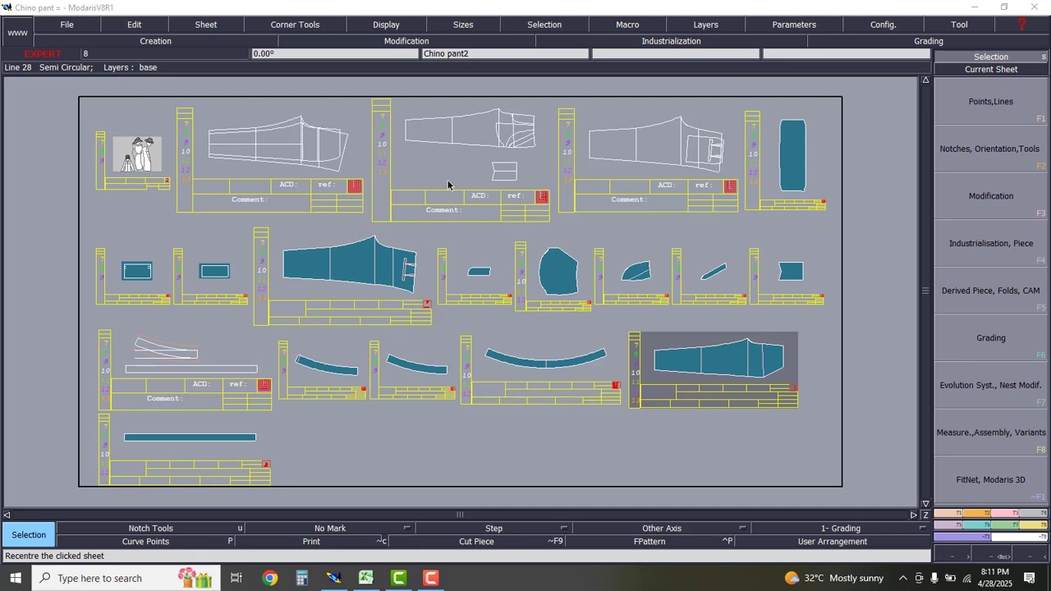
# - Add a 1 cm line seam allowance, beginning and end, to all outer edges of the Chino pa6 trouser leg piece
pyautogui.scroll(5, 809, 354)
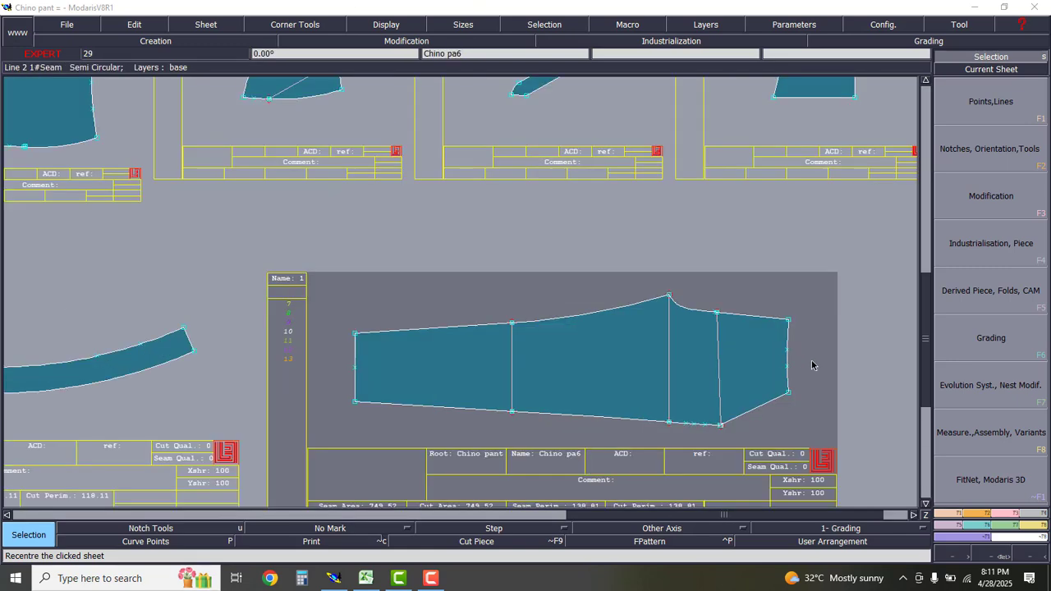
pyautogui.scroll(-2, 536, 345)
pyautogui.scroll(3, 630, 354)
pyautogui.scroll(-2, 661, 349)
pyautogui.scroll(1, 675, 343)
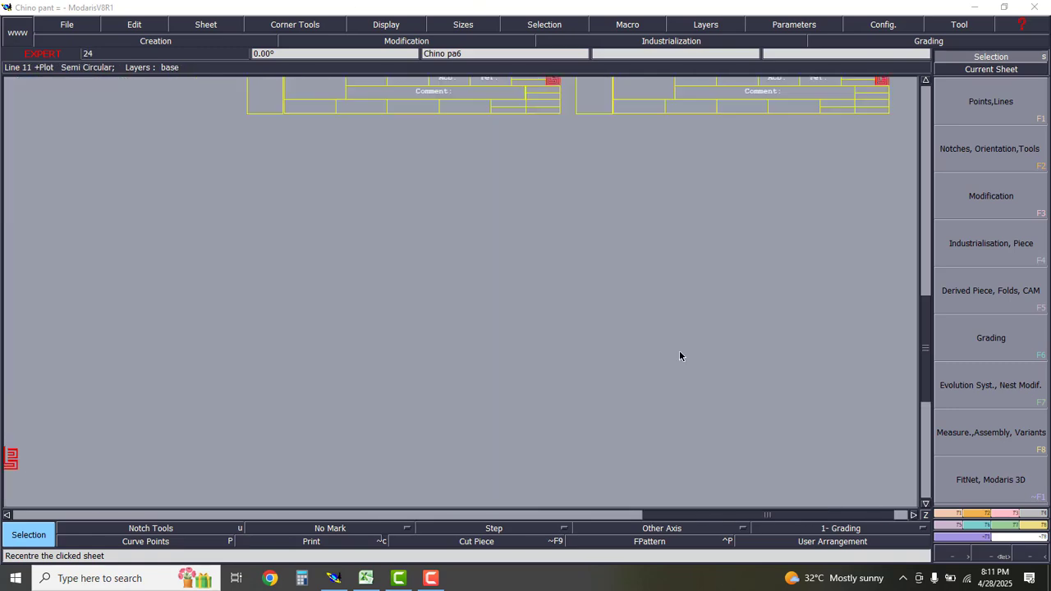
pyautogui.scroll(-2, 680, 356)
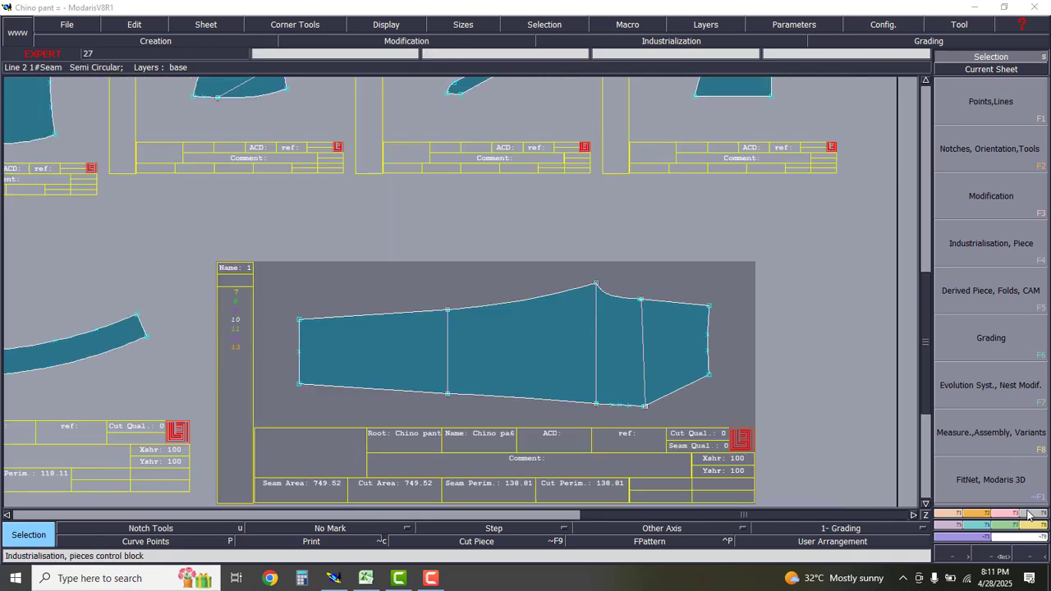
pyautogui.click(1010, 242)
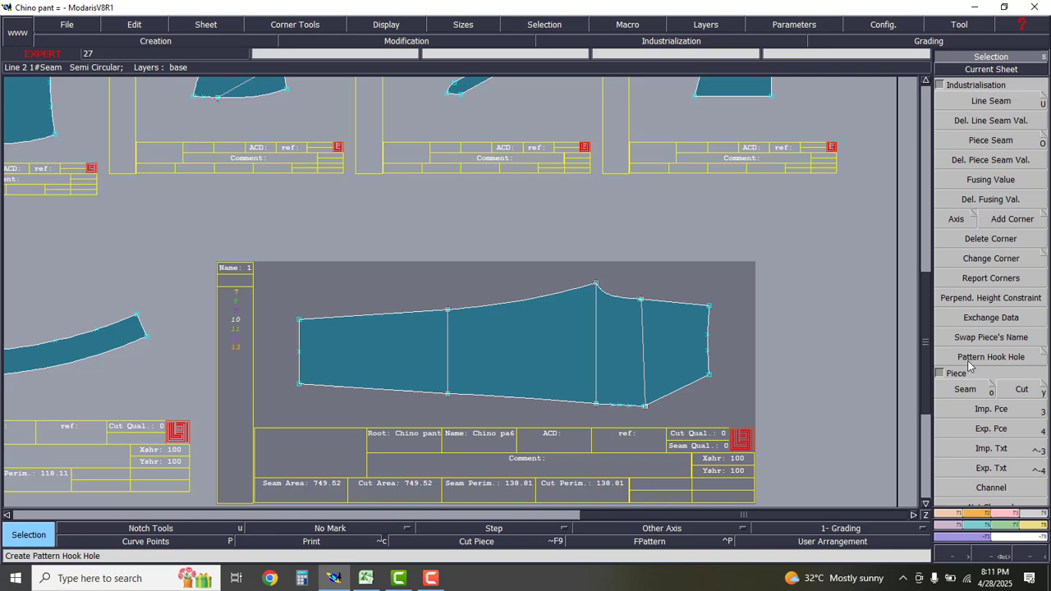
pyautogui.click(1008, 101)
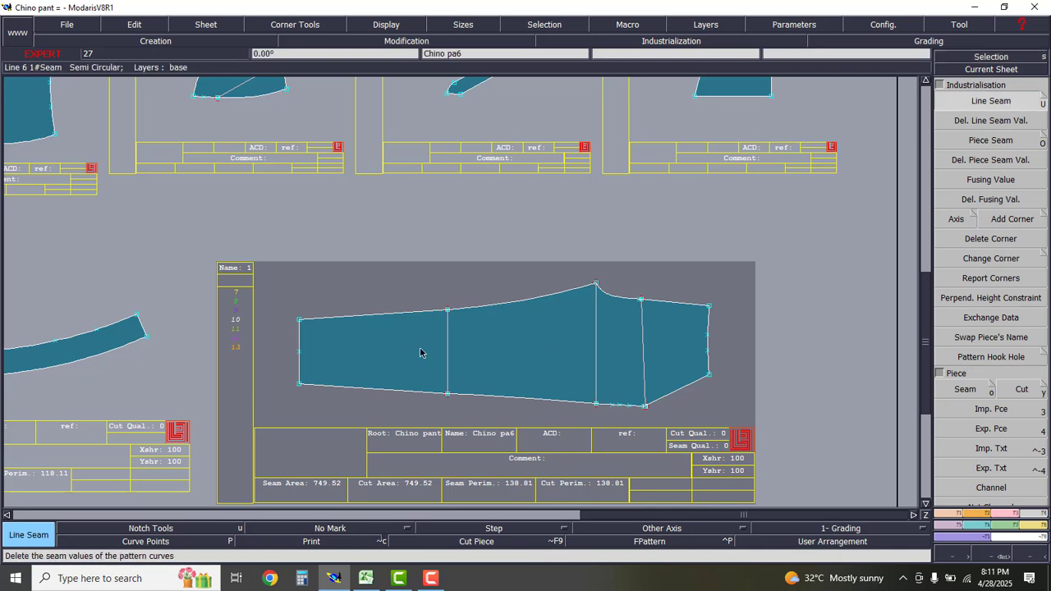
pyautogui.scroll(-1, 415, 294)
pyautogui.scroll(1, 441, 339)
pyautogui.click(432, 578)
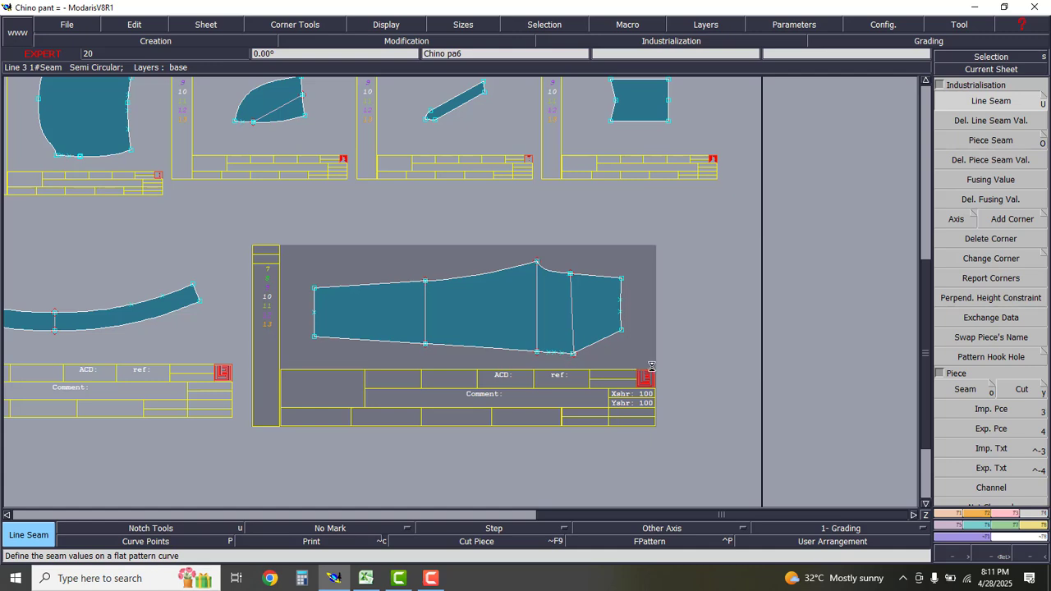
pyautogui.click(614, 337)
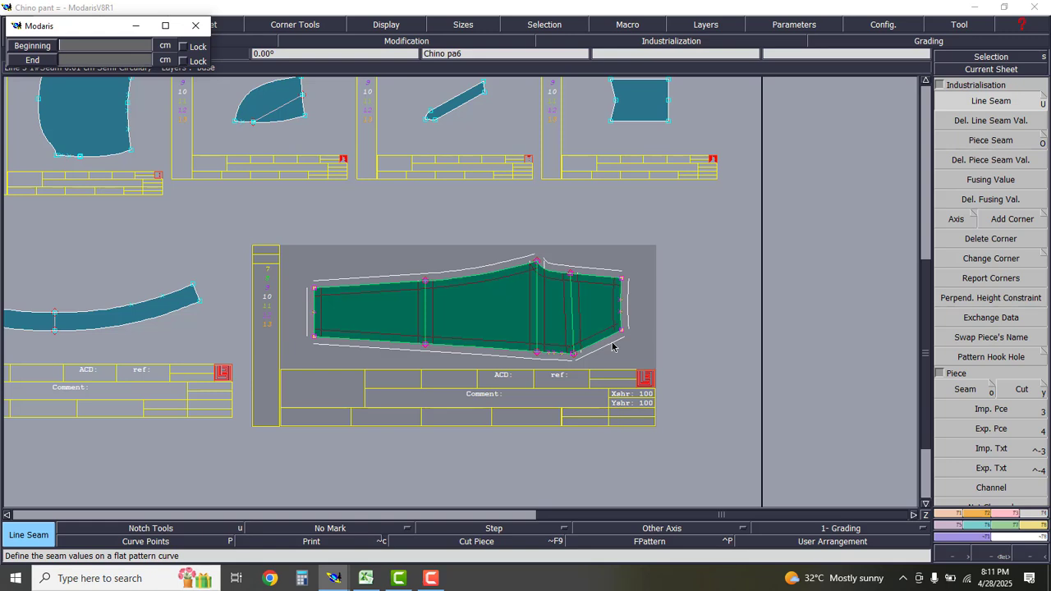
pyautogui.write('11')
pyautogui.press('Return')
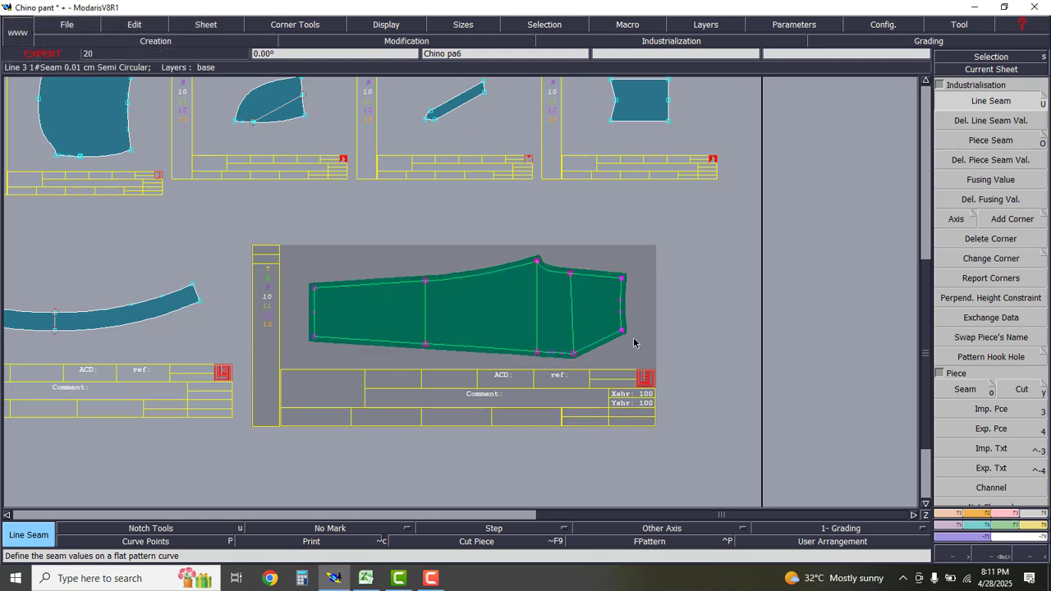
pyautogui.click(633, 342)
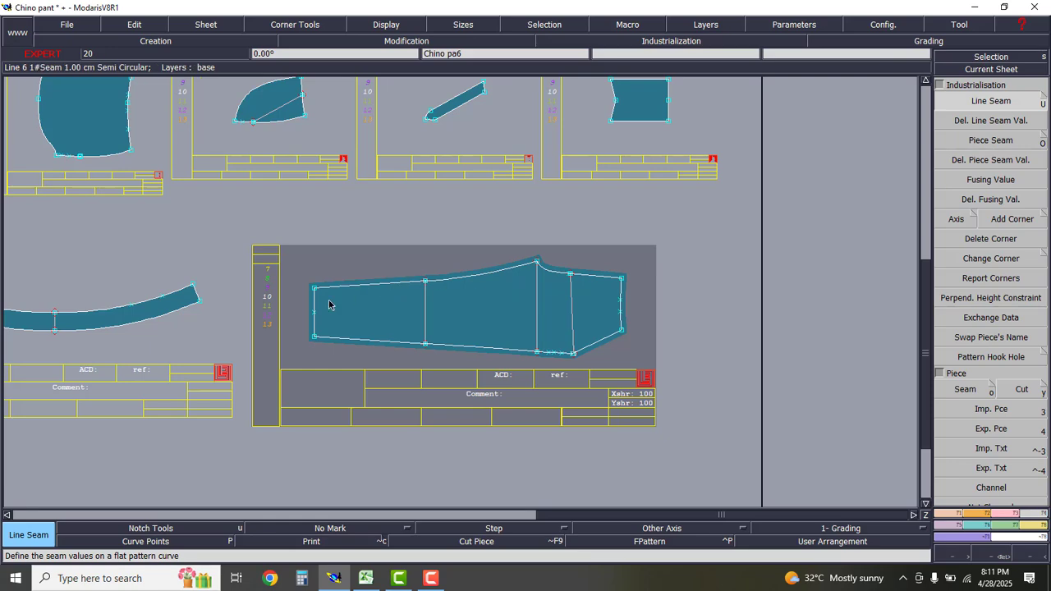
# - Switch to the Chino pant workbook in Excel and examine the hem construction note on the technical sketch
pyautogui.click(365, 578)
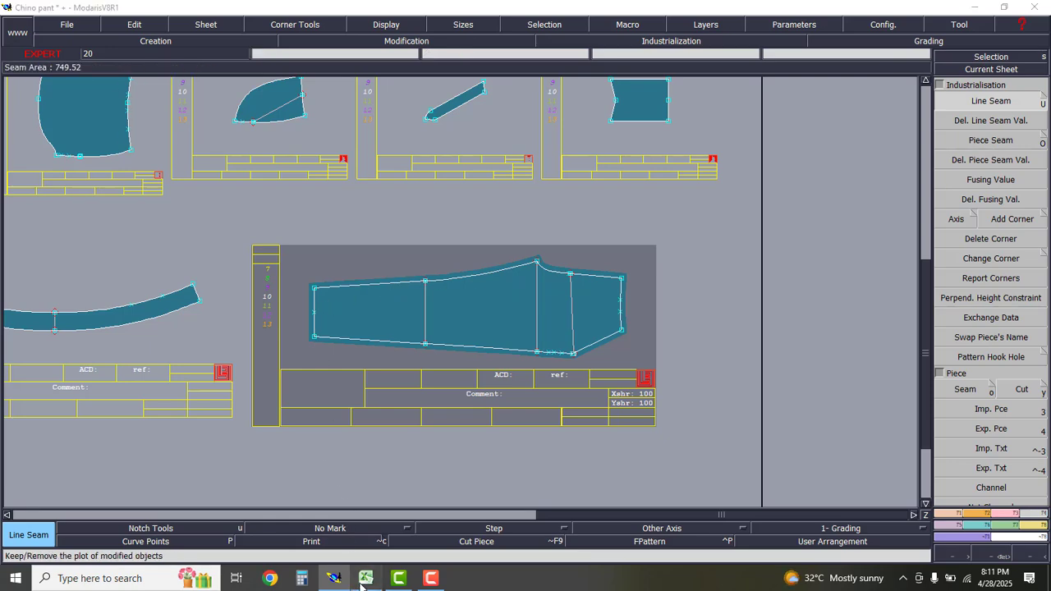
pyautogui.scroll(-3, 351, 426)
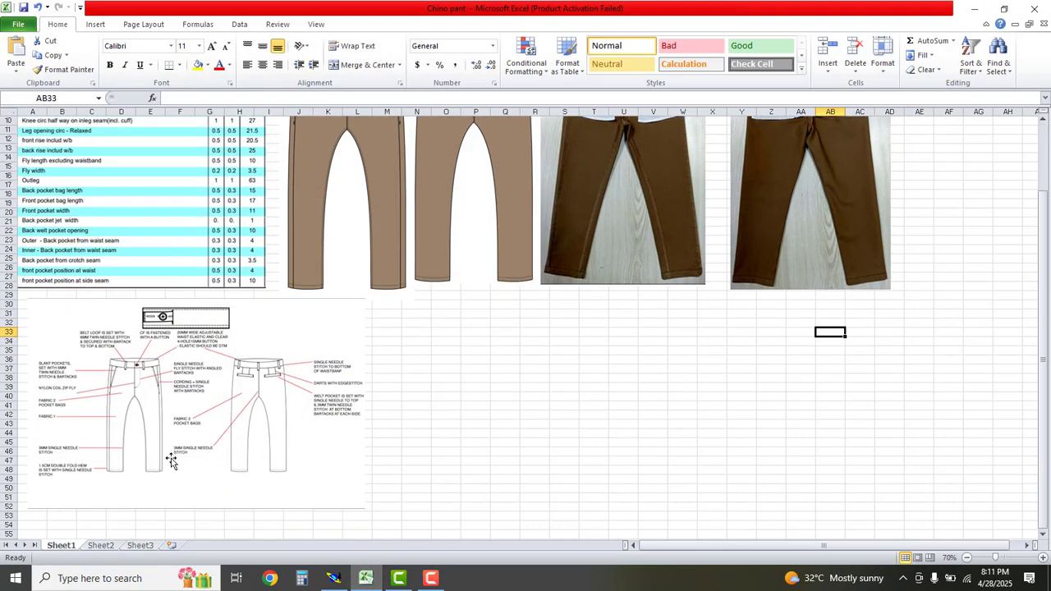
pyautogui.keyDown('ctrl'); pyautogui.scroll(4, 50, 479); pyautogui.keyUp('ctrl')
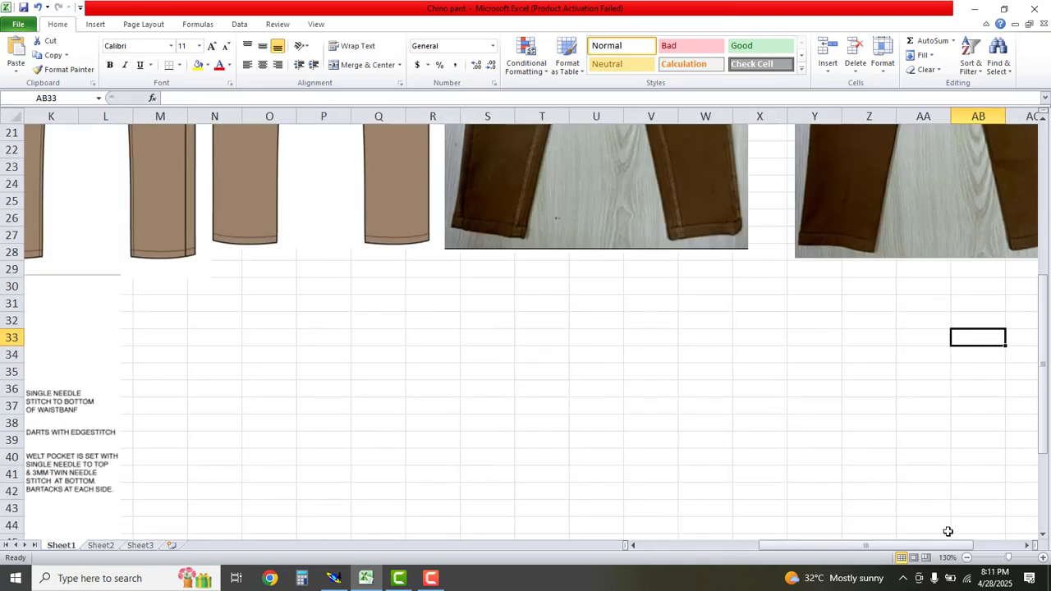
pyautogui.moveTo(873, 546); pyautogui.dragTo(653, 544)
pyautogui.scroll(-3, 194, 457)
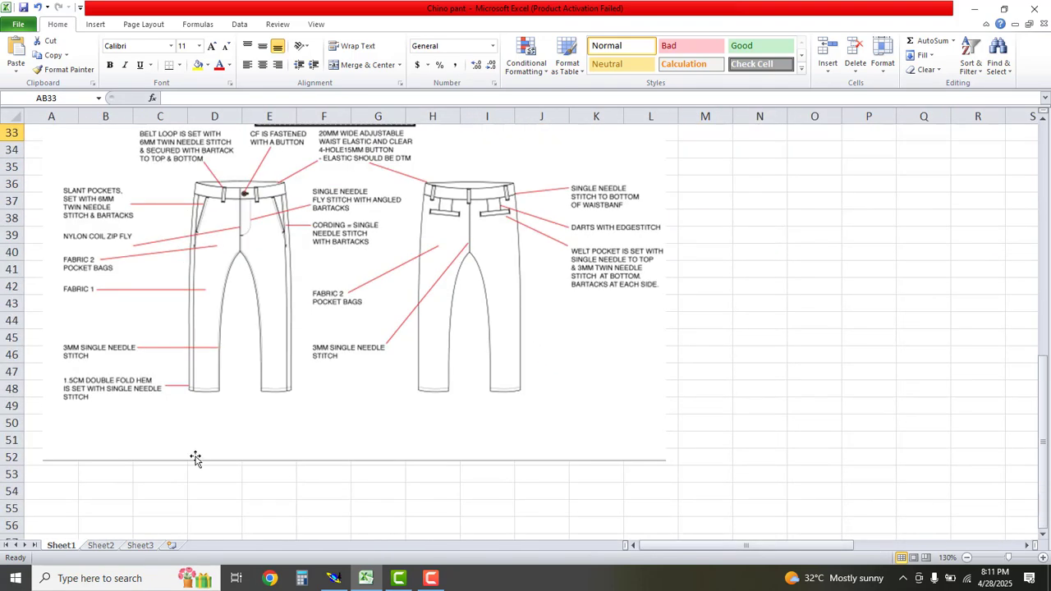
pyautogui.keyDown('ctrl'); pyautogui.scroll(1, 72, 383); pyautogui.keyUp('ctrl')
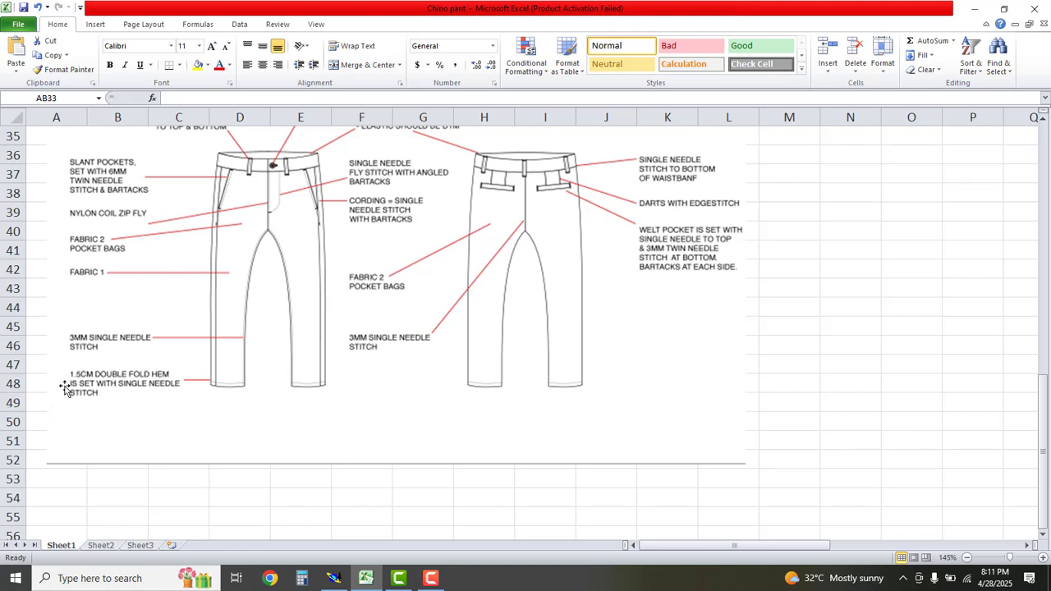
pyautogui.keyDown('ctrl'); pyautogui.scroll(1, 72, 391); pyautogui.keyUp('ctrl')
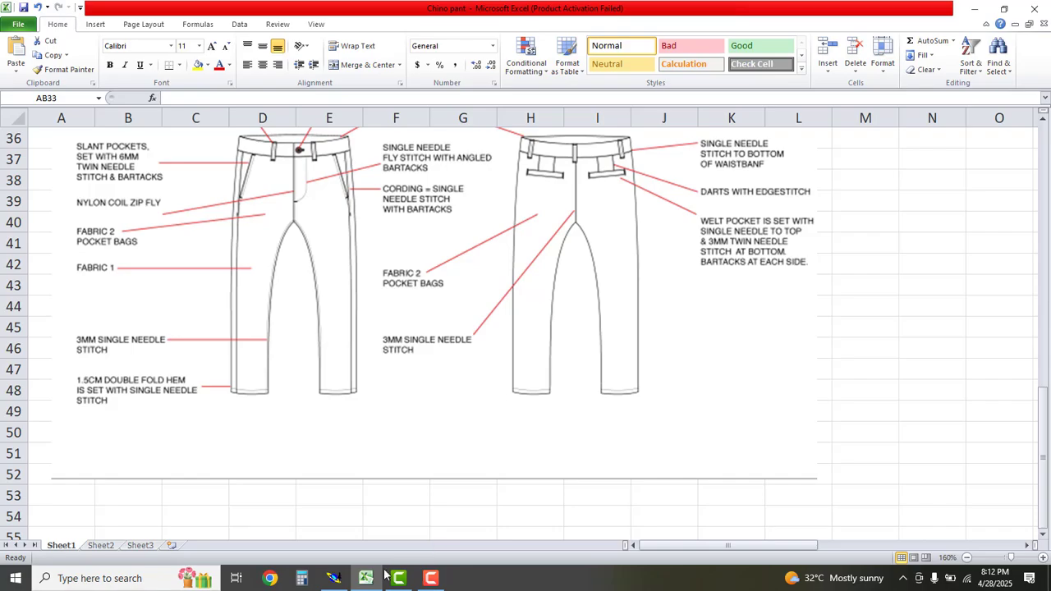
# - Return to Modaris and set the hem edge's seam allowance on Chino pa6 to 3.2 cm at beginning and end
pyautogui.click(334, 578)
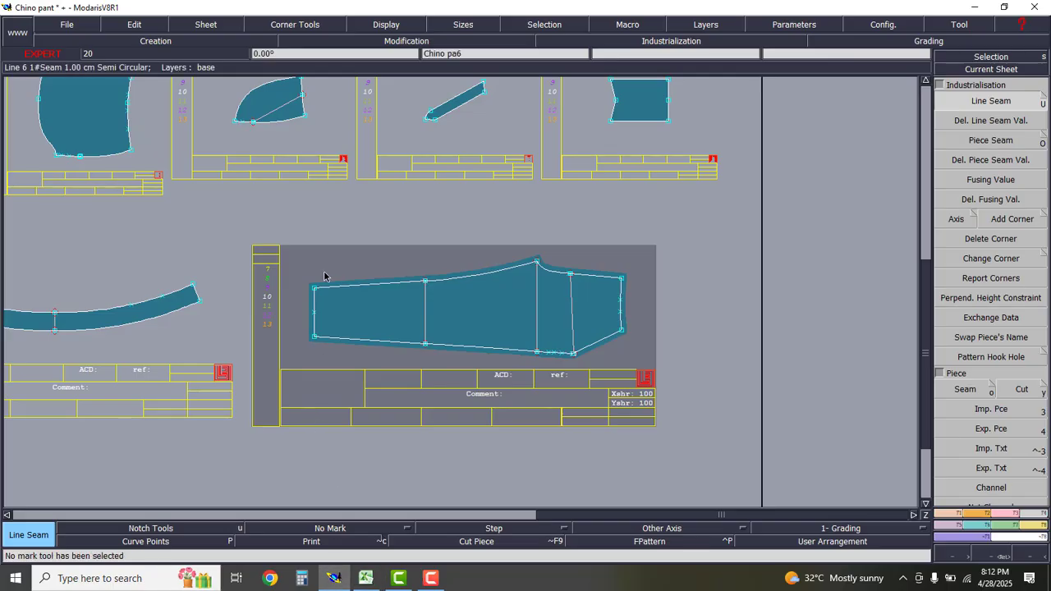
pyautogui.scroll(1, 324, 276)
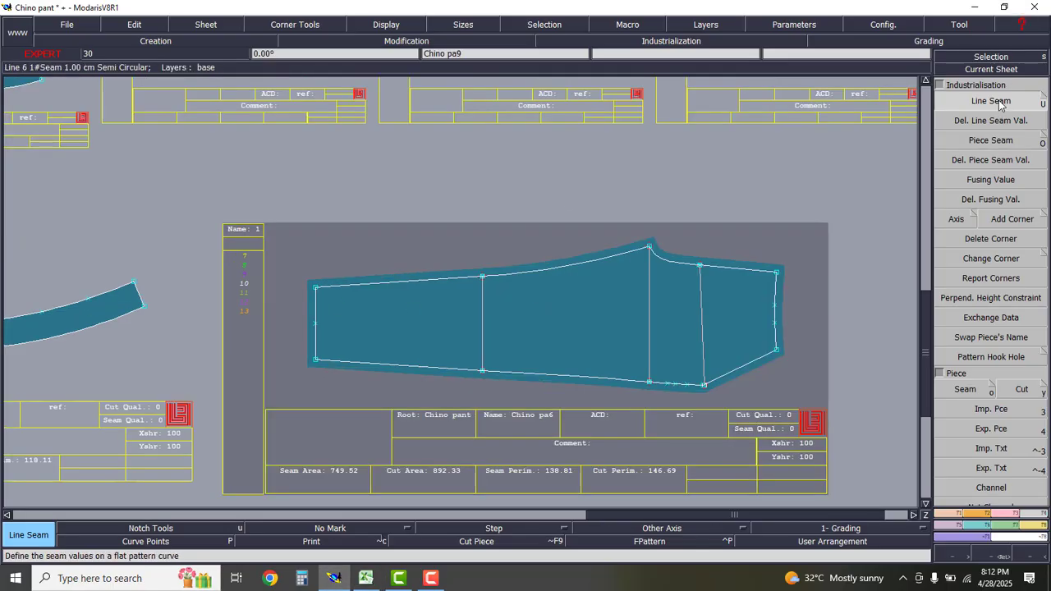
pyautogui.click(305, 313)
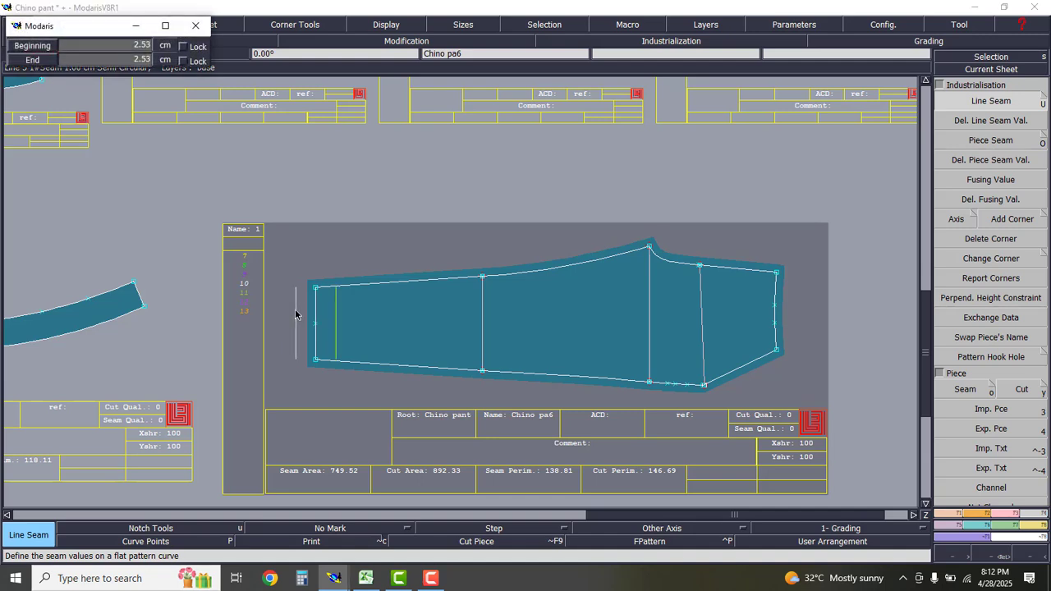
pyautogui.press('Down')
pyautogui.write('3.2')
pyautogui.press('Down')
pyautogui.write('3.2')
pyautogui.press('Return')
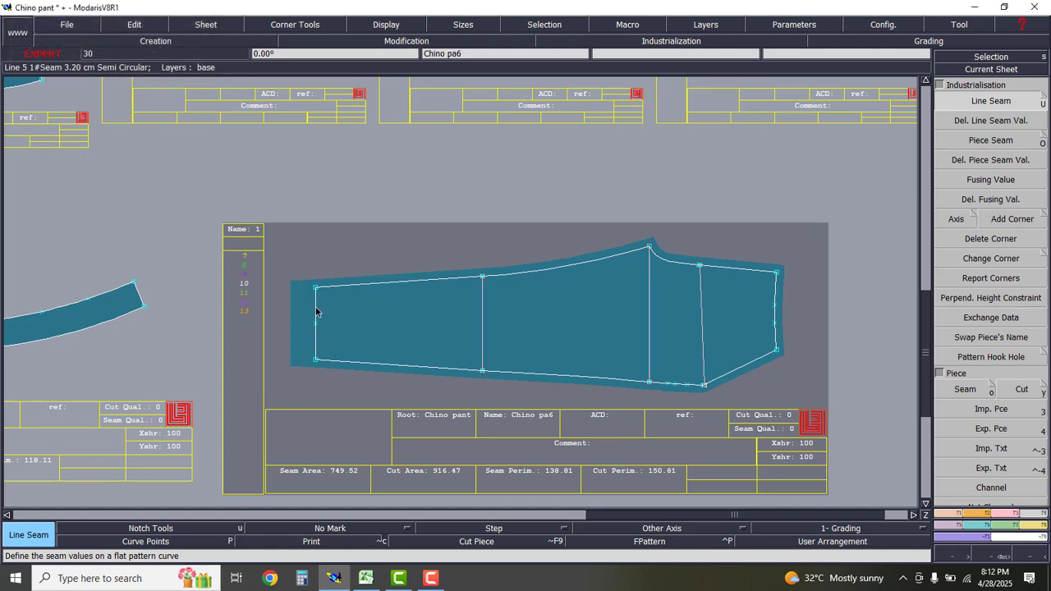
# - Change the seam corner where the hem meets the inseam to Previous Symmetry
pyautogui.scroll(-3, 312, 310)
pyautogui.scroll(4, 316, 310)
pyautogui.scroll(-2, 282, 288)
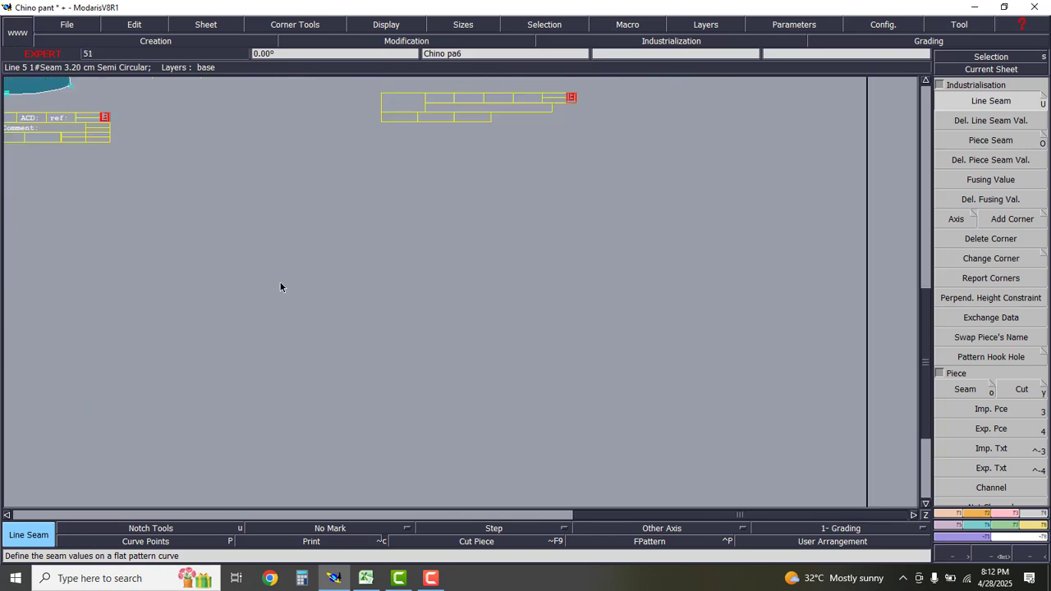
pyautogui.scroll(2, 528, 287)
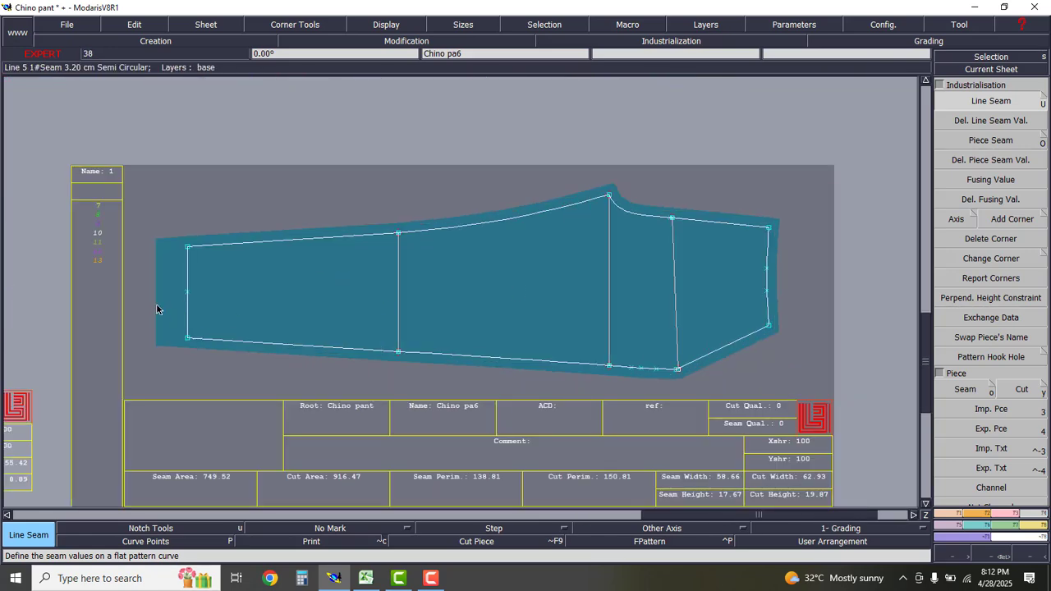
pyautogui.scroll(3, 157, 305)
pyautogui.scroll(3, 172, 302)
pyautogui.scroll(-4, 195, 300)
pyautogui.scroll(3, 148, 291)
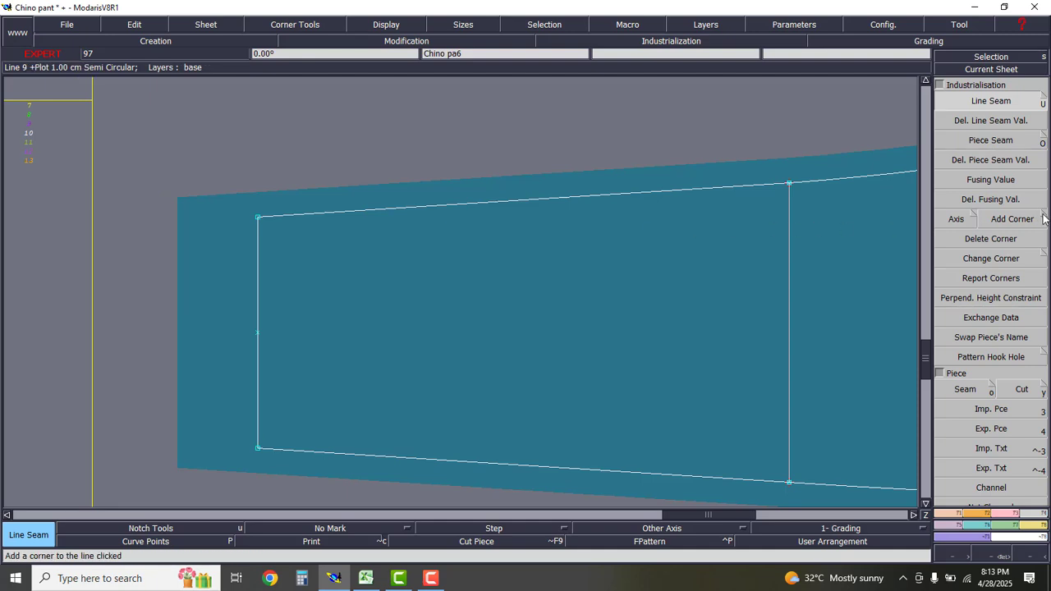
pyautogui.click(991, 258)
pyautogui.click(89, 133)
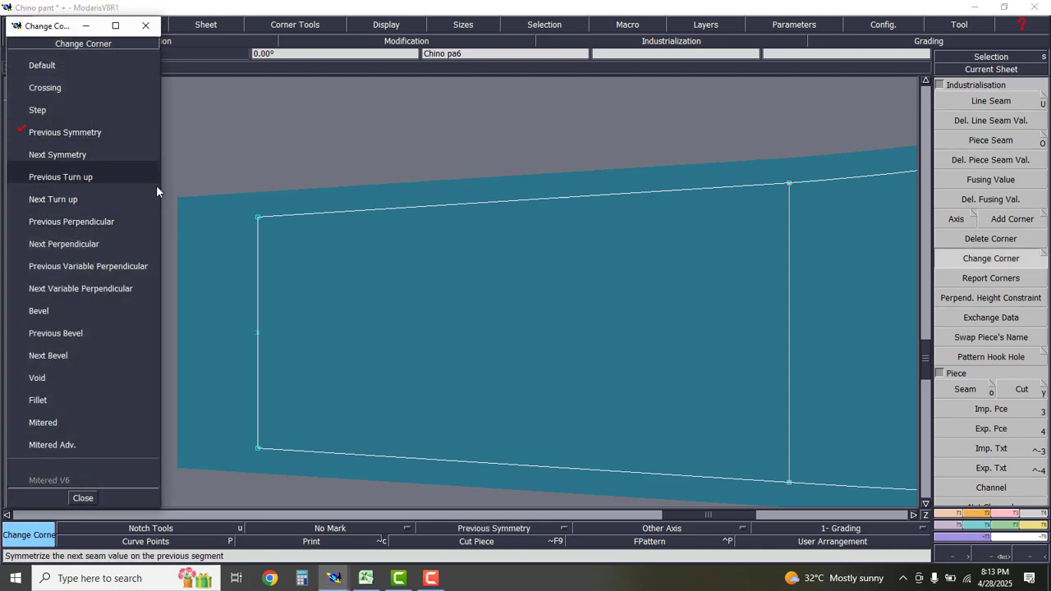
pyautogui.click(257, 219)
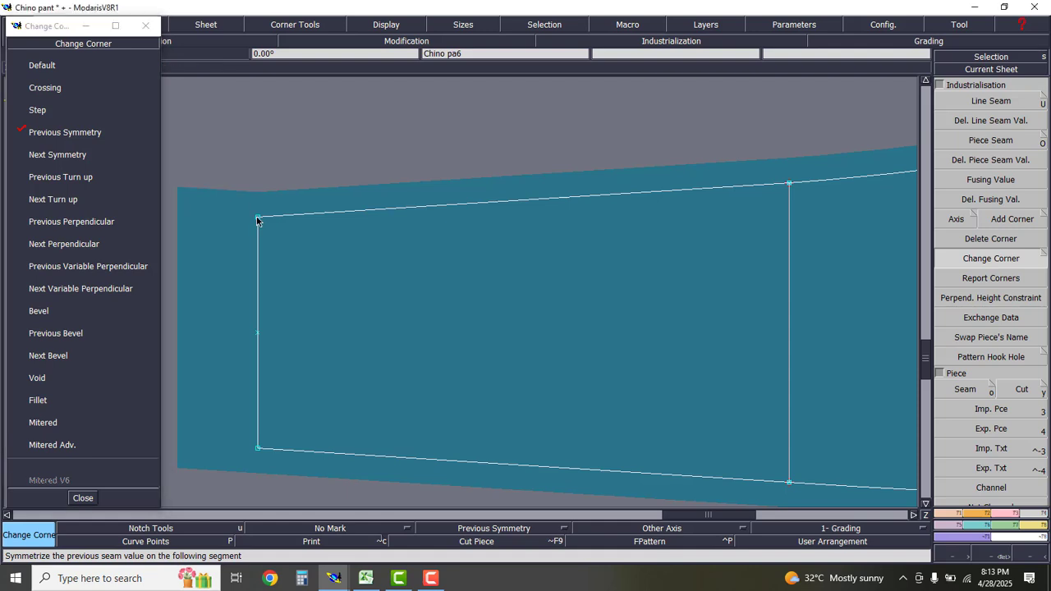
# - Change the seam corner where the hem meets the side seam to Next Symmetry
pyautogui.scroll(-5, 327, 191)
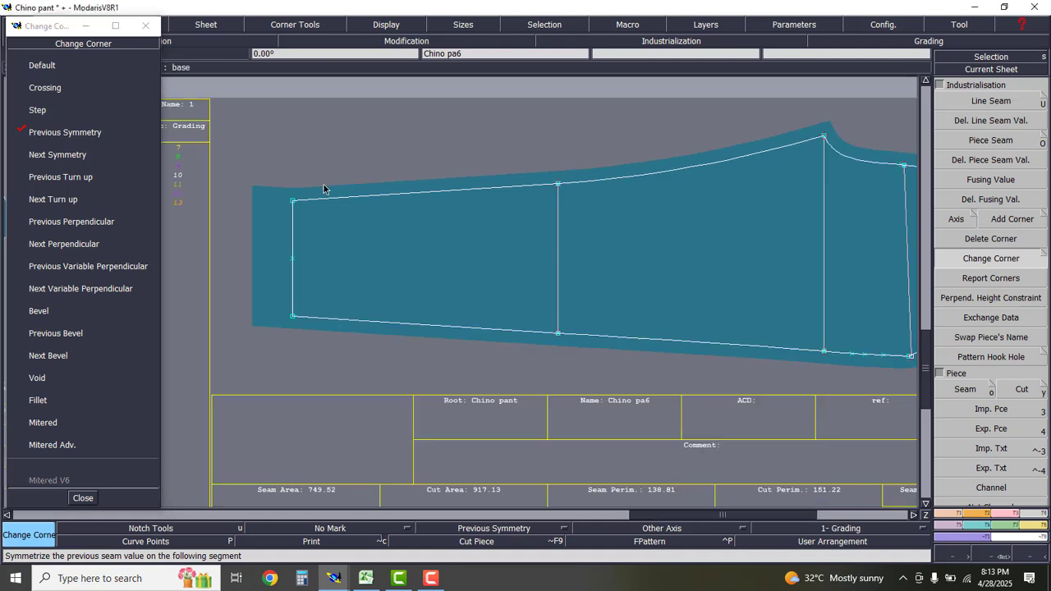
pyautogui.scroll(8, 257, 194)
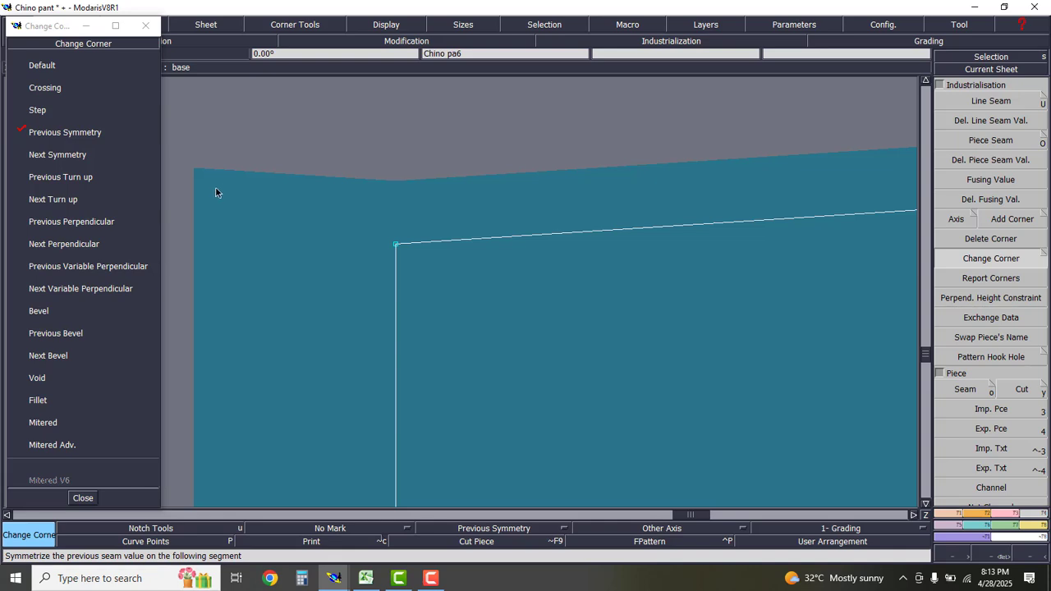
pyautogui.scroll(-5, 259, 162)
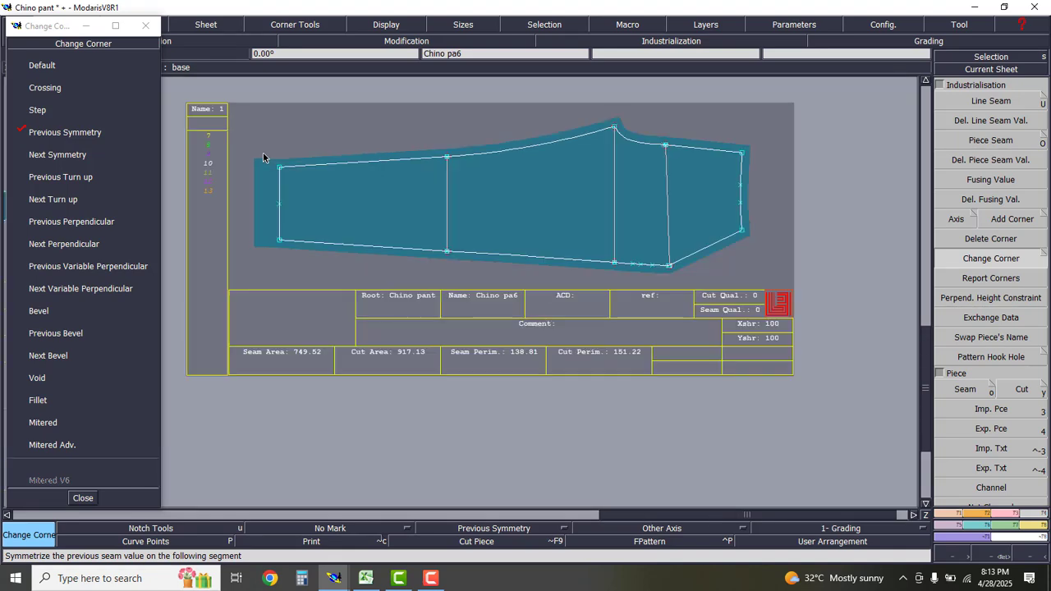
pyautogui.scroll(5, 256, 224)
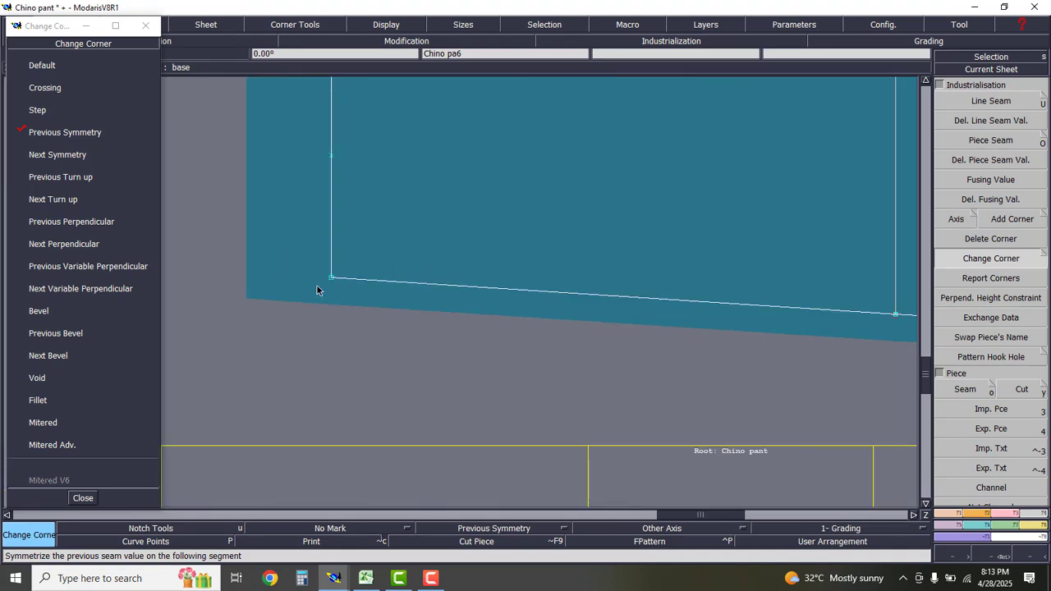
pyautogui.scroll(2, 298, 253)
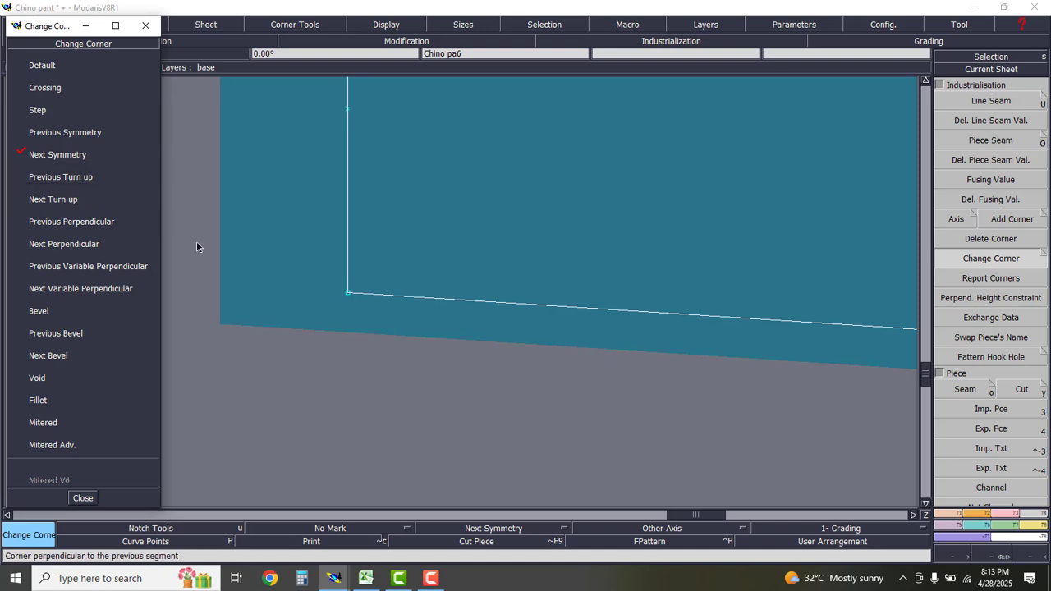
pyautogui.click(346, 294)
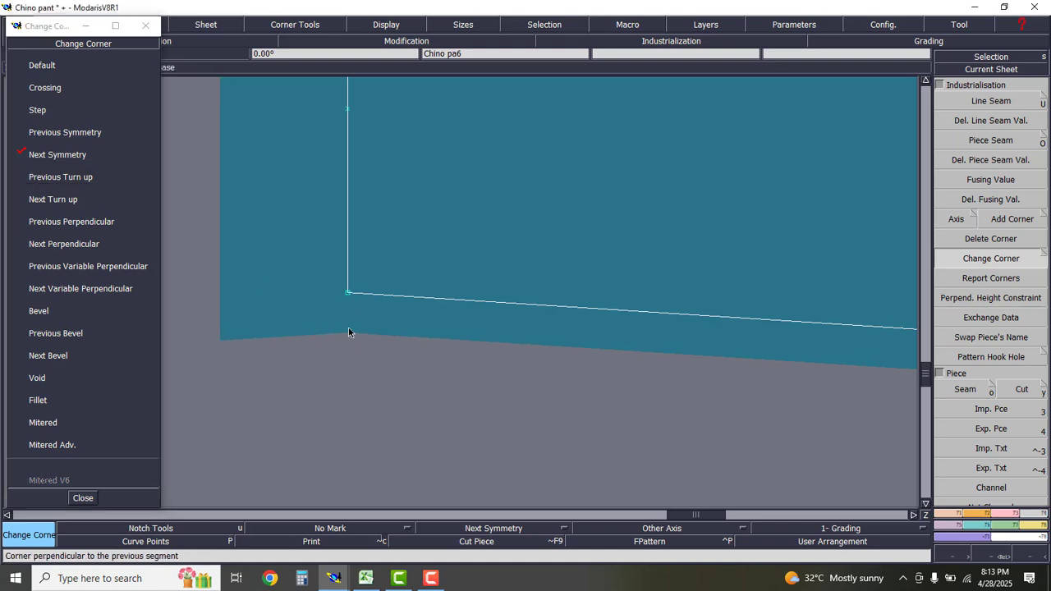
# - Inspect the mirrored hem corners and the seam allowance around the whole Chino pa6 piece
pyautogui.scroll(-2, 267, 342)
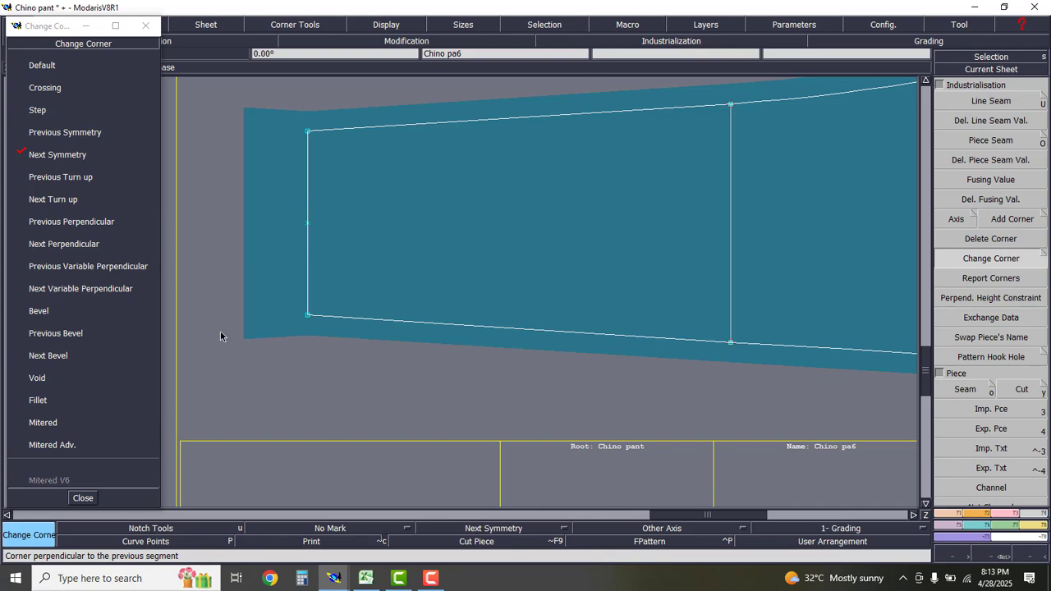
pyautogui.scroll(-2, 226, 328)
pyautogui.scroll(1, 392, 268)
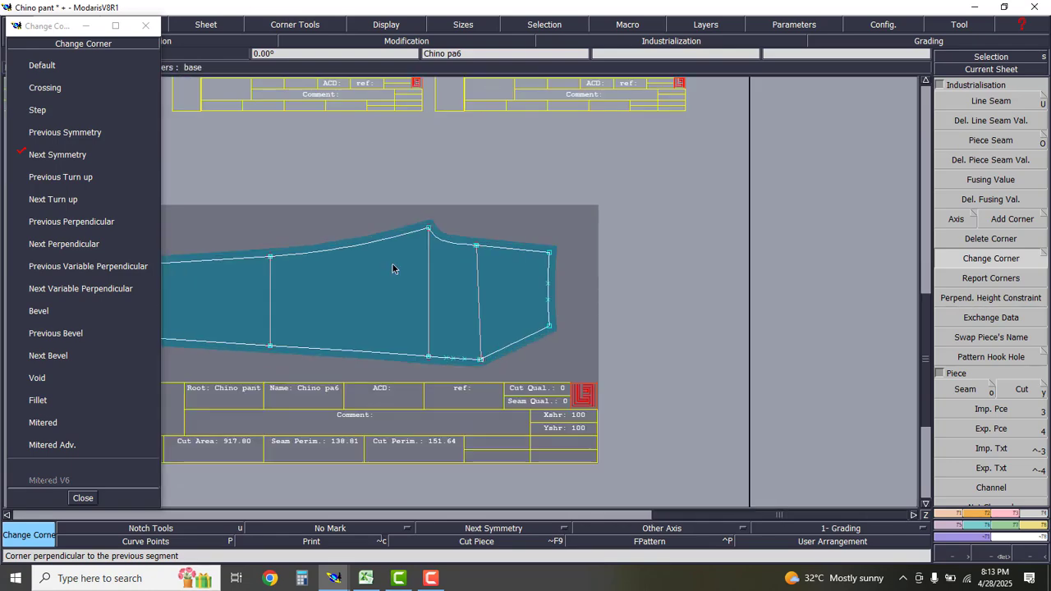
pyautogui.scroll(1, 436, 235)
pyautogui.scroll(1, 446, 227)
pyautogui.scroll(-1, 534, 252)
pyautogui.scroll(1, 571, 285)
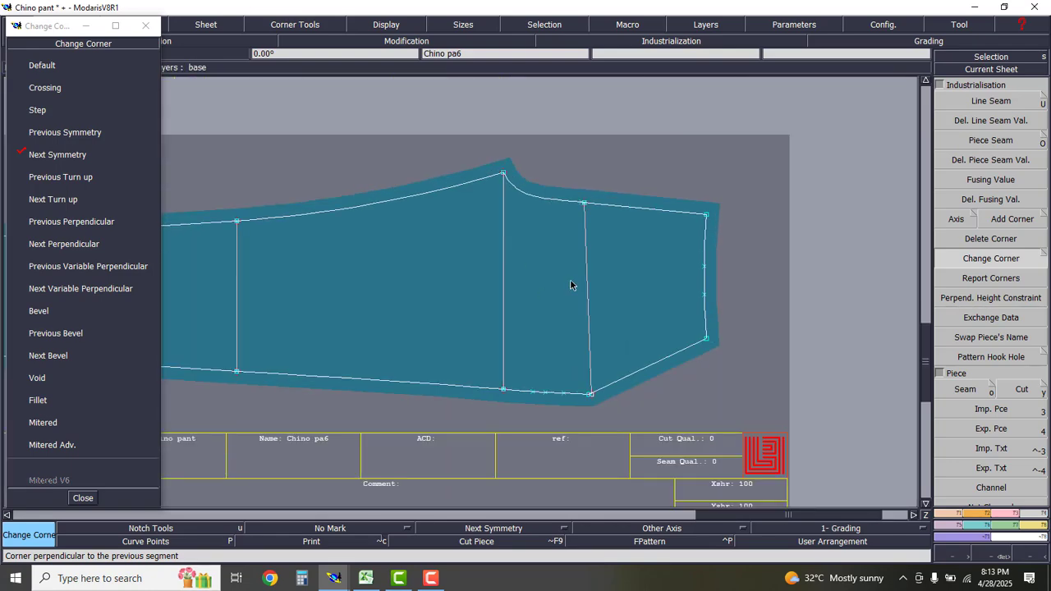
pyautogui.scroll(-1, 537, 346)
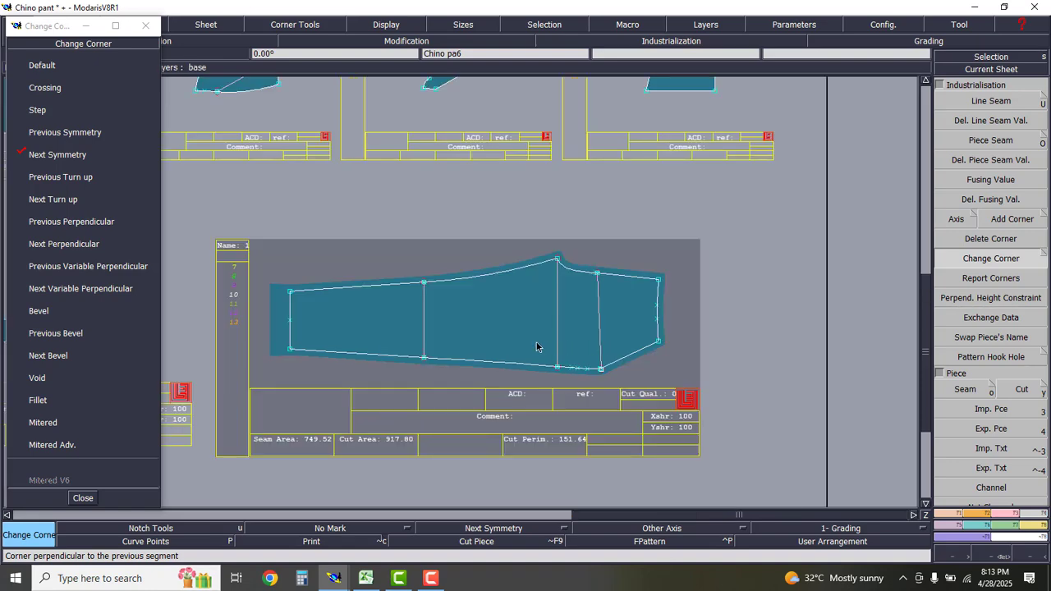
pyautogui.scroll(2, 288, 291)
pyautogui.scroll(-2, 262, 312)
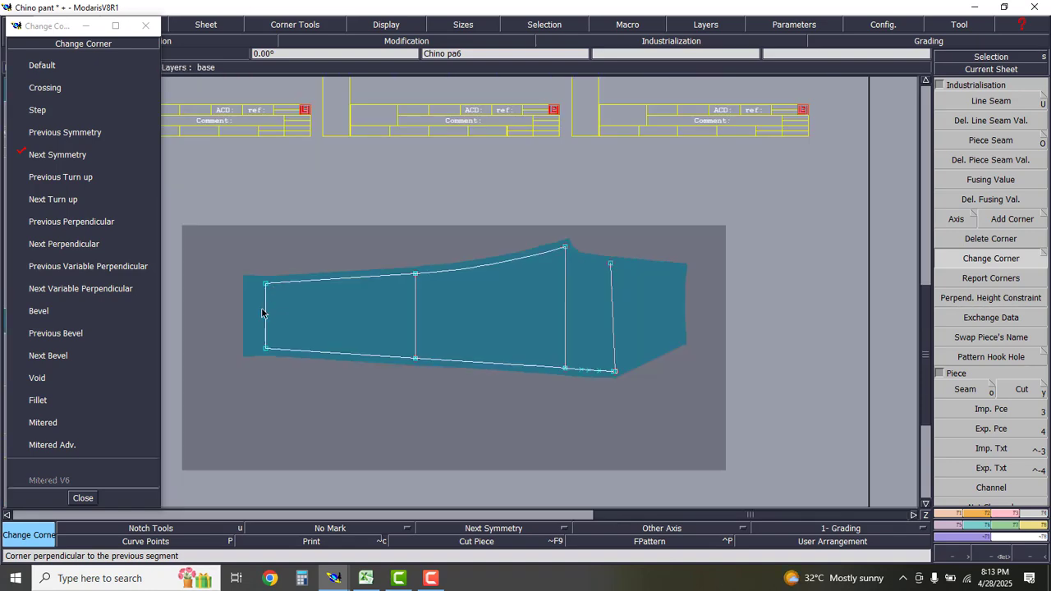
# - Arrange all the pattern sheets on the desk and close the Change Corner options
pyautogui.scroll(-2, 544, 268)
pyautogui.scroll(3, 572, 293)
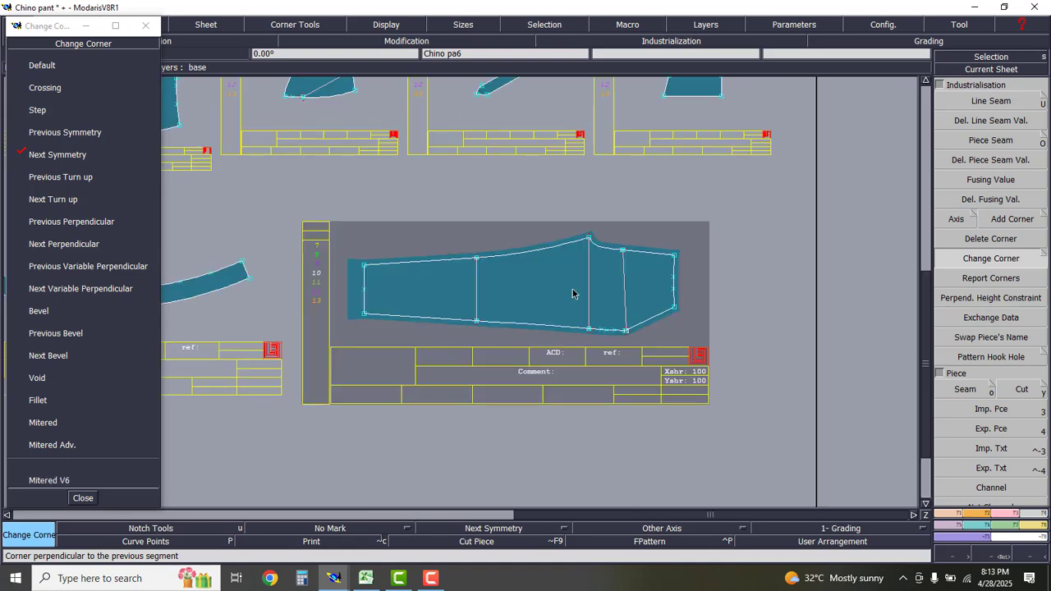
pyautogui.scroll(-2, 672, 252)
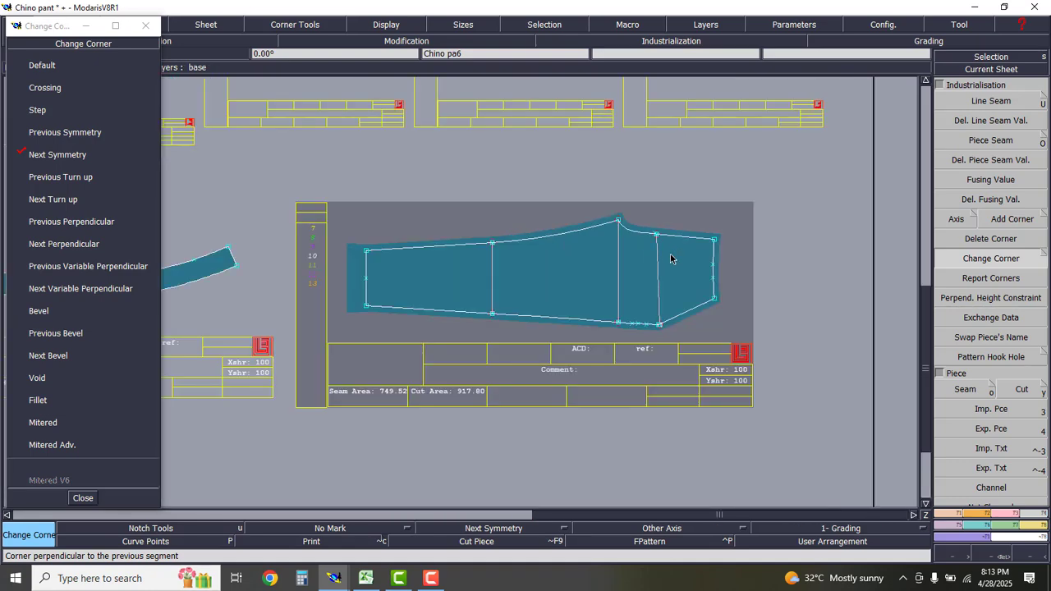
pyautogui.scroll(1, 671, 254)
pyautogui.scroll(-2, 670, 258)
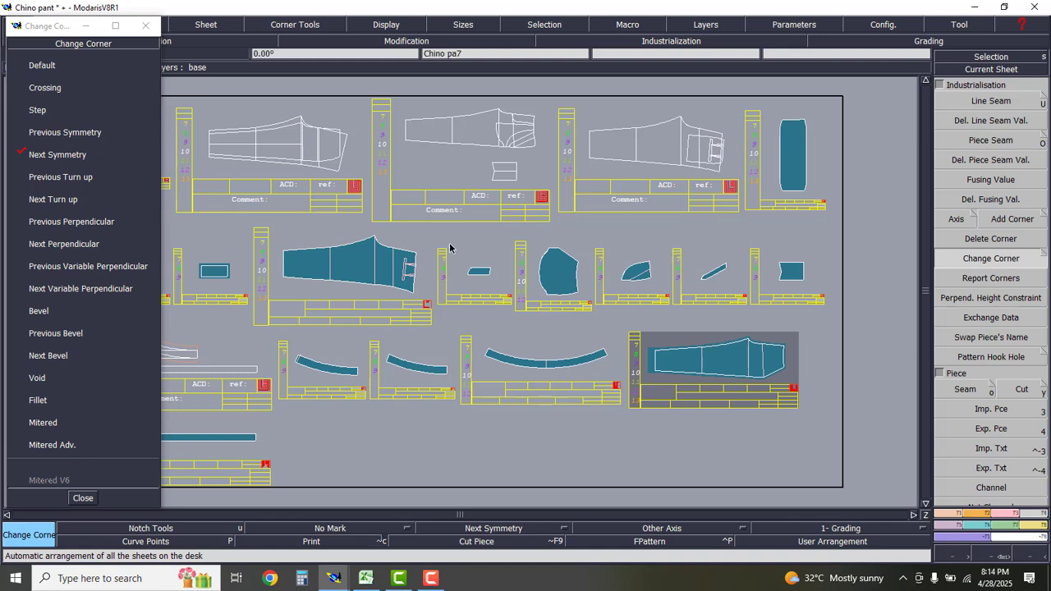
pyautogui.click(83, 498)
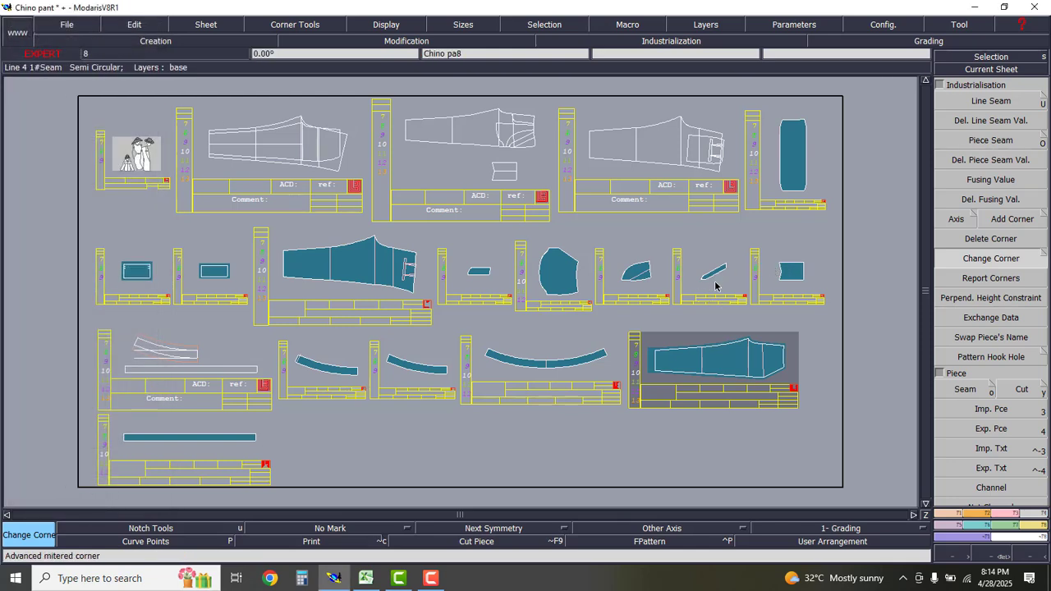
# - Add a 1 cm seam allowance to all edges of Chino pa9, the rectangular piece with the V-shaped end
pyautogui.click(798, 269)
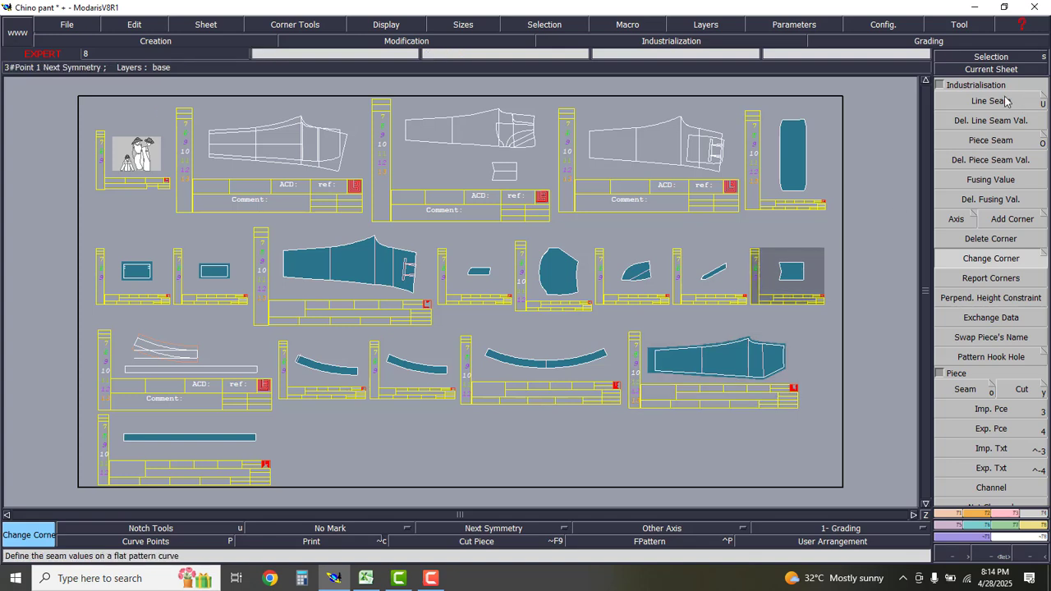
pyautogui.press('z')
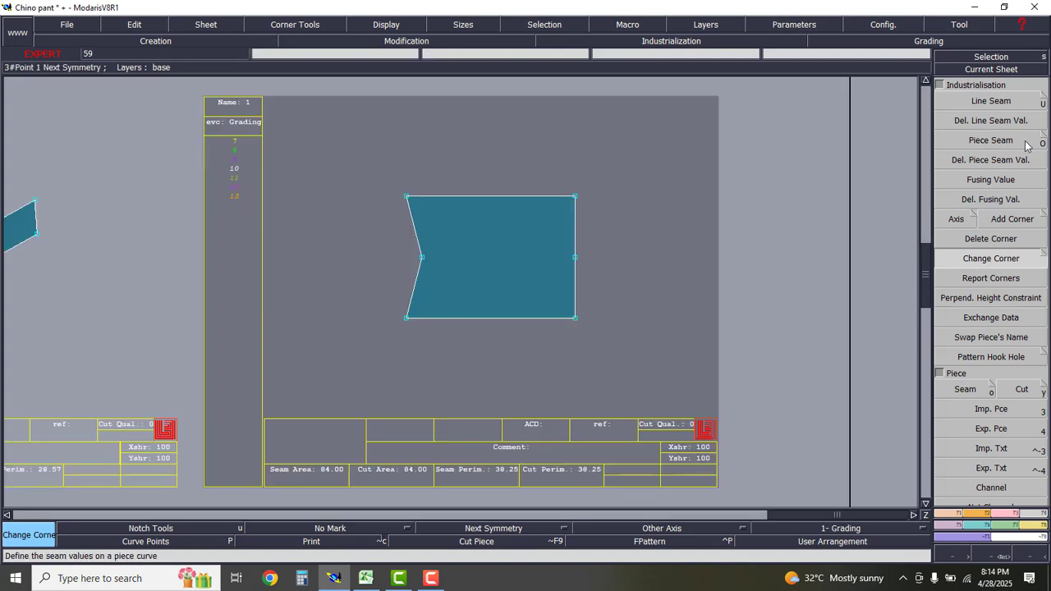
pyautogui.press('u')
pyautogui.moveTo(373, 178); pyautogui.dragTo(652, 345)
pyautogui.click(539, 324)
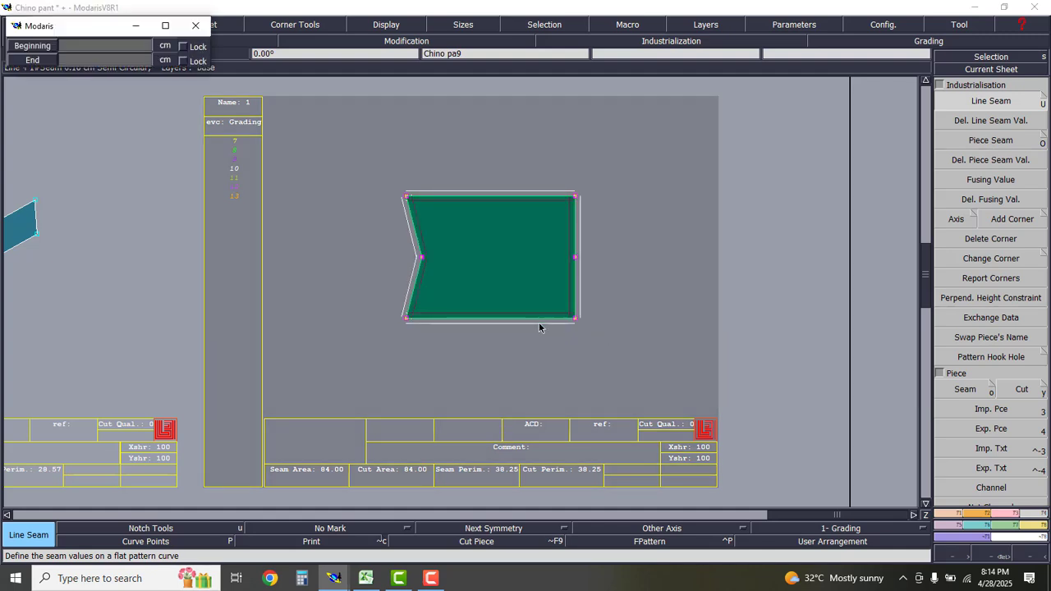
pyautogui.press('Tab')
pyautogui.write('1')
pyautogui.press('Return')
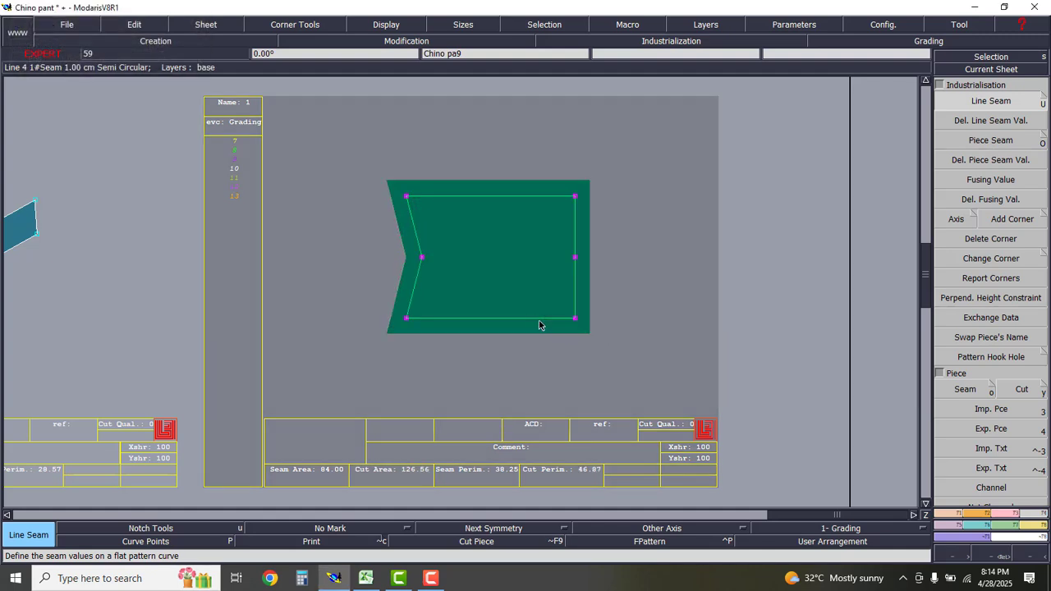
pyautogui.click(547, 358)
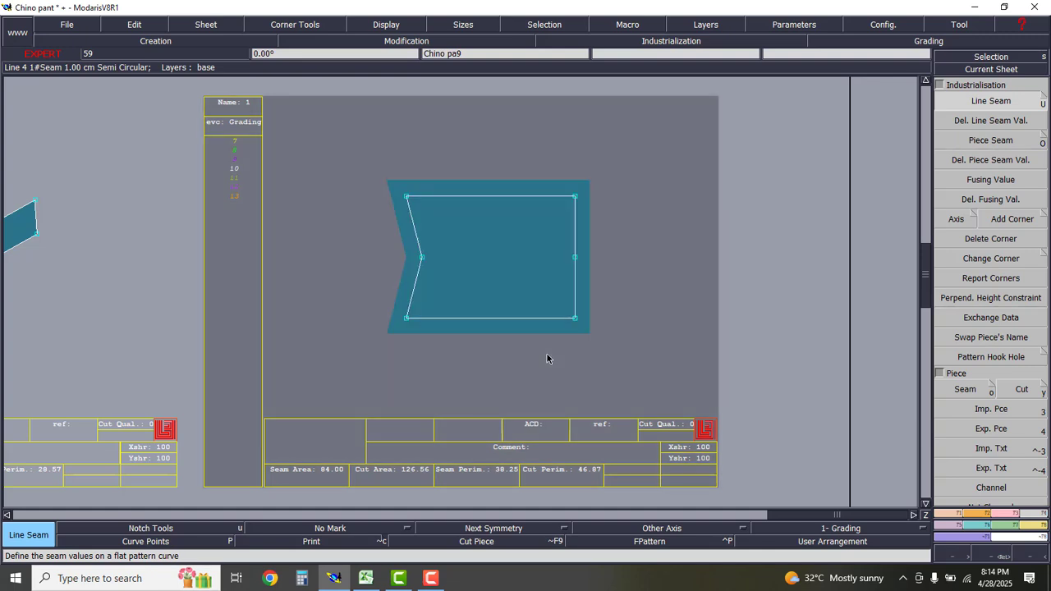
# - Add a 1 cm seam allowance at beginning and end to every edge of Chino pan, the small piece with one rounded corner
pyautogui.press('F1')
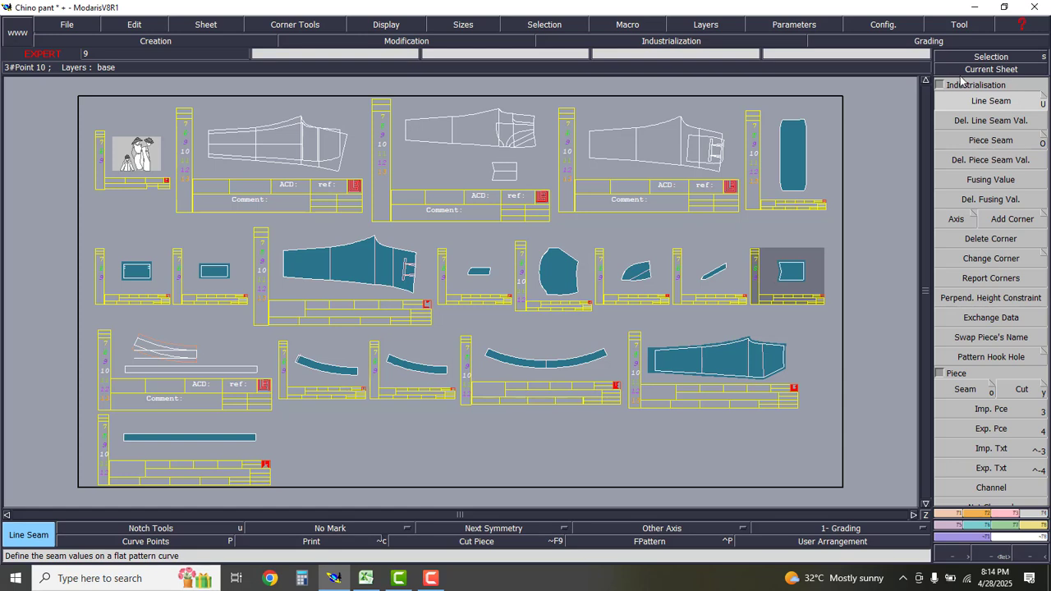
pyautogui.click(1007, 58)
pyautogui.click(482, 267)
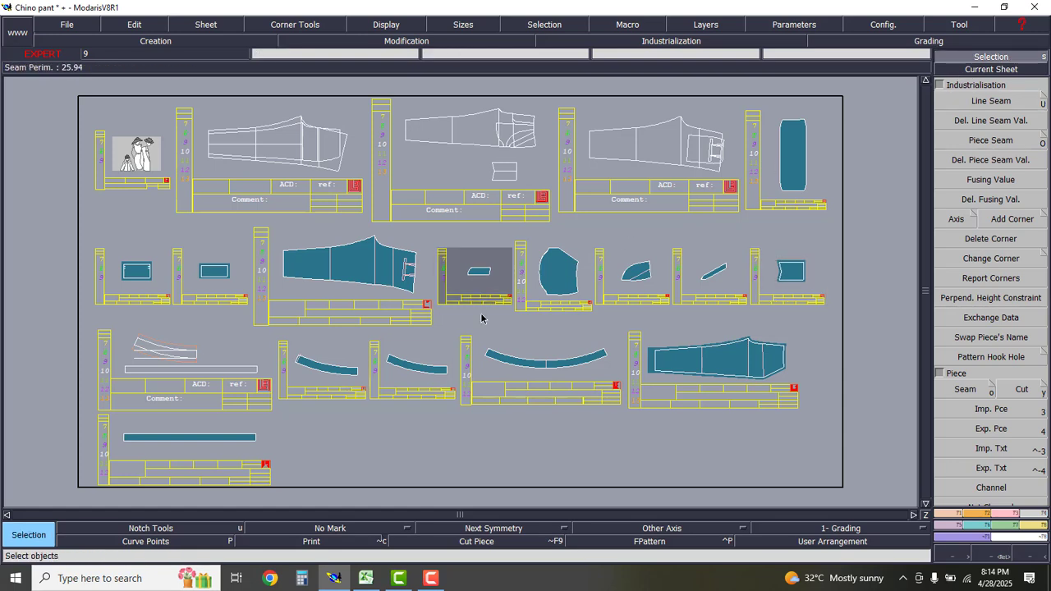
pyautogui.press('F2')
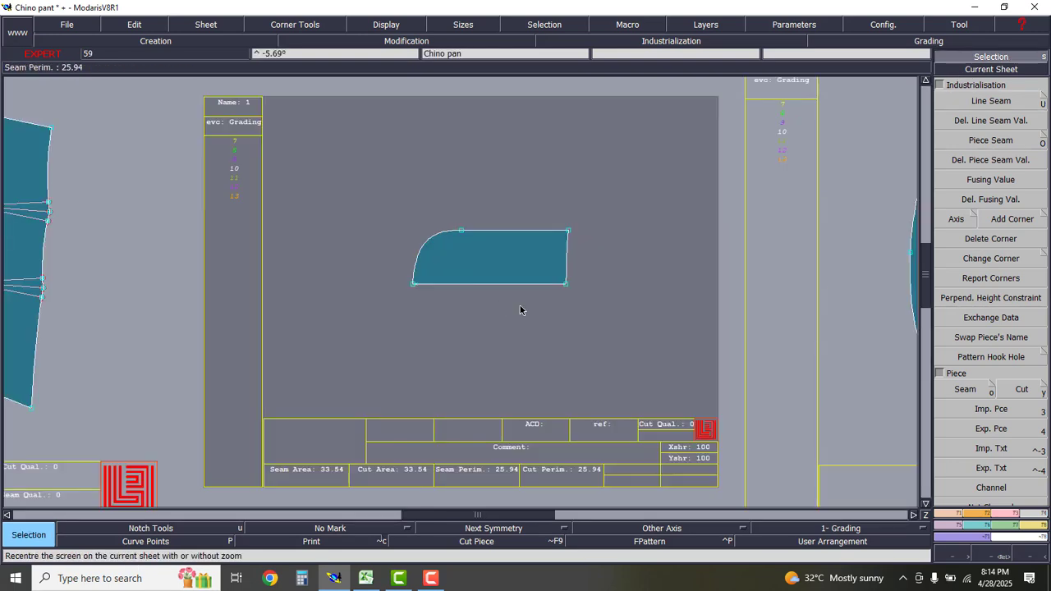
pyautogui.click(991, 101)
pyautogui.moveTo(358, 211); pyautogui.dragTo(600, 304)
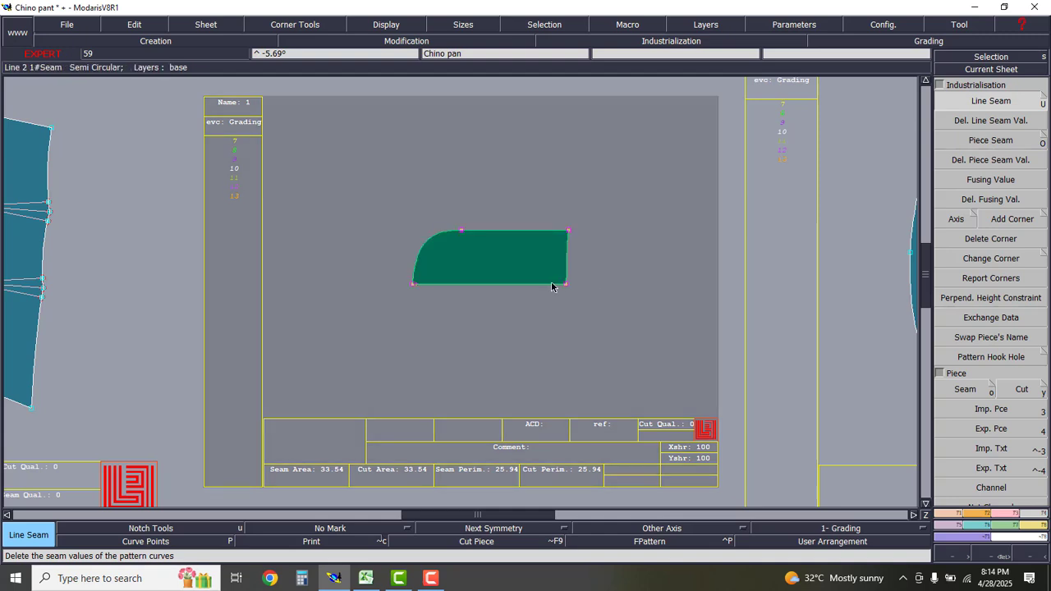
pyautogui.write('1')
pyautogui.press('Return')
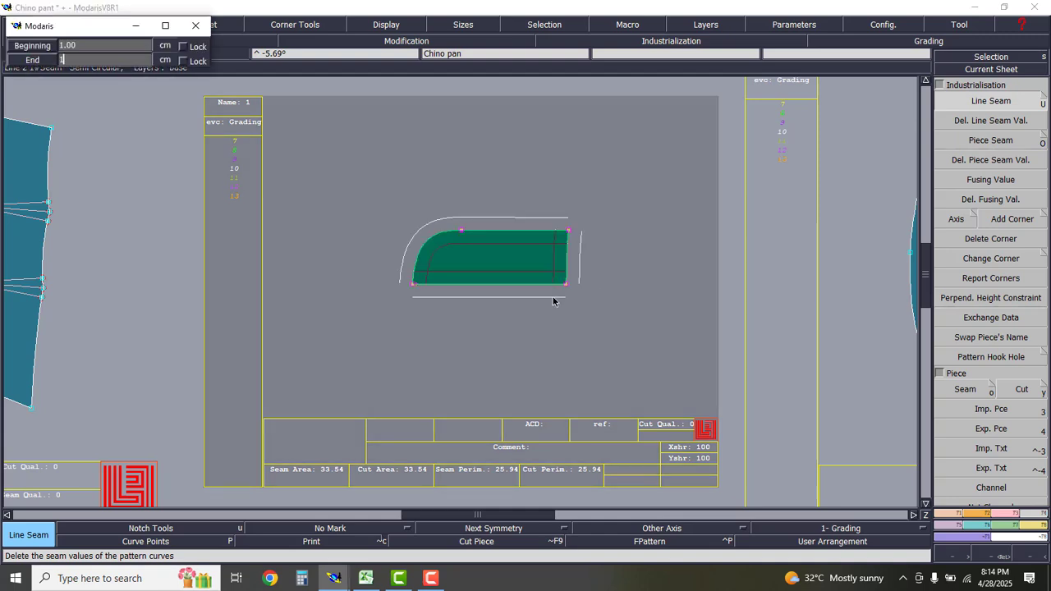
pyautogui.press('Return')
# - Add a 1 cm seam allowance at beginning and end to all edges of Chino p10, the large curved piece
pyautogui.press('pagedown')
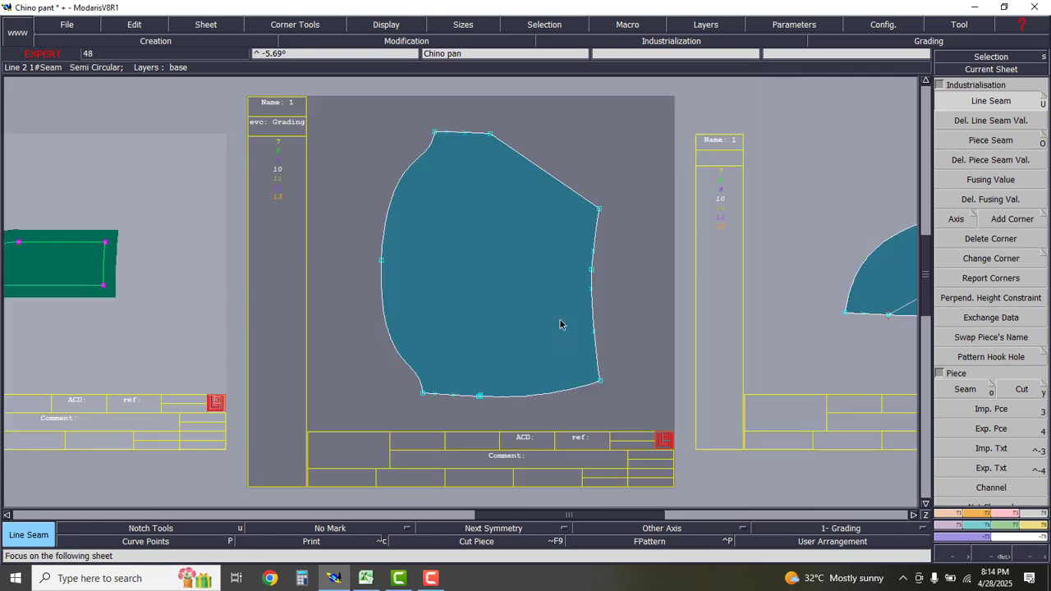
pyautogui.moveTo(345, 104); pyautogui.dragTo(632, 416)
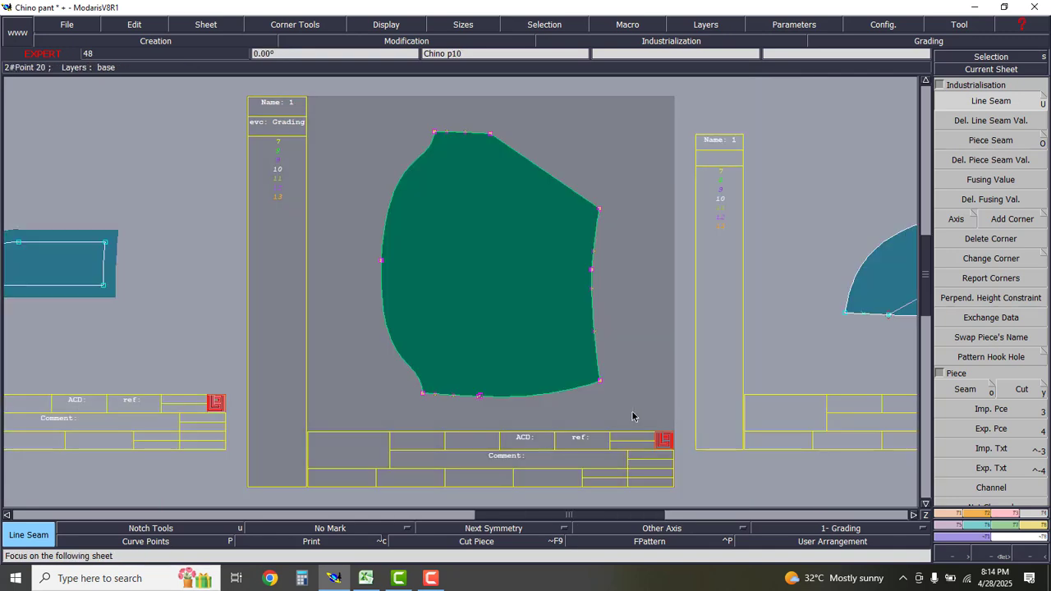
pyautogui.click(562, 405)
pyautogui.press('Down')
pyautogui.write('1')
pyautogui.press('Down')
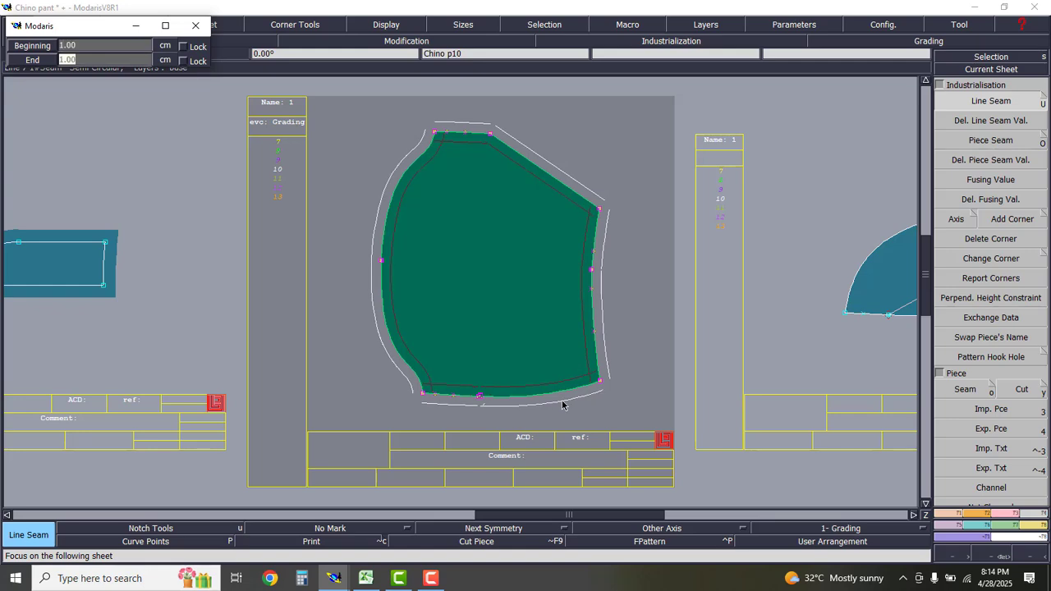
pyautogui.write('1')
pyautogui.press('Return')
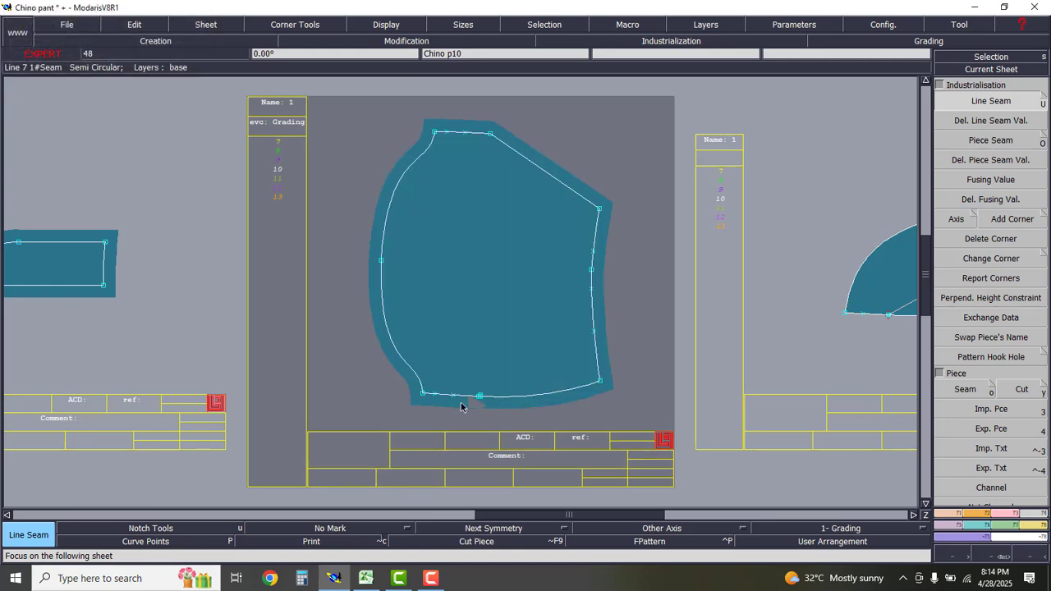
# - Merge the curves at the small spike on the lower edge of Chino p10 to close the gap in its seam allowance
pyautogui.scroll(5, 492, 398)
pyautogui.scroll(4, 515, 398)
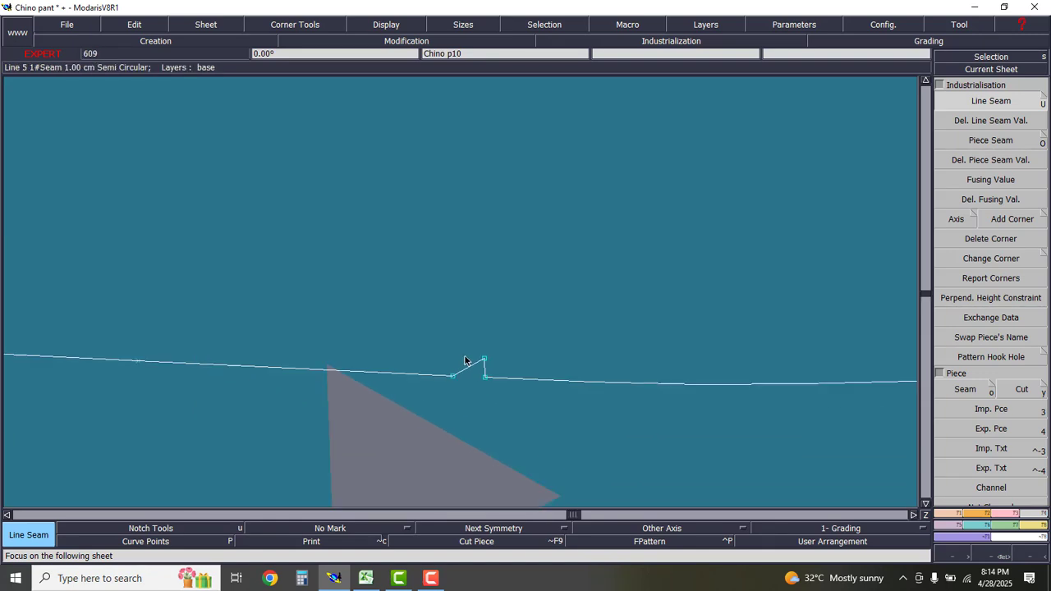
pyautogui.scroll(-3, 482, 375)
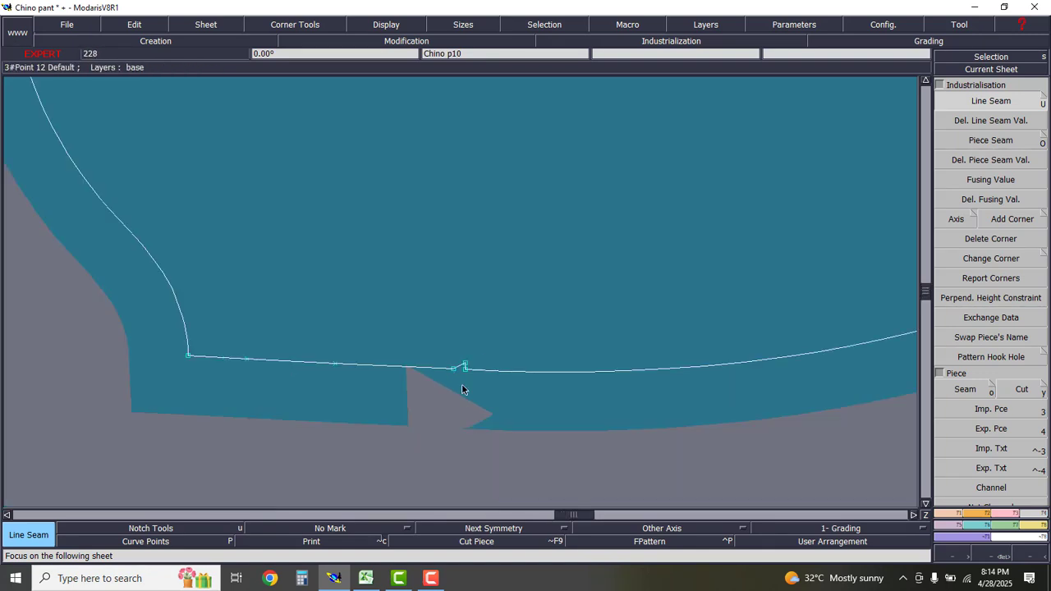
pyautogui.click(1015, 515)
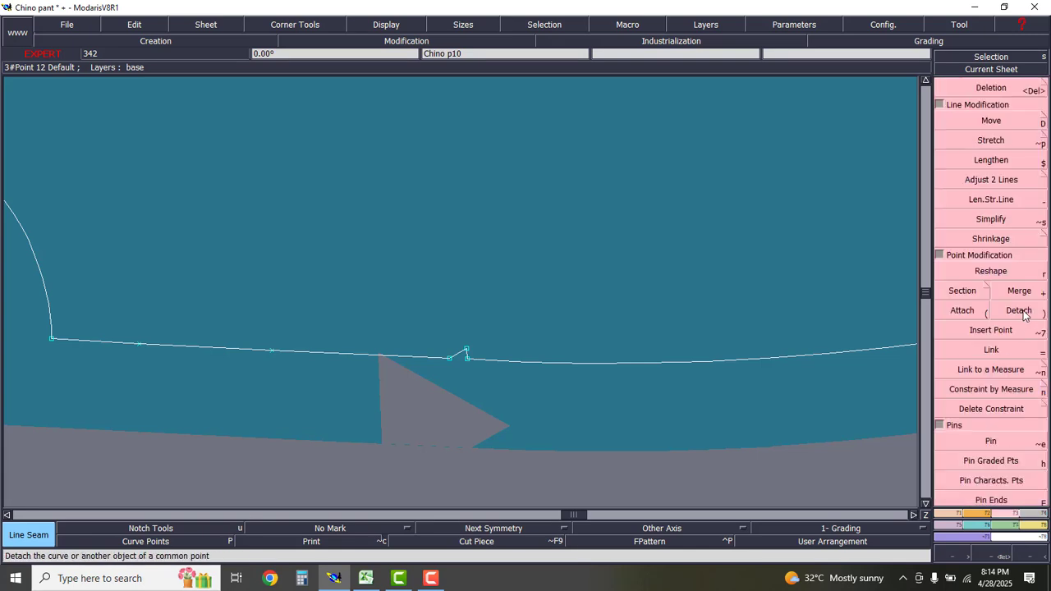
pyautogui.click(991, 330)
pyautogui.click(469, 354)
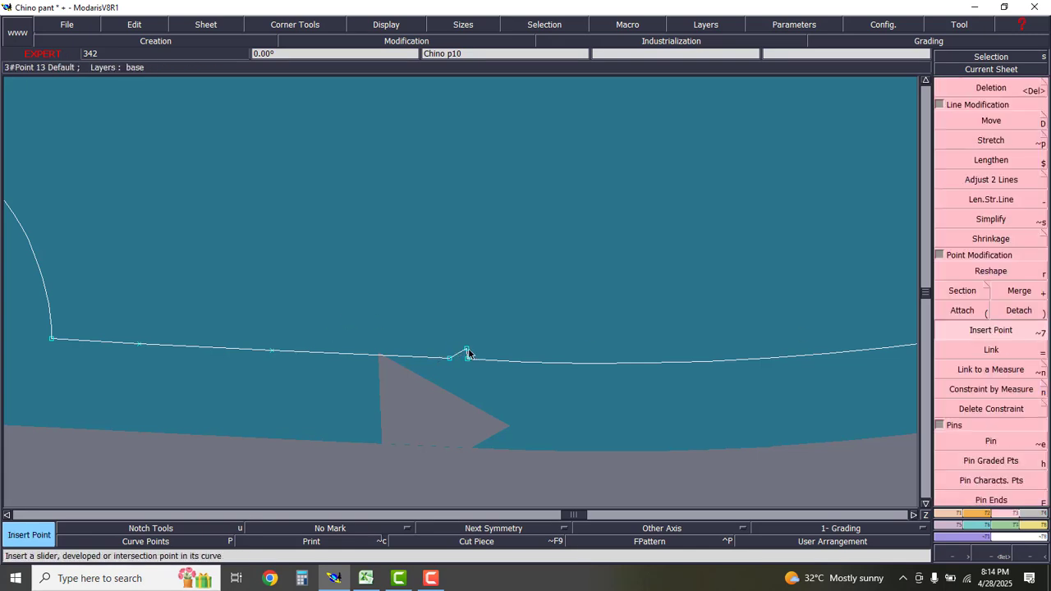
pyautogui.click(1019, 291)
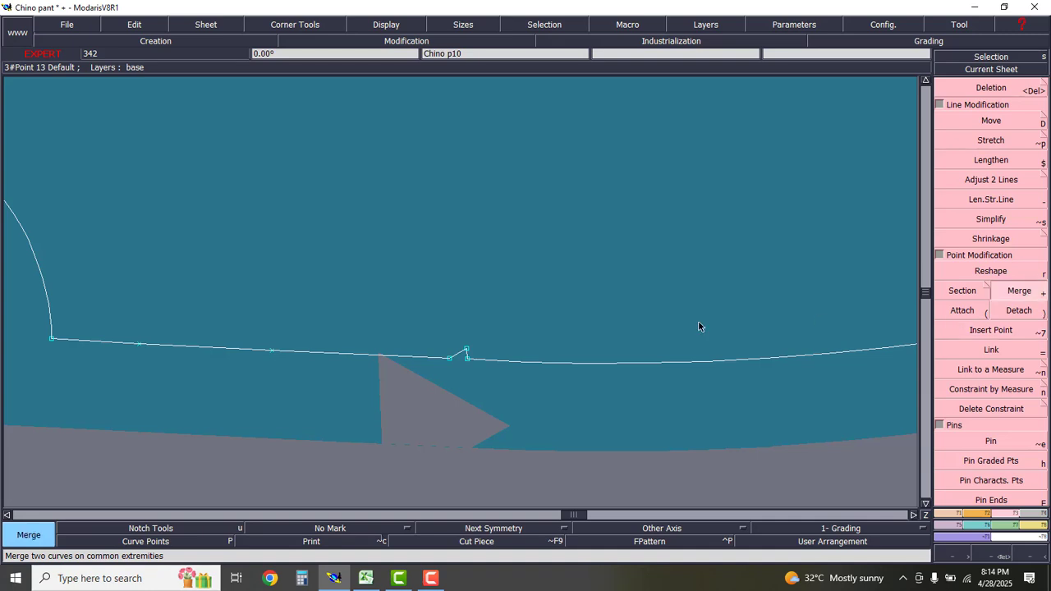
pyautogui.click(469, 354)
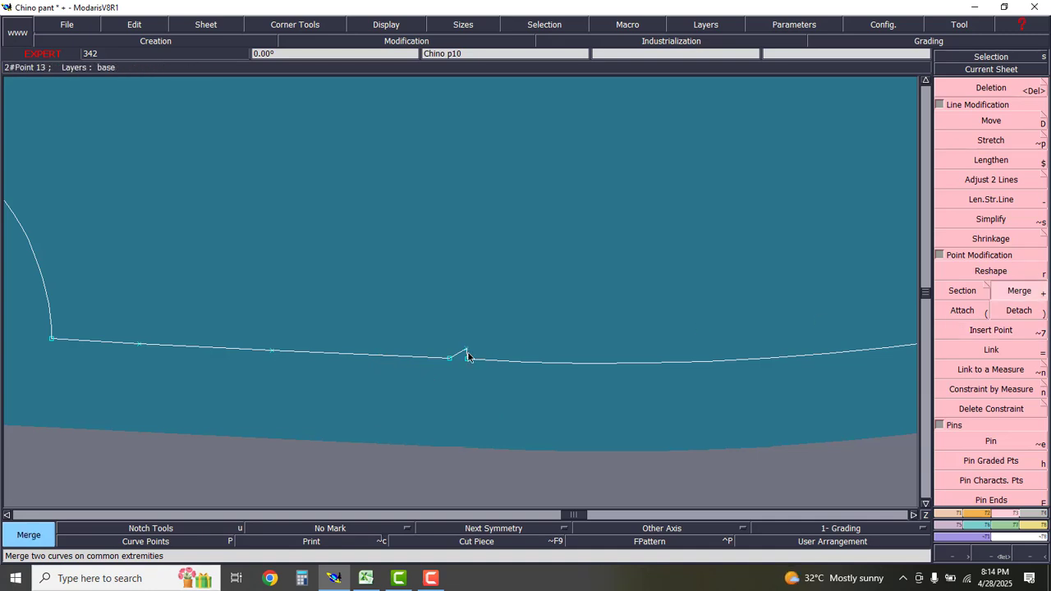
# - Delete the leftover spike point on the lower edge of Chino p10 and check the whole outline
pyautogui.press('Delete')
pyautogui.click(468, 354)
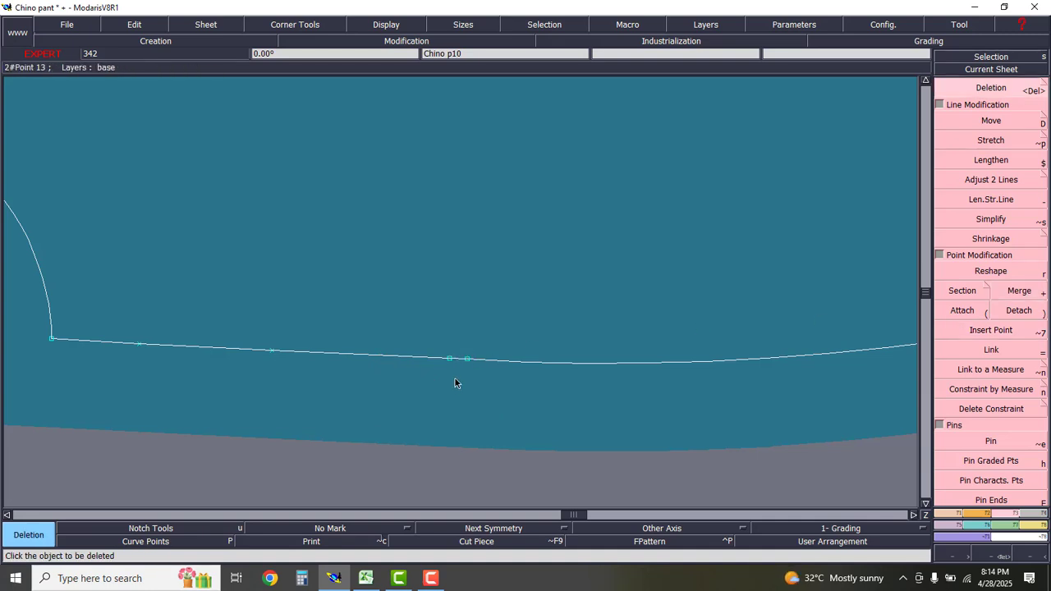
pyautogui.scroll(-3, 462, 284)
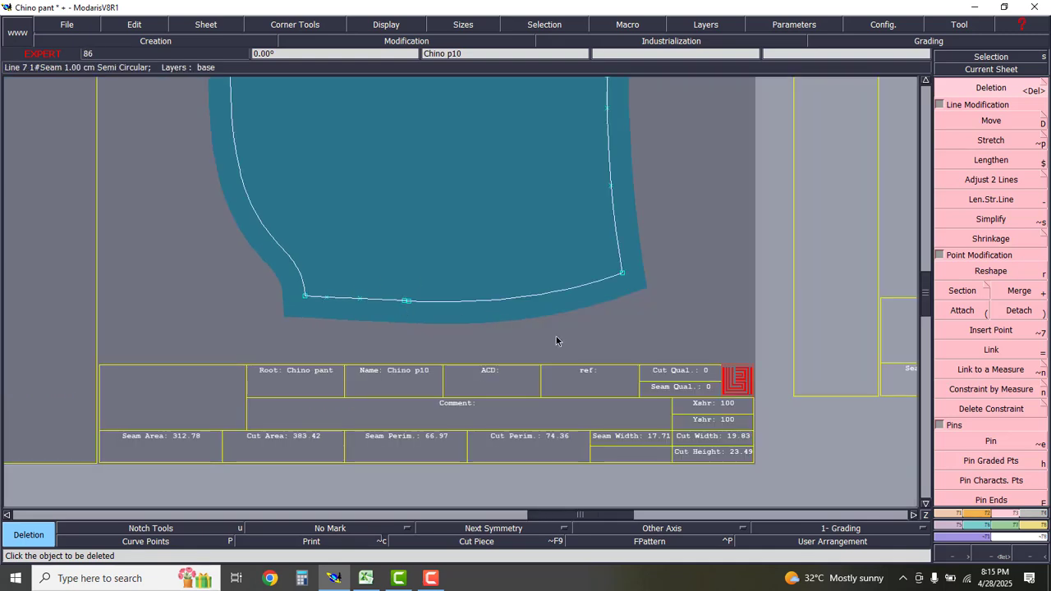
pyautogui.scroll(-4, 512, 267)
pyautogui.scroll(4, 481, 205)
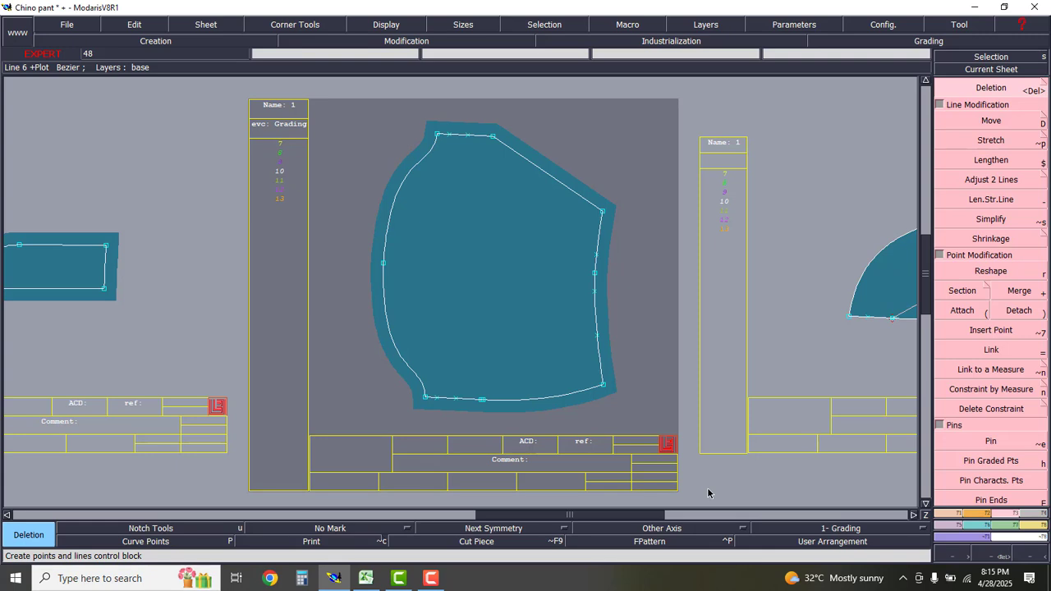
# - Add a 1 cm seam allowance at beginning and end to all lines of Chino pa7, the rounded piece with an internal diagonal line
pyautogui.press('pagedown')
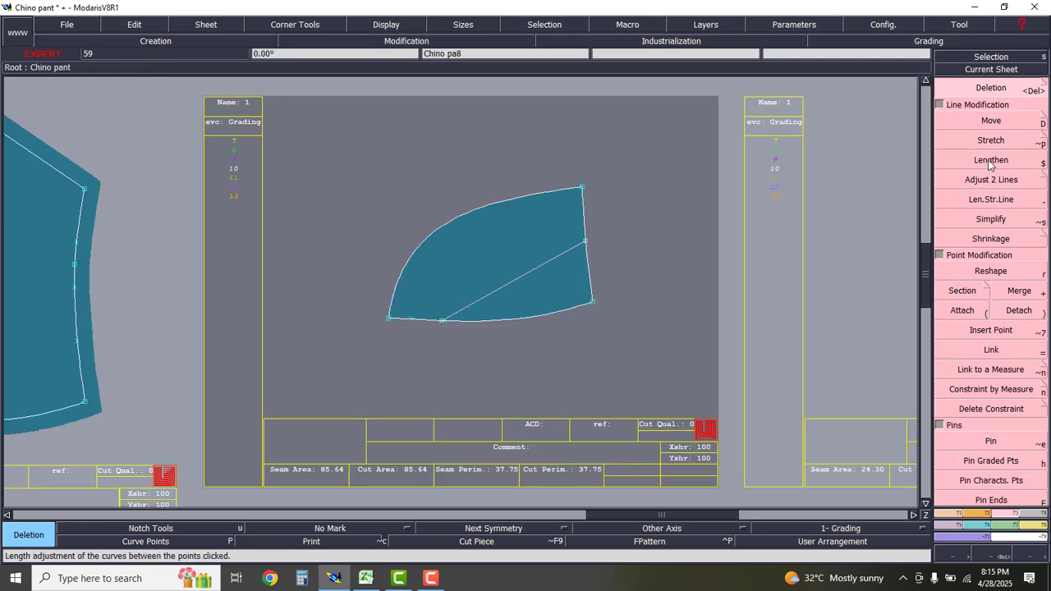
pyautogui.click(1039, 514)
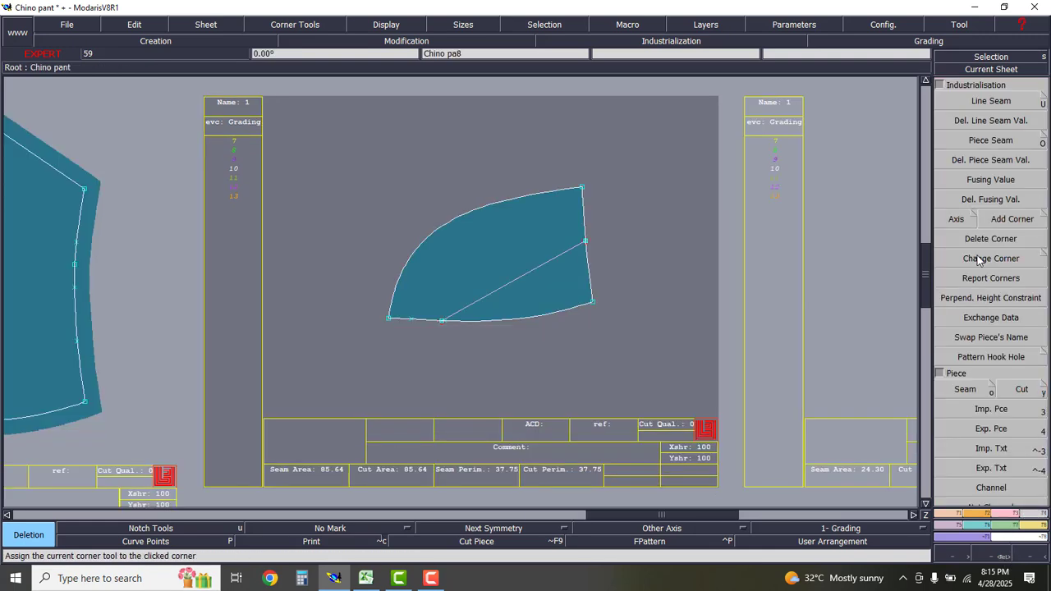
pyautogui.click(1003, 102)
pyautogui.moveTo(305, 156); pyautogui.dragTo(615, 347)
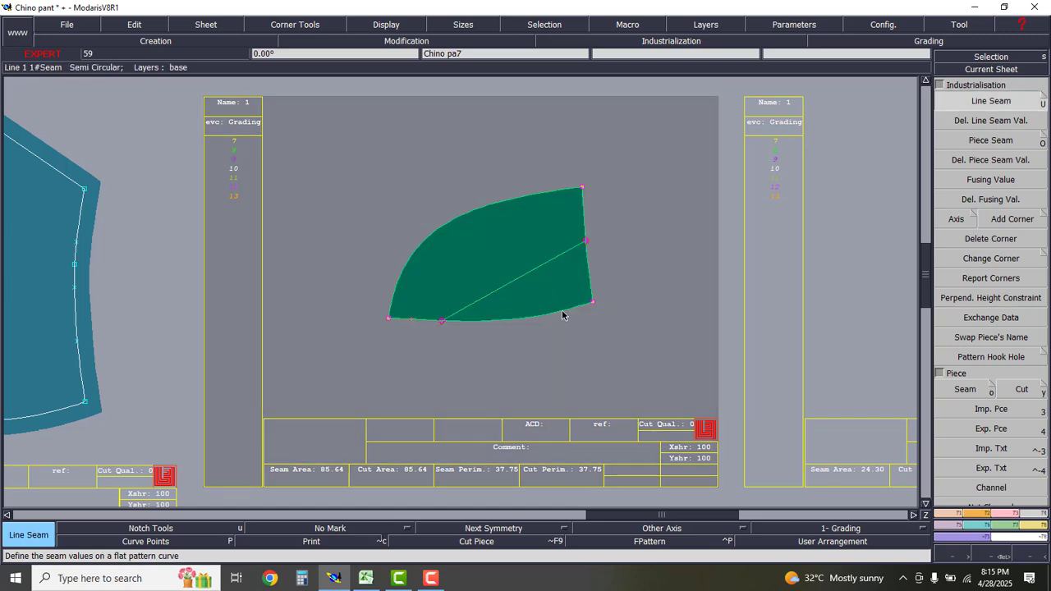
pyautogui.click(563, 314)
pyautogui.write('1')
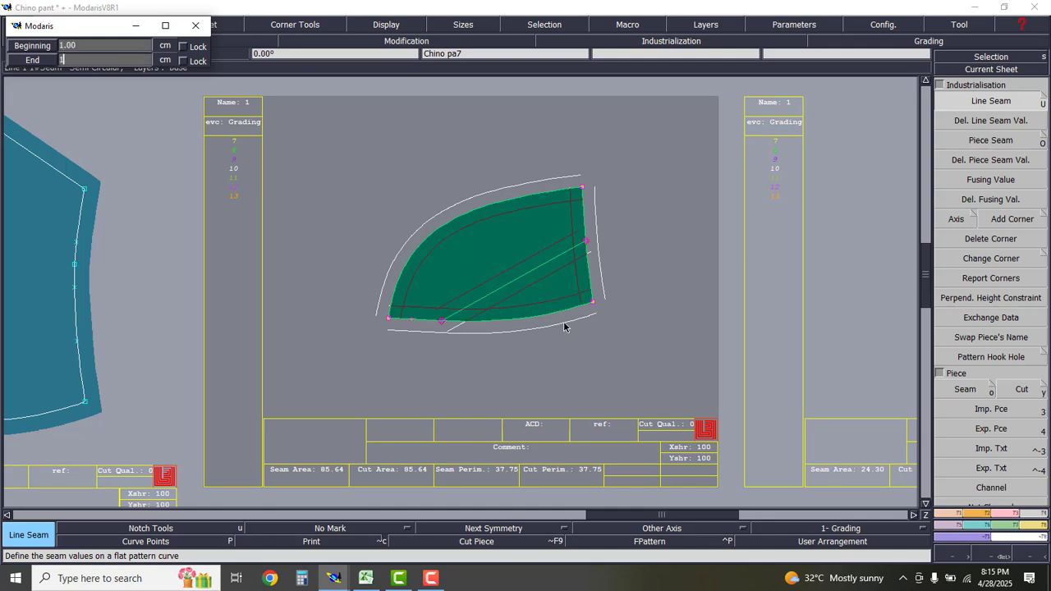
pyautogui.press('Return')
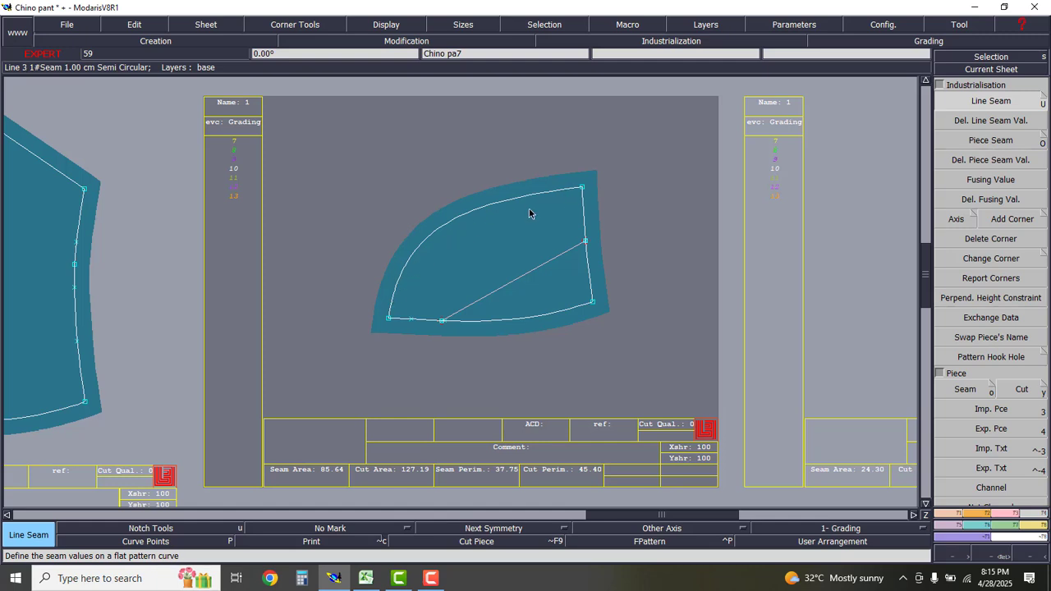
# - Set the seam allowance of the long curved edge on Chino pa7 to 0.6 cm at beginning and end
pyautogui.click(437, 223)
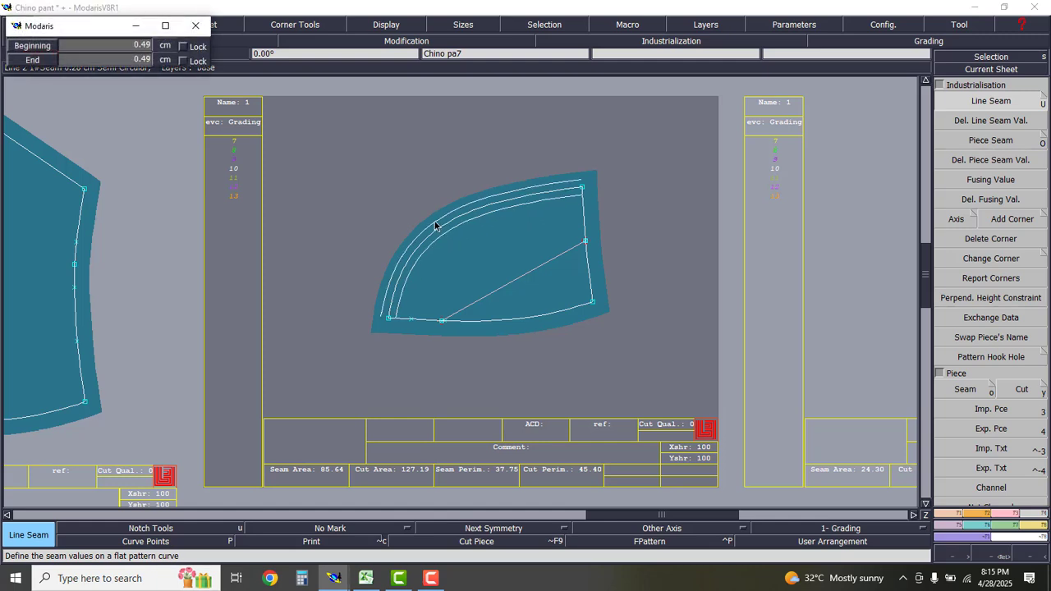
pyautogui.write('1.00')
pyautogui.press('BackSpace')
pyautogui.write('.6')
pyautogui.press('Tab')
pyautogui.press('BackSpace')
pyautogui.press('Return')
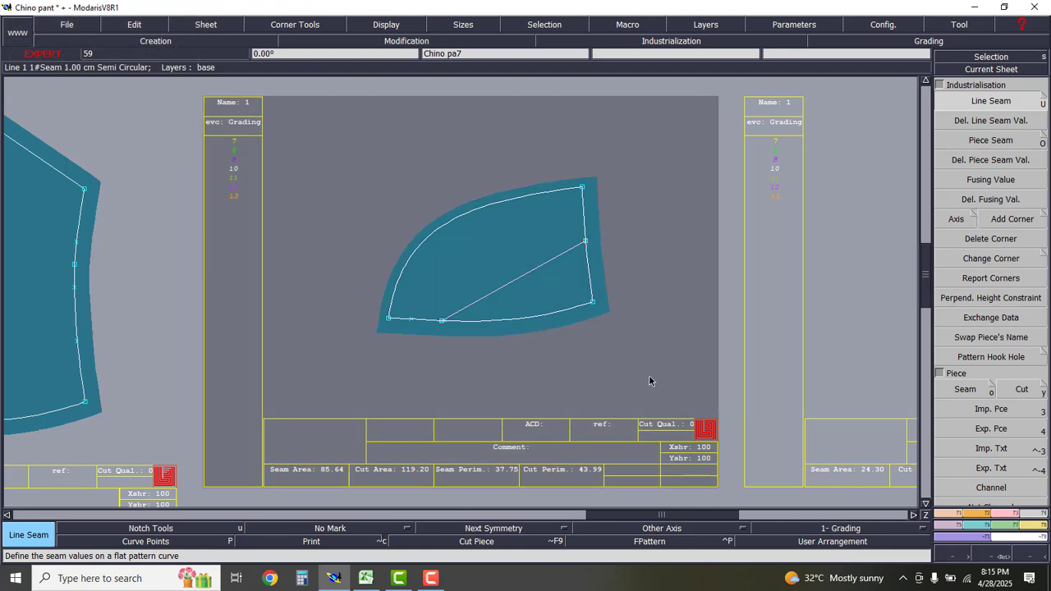
# - Add a 1 cm seam allowance at beginning and end to all lines of Chino pa8, the narrow diagonal strip
pyautogui.press('pagedown')
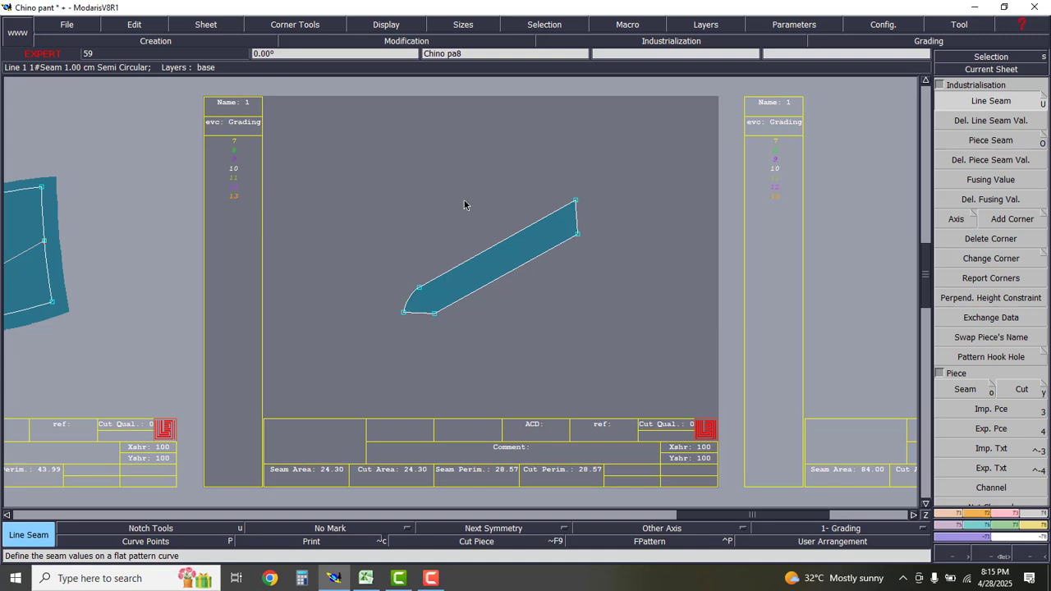
pyautogui.moveTo(336, 178); pyautogui.dragTo(653, 360)
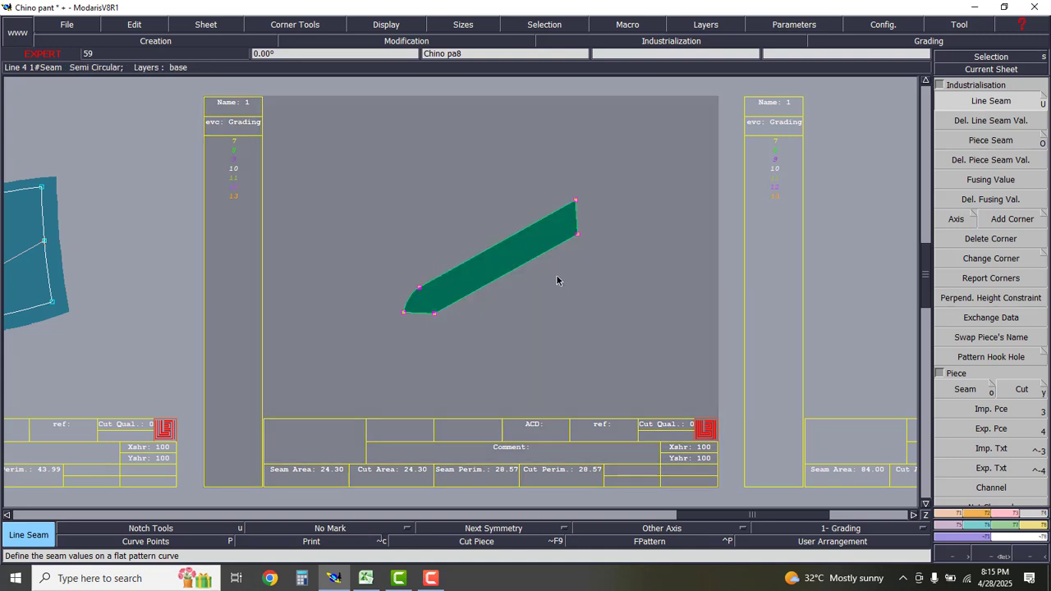
pyautogui.click(459, 271)
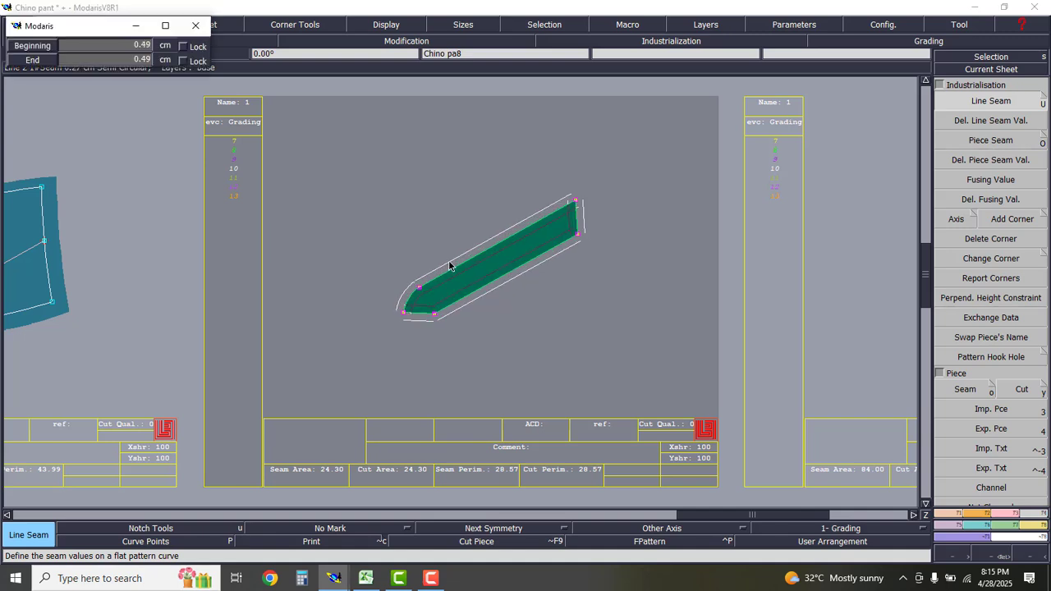
pyautogui.press('Down')
pyautogui.write('1')
pyautogui.press('Down')
pyautogui.write('1')
pyautogui.press('Return')
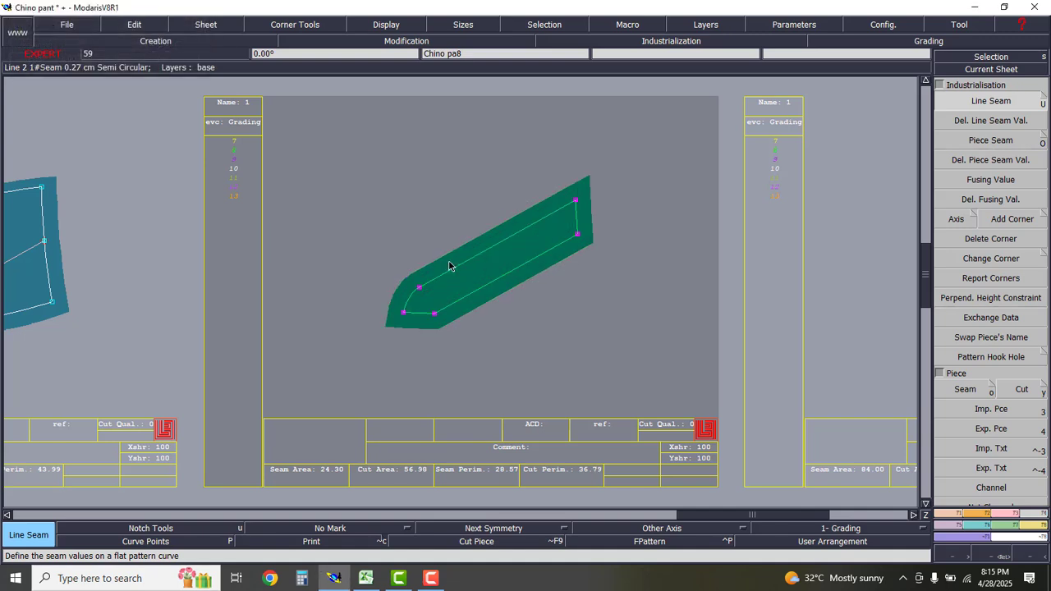
pyautogui.click(526, 320)
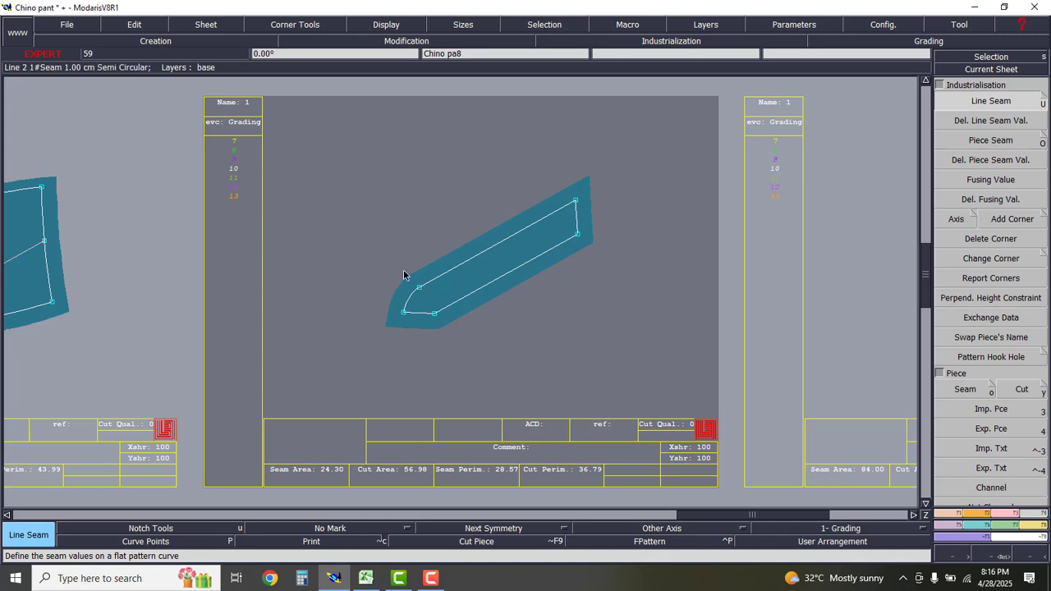
# - Add a 1 cm seam allowance to all lines of Chino pa5, the leg panel with two darts
pyautogui.press('pagedown')
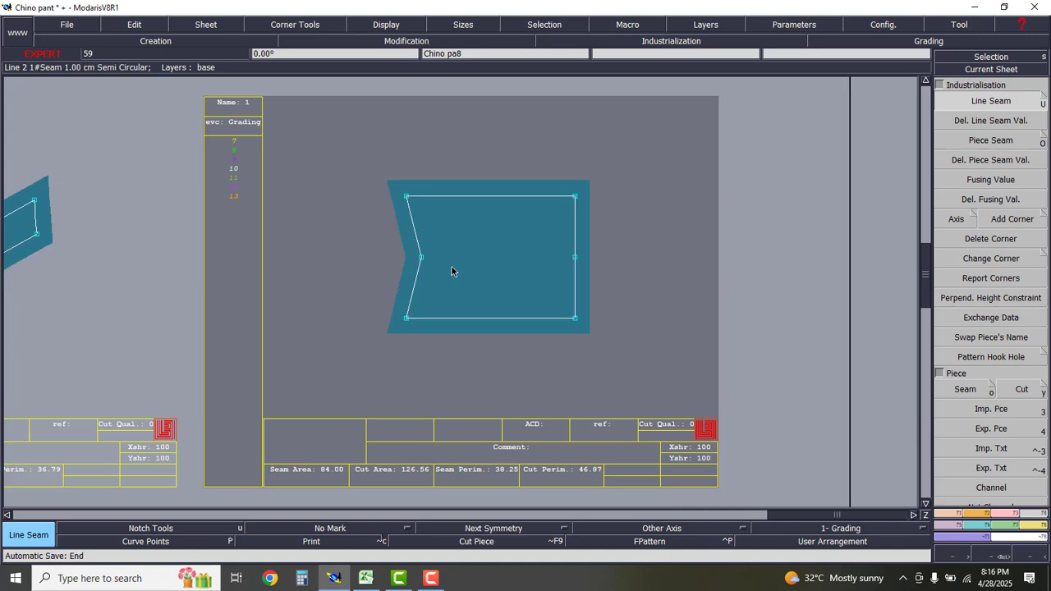
pyautogui.press('pagedown')
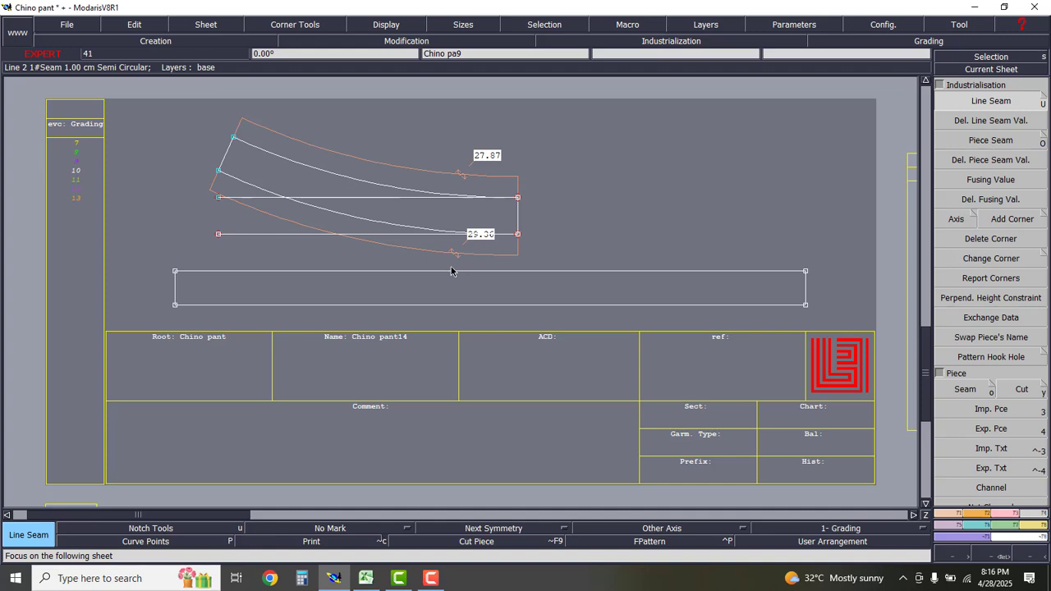
pyautogui.press('j')
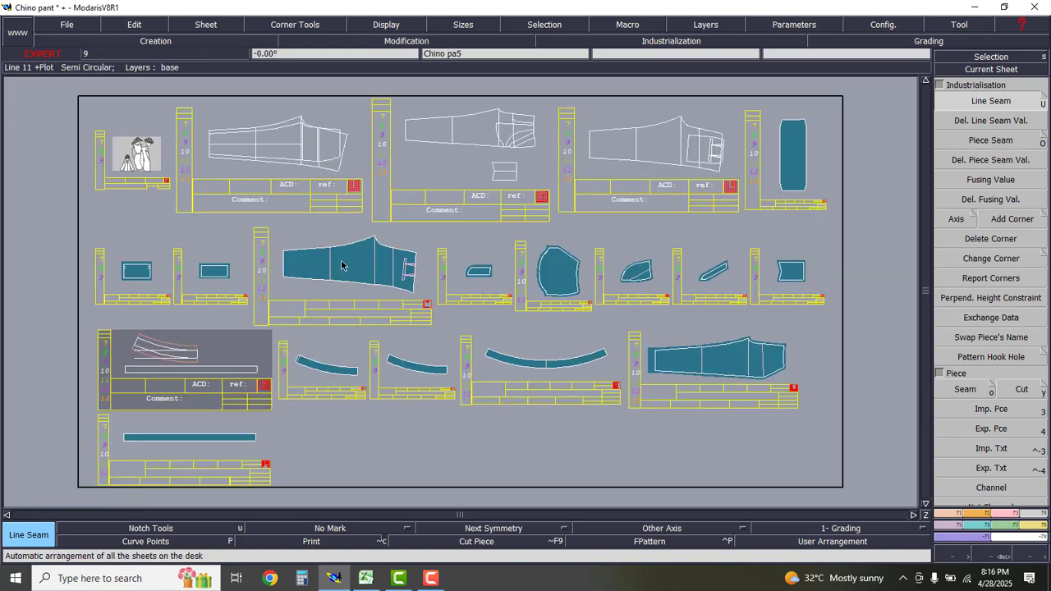
pyautogui.scroll(3, 310, 256)
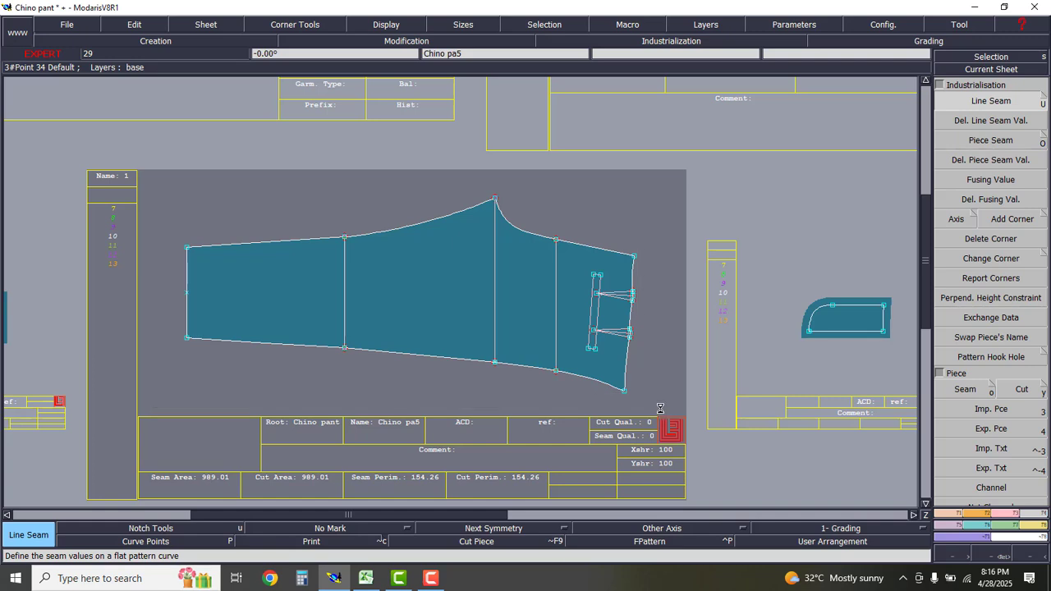
pyautogui.click(535, 368)
pyautogui.click(536, 370)
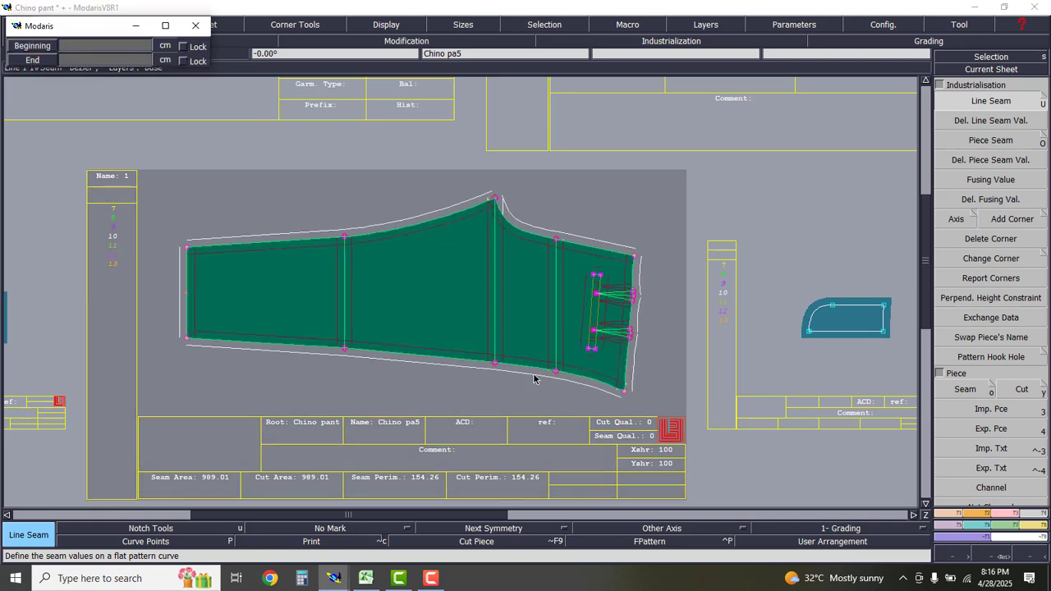
pyautogui.press('Down')
pyautogui.write('1')
pyautogui.press('Return')
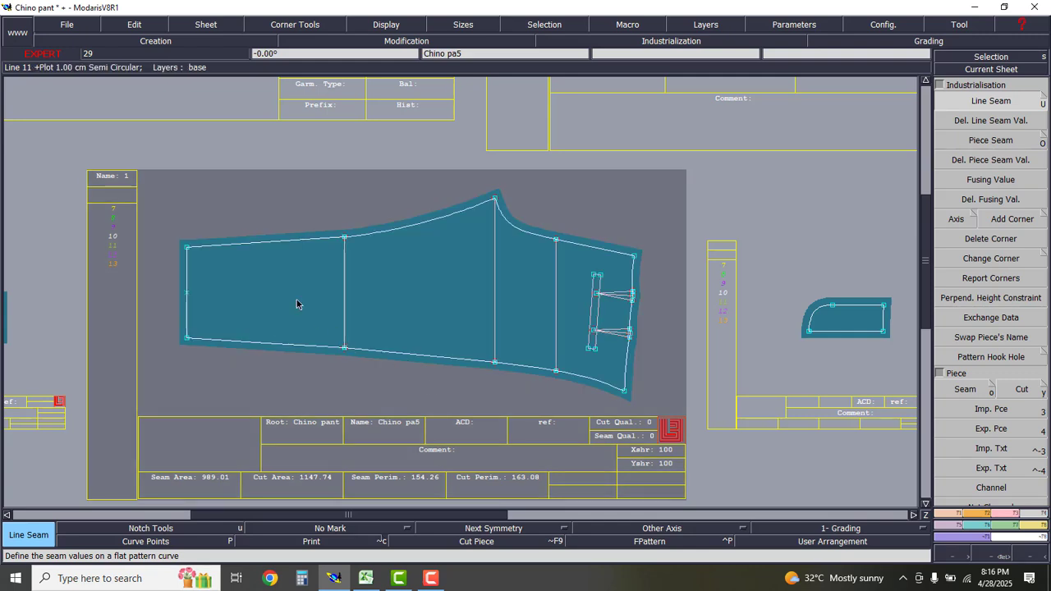
# - Set the hem allowance on Chino pa5's straight hem edge to 3.2 cm at beginning and end
pyautogui.click(188, 272)
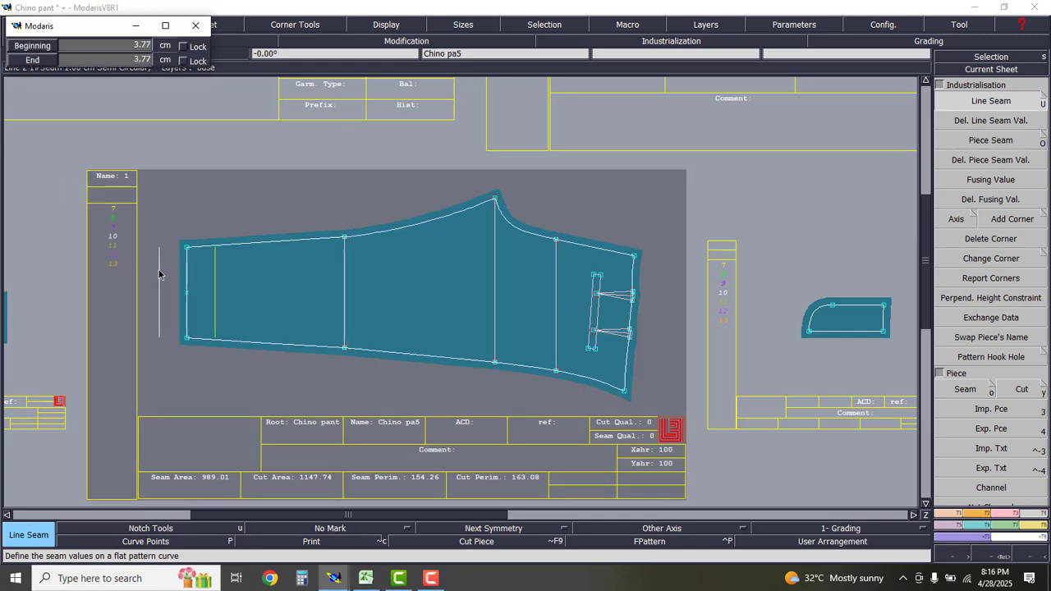
pyautogui.press('Down')
pyautogui.write('3.2')
pyautogui.press('Return')
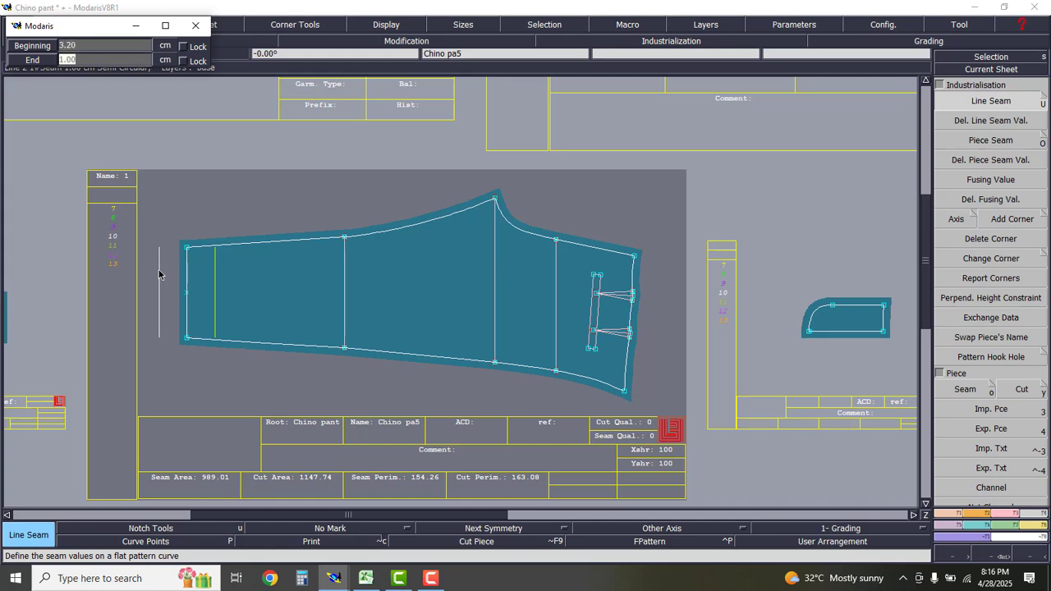
pyautogui.write('3.2')
pyautogui.press('Return')
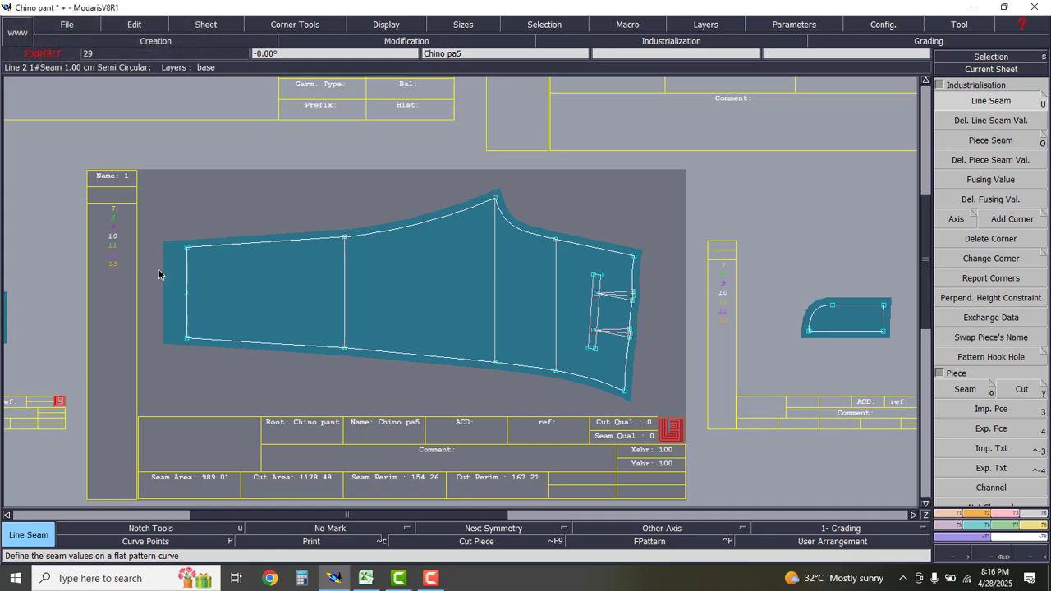
# - Change the hem corners of Chino pa5 to Previous Symmetry on the upper one and Next Symmetry on the lower one
pyautogui.scroll(-2, 265, 290)
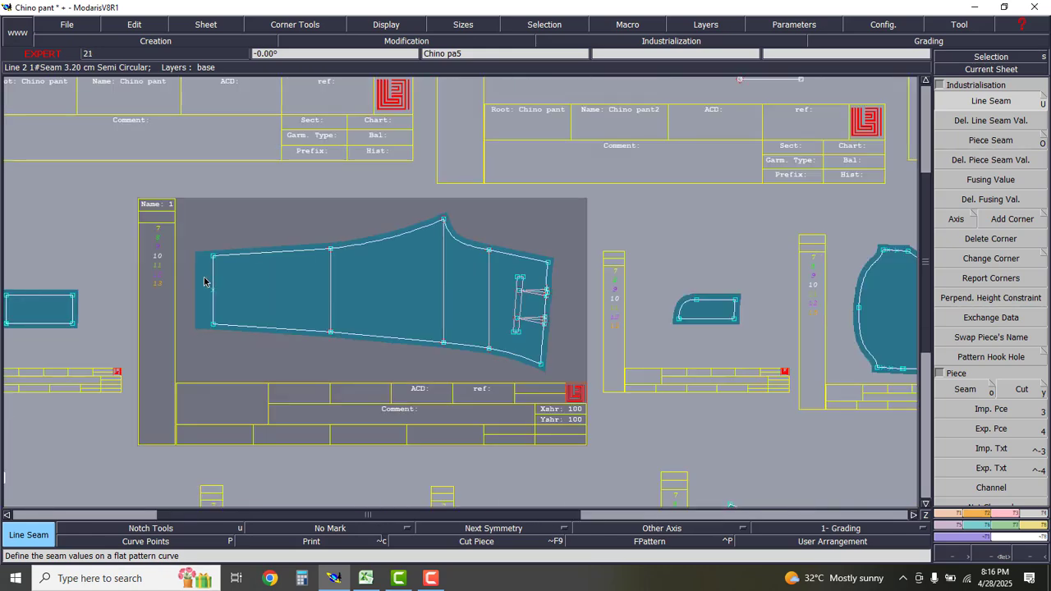
pyautogui.scroll(4, 201, 281)
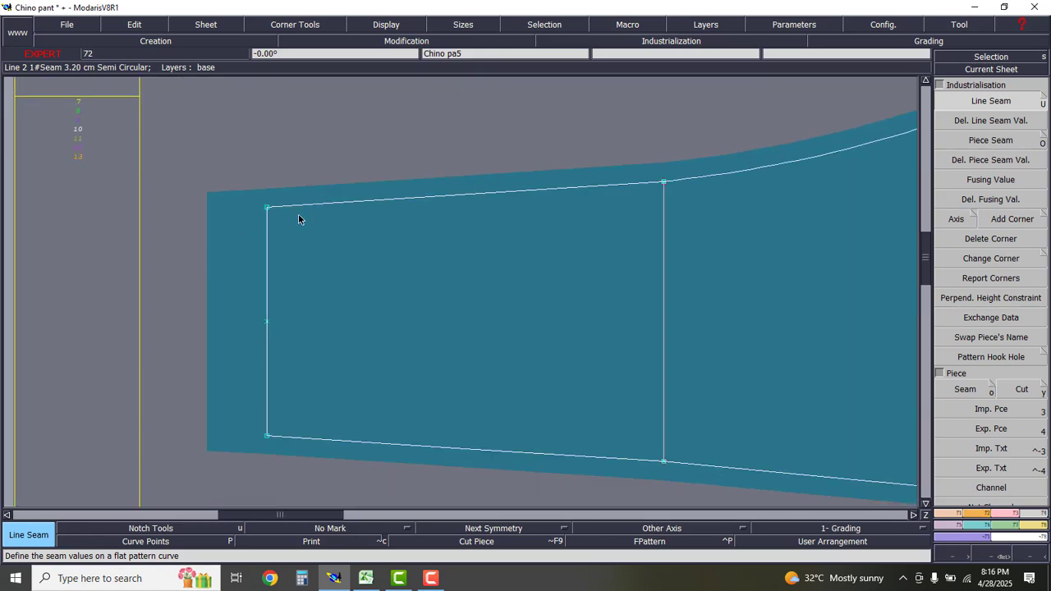
pyautogui.click(1043, 214)
pyautogui.click(37, 118)
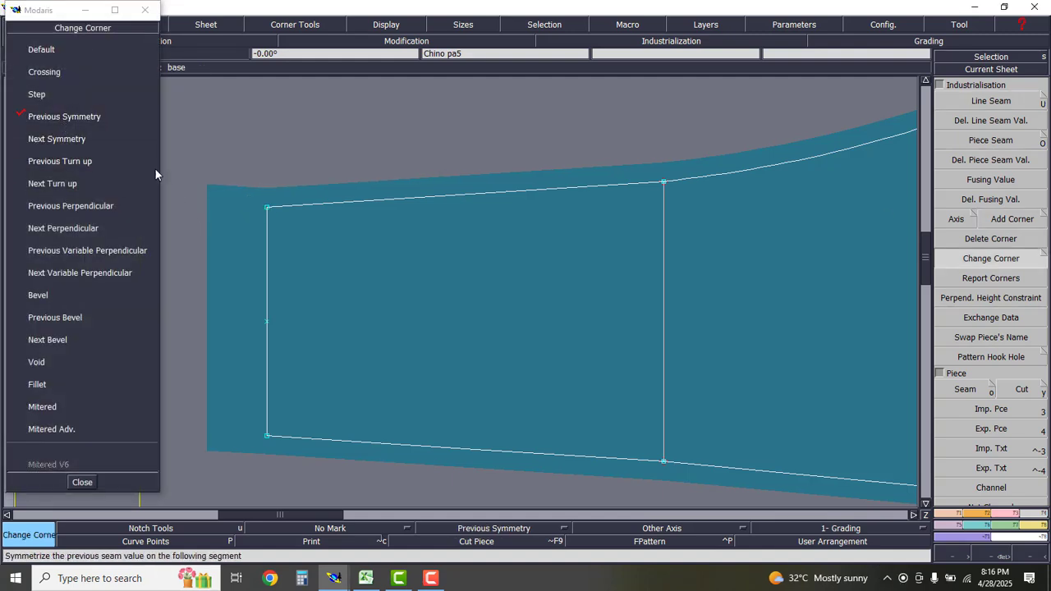
pyautogui.click(82, 140)
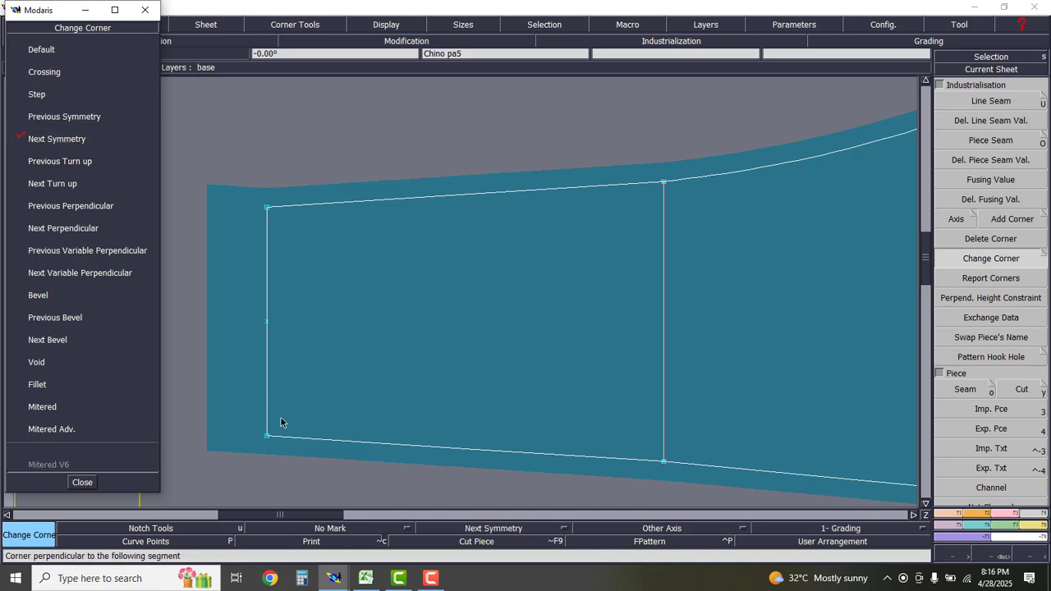
pyautogui.click(268, 438)
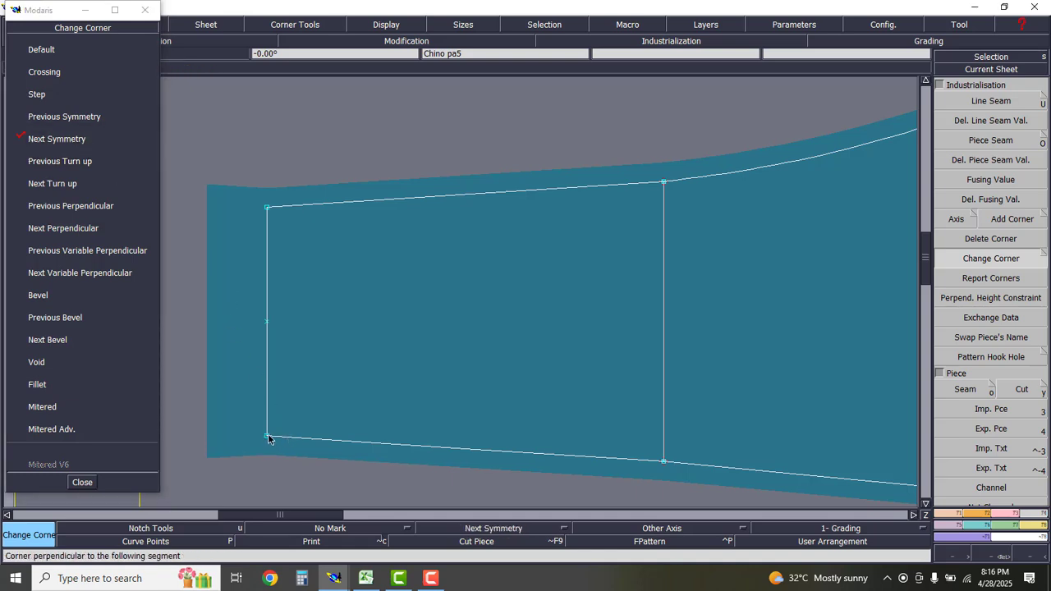
pyautogui.click(83, 481)
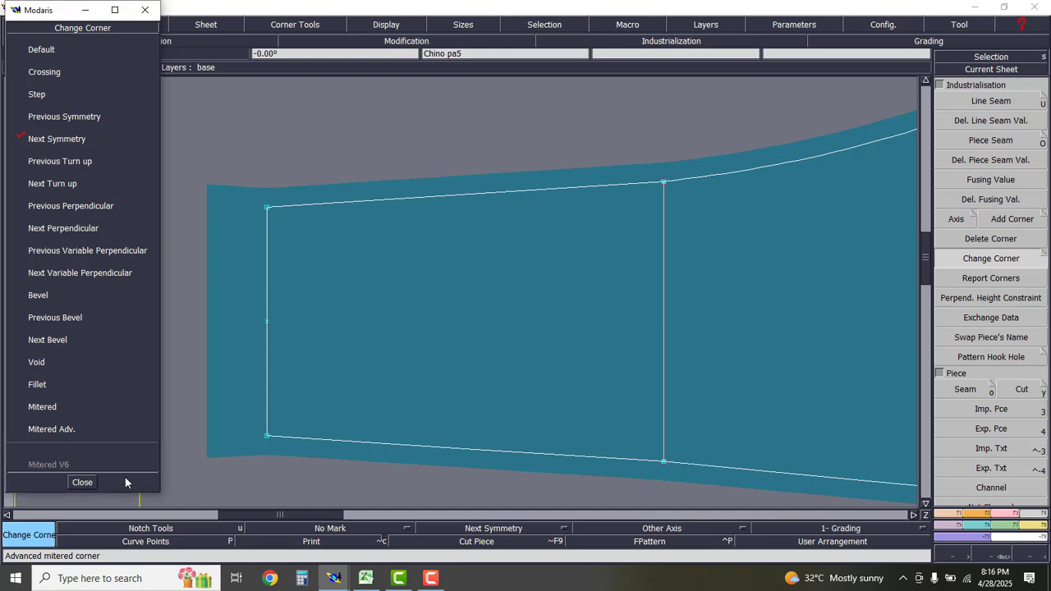
# - Rotate the small rectangular piece with notches to stand upright using two -45° turns
pyautogui.press('a')
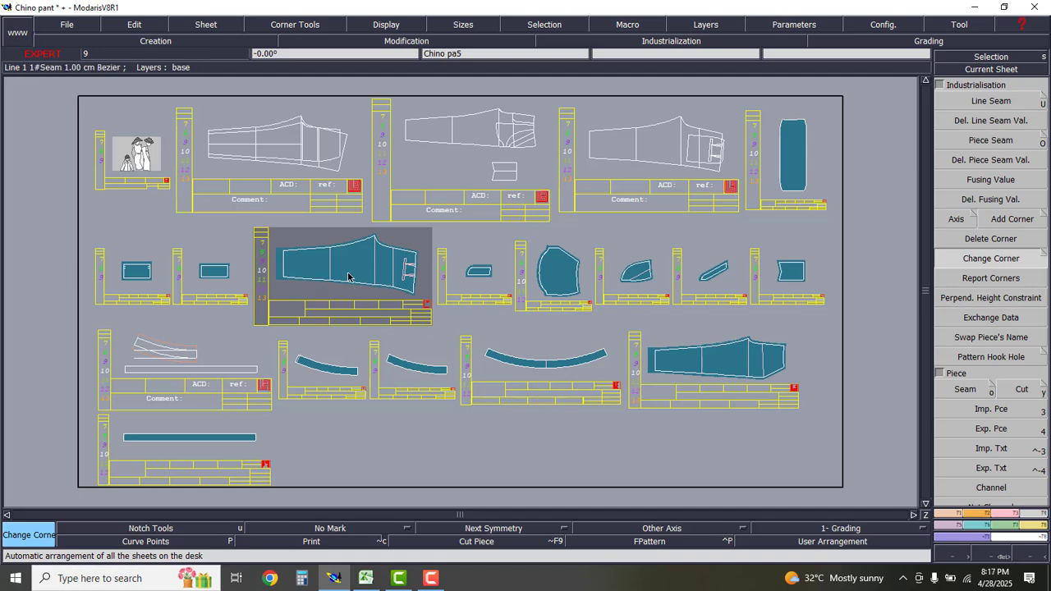
pyautogui.scroll(3, 156, 274)
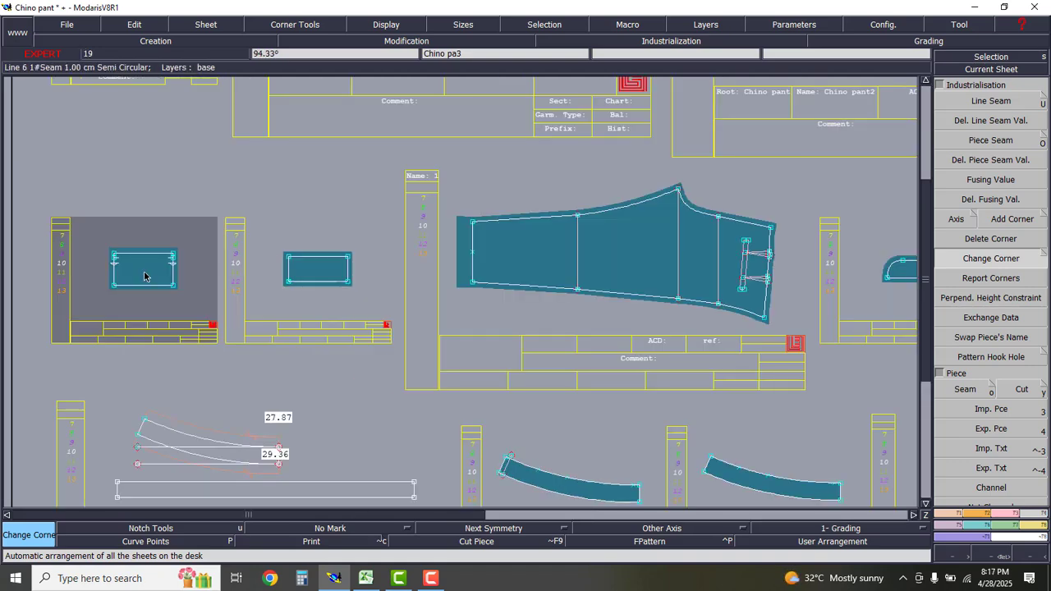
pyautogui.scroll(2, 128, 275)
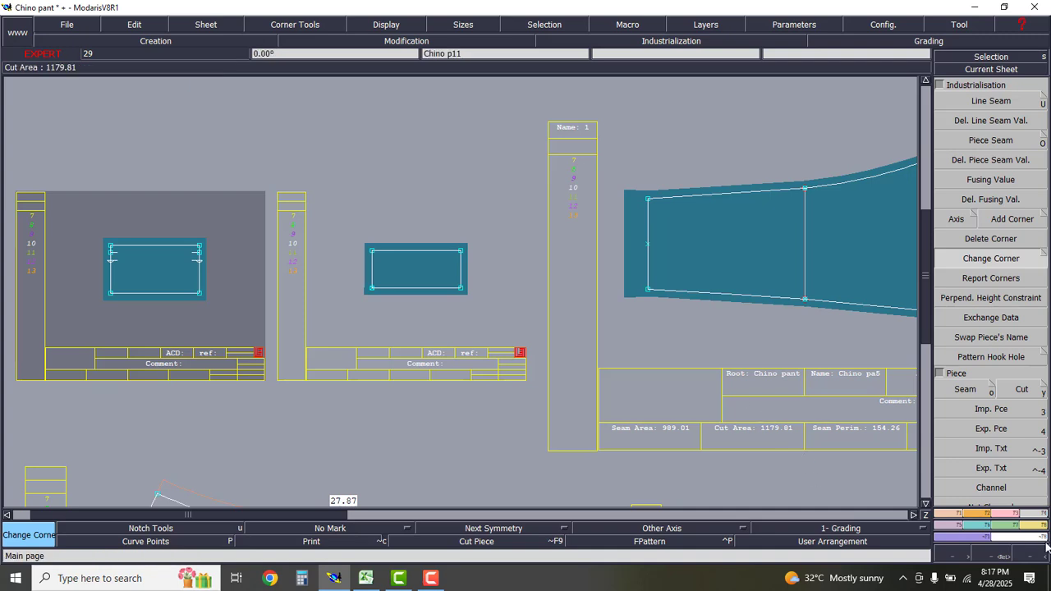
pyautogui.click(982, 516)
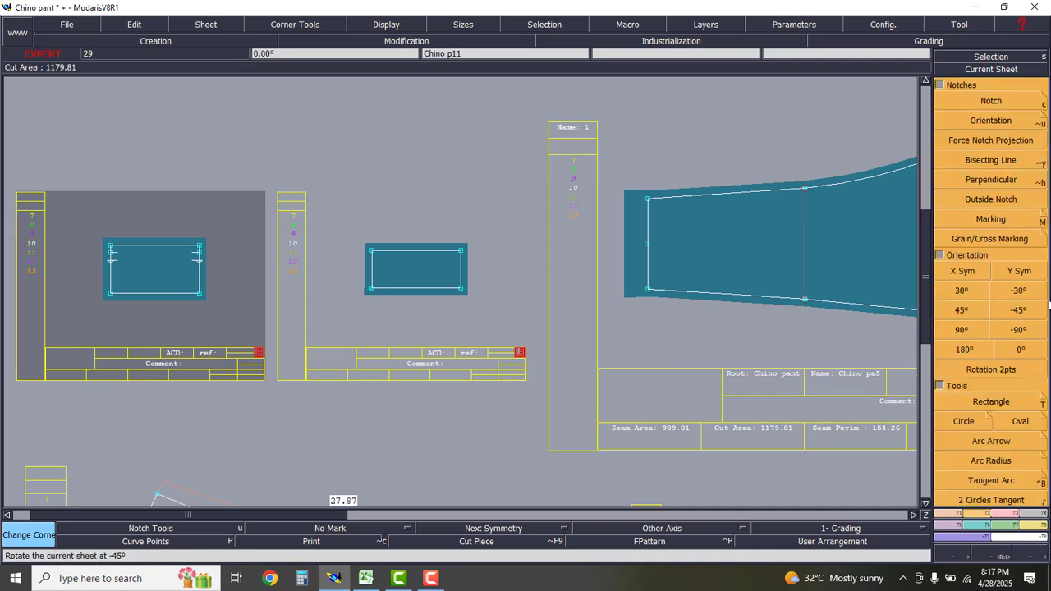
pyautogui.click(1030, 307)
pyautogui.click(1019, 311)
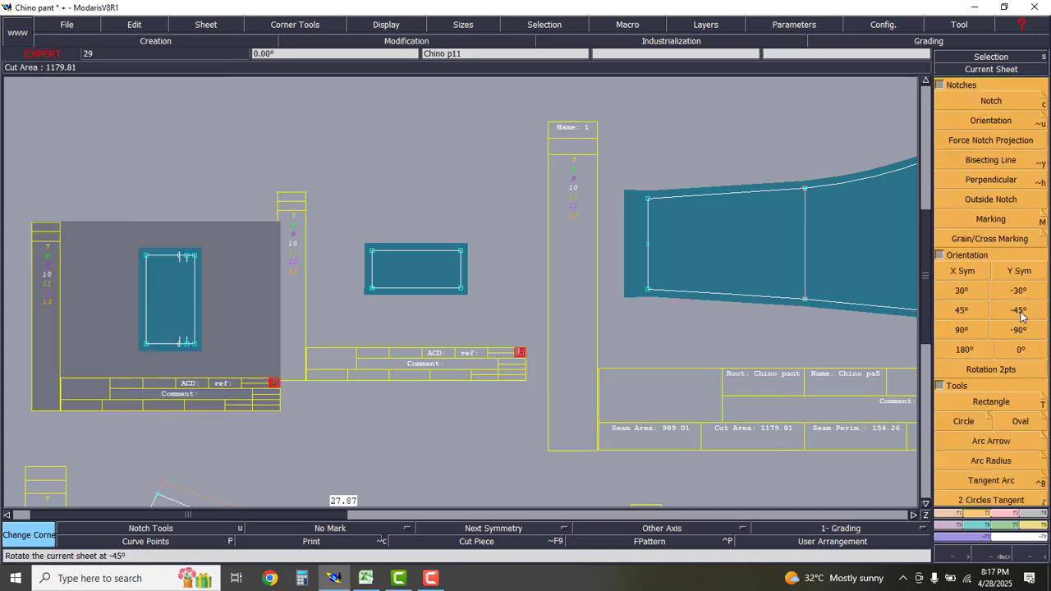
# - Select the plain small rectangular piece beside the notched one and rotate its sheet by -90°
pyautogui.click(991, 57)
pyautogui.click(392, 266)
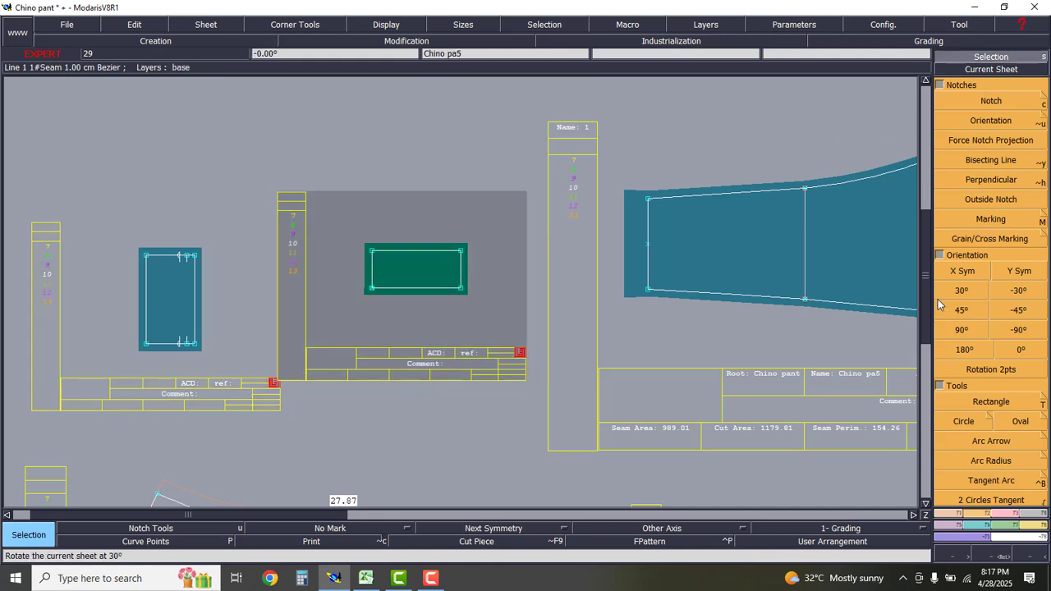
pyautogui.click(1019, 330)
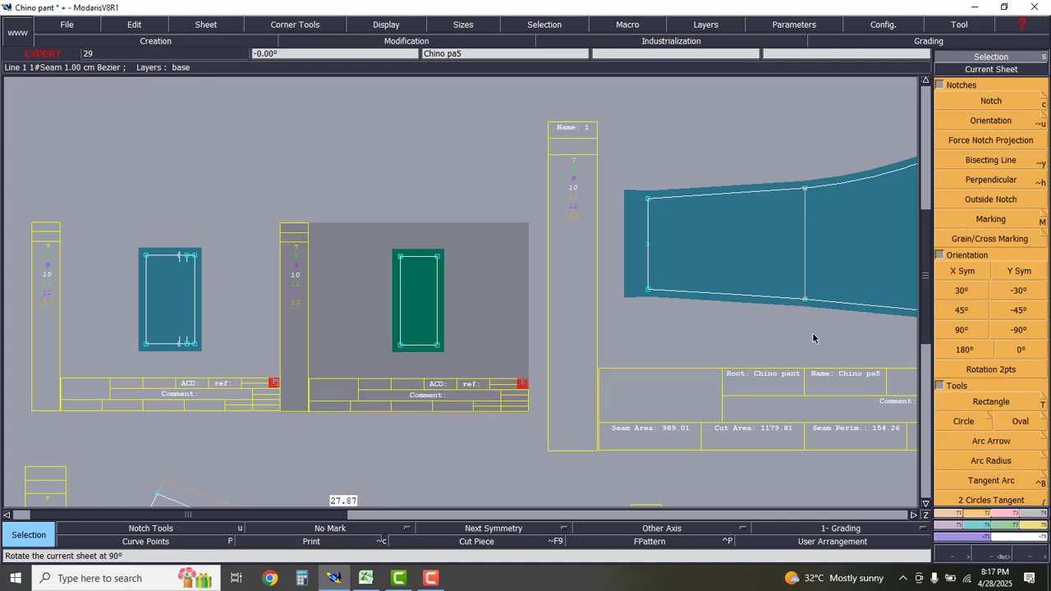
pyautogui.hotkey('ctrl', 'a')
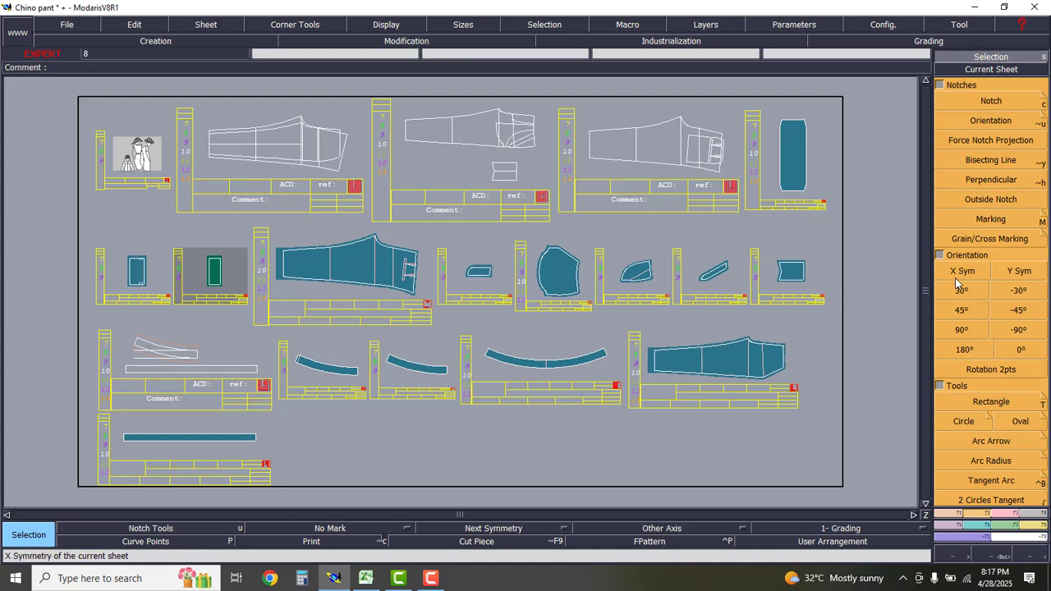
pyautogui.click(1017, 335)
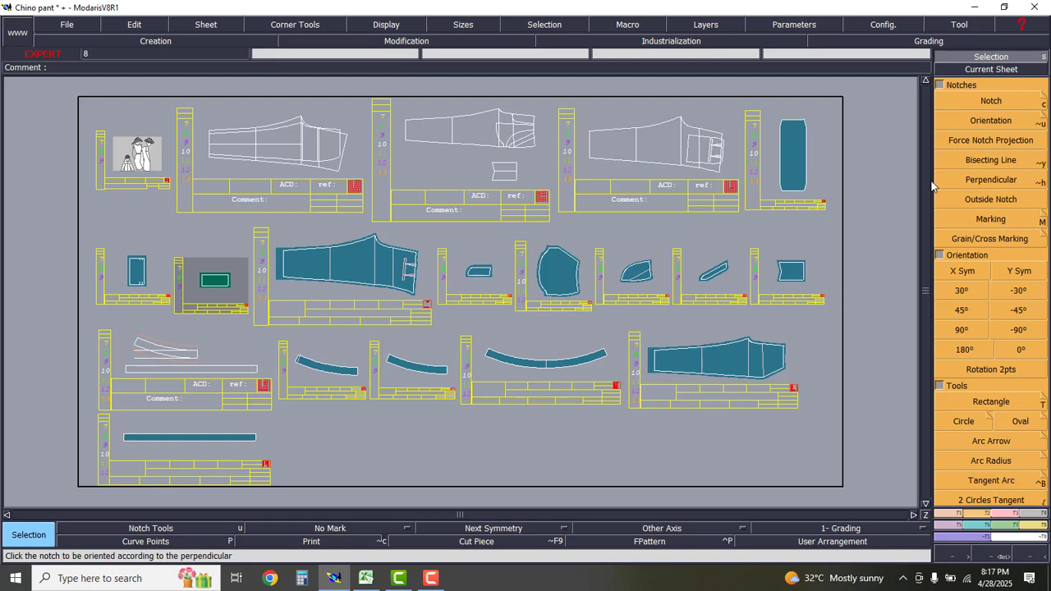
pyautogui.hotkey('ctrl', 'z')
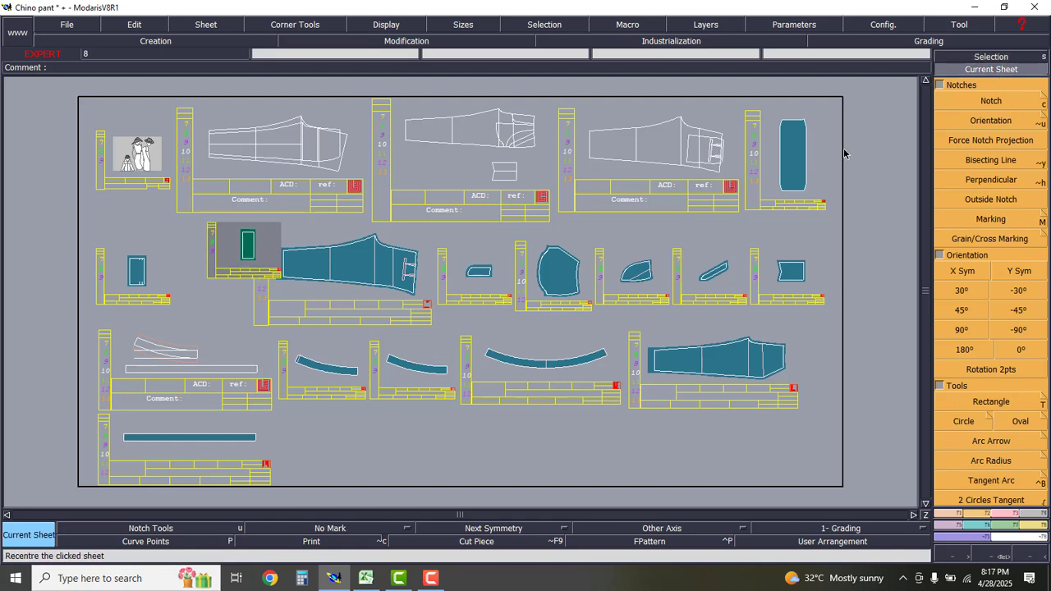
# - Rotate the long pocket piece with shaped corners by -90° and rearrange all sheets on the desk
pyautogui.click(800, 156)
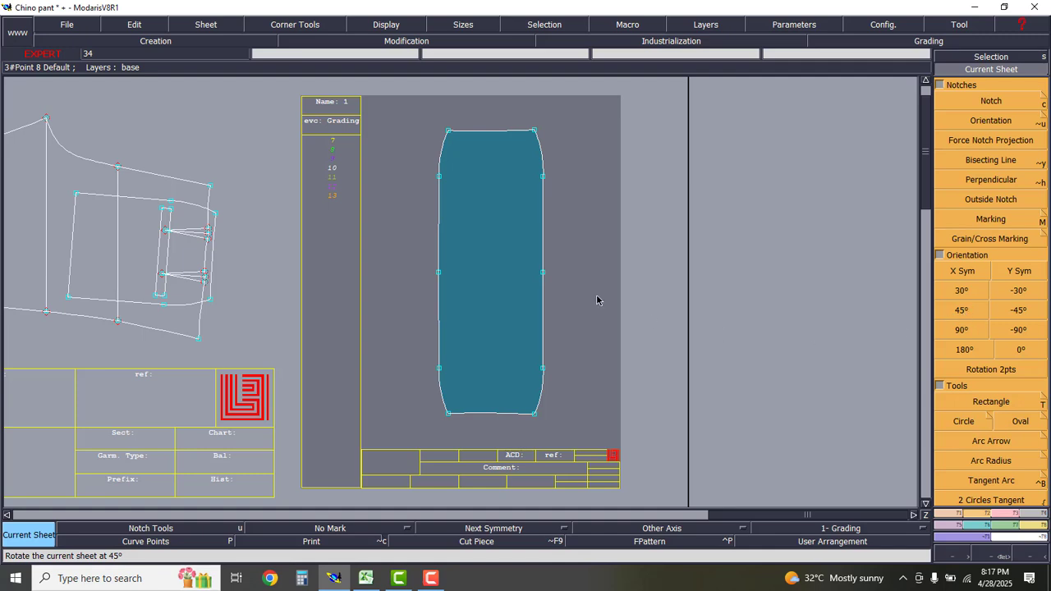
pyautogui.click(1032, 332)
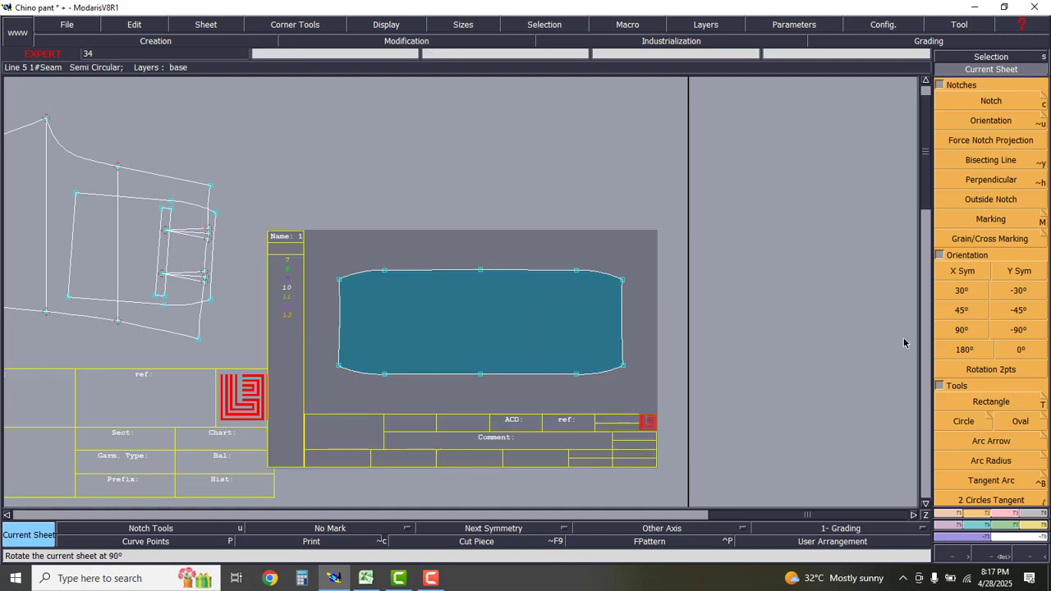
pyautogui.press('a')
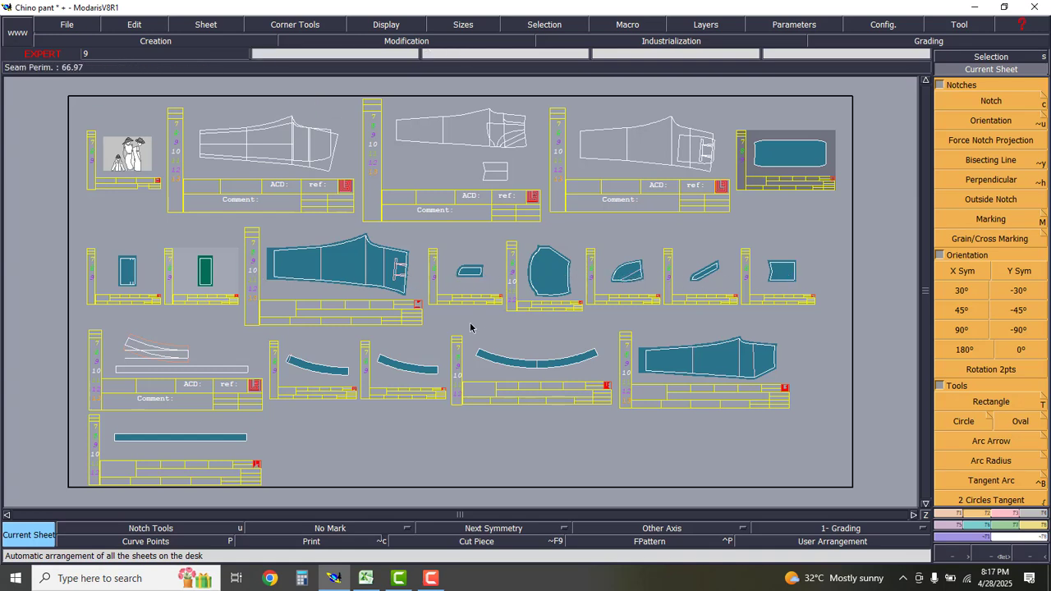
# - Delete the sheets of the two short curved waistband pieces, Chino p12 and Chino p13, and rearrange the remaining sheets
pyautogui.press('Delete')
pyautogui.click(313, 380)
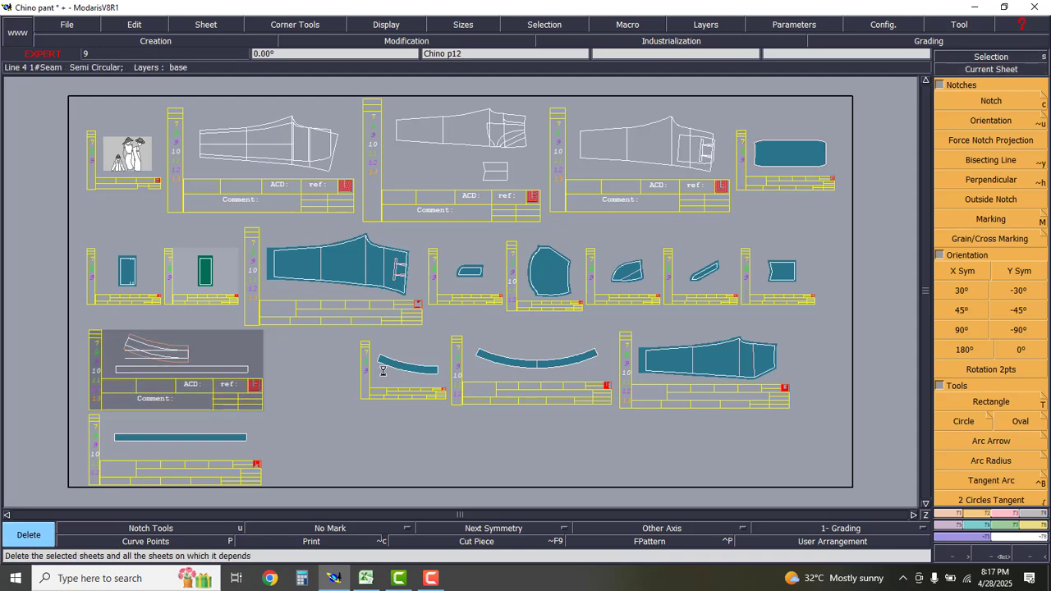
pyautogui.click(389, 369)
pyautogui.press('j')
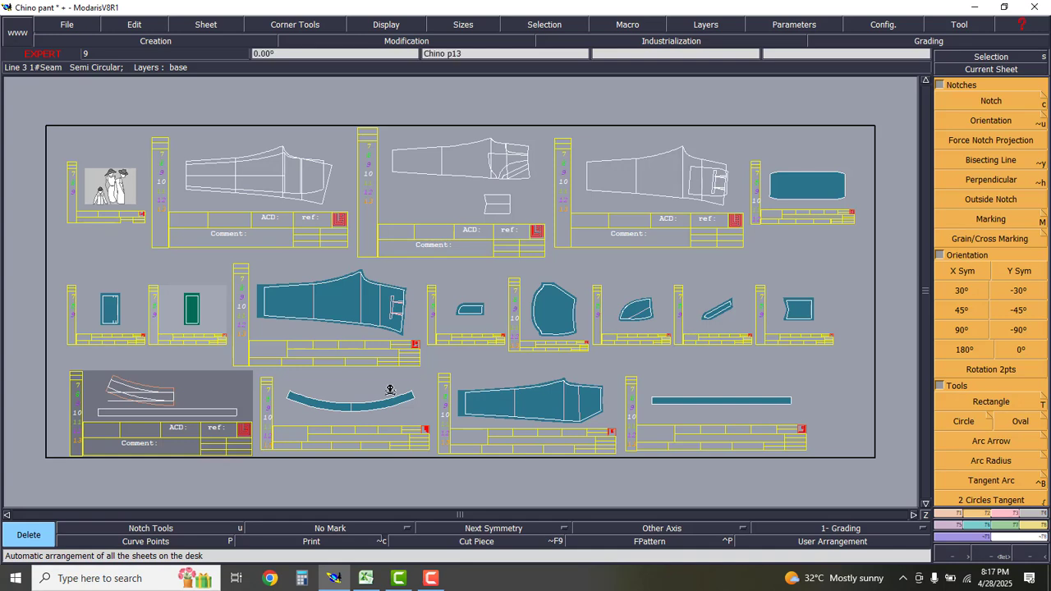
# - Select the sheet of the long curved waistband piece and rotate it by -90°
pyautogui.press('s')
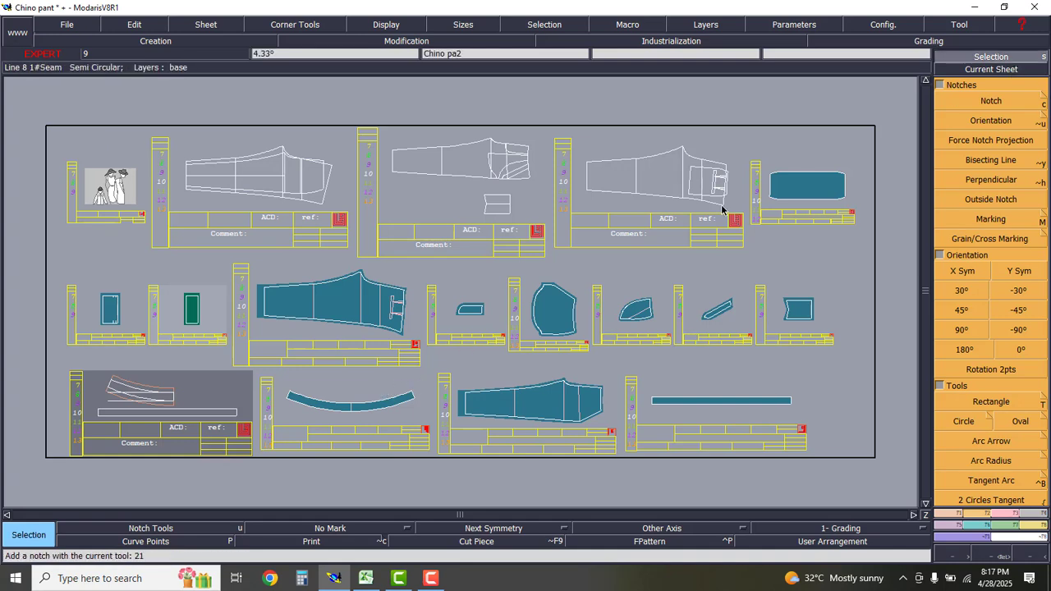
pyautogui.click(385, 400)
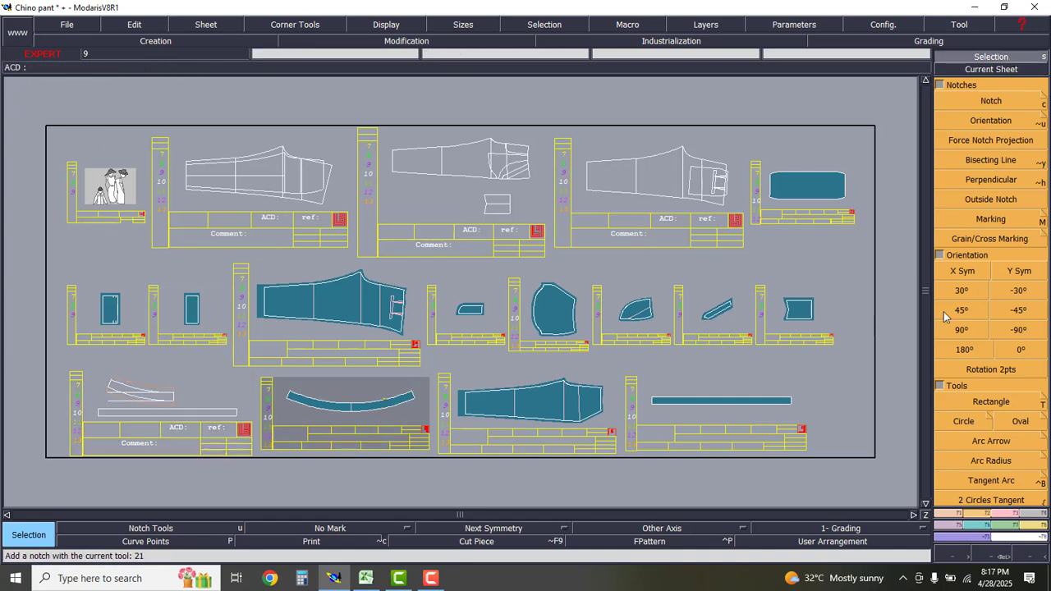
pyautogui.click(1018, 329)
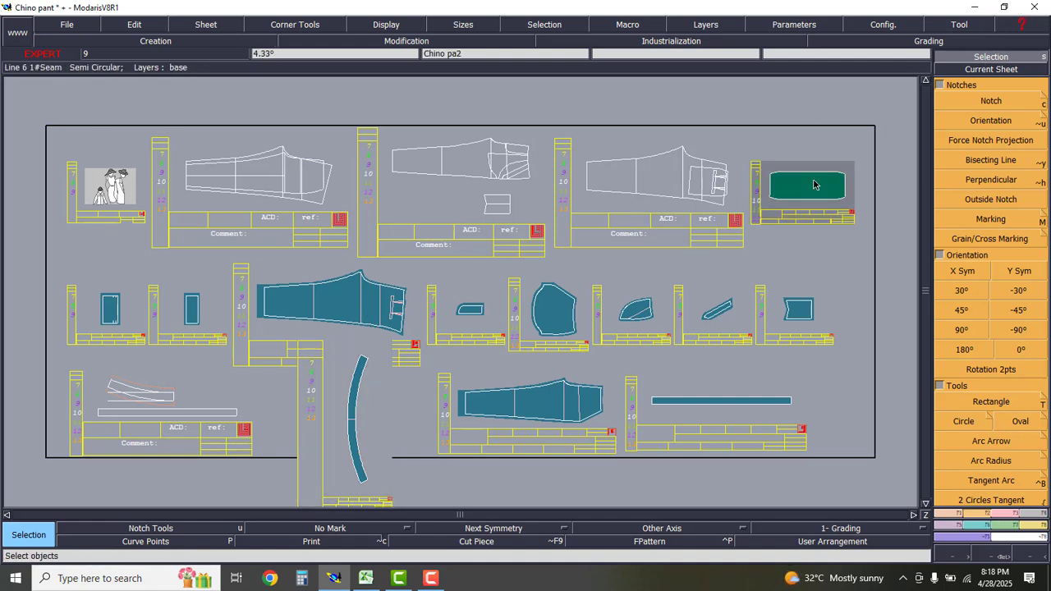
# - Rotate the sheet of the long rectangular piece with rounded corners, Chino pa2, by -90° so it stands upright
pyautogui.press('Home')
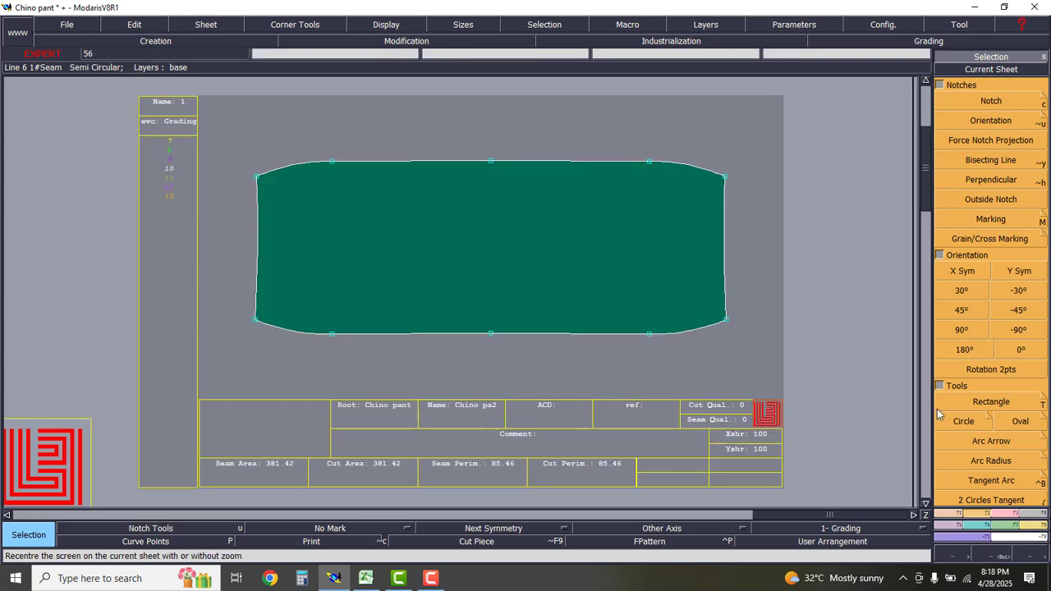
pyautogui.click(954, 514)
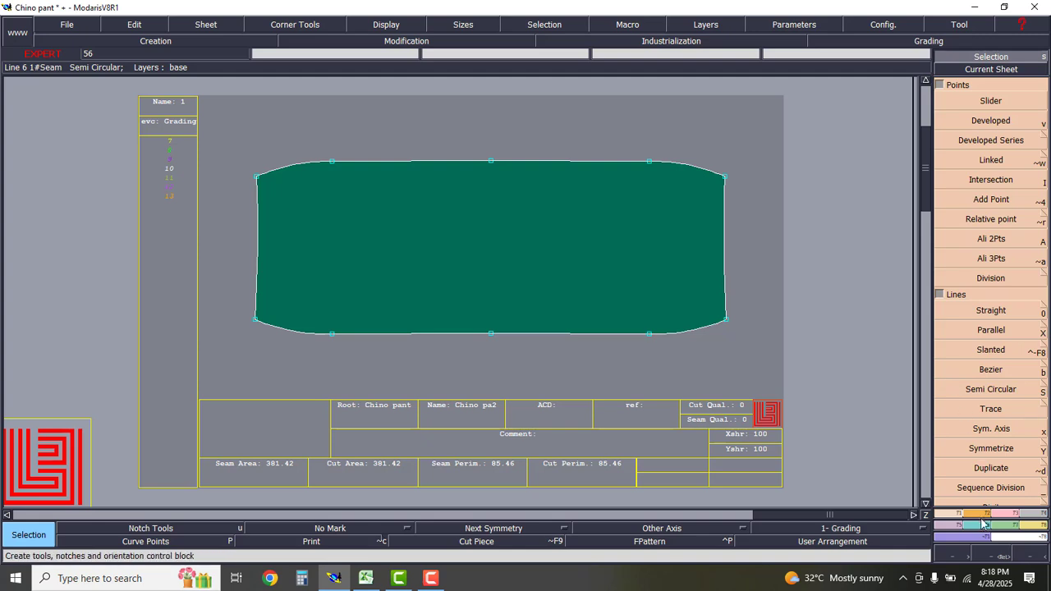
pyautogui.click(981, 515)
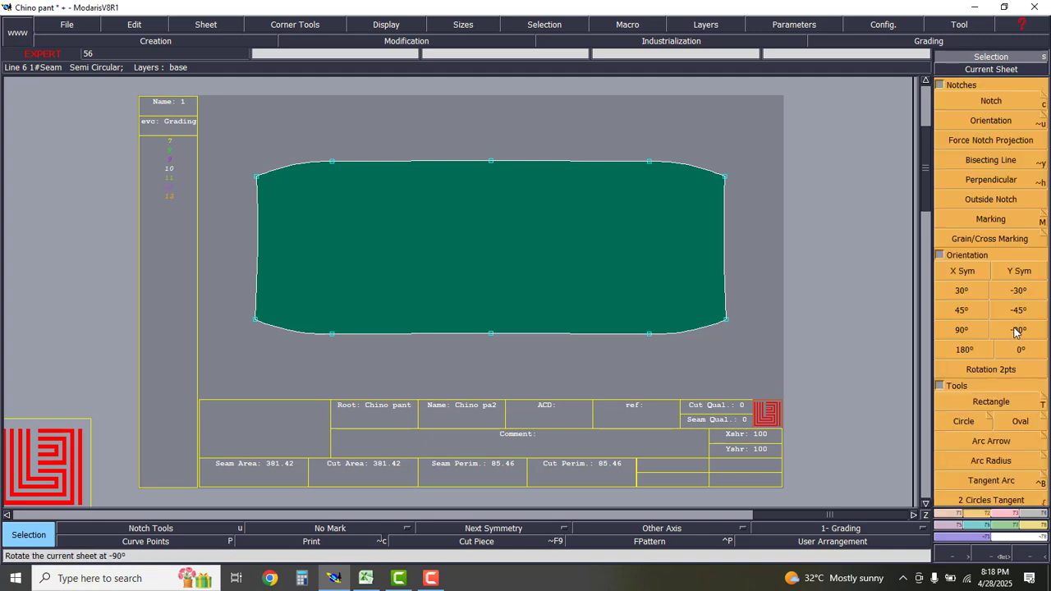
pyautogui.click(1018, 328)
pyautogui.scroll(-2, 417, 218)
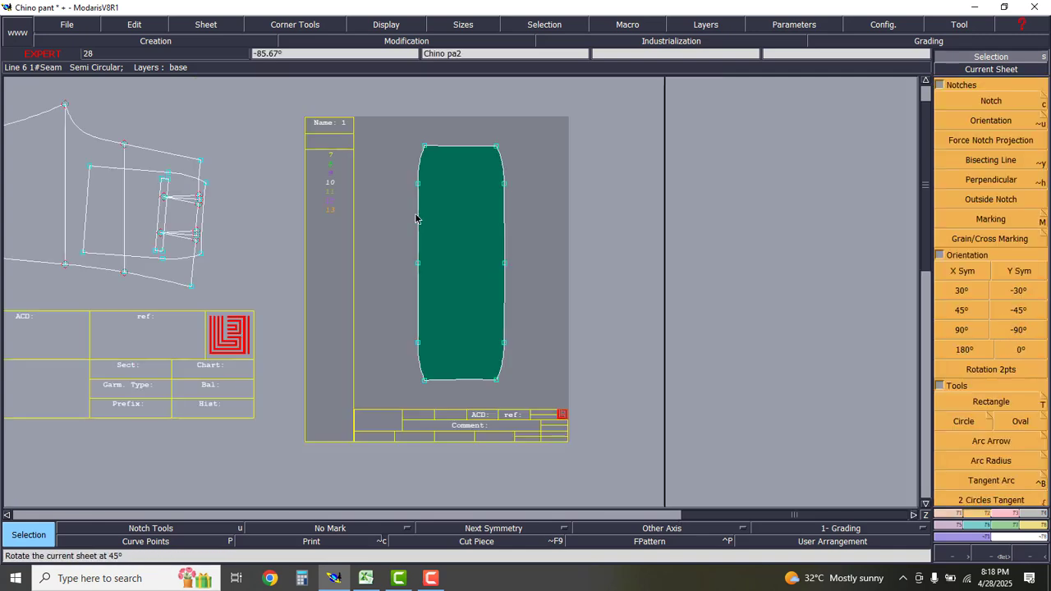
pyautogui.scroll(1, 437, 232)
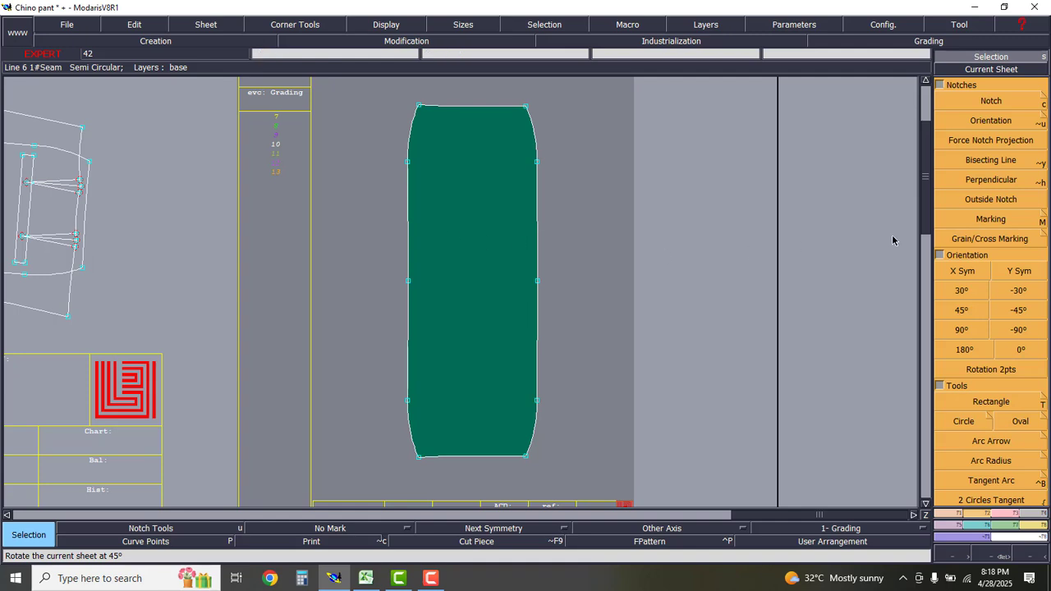
# - Apply a 1 cm line seam at beginning and end to all edges of the rounded rectangular piece
pyautogui.click(1040, 514)
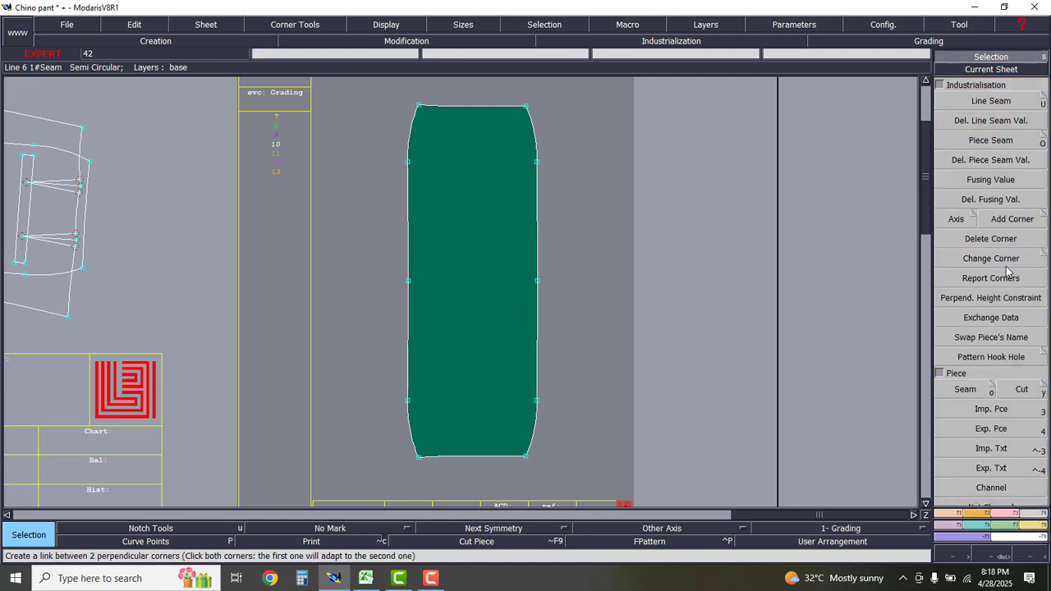
pyautogui.click(1001, 105)
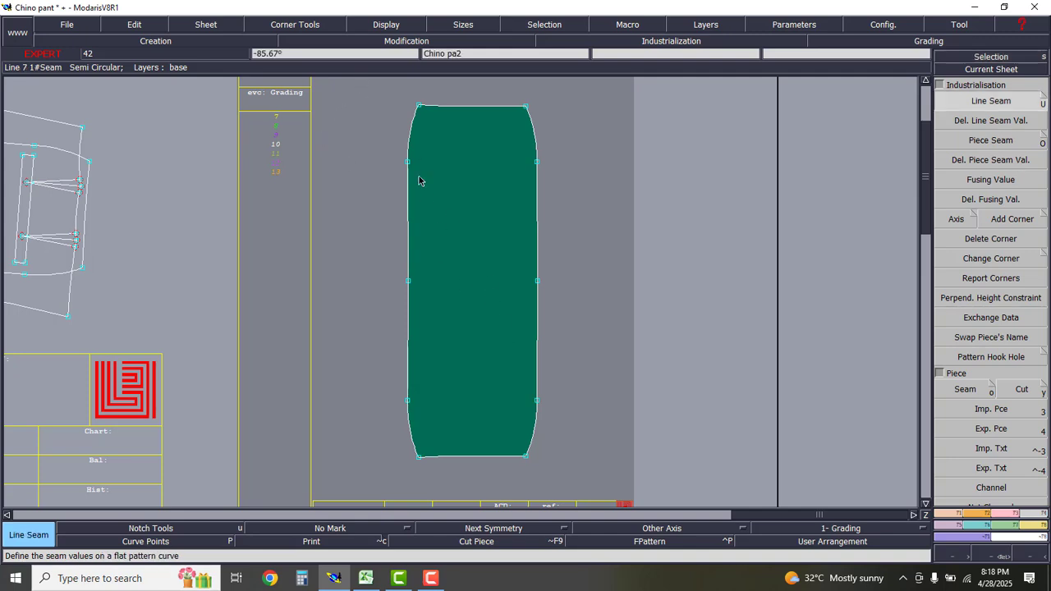
pyautogui.moveTo(363, 93); pyautogui.dragTo(557, 474)
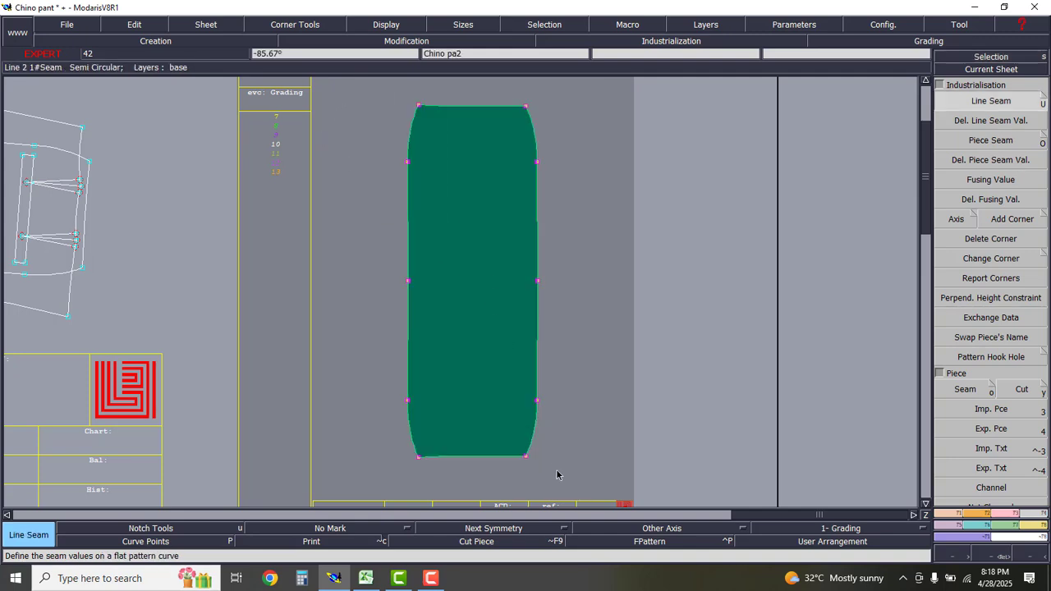
pyautogui.click(538, 433)
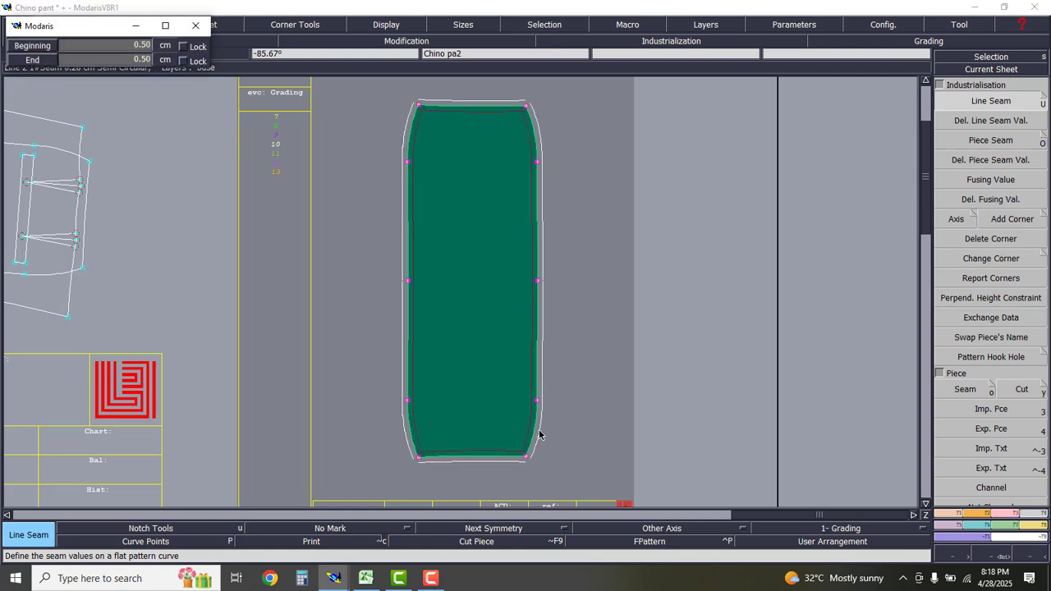
pyautogui.press('Down')
pyautogui.write('1')
pyautogui.press('Down')
pyautogui.write('1')
pyautogui.press('Return')
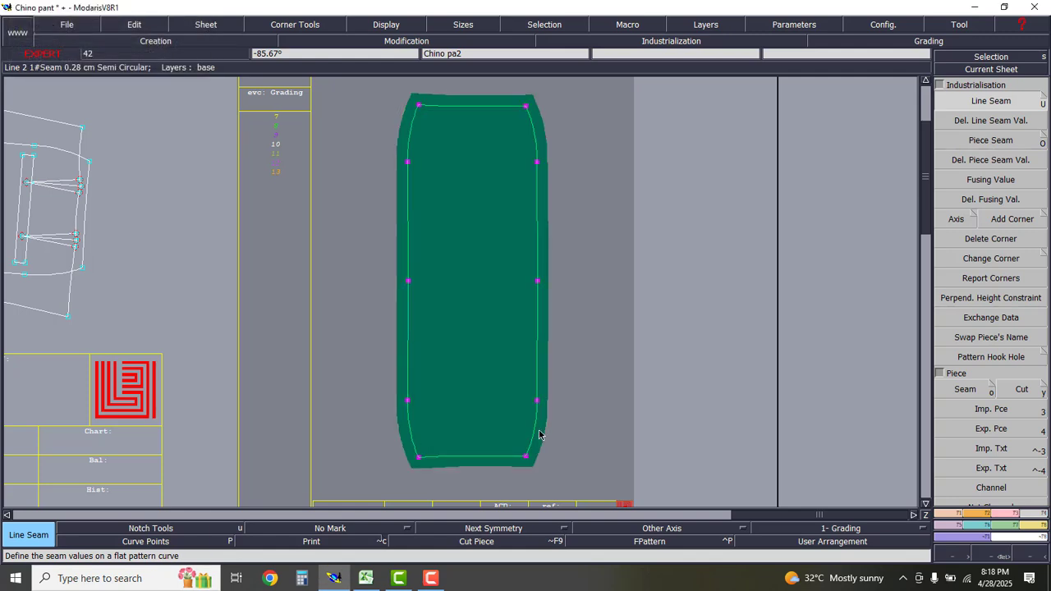
pyautogui.click(579, 405)
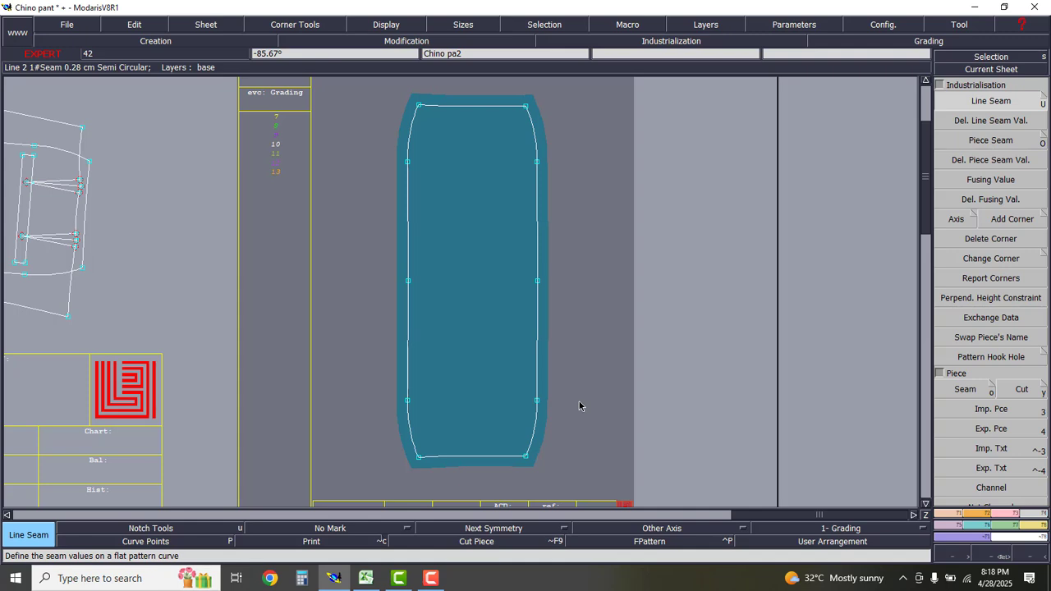
# - Go through the remaining piece sheets one by one to check their seam allowances
pyautogui.press('pagedown')
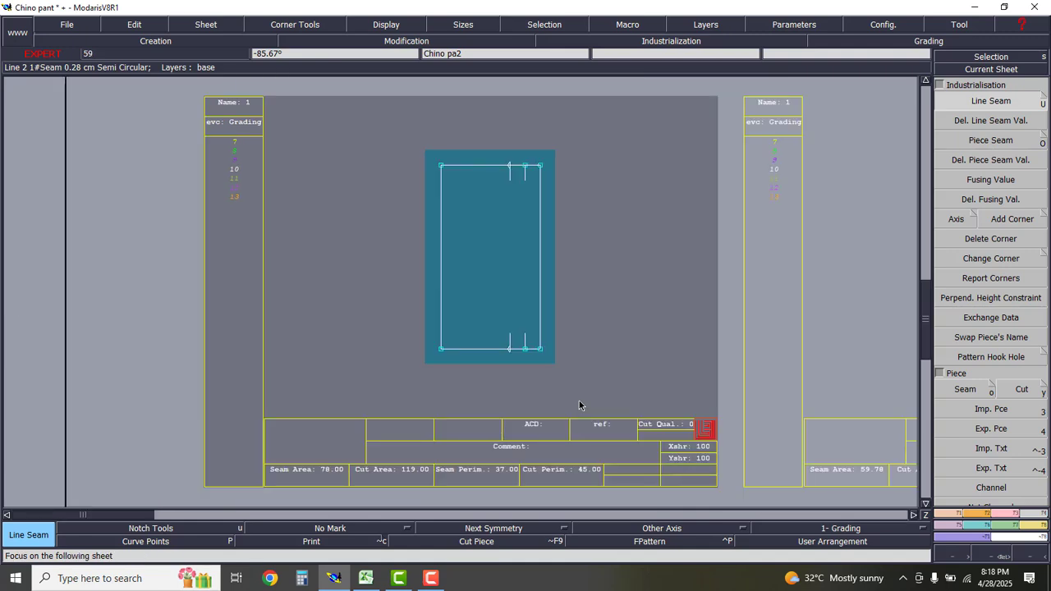
pyautogui.press('pagedown')
pyautogui.press('pagedown')
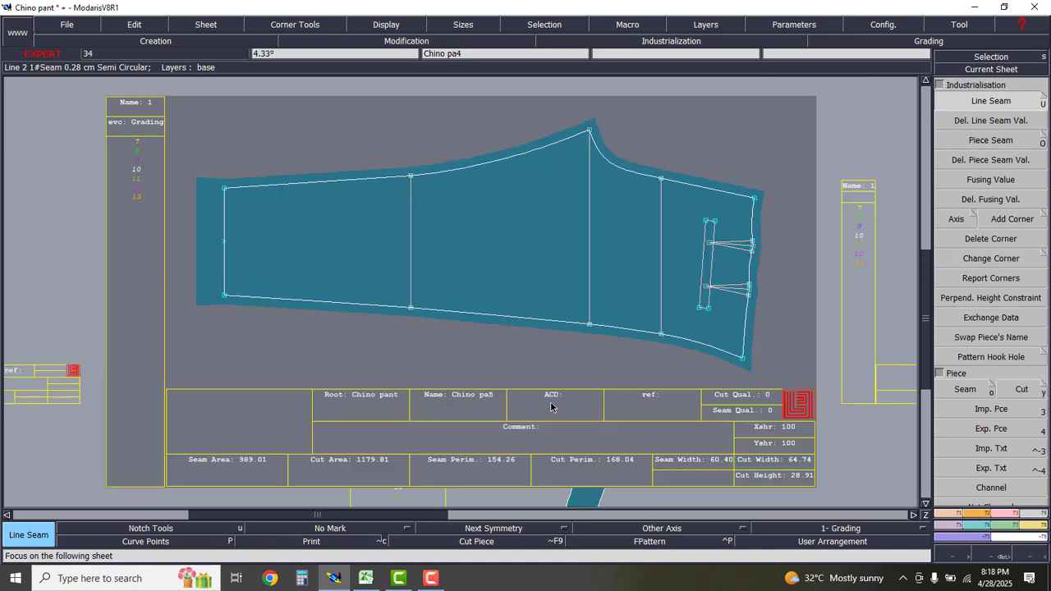
pyautogui.press('pagedown')
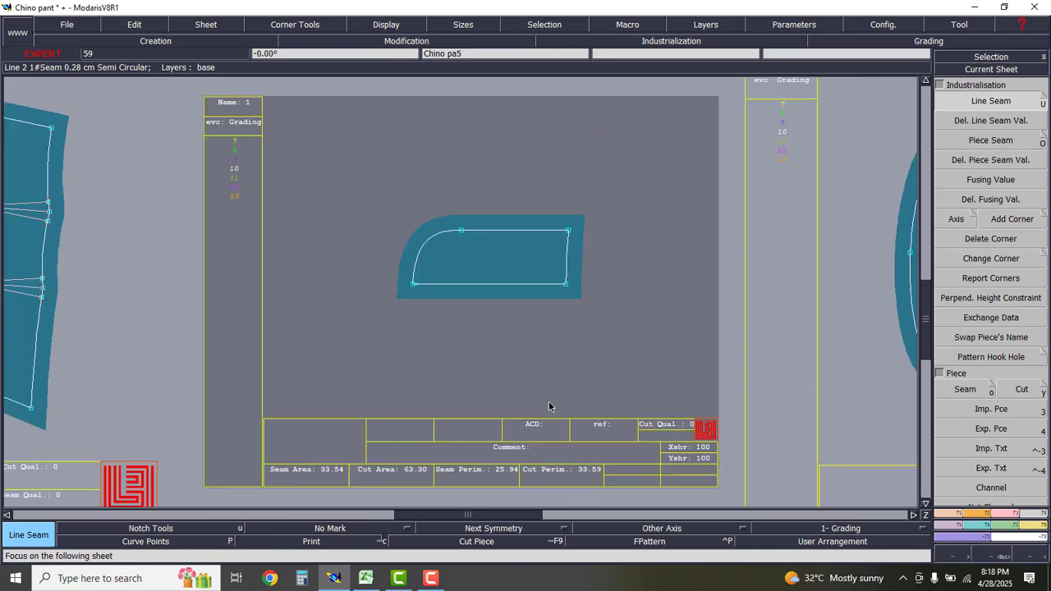
pyautogui.press('pagedown')
pyautogui.press('pagedown')
pyautogui.press('pagedown')
pyautogui.press('pagedown')
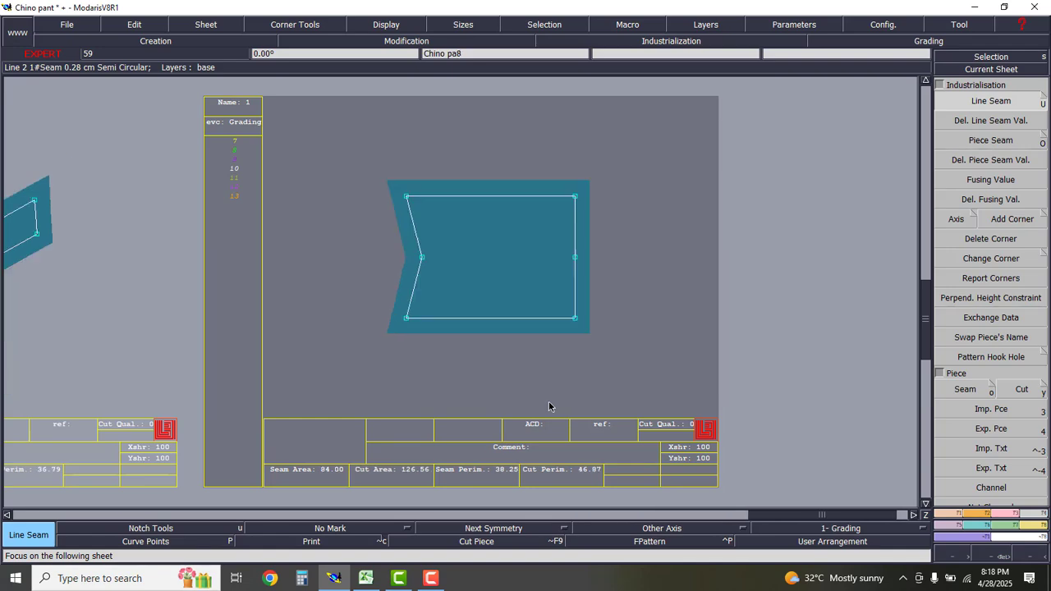
pyautogui.press('pagedown')
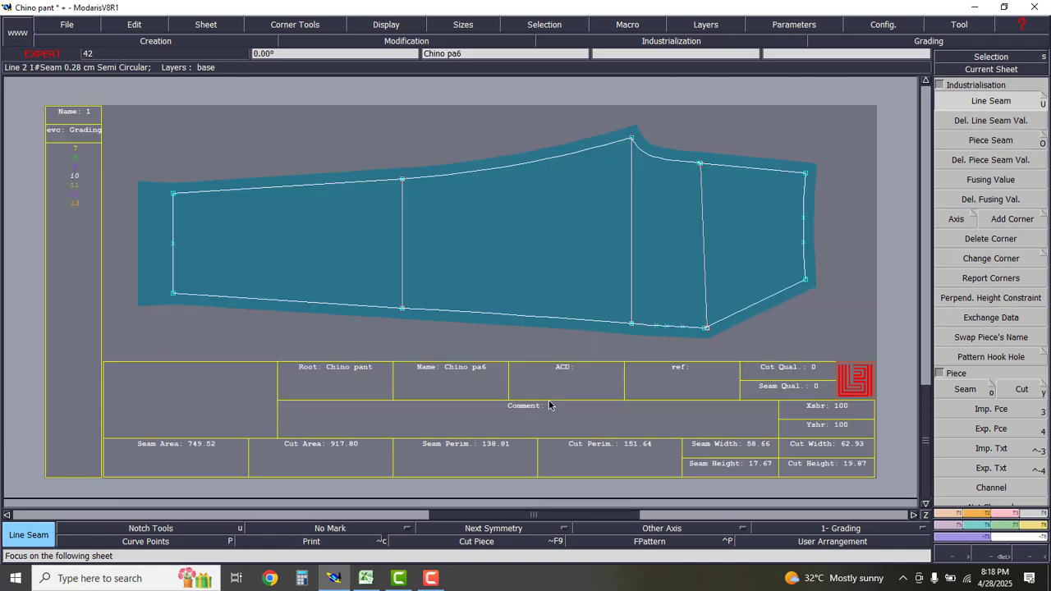
pyautogui.press('pageup')
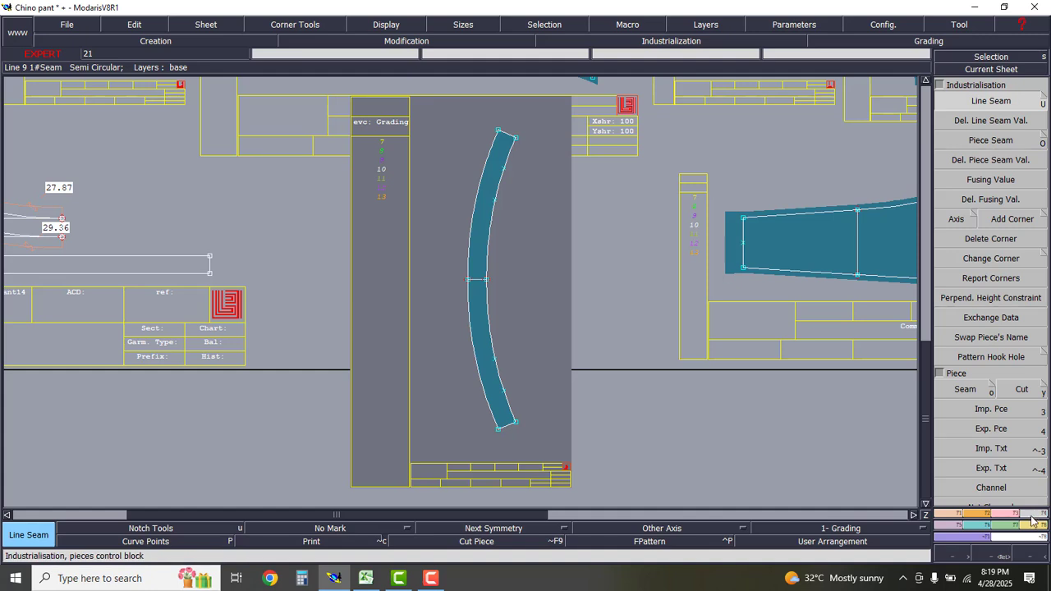
# - Apply a 1.40 cm line seam at beginning and end to all edges of the curved waistband piece
pyautogui.moveTo(422, 106); pyautogui.dragTo(531, 435)
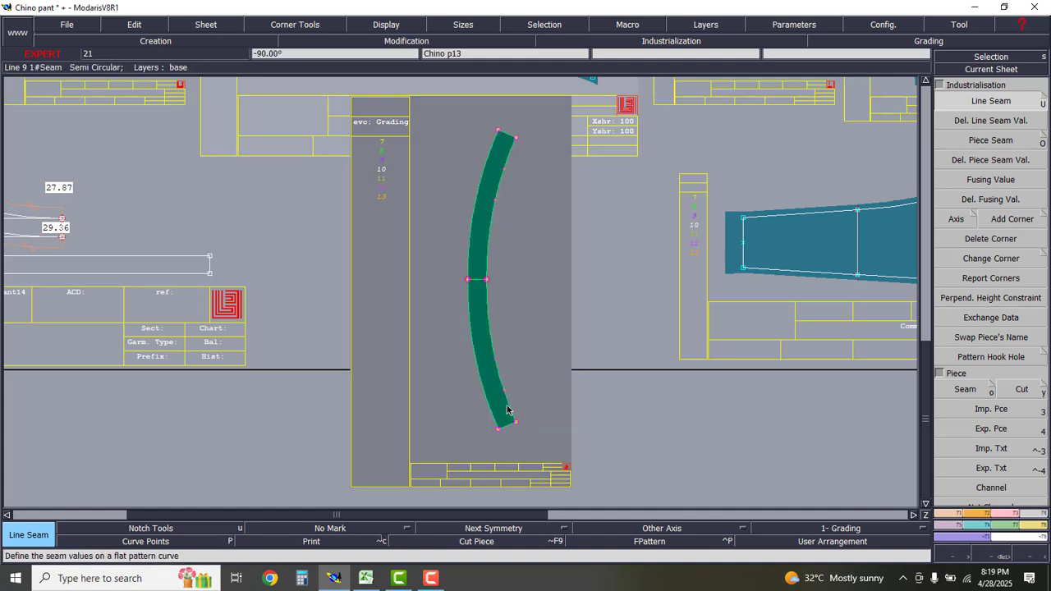
pyautogui.click(507, 408)
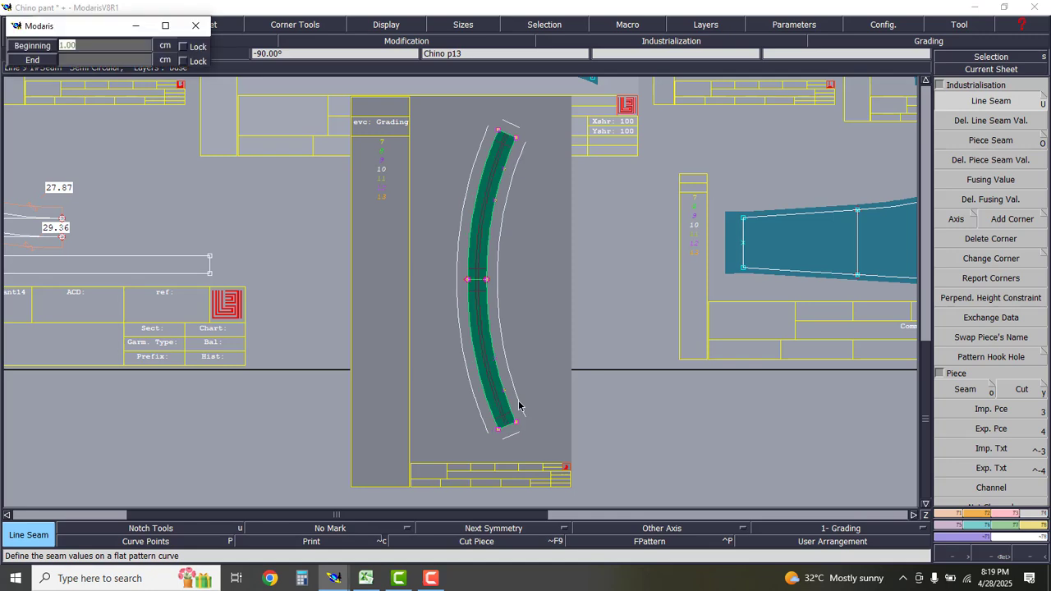
pyautogui.write('1')
pyautogui.press('Return')
pyautogui.write('1')
pyautogui.press('Return')
pyautogui.scroll(-2, 481, 369)
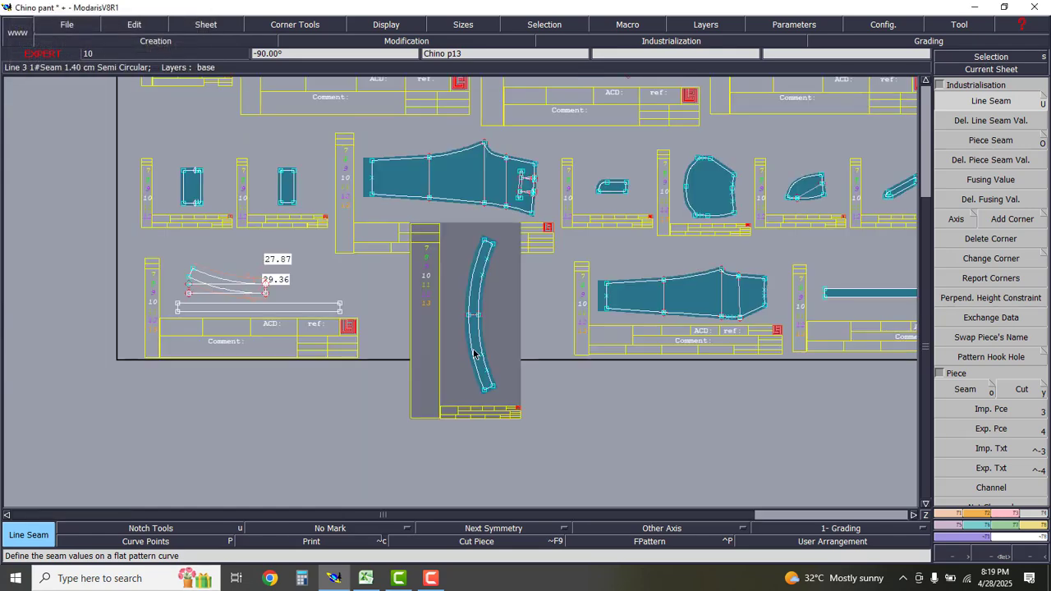
pyautogui.scroll(4, 473, 353)
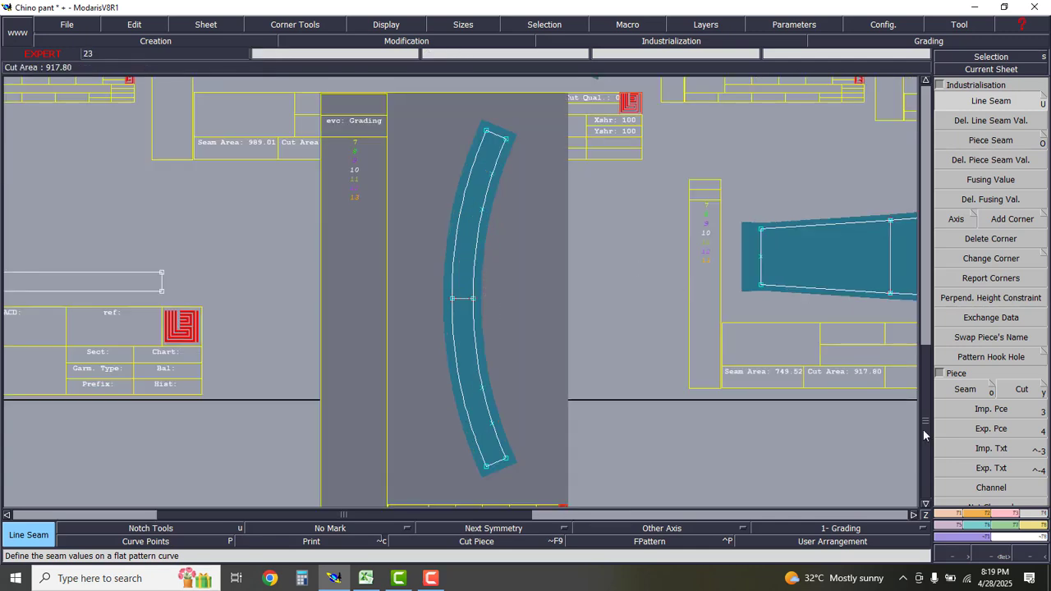
# - Enlarge the line seam on the short upper end edge of the curved waistband to form an extension
pyautogui.click(1013, 517)
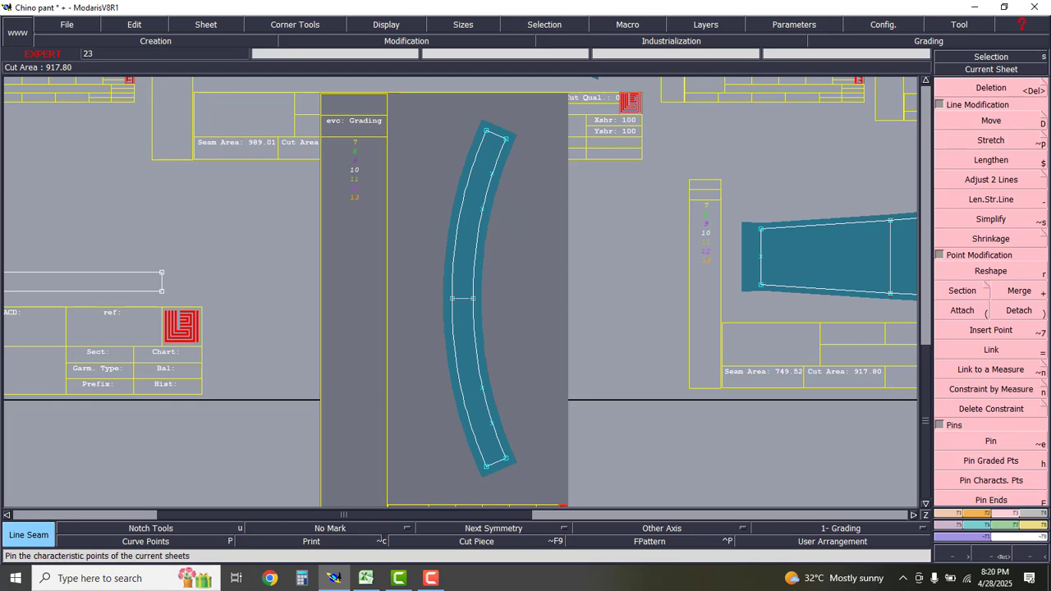
pyautogui.click(1028, 515)
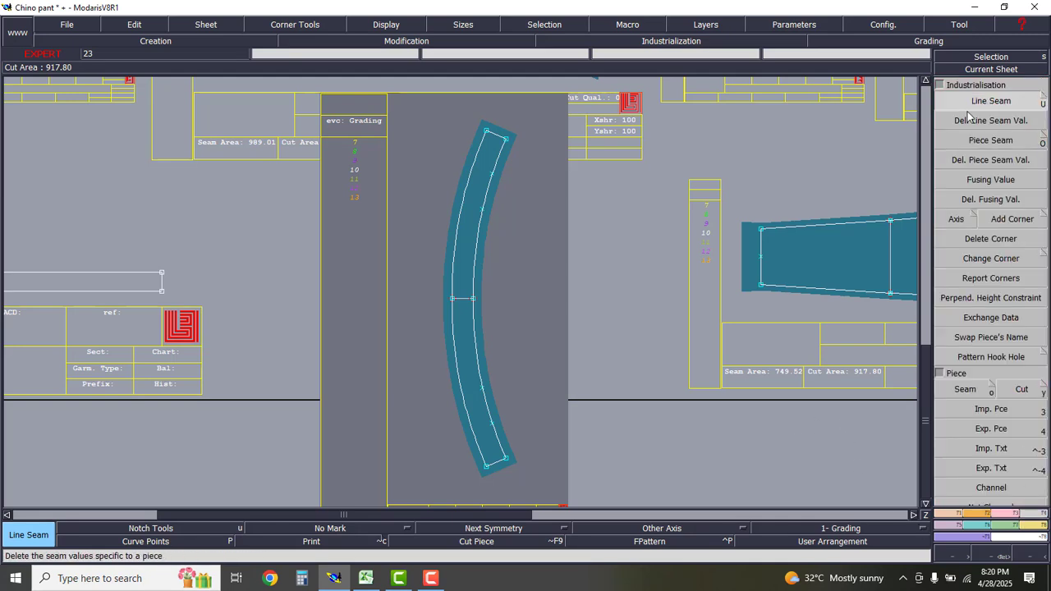
pyautogui.click(991, 101)
pyautogui.click(494, 140)
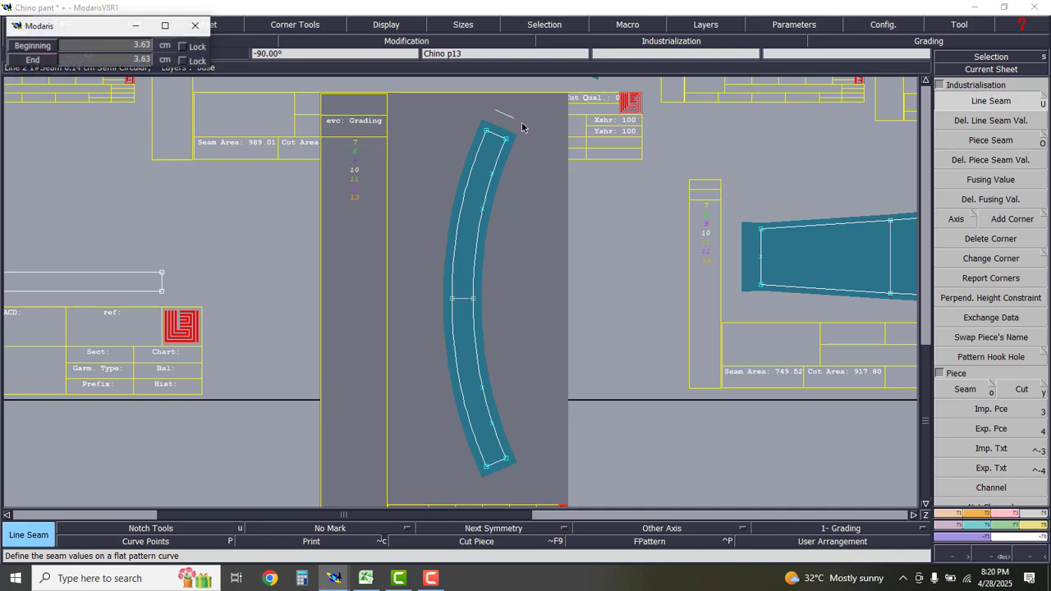
pyautogui.write('1.40')
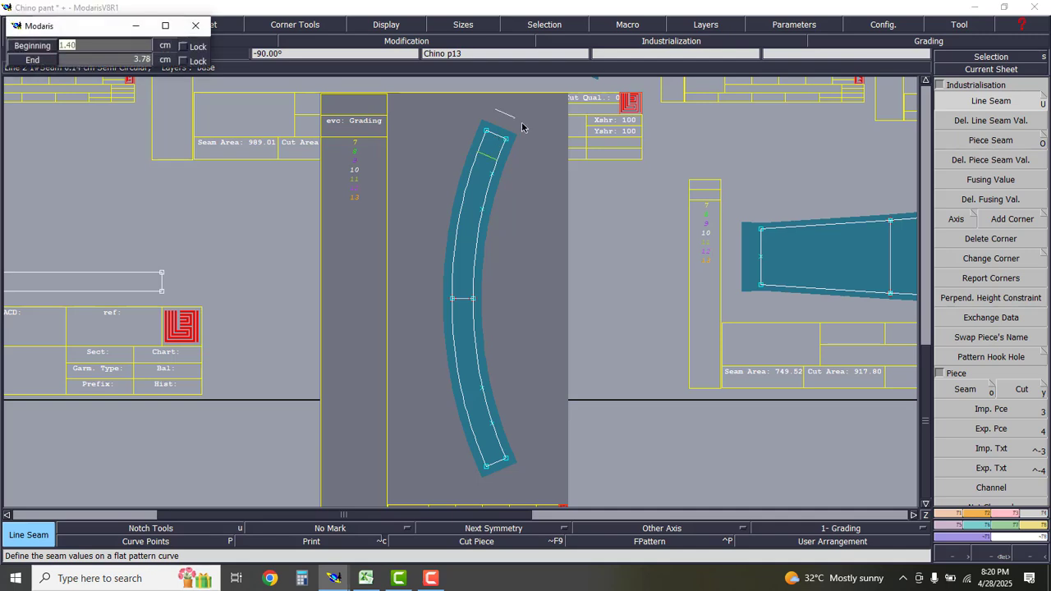
pyautogui.press('Return')
pyautogui.write('1.40')
pyautogui.press('Return')
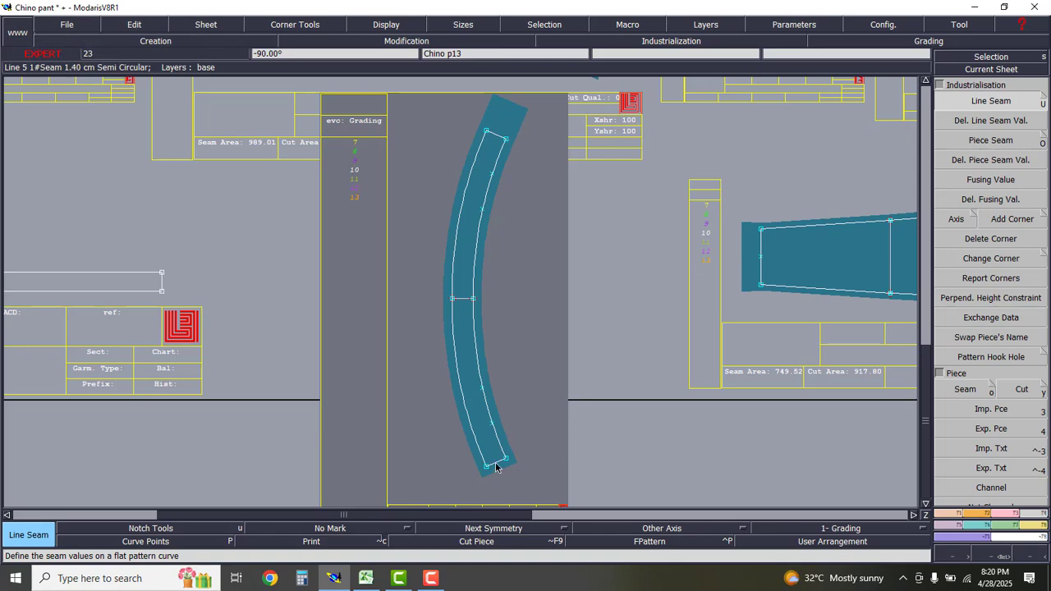
# - Create a parallel line just outside the short lower end edge of the curved waistband, within its seam allowance
pyautogui.scroll(-2, 459, 320)
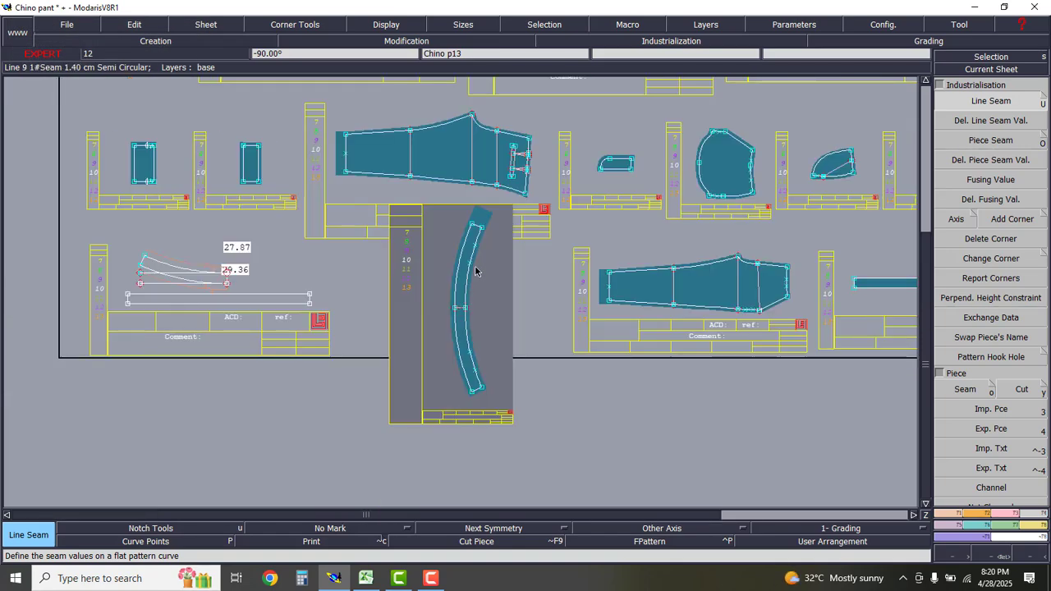
pyautogui.scroll(2, 475, 271)
pyautogui.scroll(2, 474, 458)
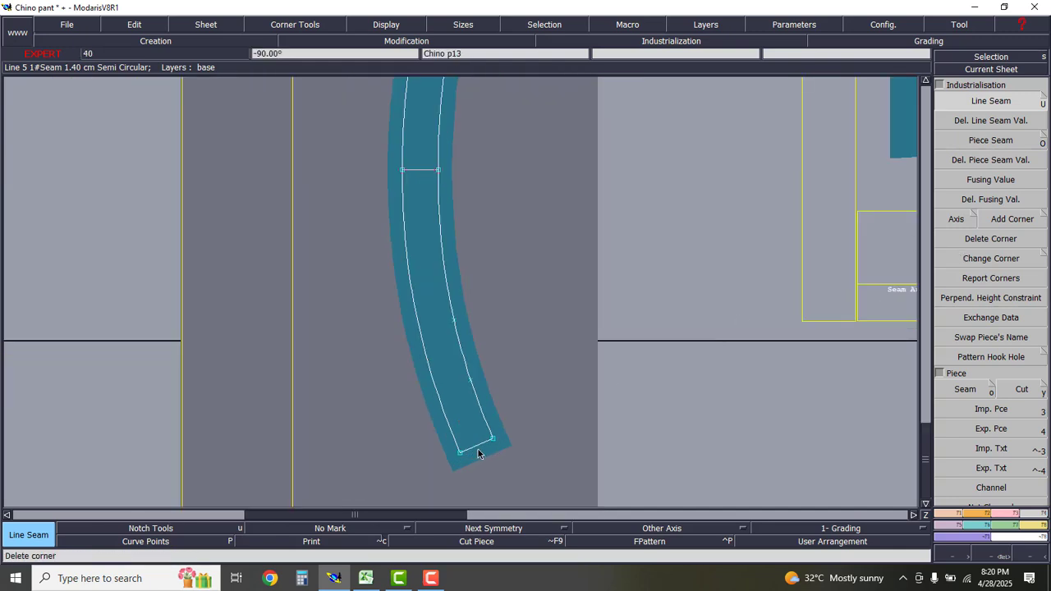
pyautogui.click(959, 514)
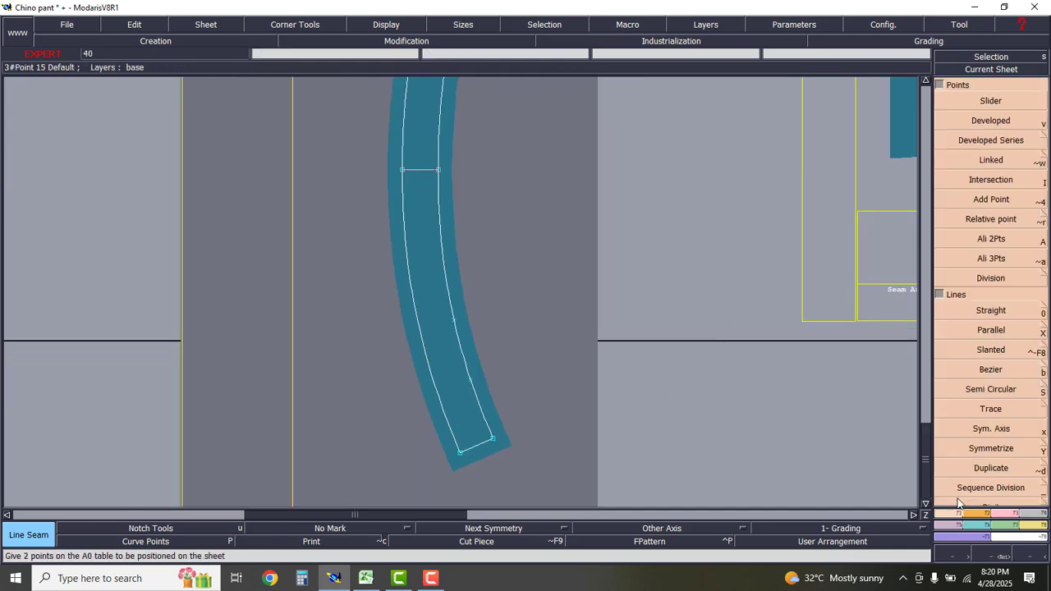
pyautogui.click(991, 328)
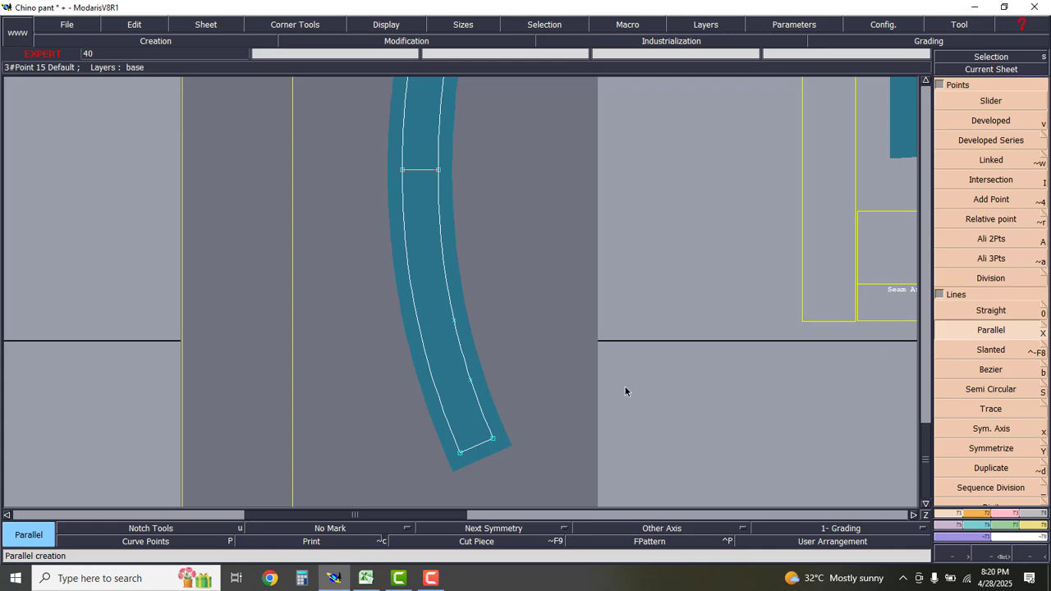
pyautogui.click(481, 448)
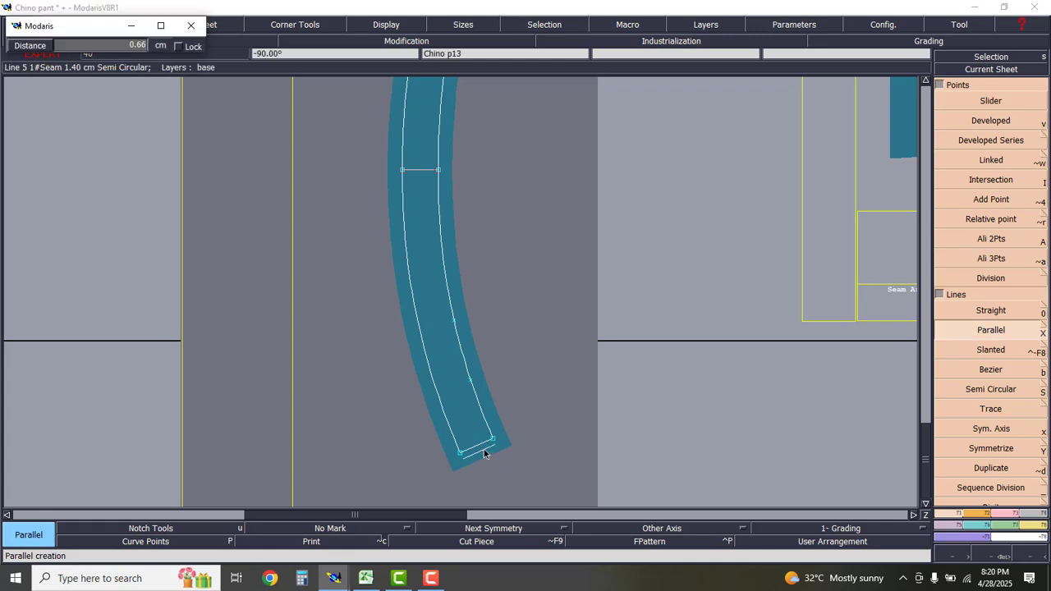
pyautogui.press('Return')
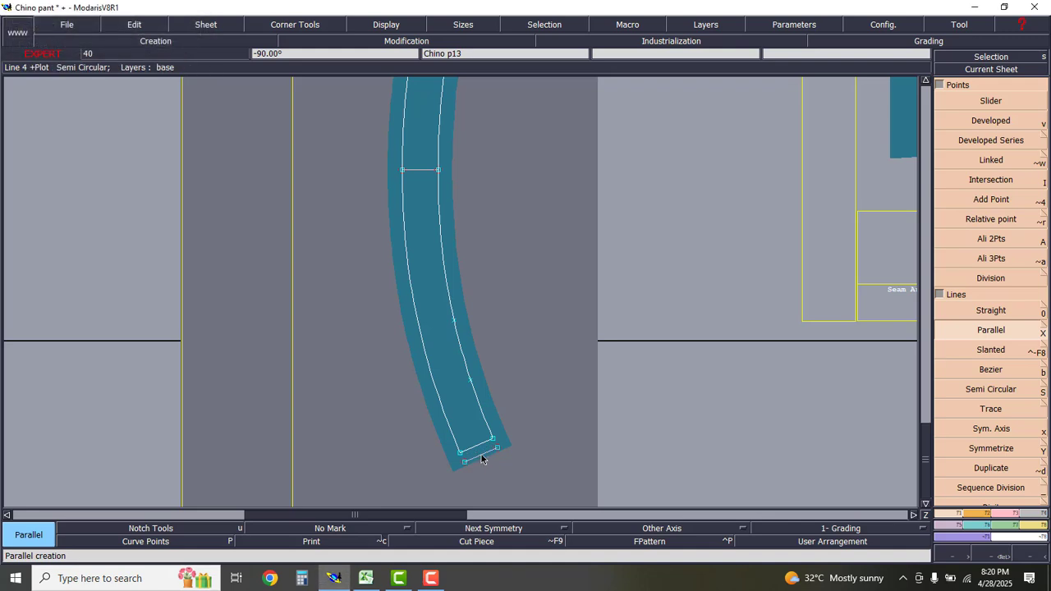
# - Create a second parallel line beyond the lower end of the curved waistband, offset outward from the existing parallel line
pyautogui.click(481, 459)
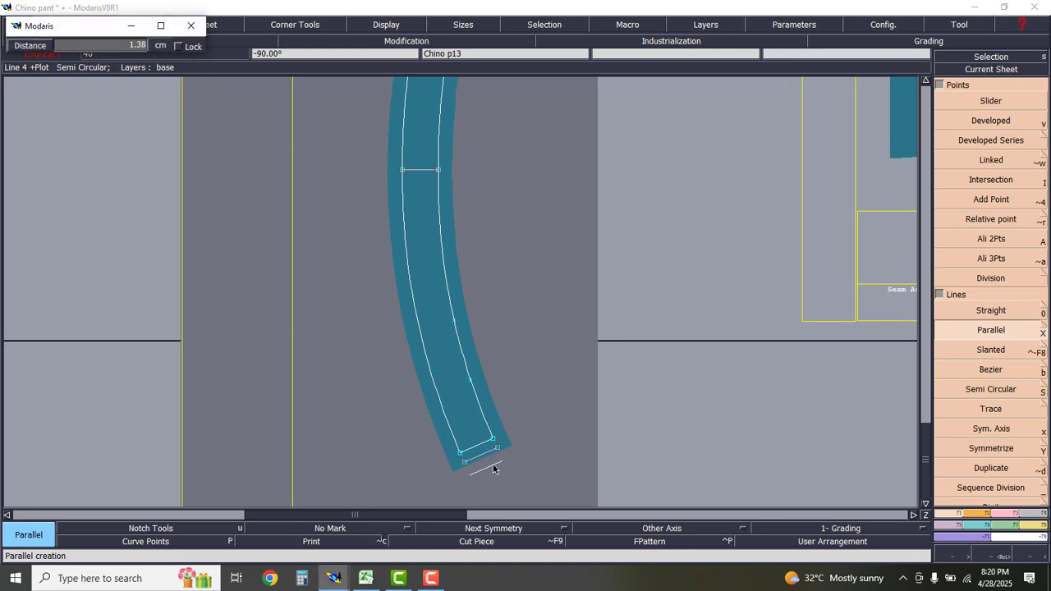
pyautogui.write('1.00')
pyautogui.press('Return')
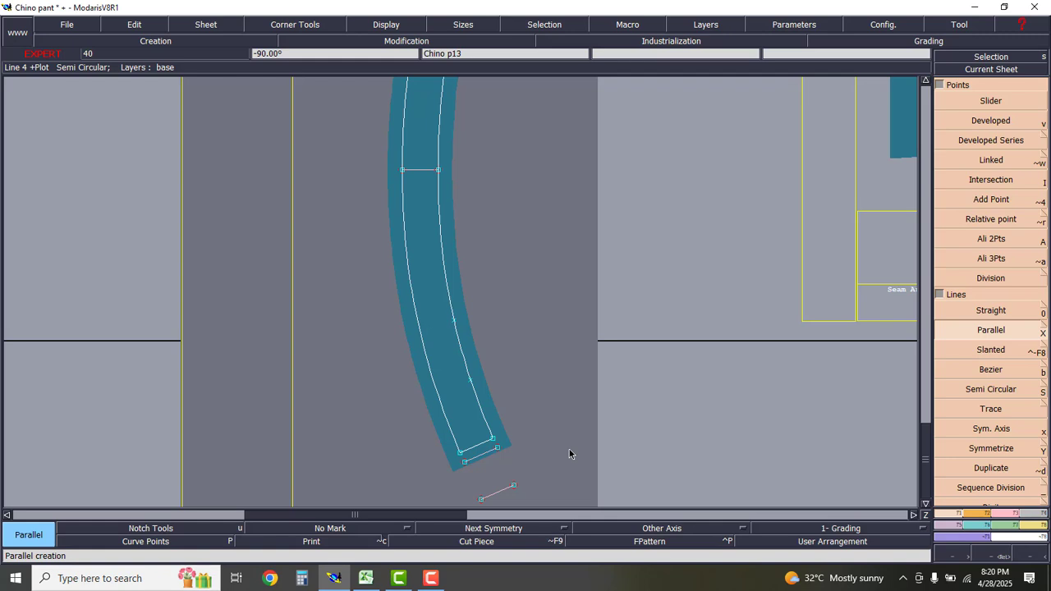
pyautogui.scroll(-3, 498, 380)
pyautogui.scroll(4, 509, 389)
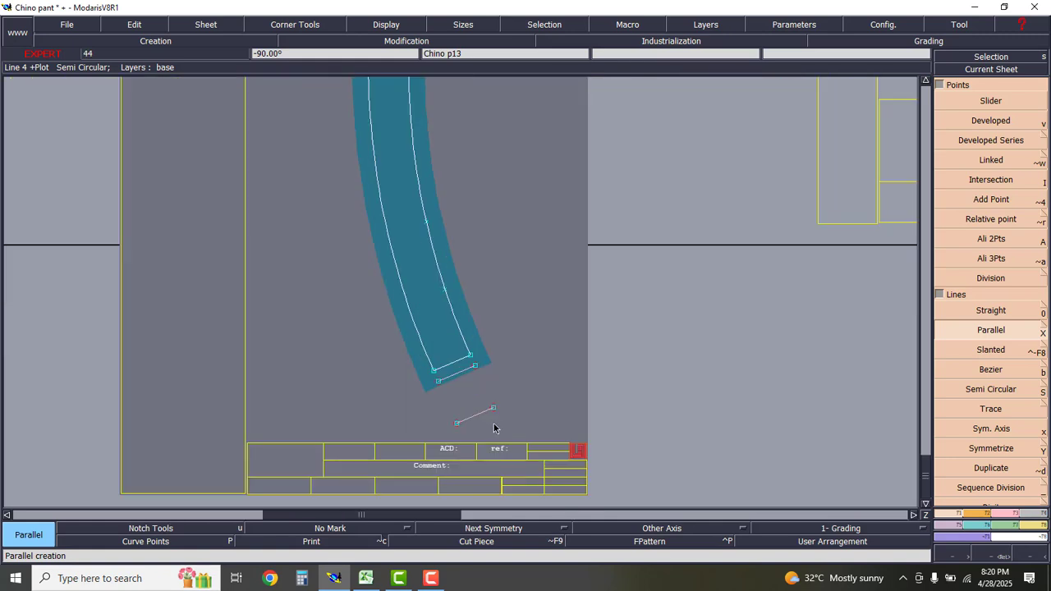
# - Lengthen the curved waistband's two long edges with Len.Str.Line to reach the outer parallel line
pyautogui.press('F2')
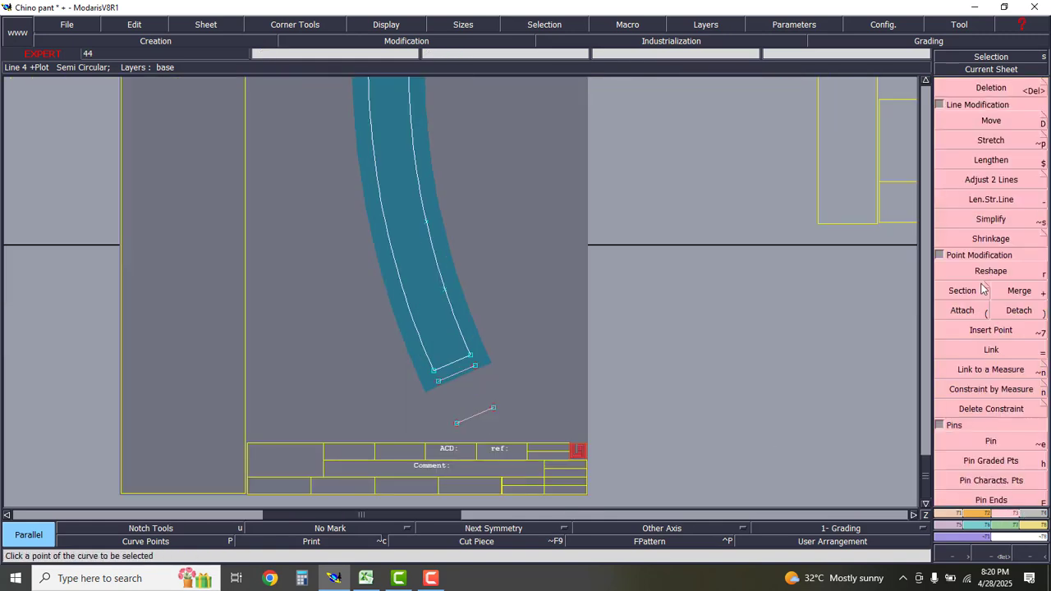
pyautogui.click(991, 199)
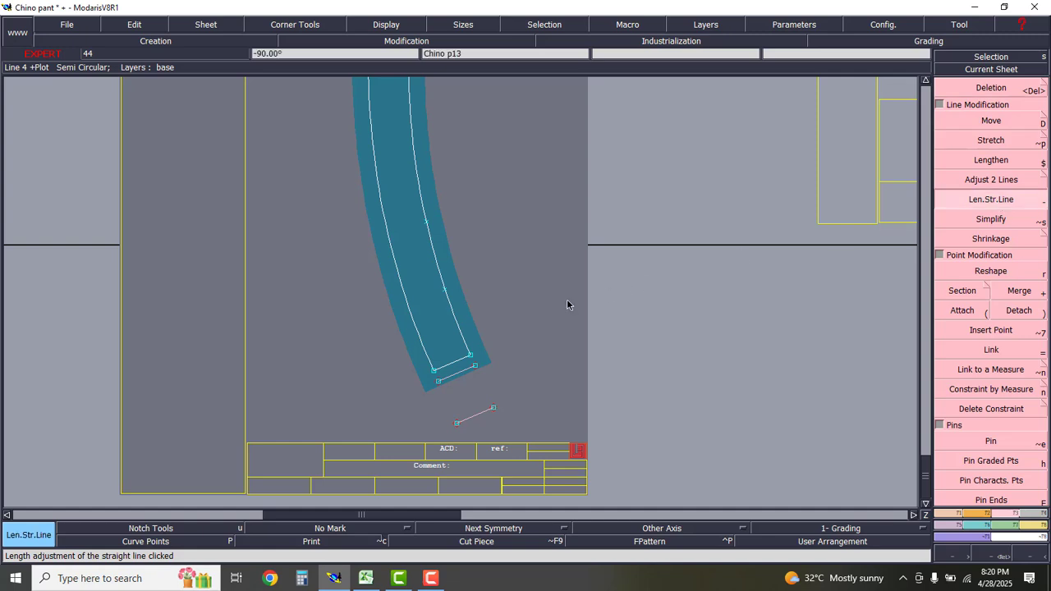
pyautogui.click(456, 327)
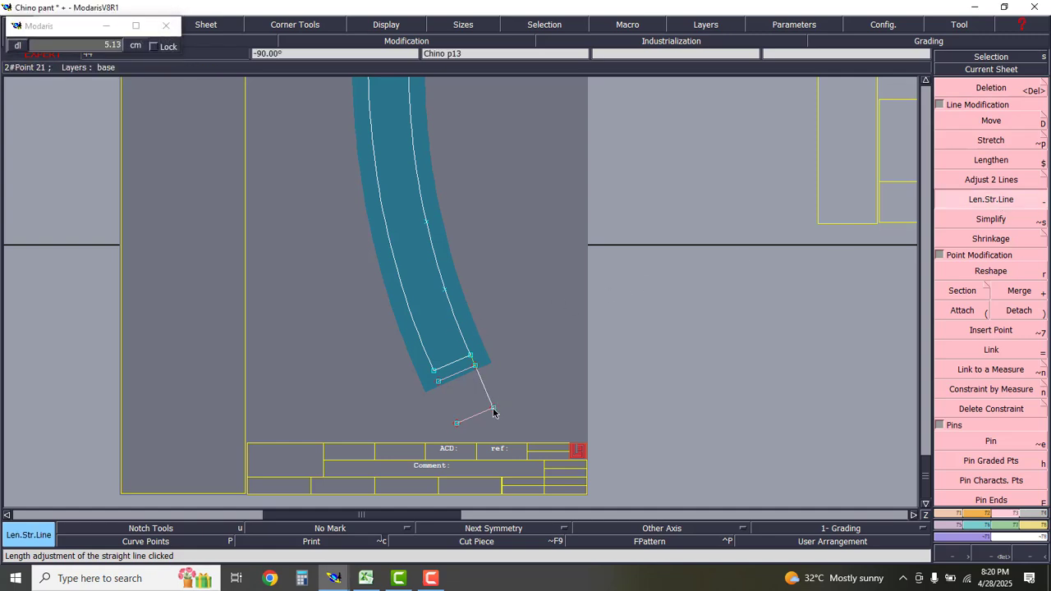
pyautogui.click(492, 411)
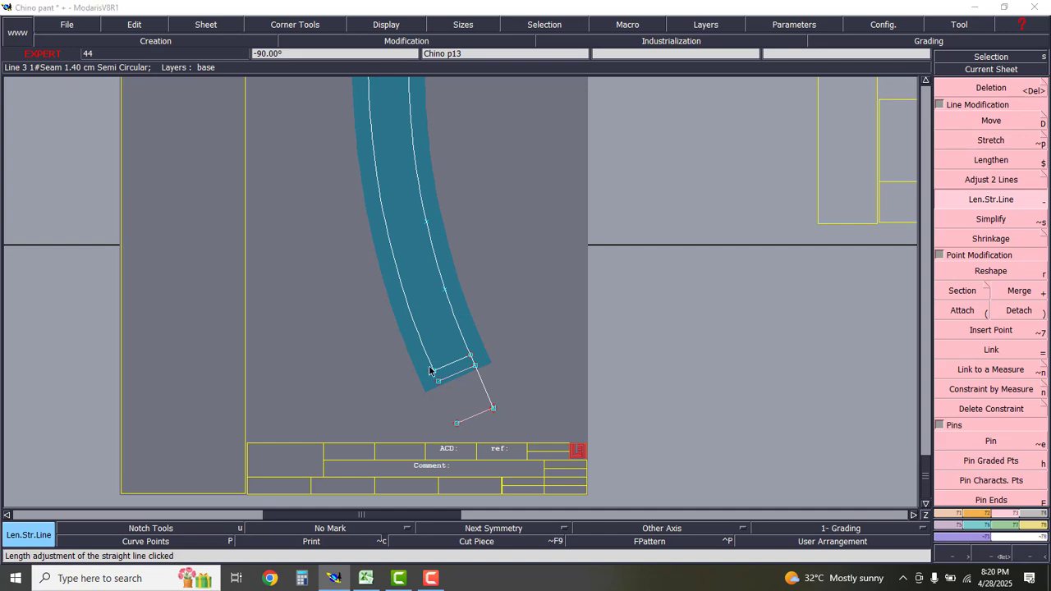
pyautogui.click(435, 374)
pyautogui.click(457, 423)
pyautogui.scroll(-2, 549, 374)
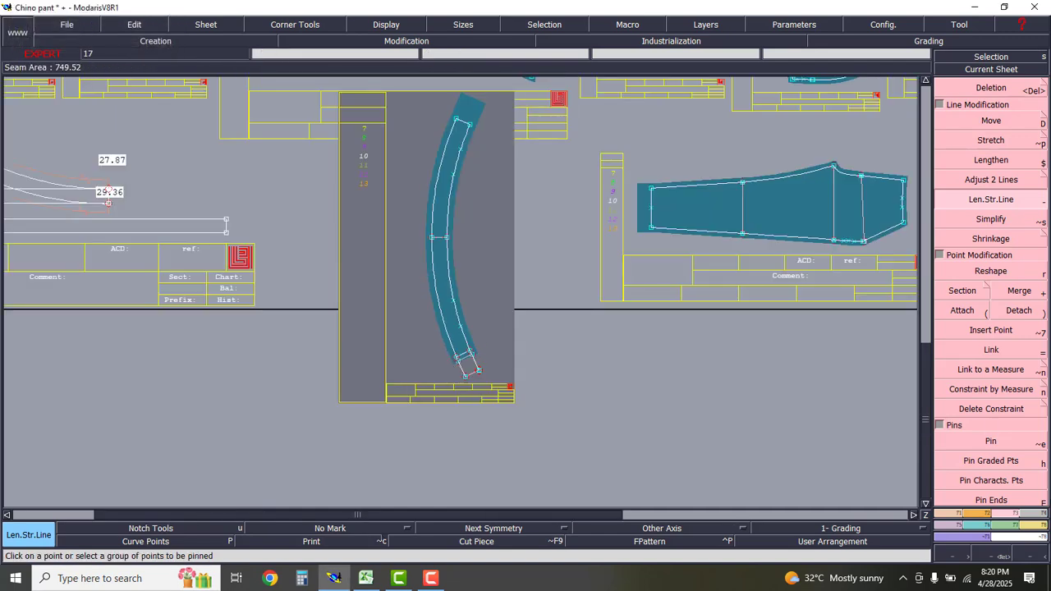
pyautogui.scroll(-5, 1043, 504)
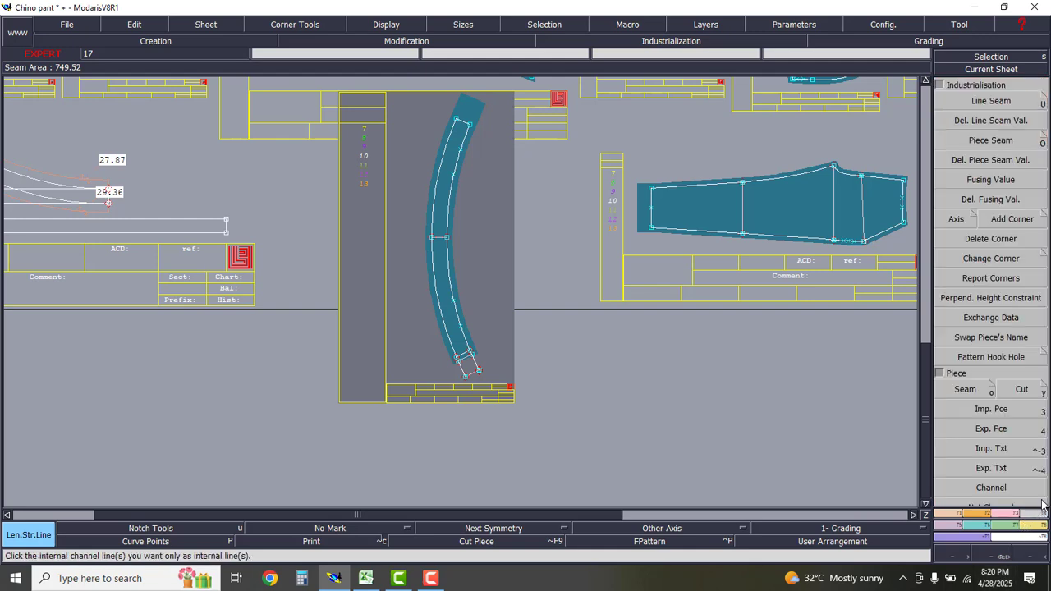
pyautogui.click(965, 389)
pyautogui.scroll(2, 507, 366)
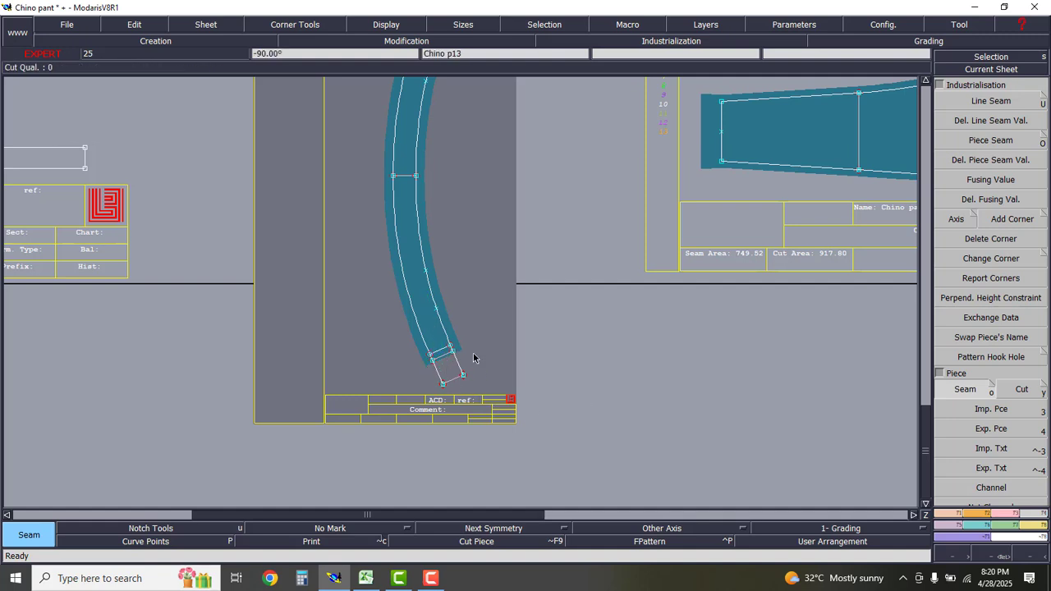
pyautogui.scroll(5, 468, 361)
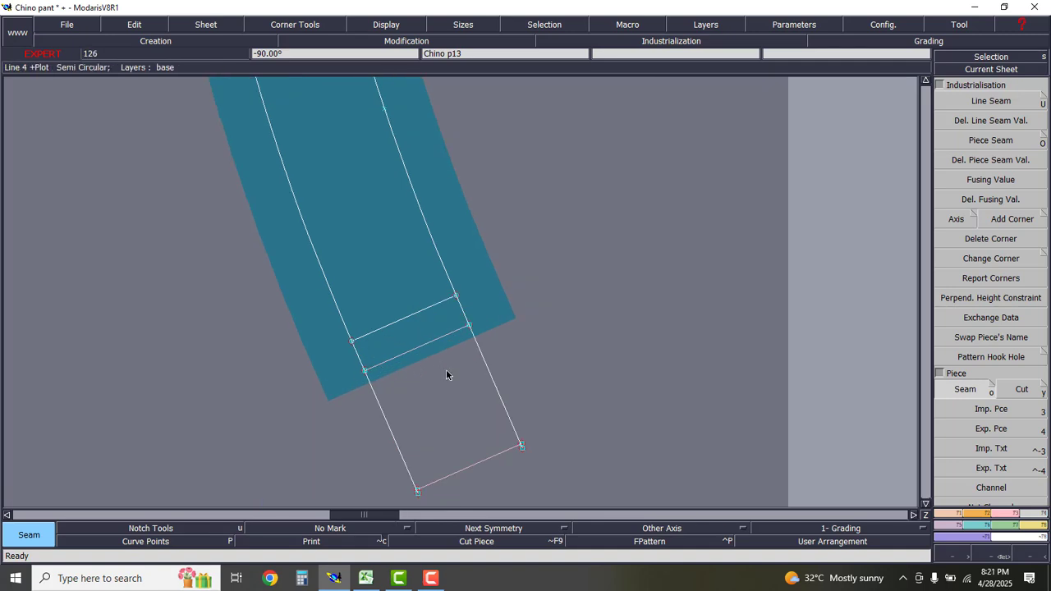
pyautogui.click(1009, 516)
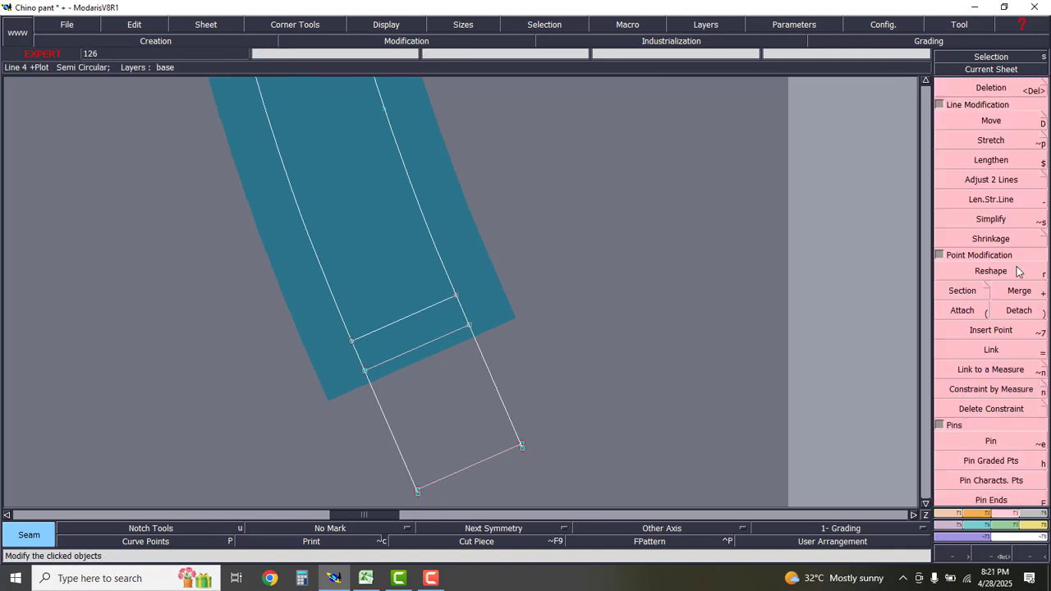
pyautogui.click(1008, 180)
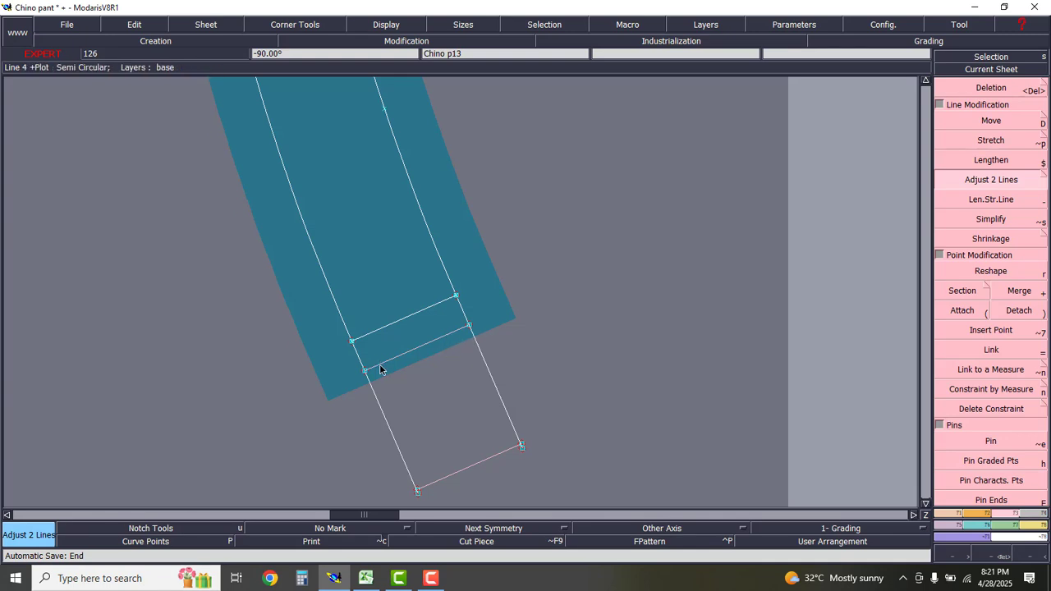
pyautogui.scroll(-3, 615, 335)
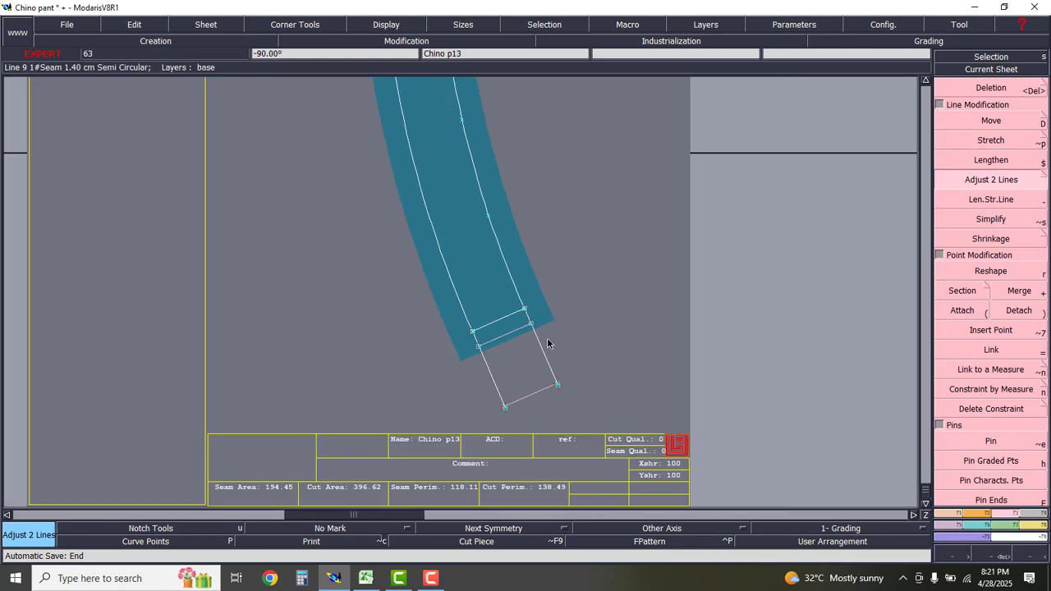
# - Examine the waistband's lower extension corners to check whether the lengthened edges meet the outer parallel line's ends
pyautogui.click(1028, 515)
pyautogui.click(960, 394)
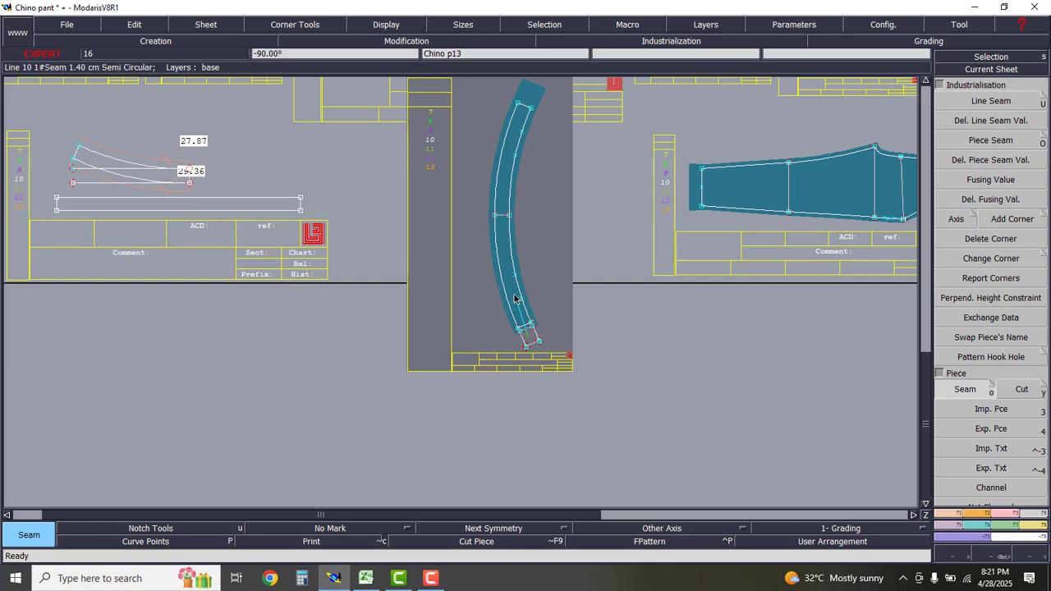
pyautogui.scroll(2, 520, 324)
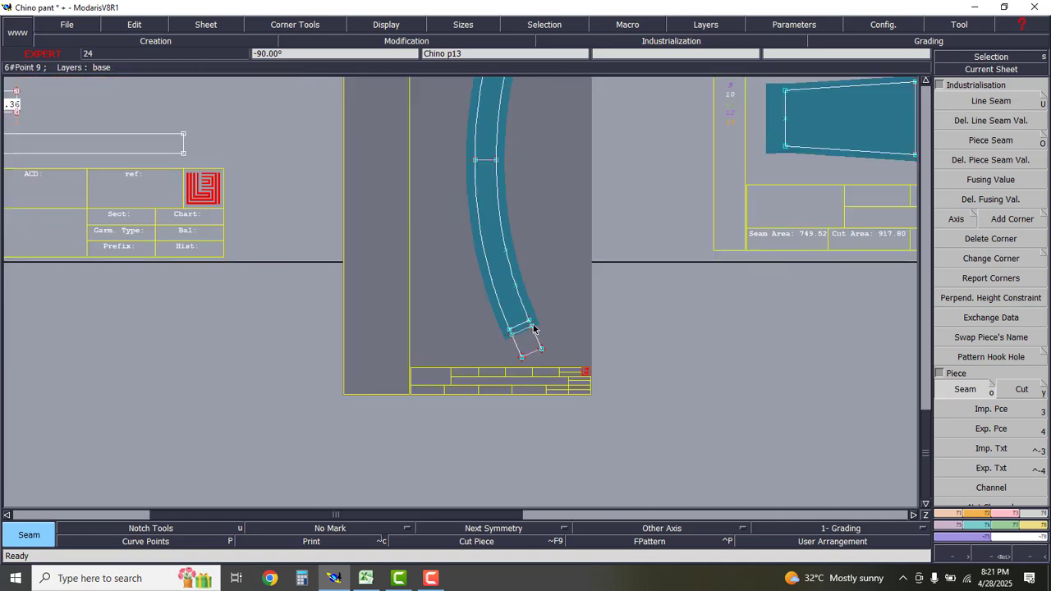
pyautogui.scroll(2, 499, 323)
pyautogui.scroll(-3, 516, 336)
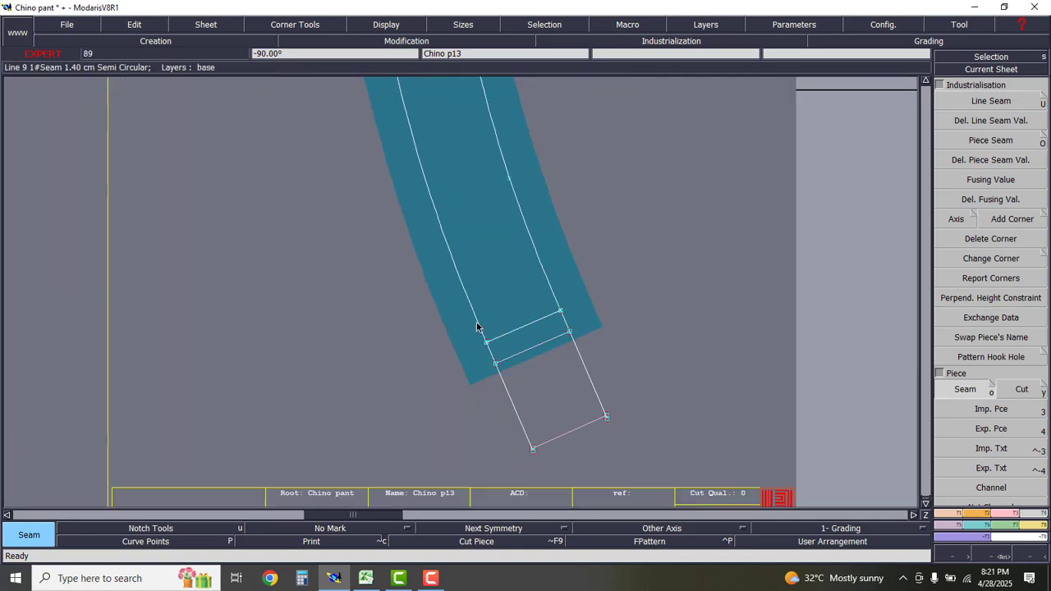
pyautogui.scroll(4, 531, 360)
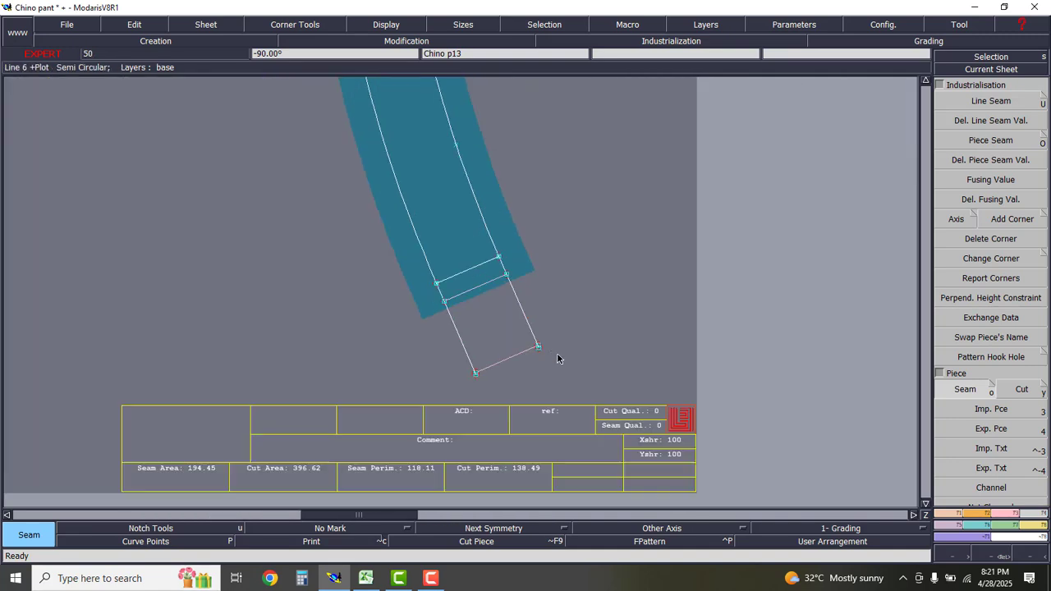
pyautogui.scroll(3, 542, 355)
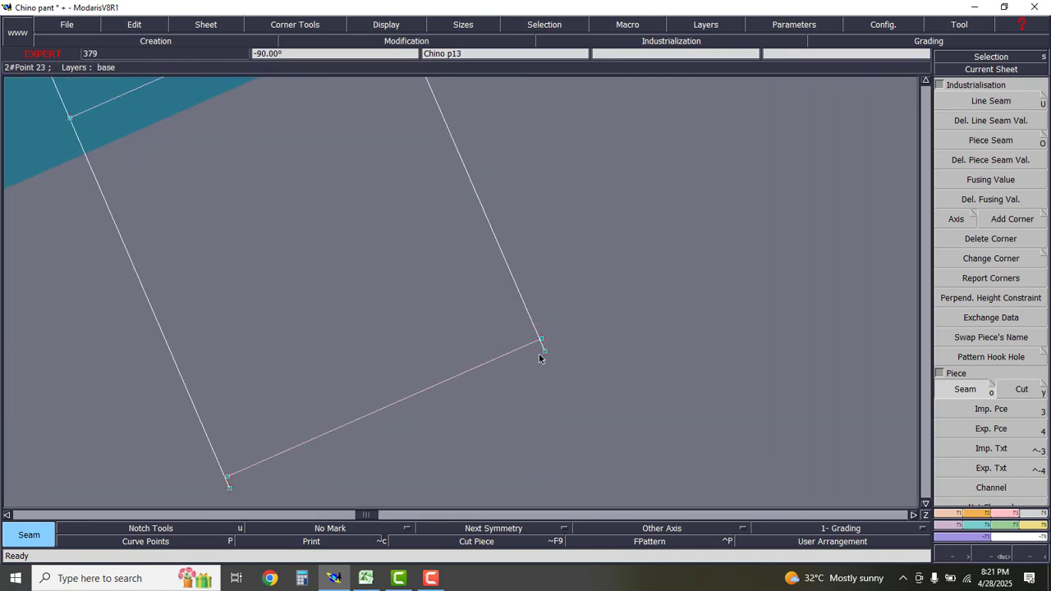
pyautogui.scroll(-2, 537, 359)
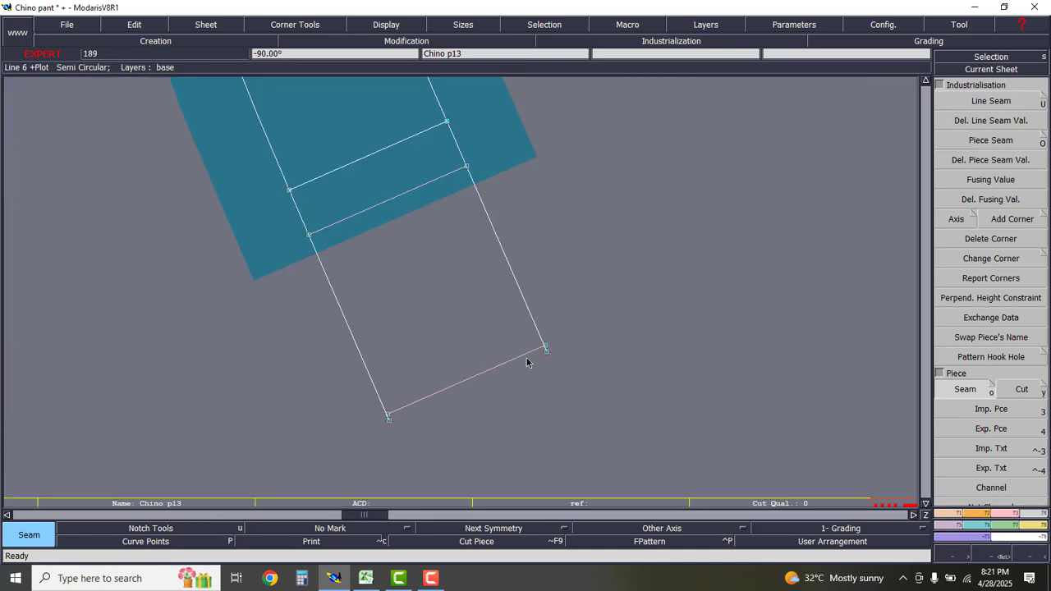
# - Attach the end points of both lengthened waistband edges to the matching end points of the outer parallel line
pyautogui.click(1004, 514)
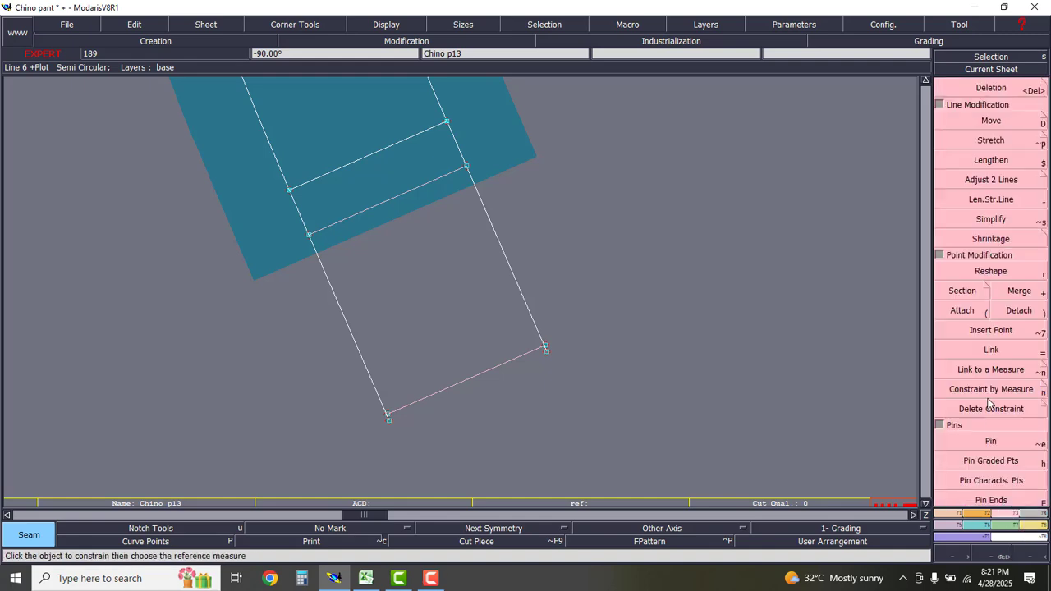
pyautogui.click(961, 310)
pyautogui.scroll(2, 533, 345)
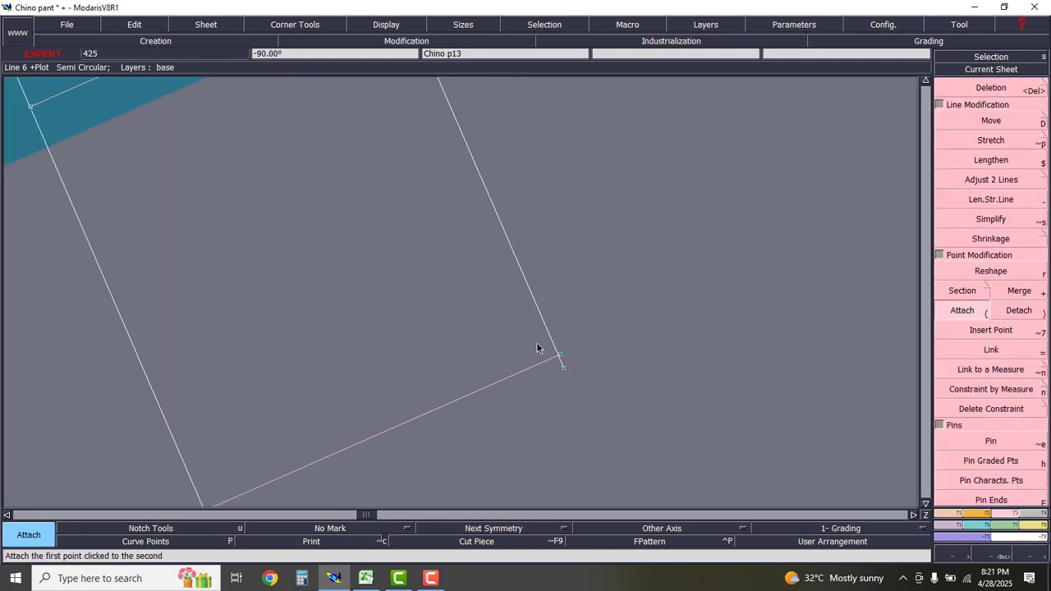
pyautogui.scroll(-2, 570, 324)
pyautogui.scroll(1, 562, 343)
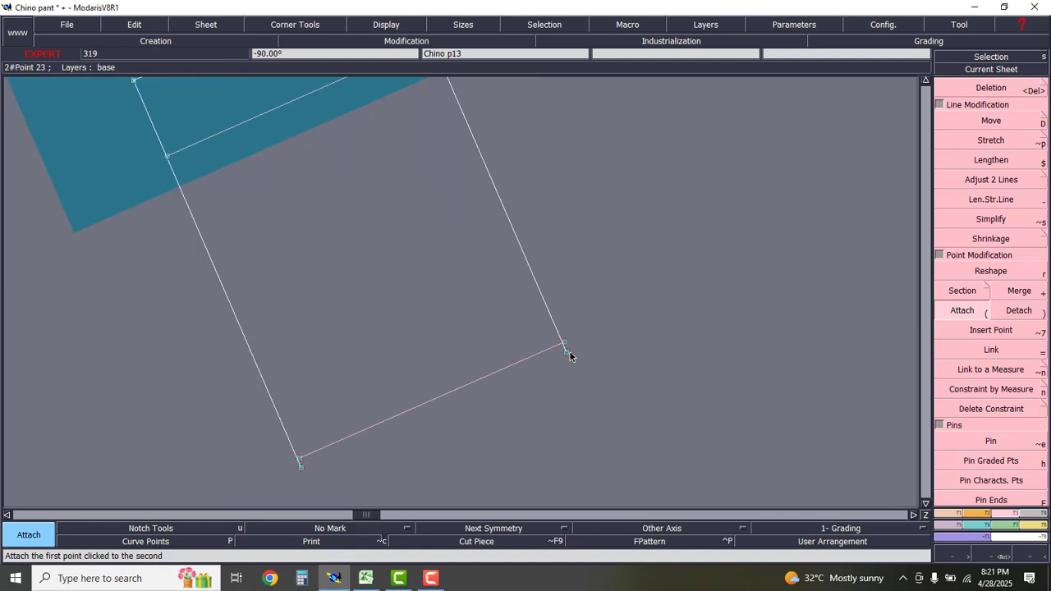
pyautogui.scroll(1, 564, 349)
pyautogui.click(563, 345)
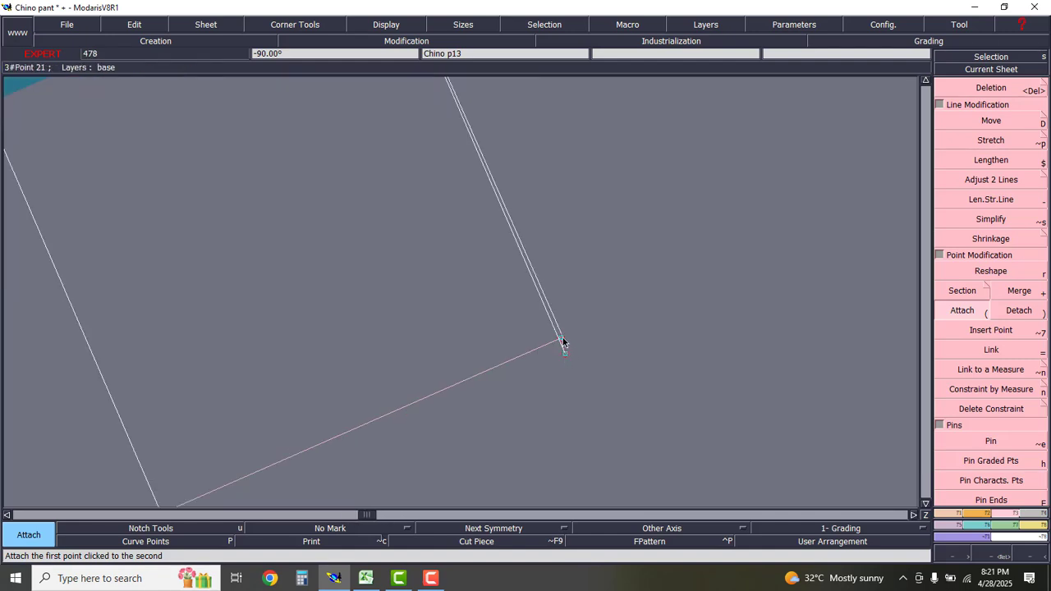
pyautogui.scroll(-1, 598, 345)
pyautogui.scroll(-1, 453, 383)
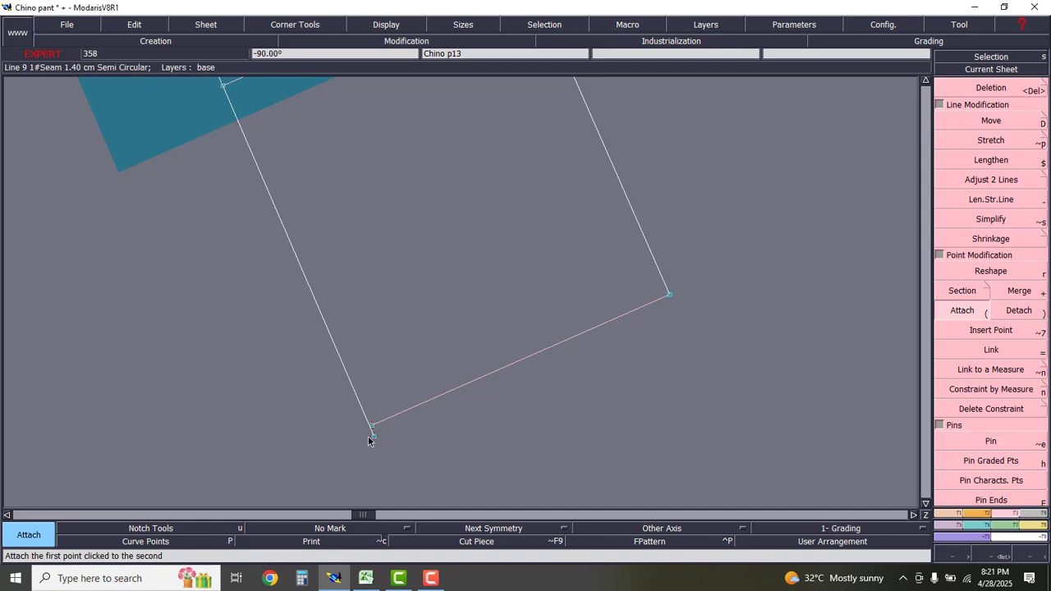
pyautogui.click(371, 426)
pyautogui.scroll(-6, 514, 432)
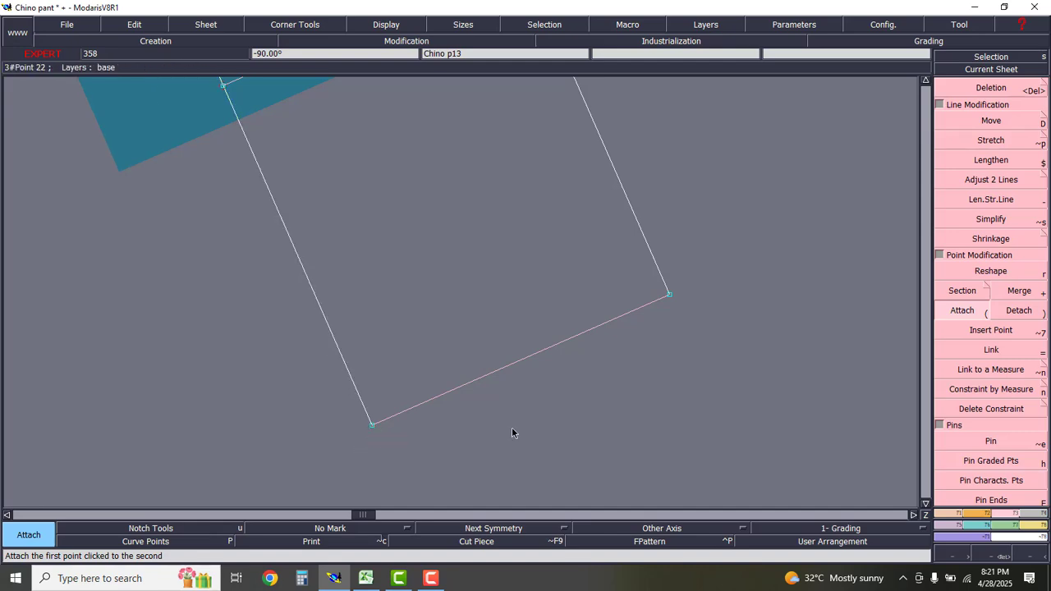
# - Try to extract the curved waistband body and its lower extension as a new seam piece, and undo the extraction
pyautogui.scroll(2, 530, 234)
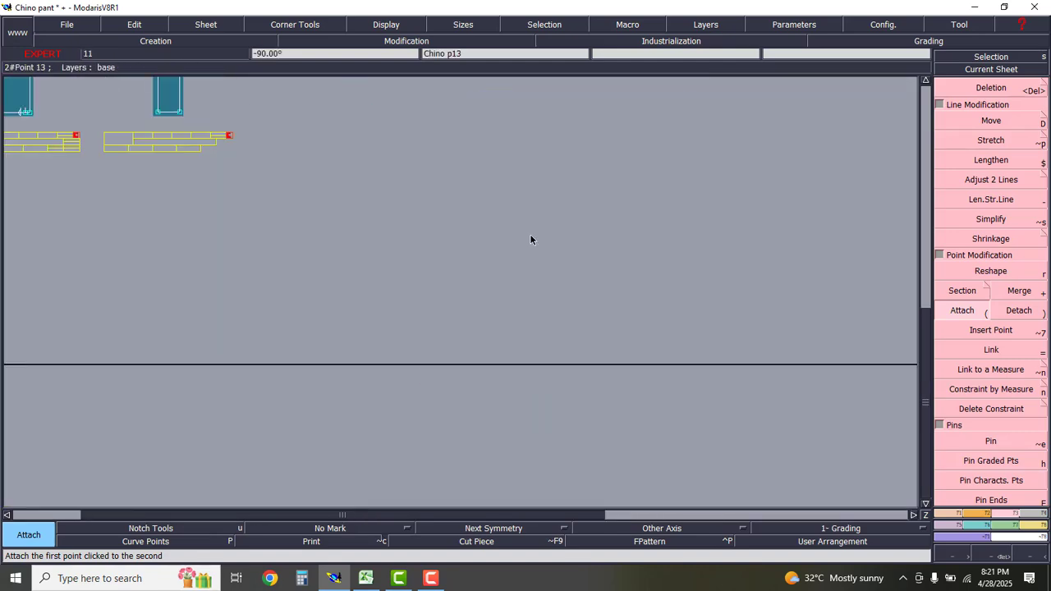
pyautogui.click(1033, 519)
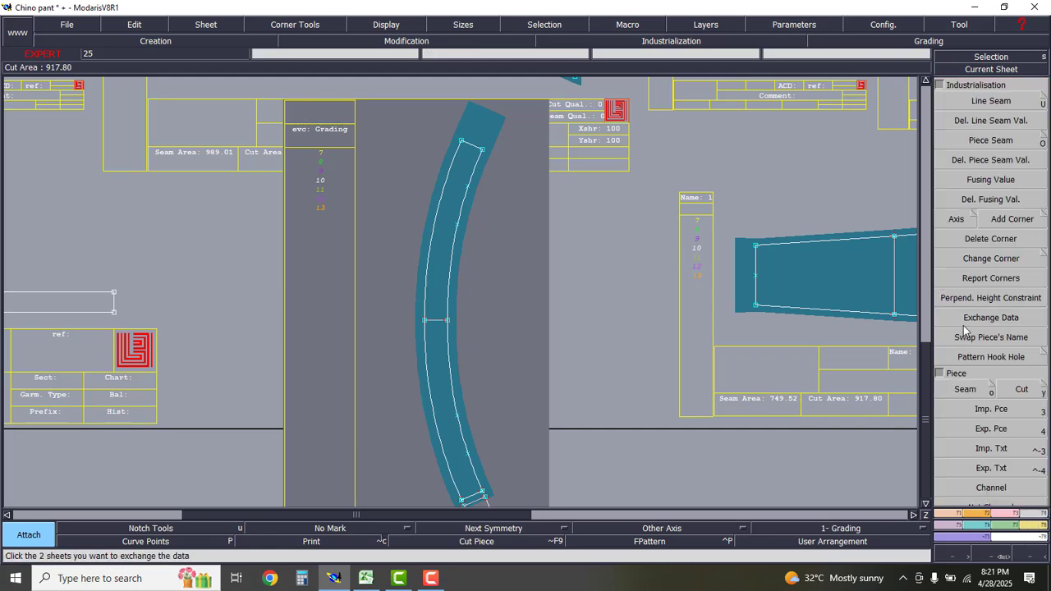
pyautogui.click(964, 389)
pyautogui.scroll(-2, 461, 351)
pyautogui.scroll(2, 467, 386)
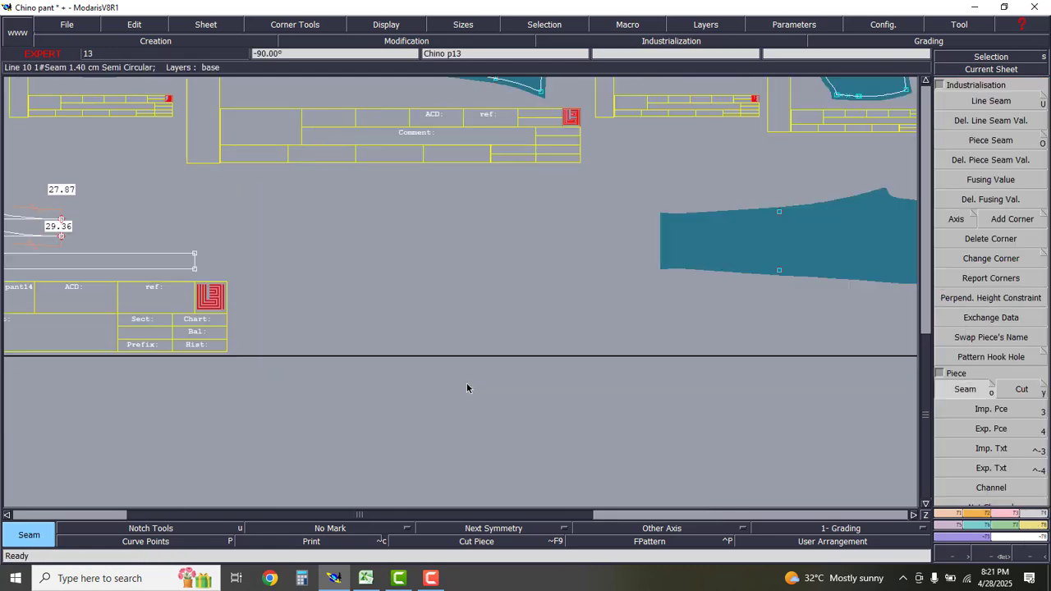
pyautogui.click(451, 402)
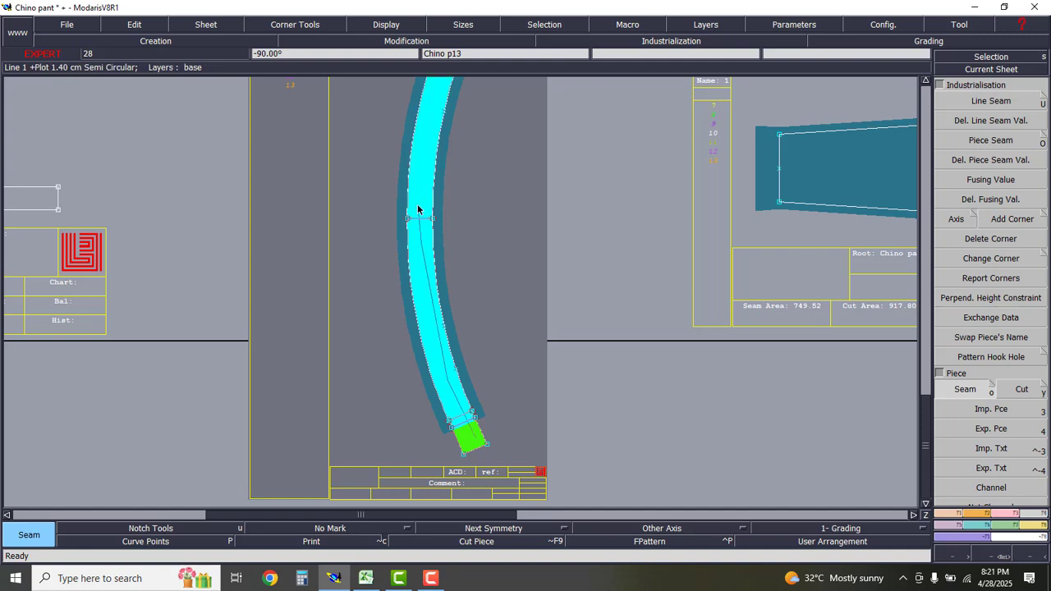
pyautogui.scroll(-2, 417, 210)
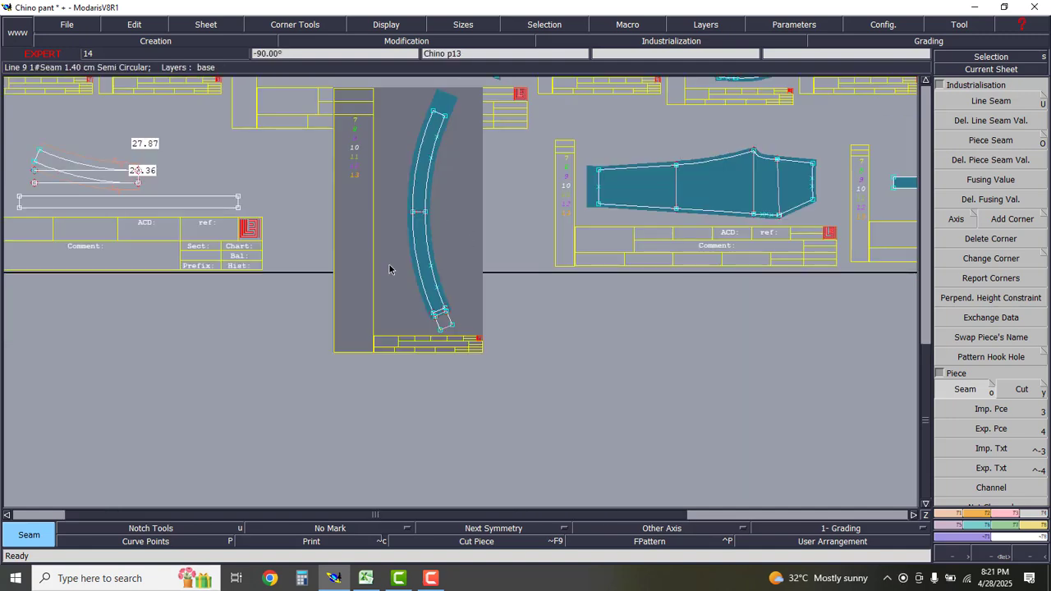
pyautogui.press('pagedown')
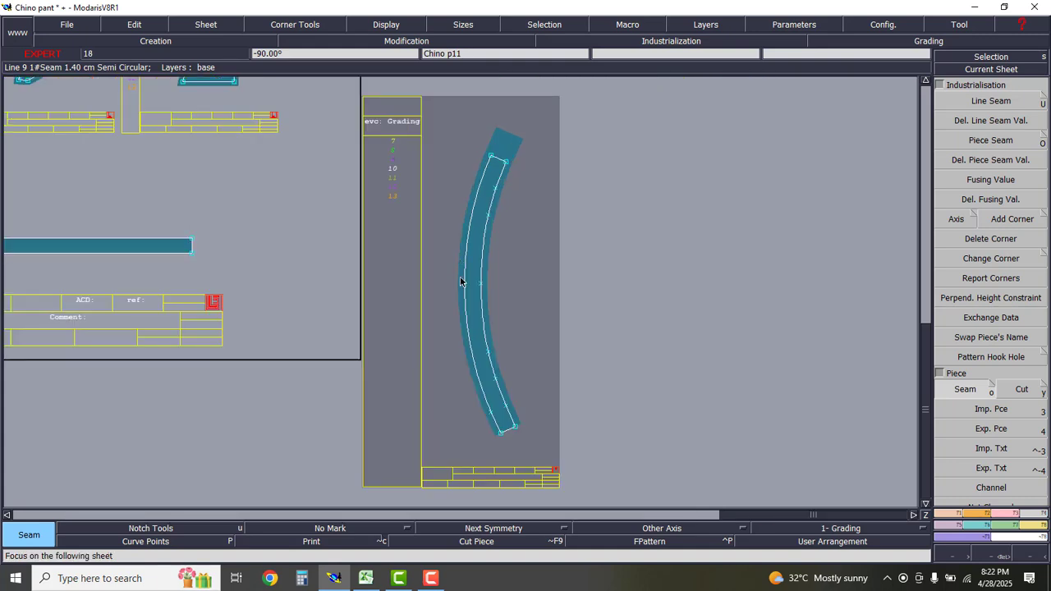
pyautogui.scroll(-3, 470, 294)
pyautogui.scroll(3, 478, 327)
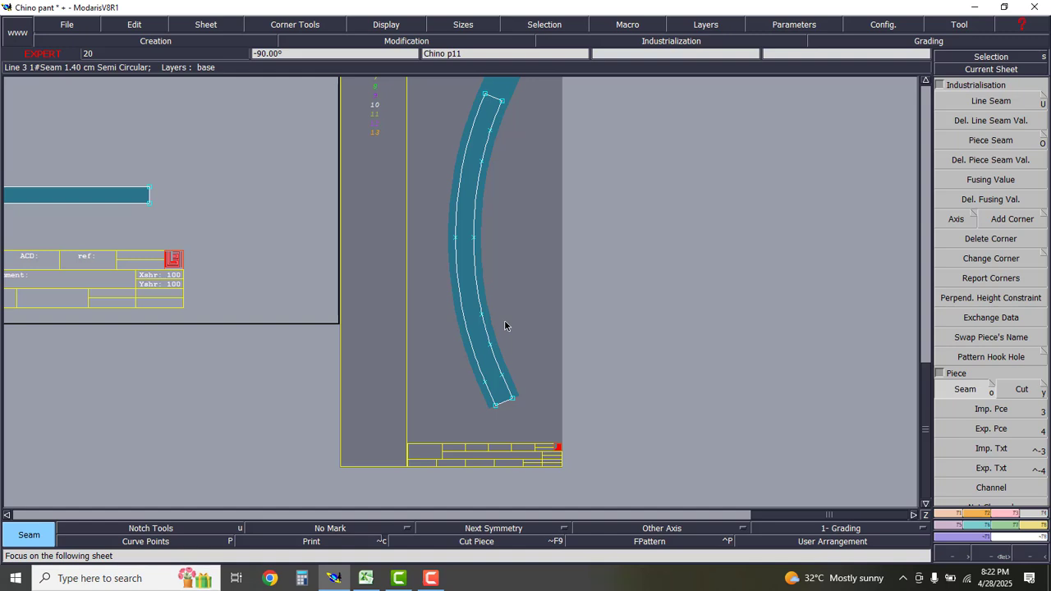
pyautogui.hotkey('ctrl', 'z')
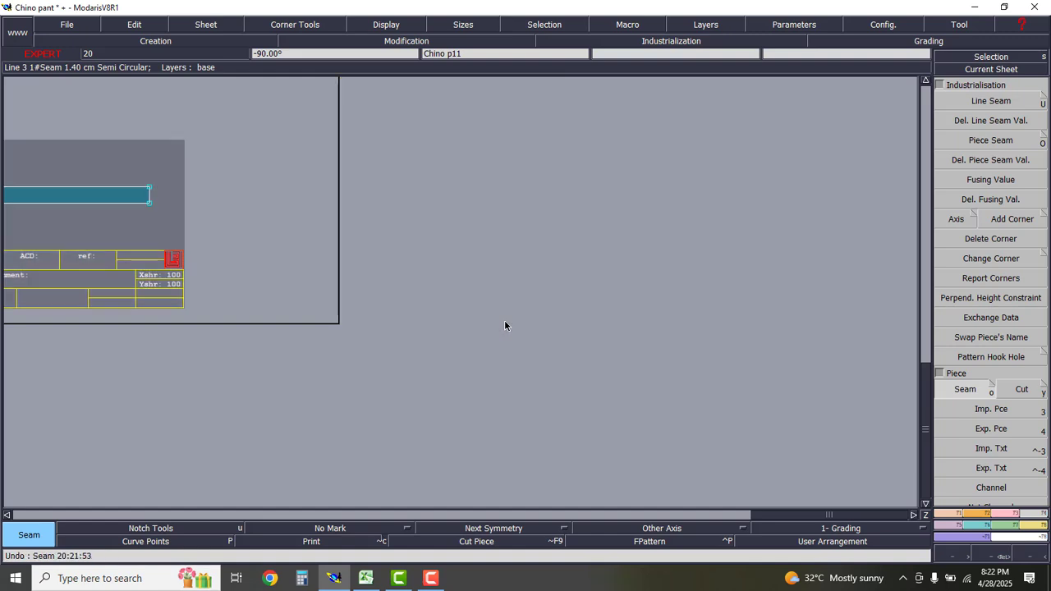
# - Automatically arrange all the sheets on the desk and return to the curved waistband sheet
pyautogui.press('j')
pyautogui.scroll(2, 124, 448)
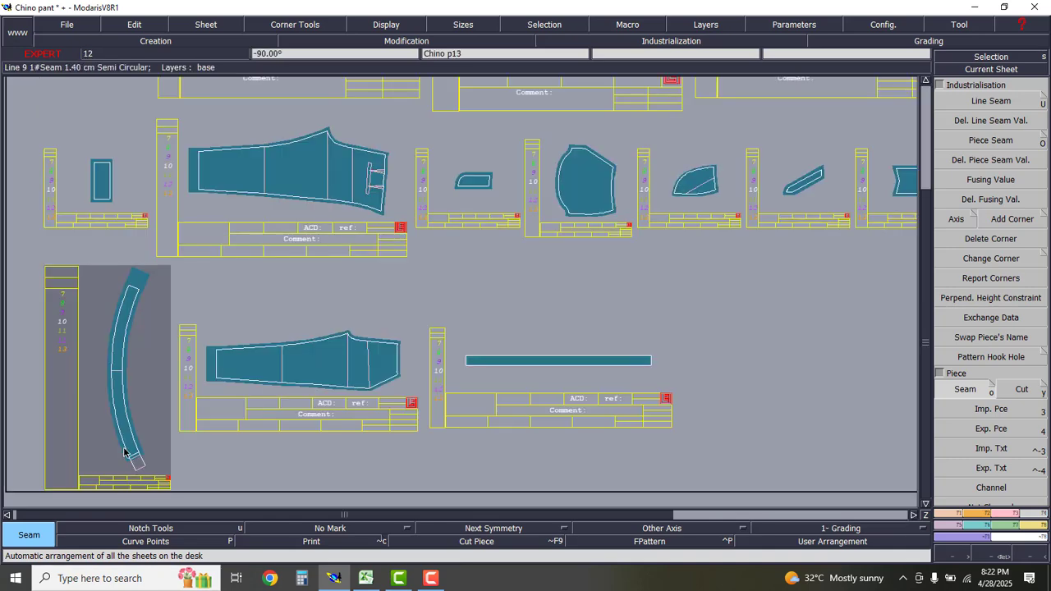
# - Extract the curved waistband body together with its lower end extension as a new seam piece and go to its sheet
pyautogui.scroll(2, 124, 452)
pyautogui.scroll(-5, 178, 440)
pyautogui.scroll(2, 154, 443)
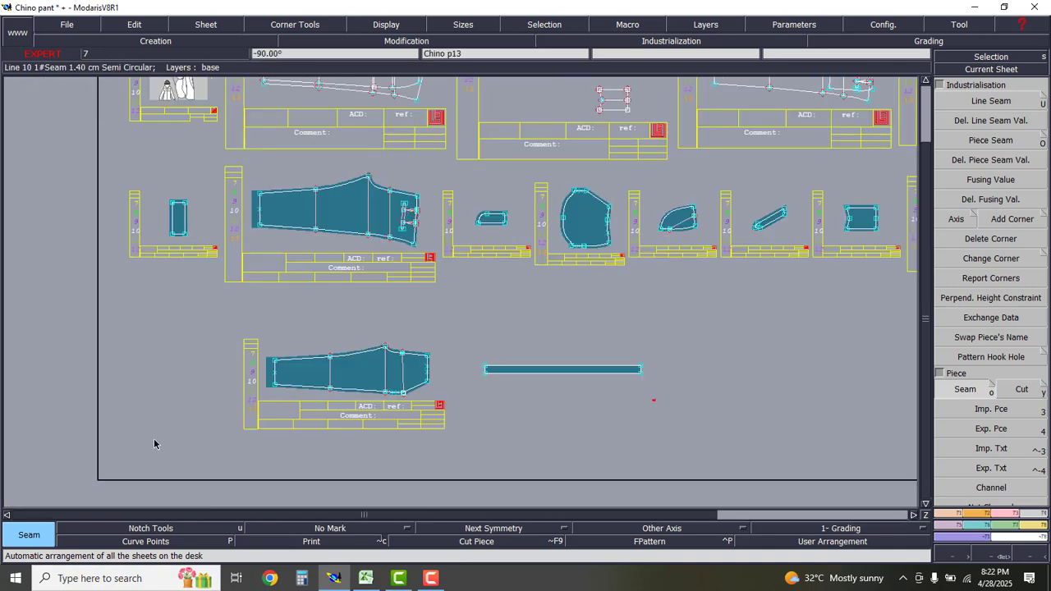
pyautogui.scroll(3, 219, 452)
pyautogui.scroll(-1, 366, 393)
pyautogui.scroll(1, 376, 419)
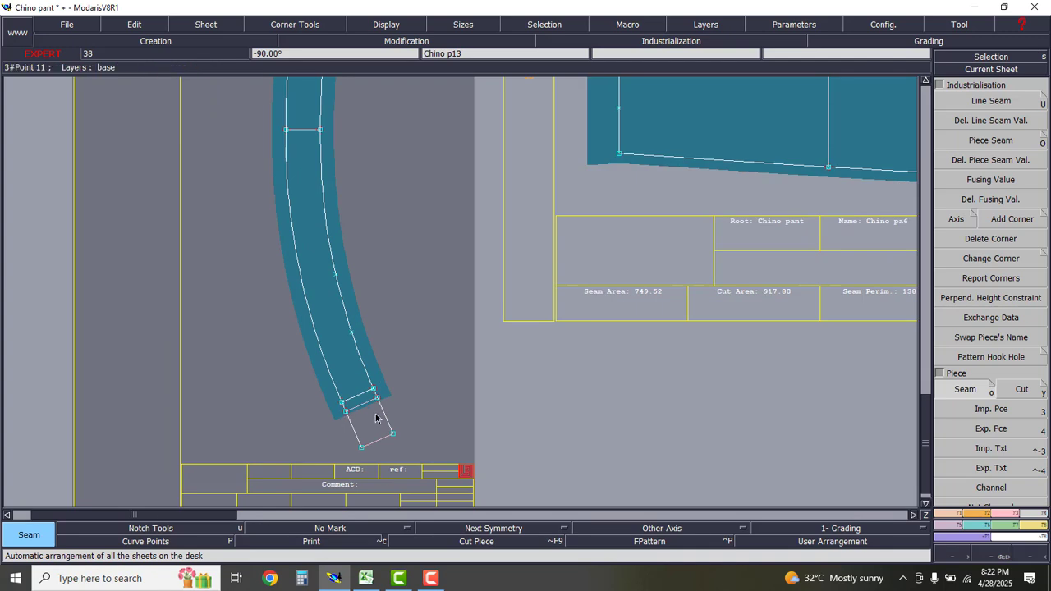
pyautogui.scroll(-2, 376, 418)
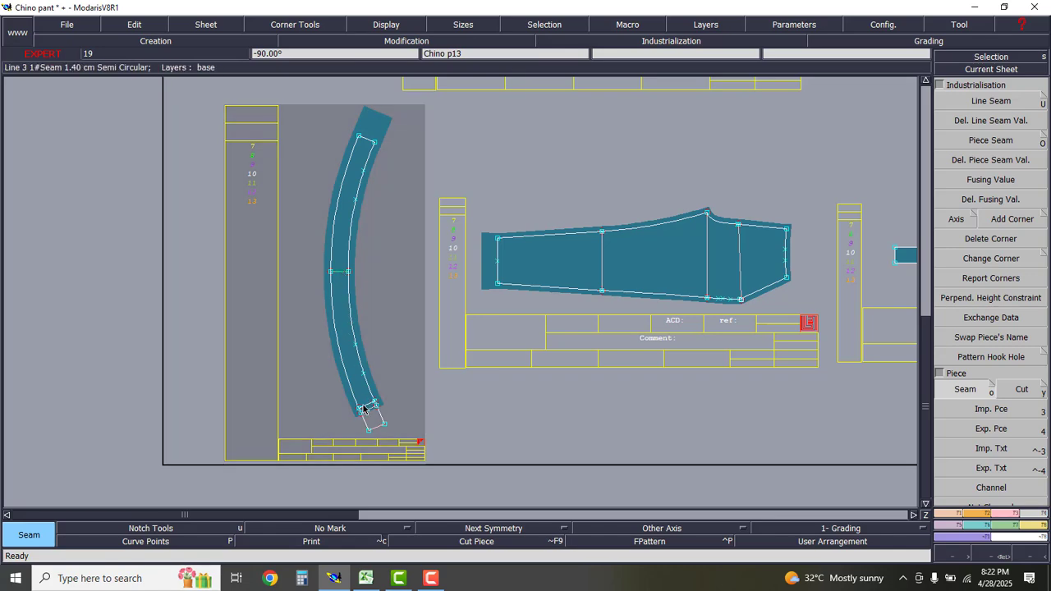
pyautogui.scroll(1, 370, 394)
pyautogui.scroll(-2, 377, 397)
pyautogui.scroll(2, 379, 400)
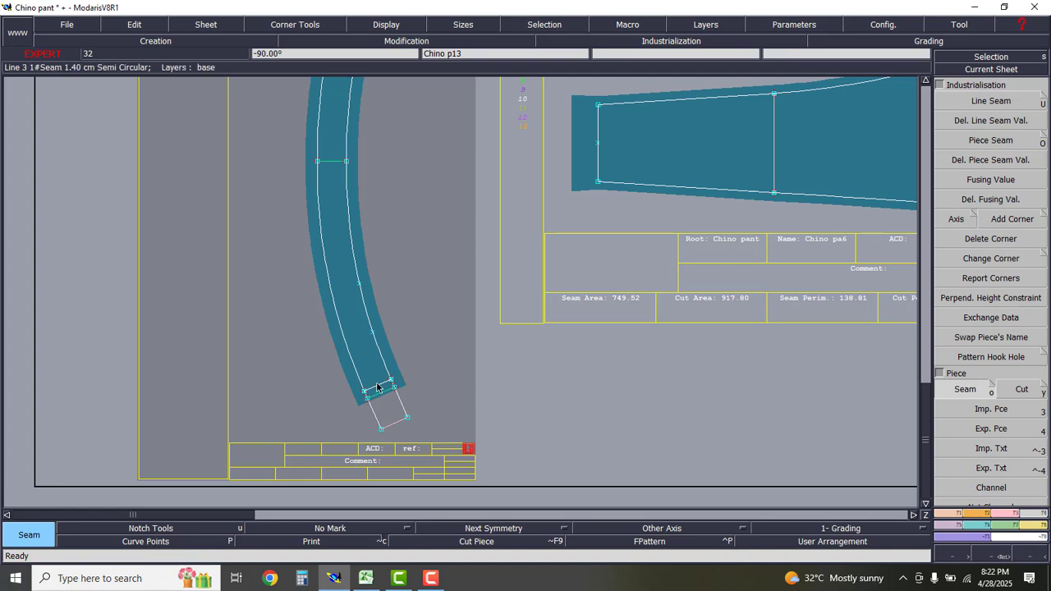
pyautogui.scroll(-1, 468, 368)
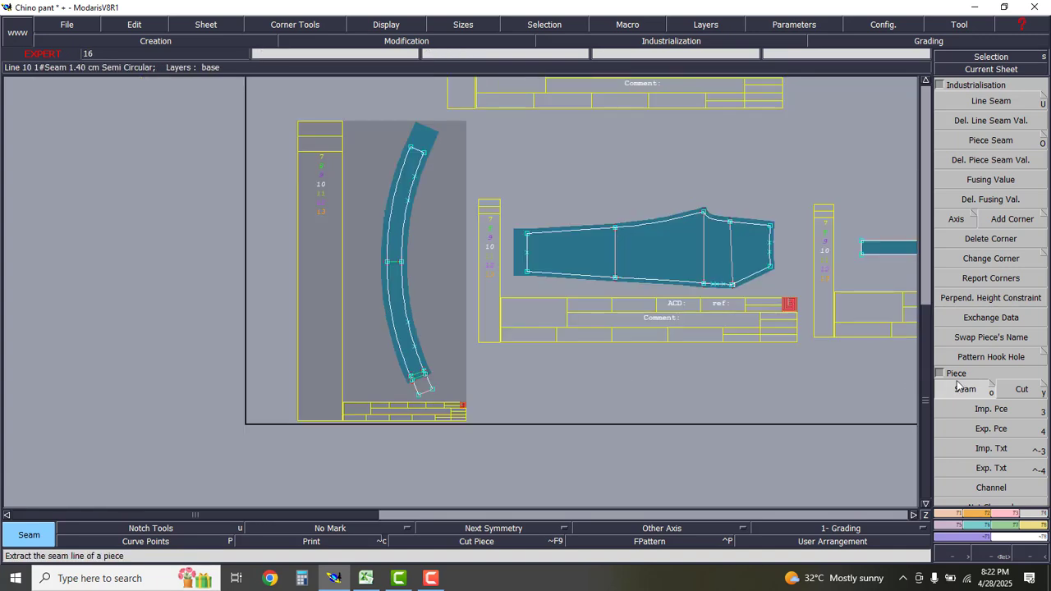
pyautogui.scroll(1, 410, 353)
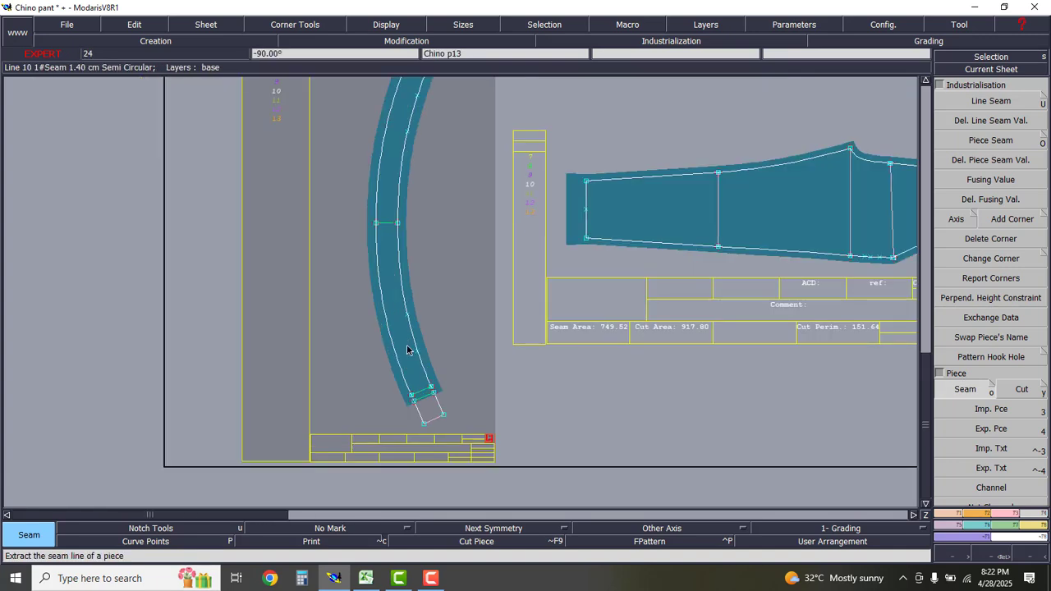
pyautogui.click(431, 411)
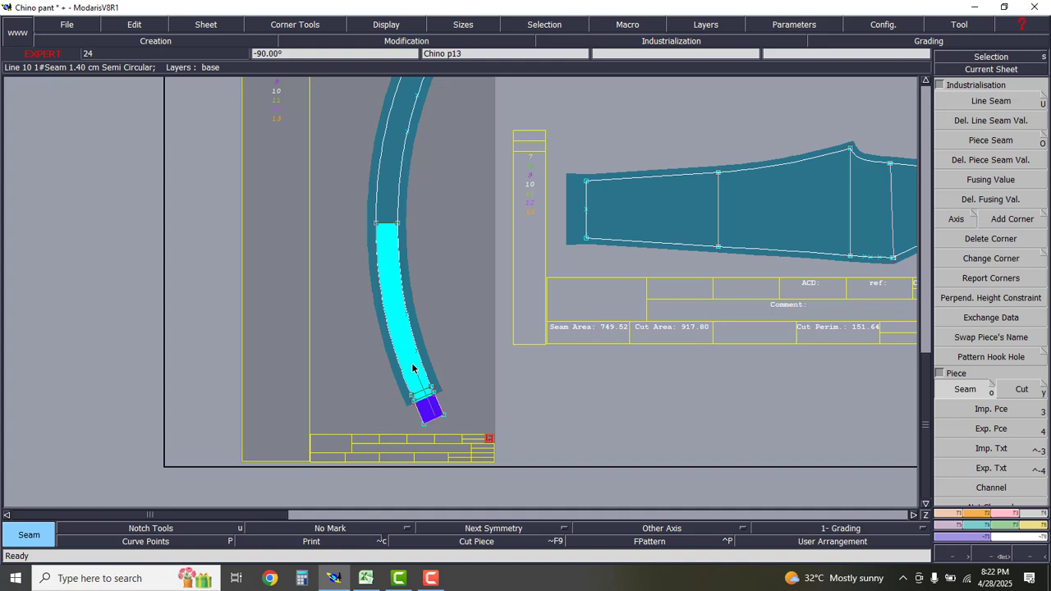
pyautogui.rightClick(391, 216)
pyautogui.press('pagedown')
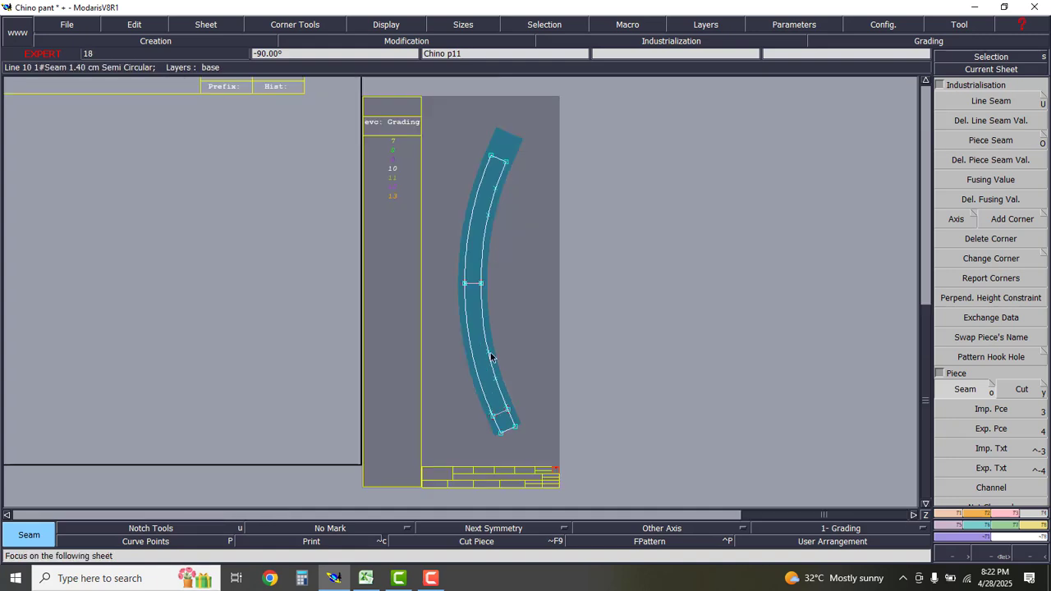
# - Give the new waistband piece's extended end line a seam allowance of 6 cm at both its beginning and end
pyautogui.scroll(2, 499, 427)
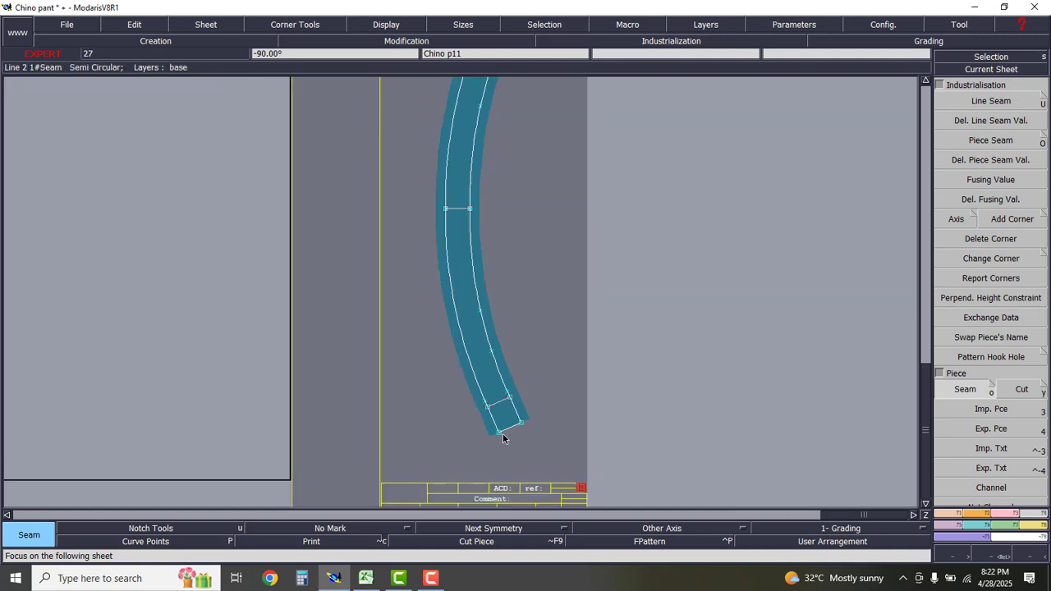
pyautogui.scroll(-3, 503, 431)
pyautogui.scroll(2, 501, 420)
pyautogui.scroll(2, 501, 421)
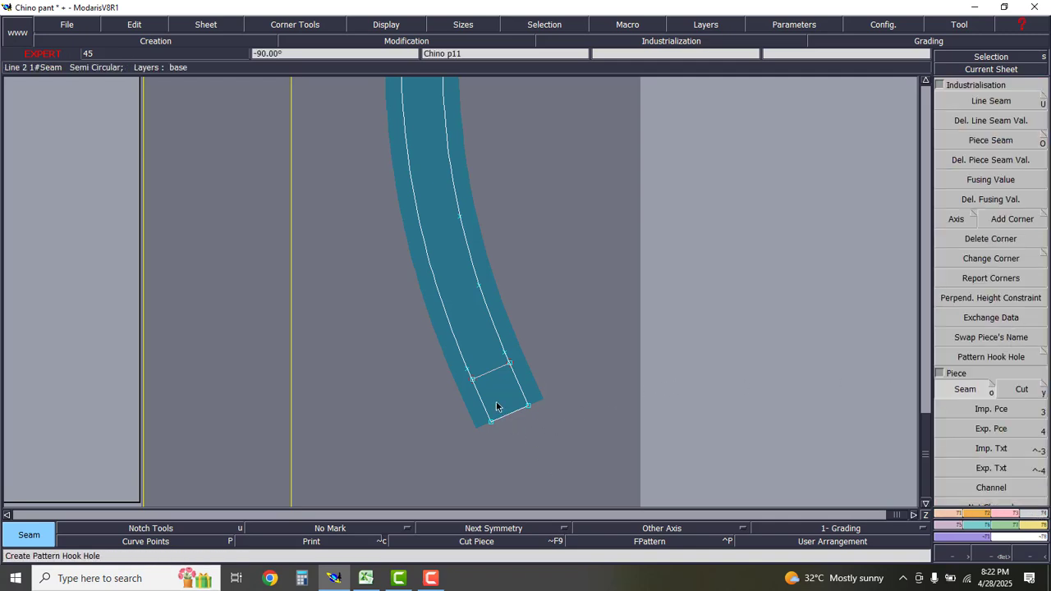
pyautogui.click(1003, 101)
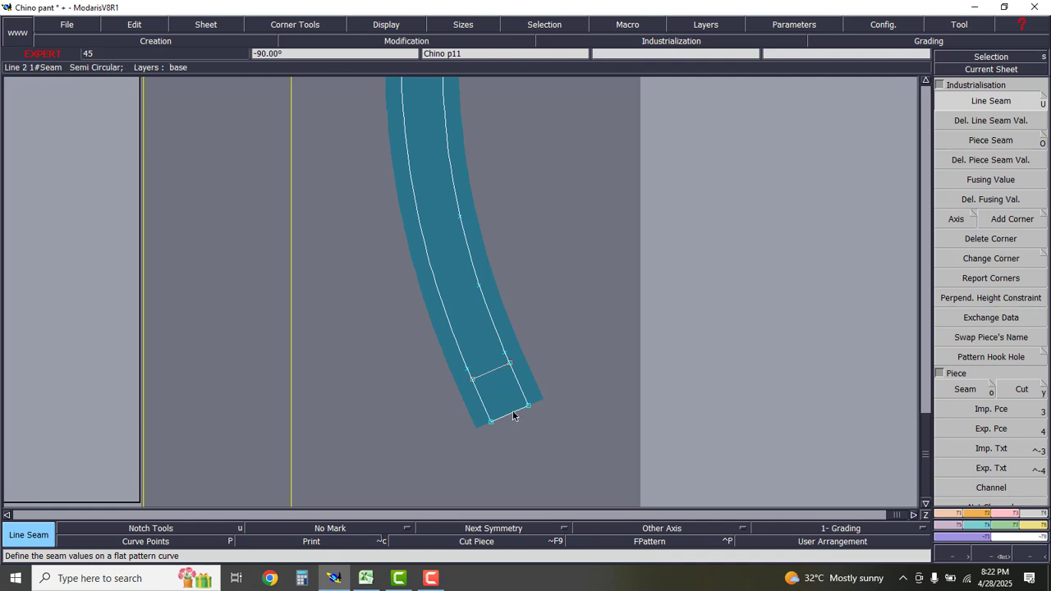
pyautogui.click(513, 414)
pyautogui.write('6.00')
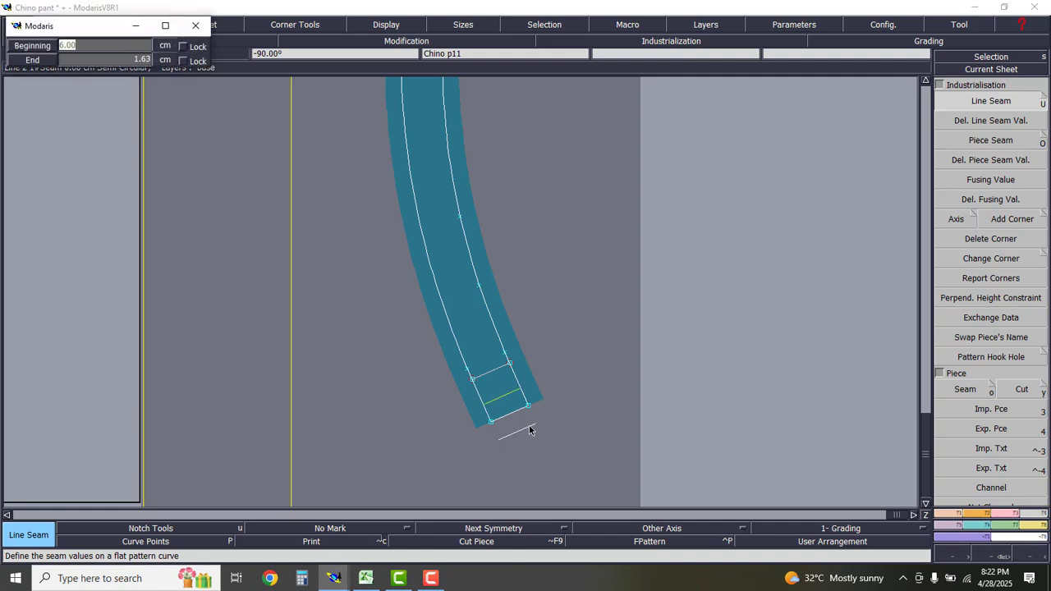
pyautogui.write('6')
pyautogui.press('Down')
pyautogui.write('6')
pyautogui.press('Return')
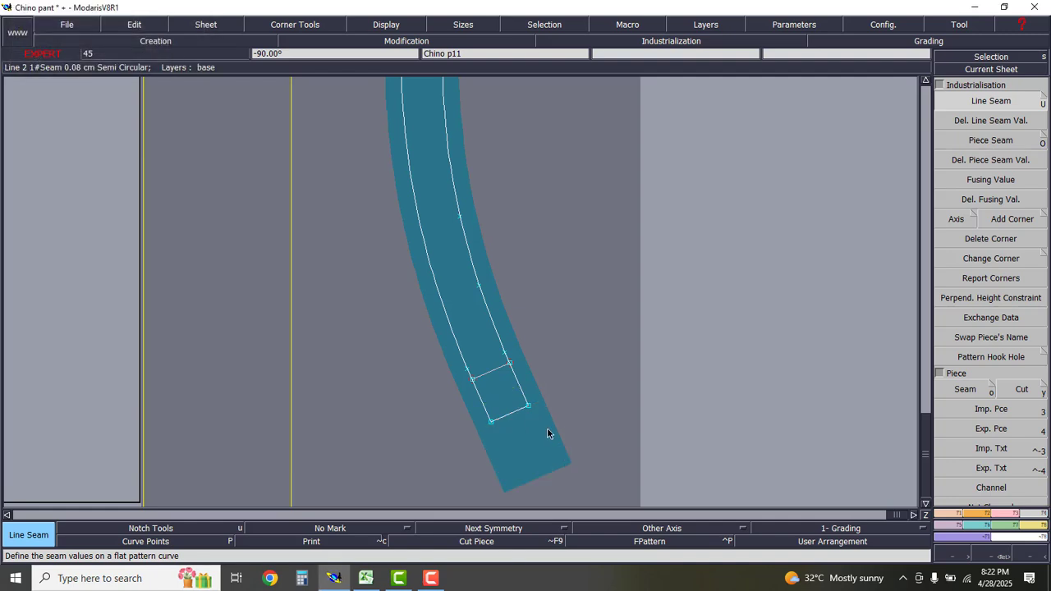
# - Draw a straight line across the waistband between the two edge points just inside the extension's existing cross line
pyautogui.click(952, 514)
pyautogui.click(992, 310)
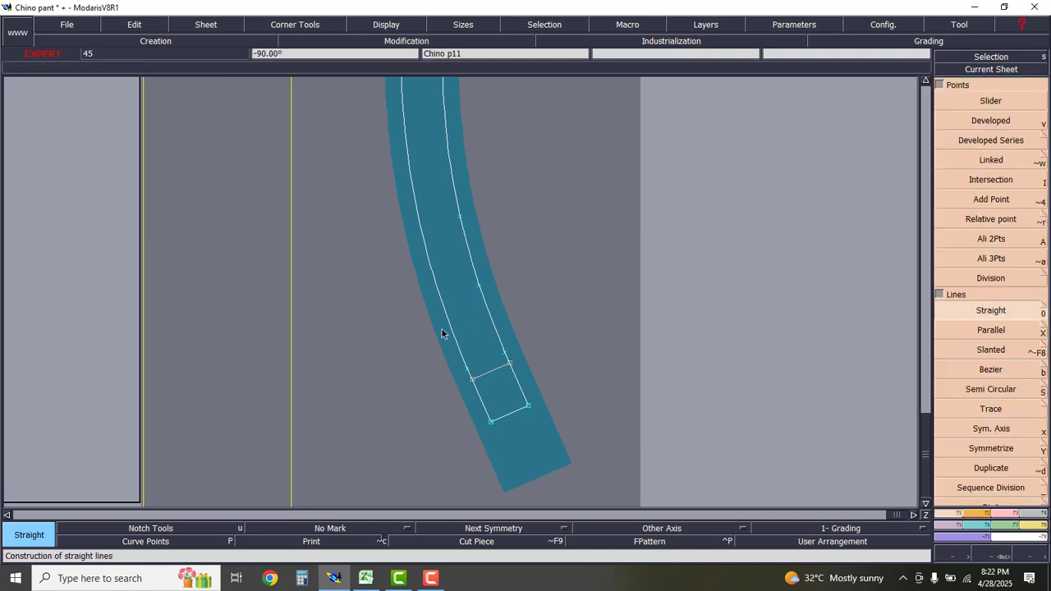
pyautogui.click(468, 374)
pyautogui.click(504, 355)
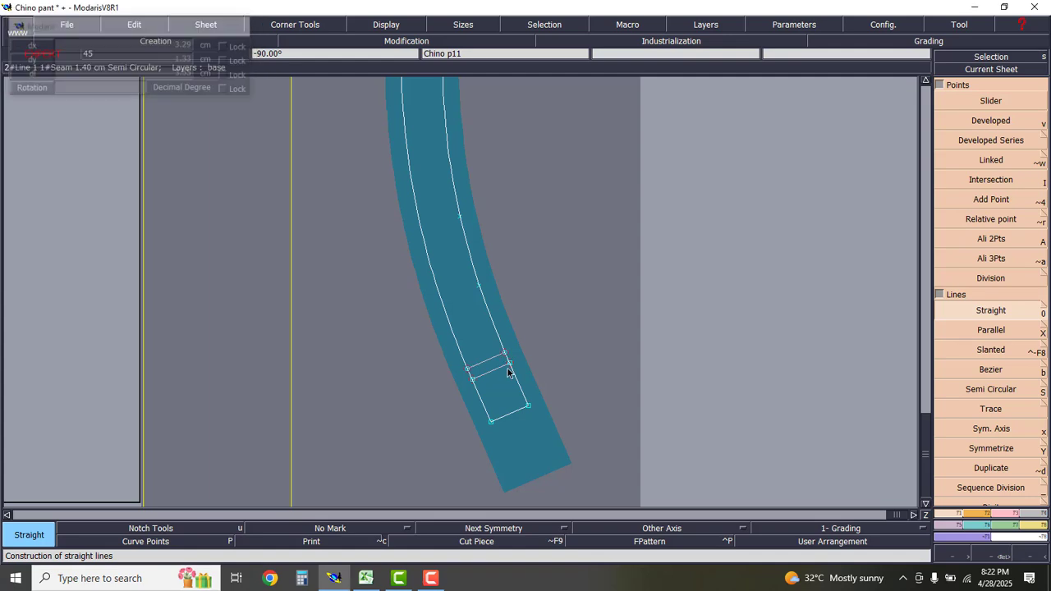
# - Rotate the new waistband sheet until it lies horizontally at 0° with the extension on the right
pyautogui.scroll(-3, 502, 330)
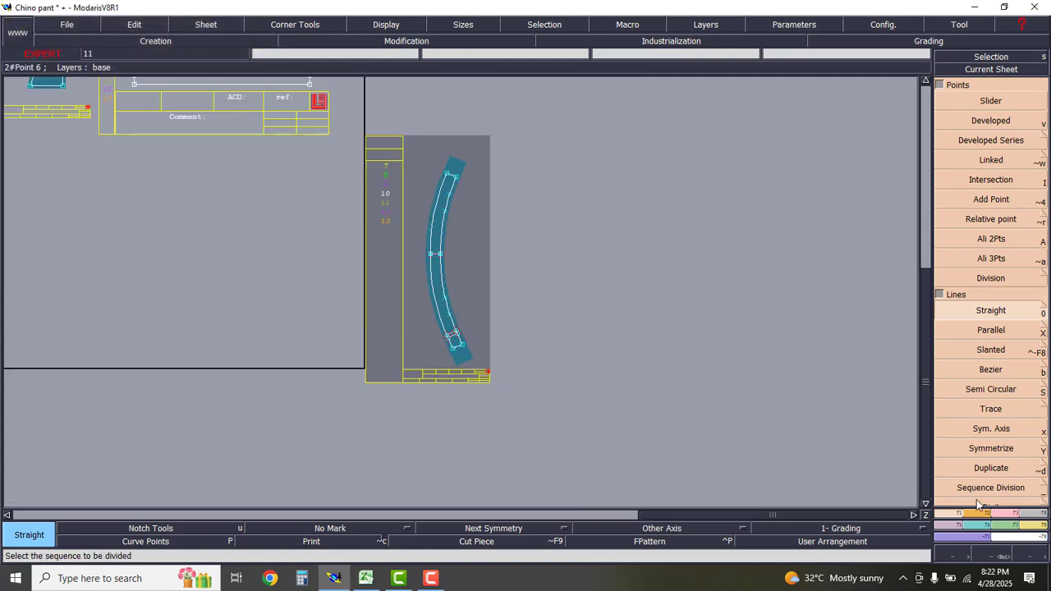
pyautogui.scroll(-5, 1010, 402)
pyautogui.click(1010, 331)
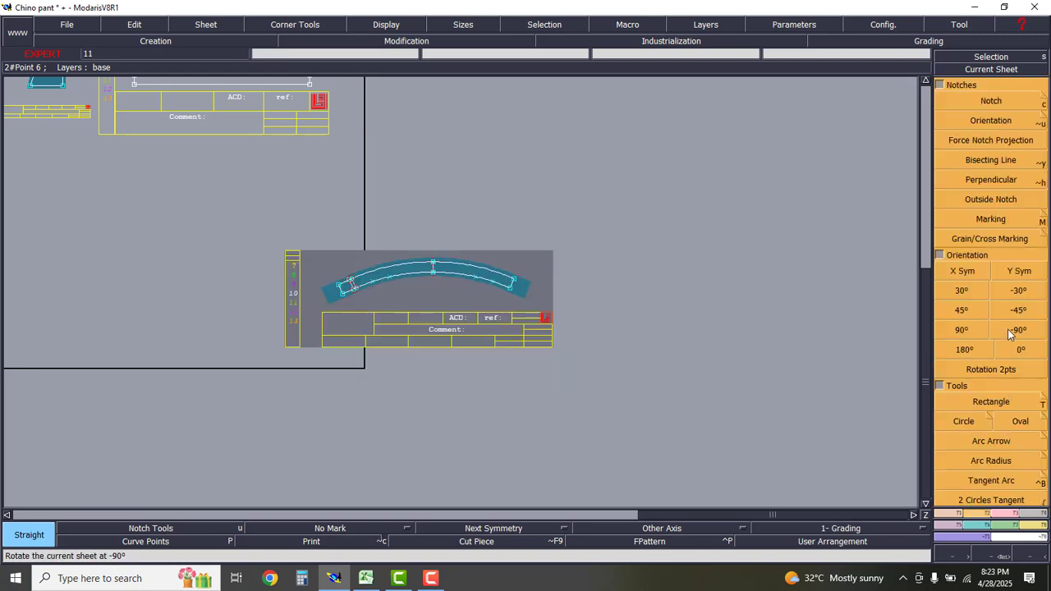
pyautogui.click(1011, 331)
pyautogui.click(1010, 331)
pyautogui.scroll(5, 411, 353)
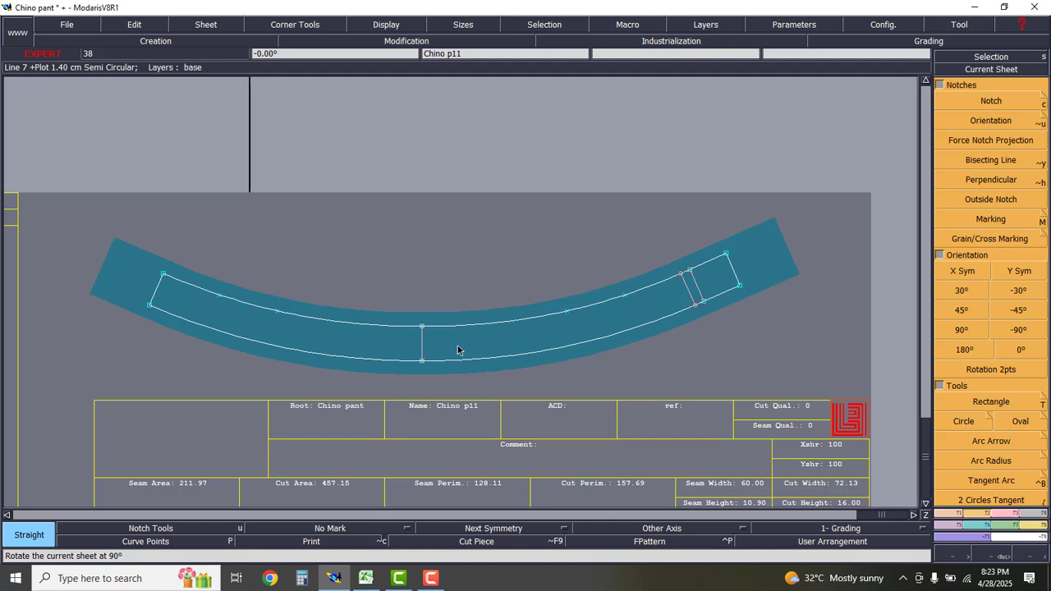
# - Try to delete a point on the left half of the waistband's upper edge, and undo the deletion
pyautogui.press('Delete')
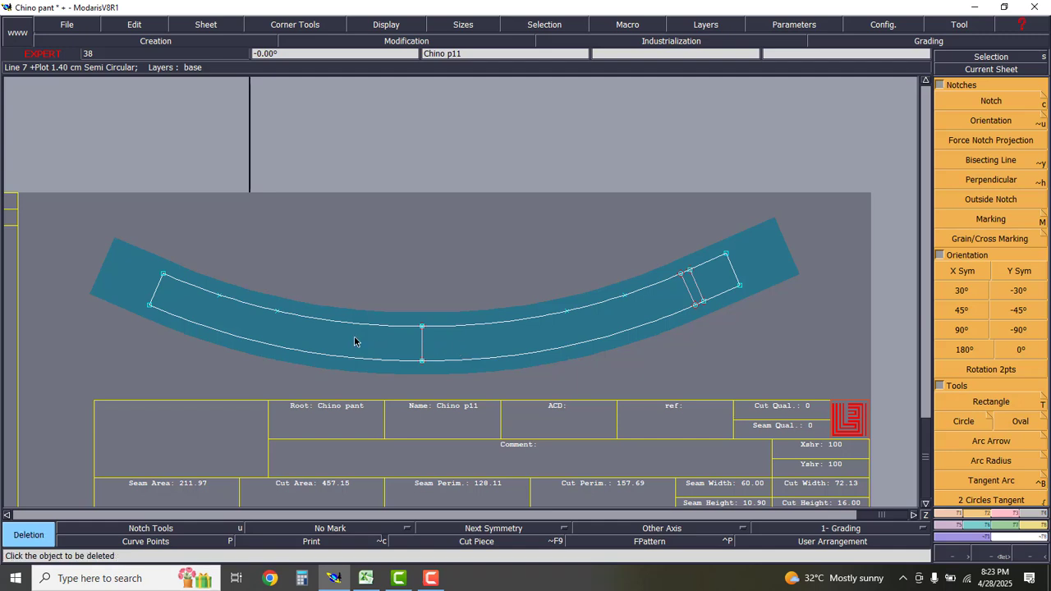
pyautogui.click(278, 311)
pyautogui.hotkey('ctrl', 'z')
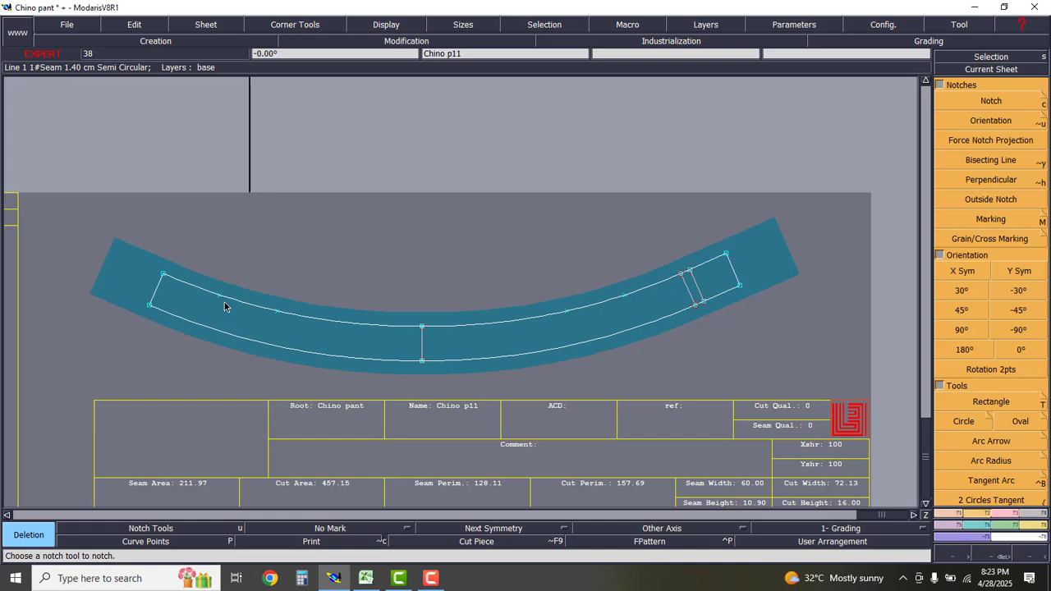
# - Show the curve points and add two curve points at the existing marks on the left half of the waistband's upper edge
pyautogui.click(164, 542)
pyautogui.scroll(2, 236, 297)
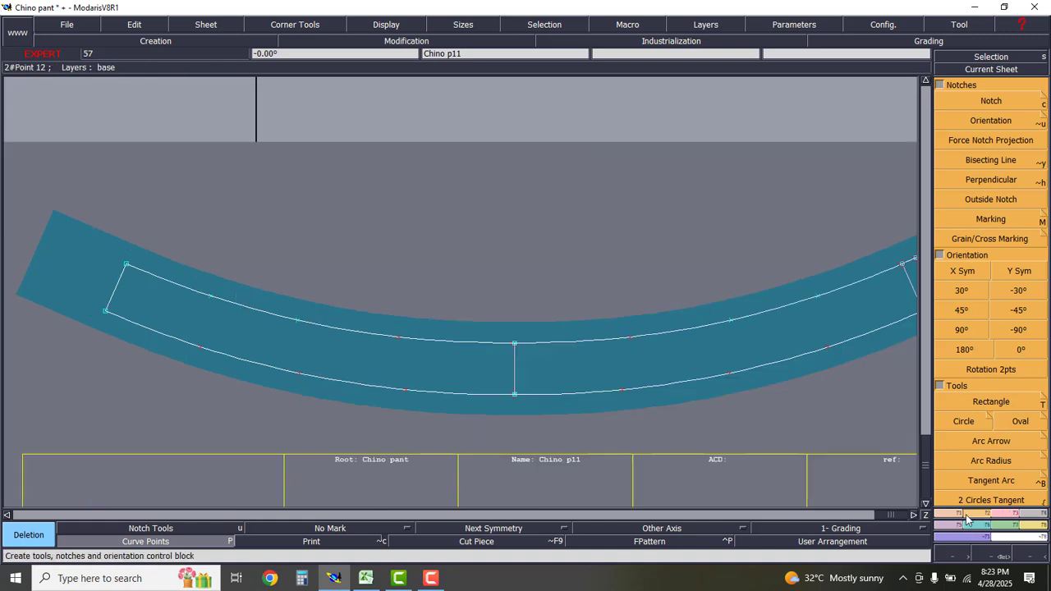
pyautogui.click(1008, 516)
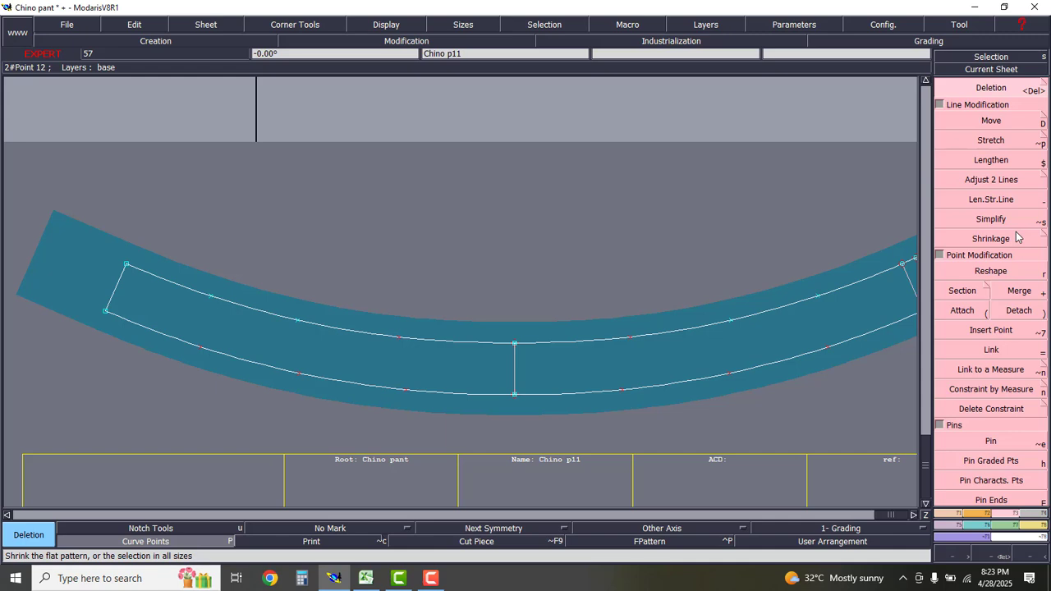
pyautogui.click(1032, 525)
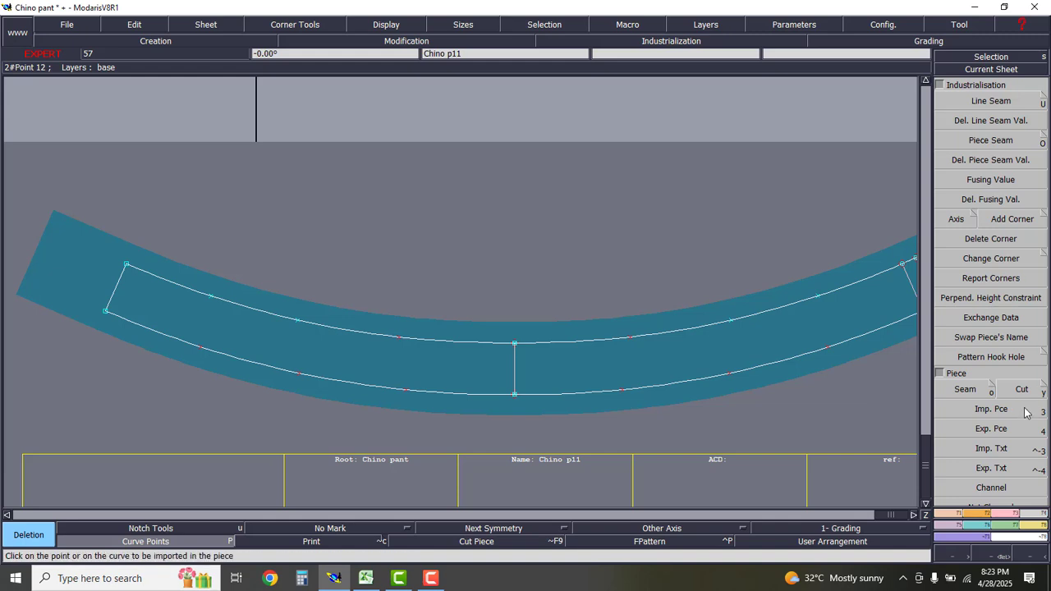
pyautogui.click(1004, 514)
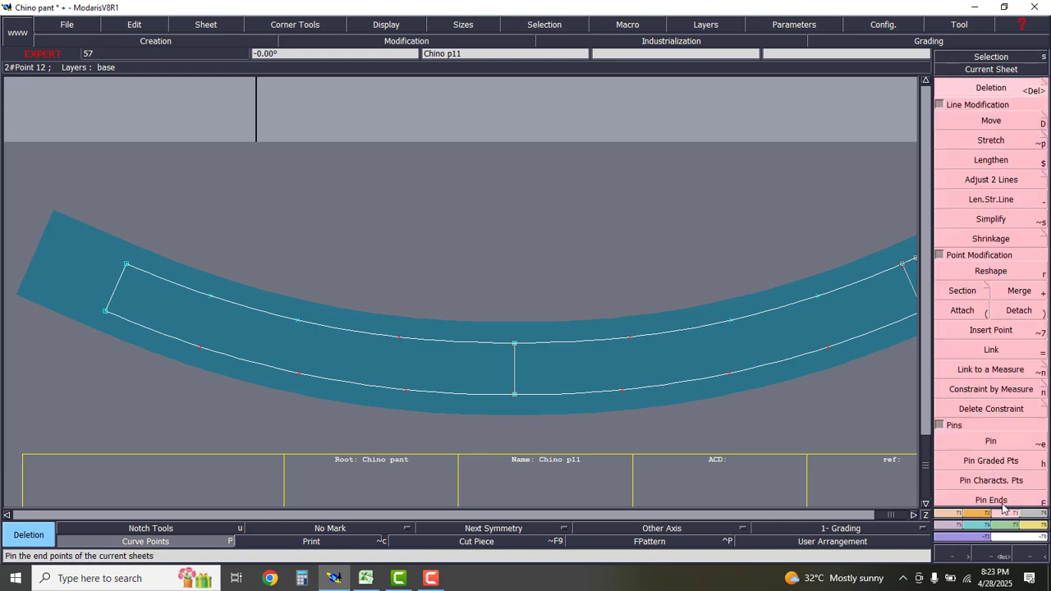
pyautogui.click(980, 514)
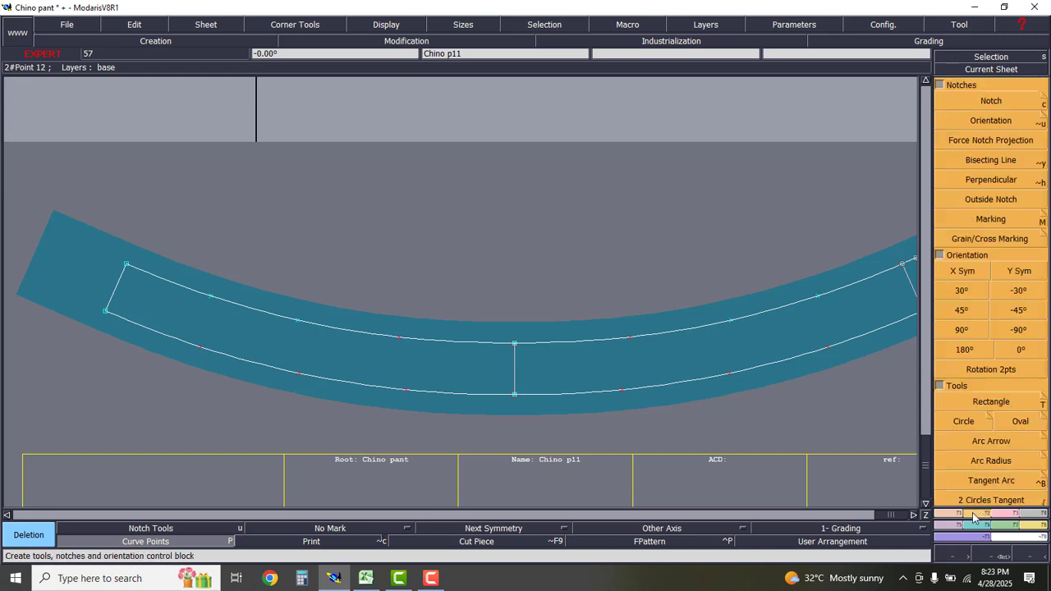
pyautogui.click(955, 515)
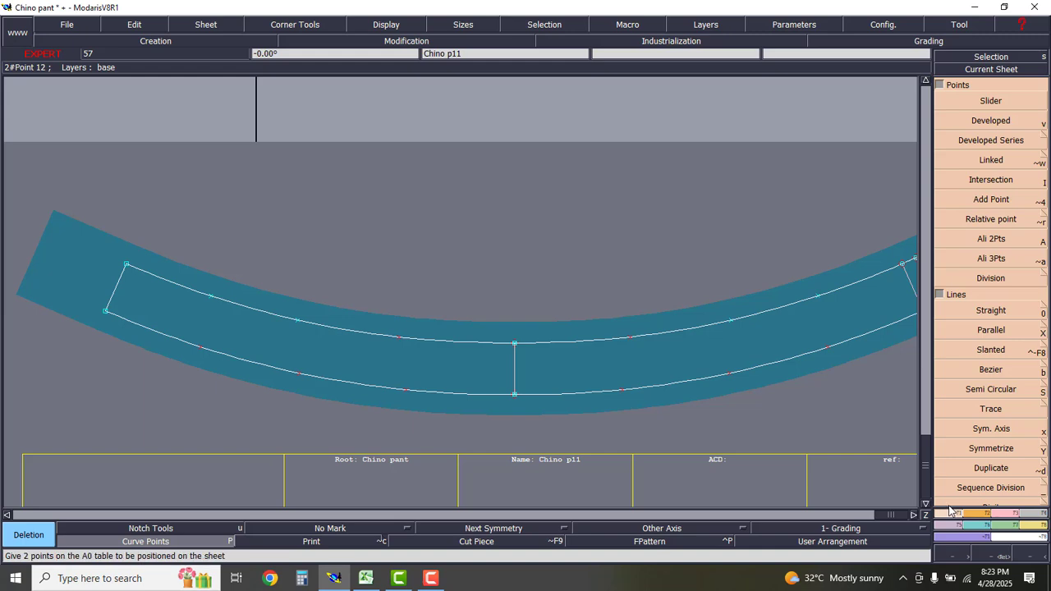
pyautogui.click(984, 200)
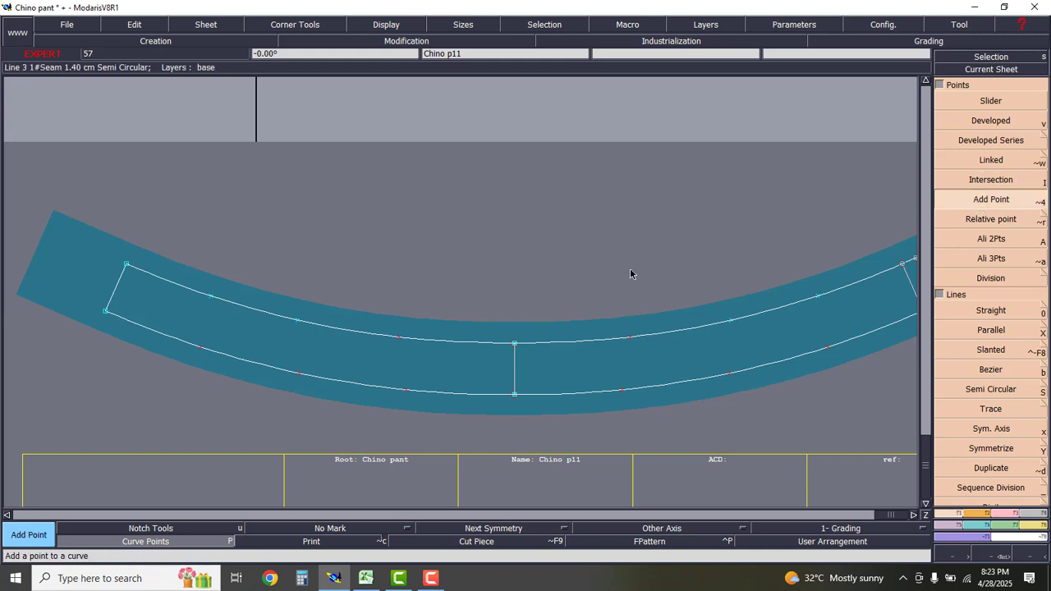
pyautogui.click(399, 339)
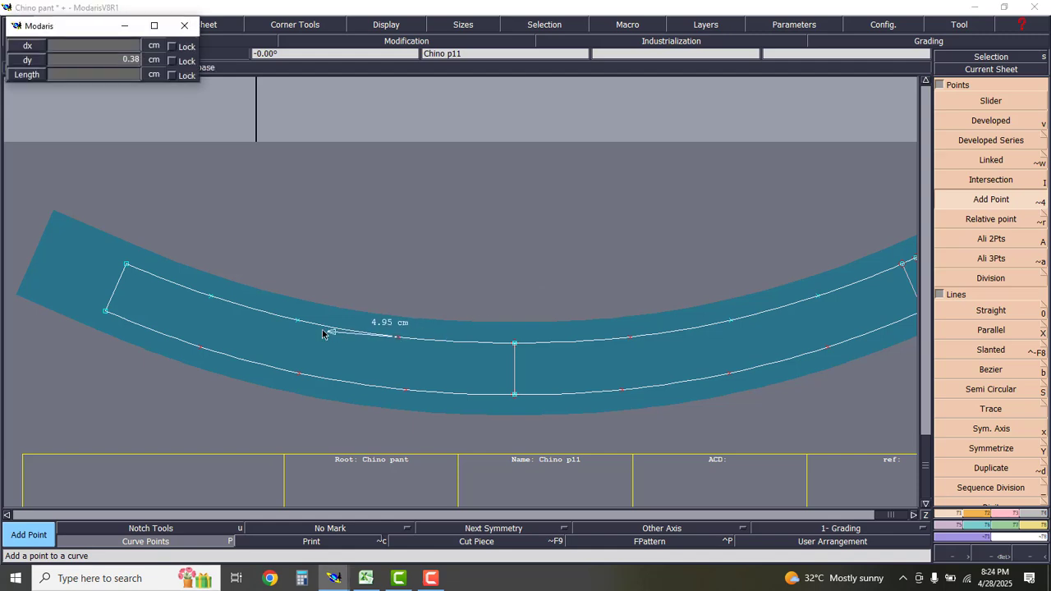
pyautogui.click(303, 324)
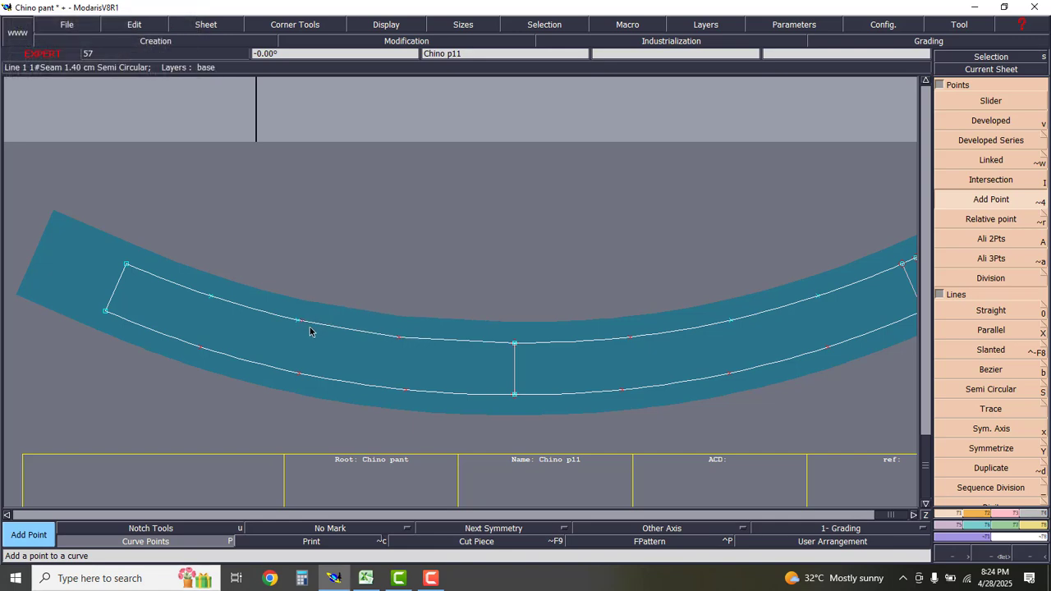
pyautogui.click(303, 325)
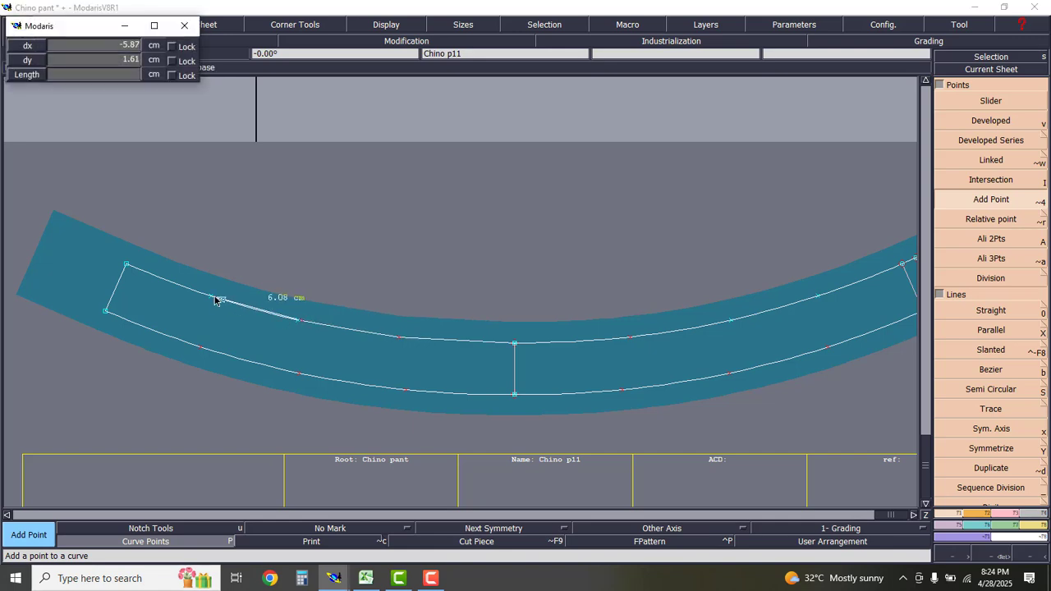
pyautogui.click(217, 299)
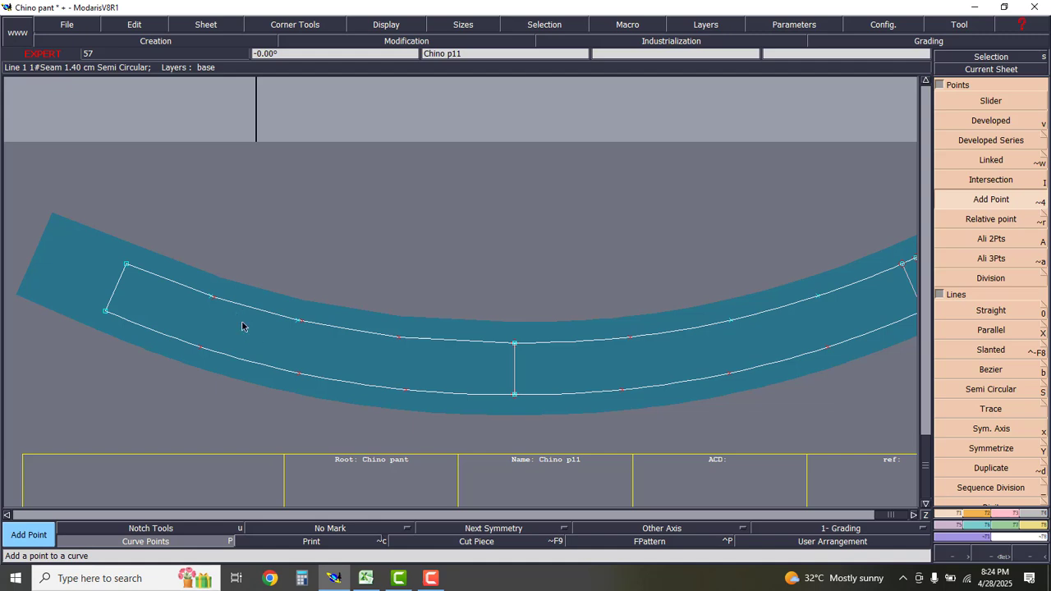
# - Add two curve points at the existing marks on the right half of the waistband's upper edge
pyautogui.scroll(-2, 228, 321)
pyautogui.scroll(2, 520, 301)
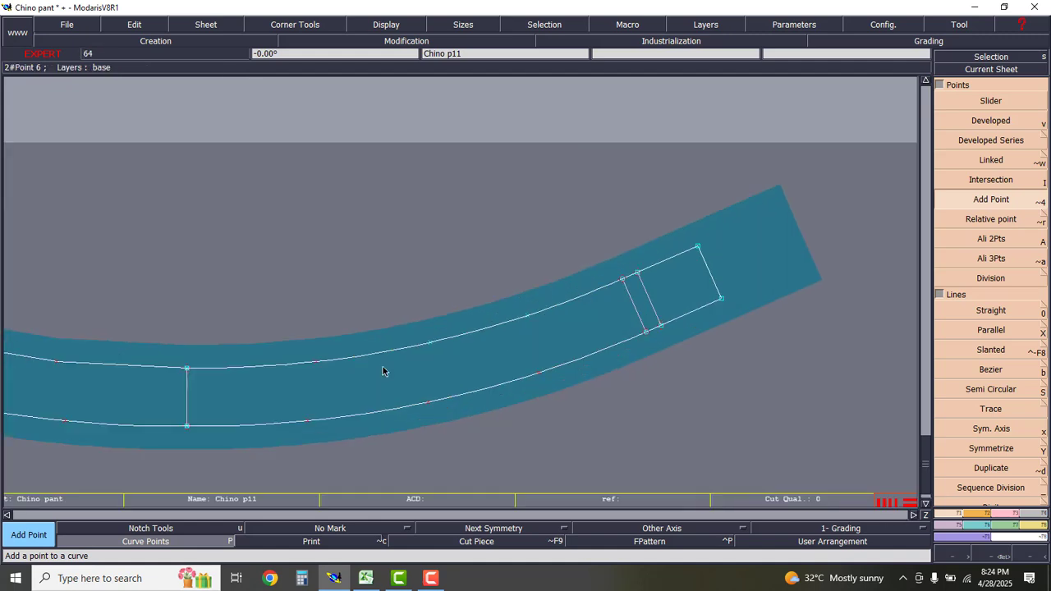
pyautogui.click(319, 362)
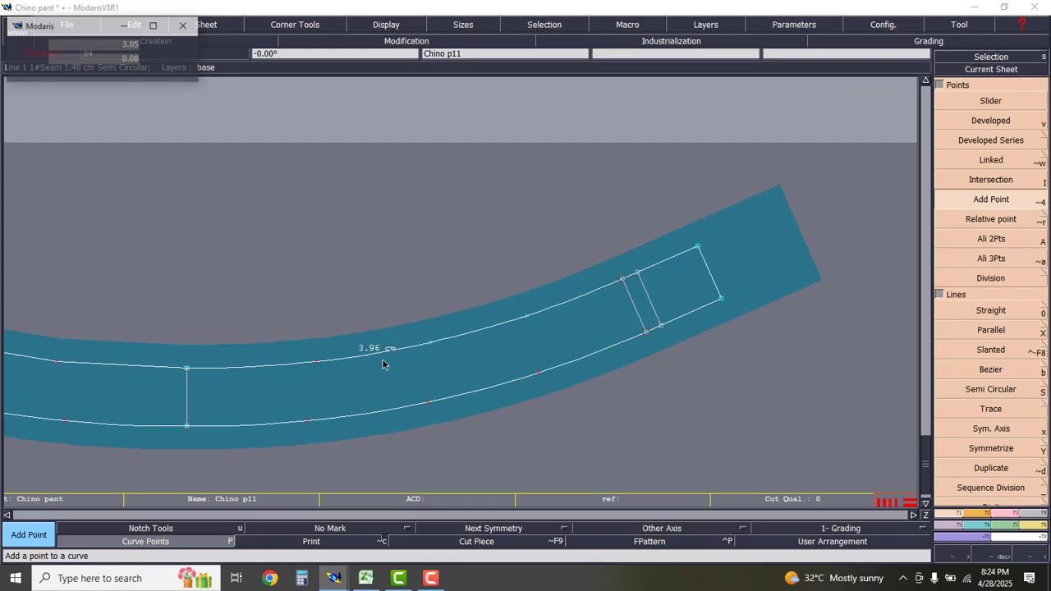
pyautogui.click(435, 344)
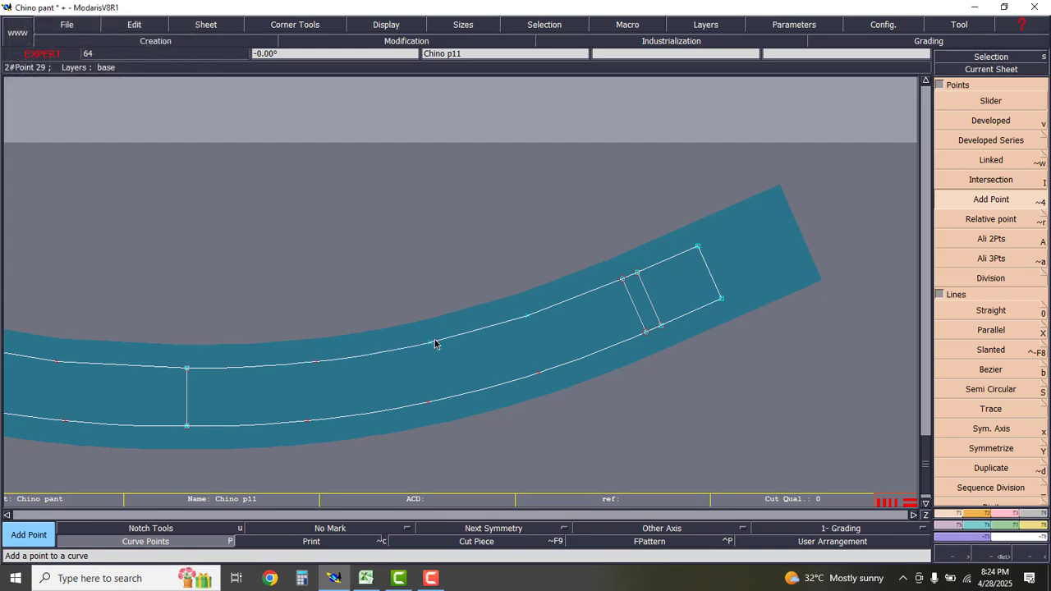
pyautogui.click(531, 313)
pyautogui.scroll(-3, 581, 329)
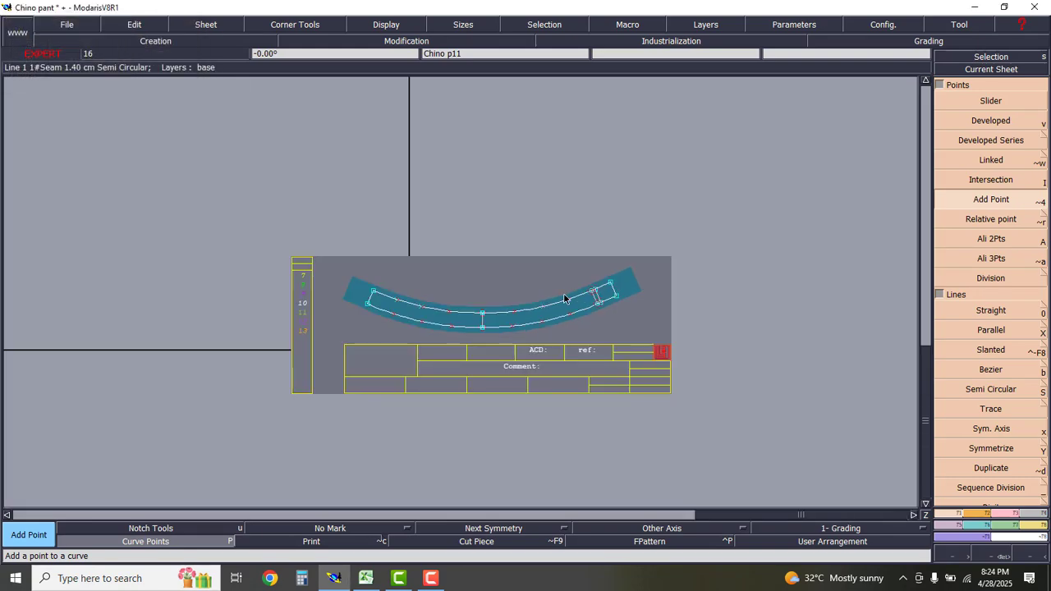
# - Hide the curve points and delete the four point marks on the waistband's upper edge, two on each half
pyautogui.scroll(1, 566, 311)
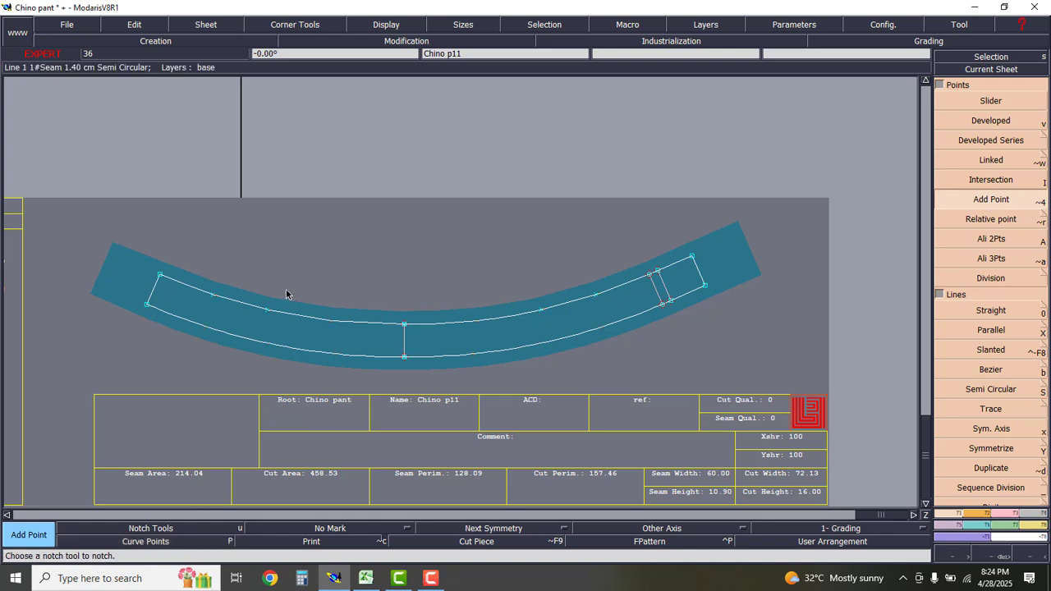
pyautogui.scroll(1, 286, 288)
pyautogui.press('Delete')
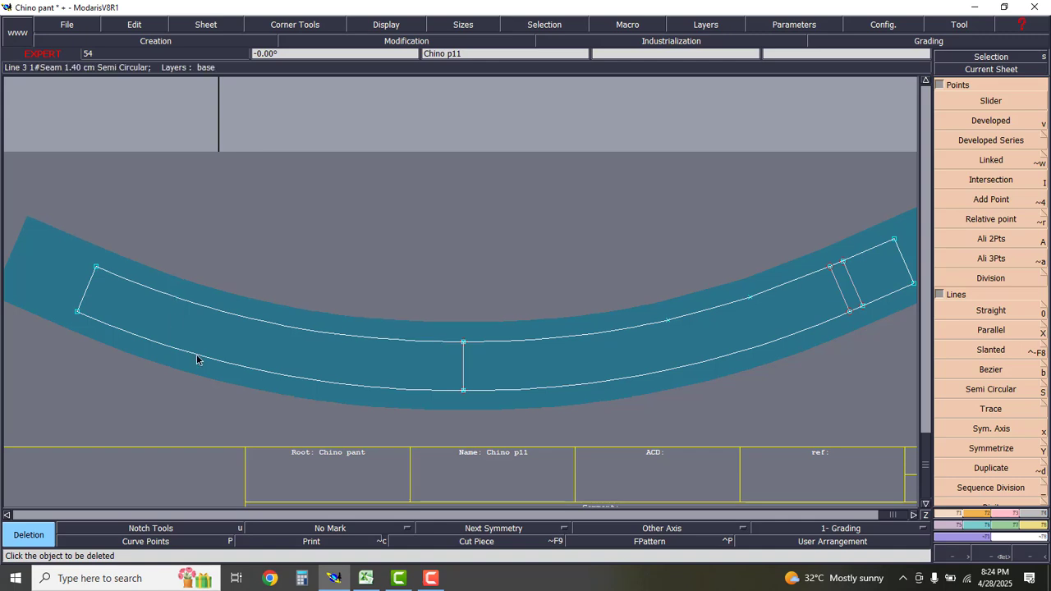
pyautogui.scroll(-2, 205, 352)
pyautogui.scroll(1, 512, 308)
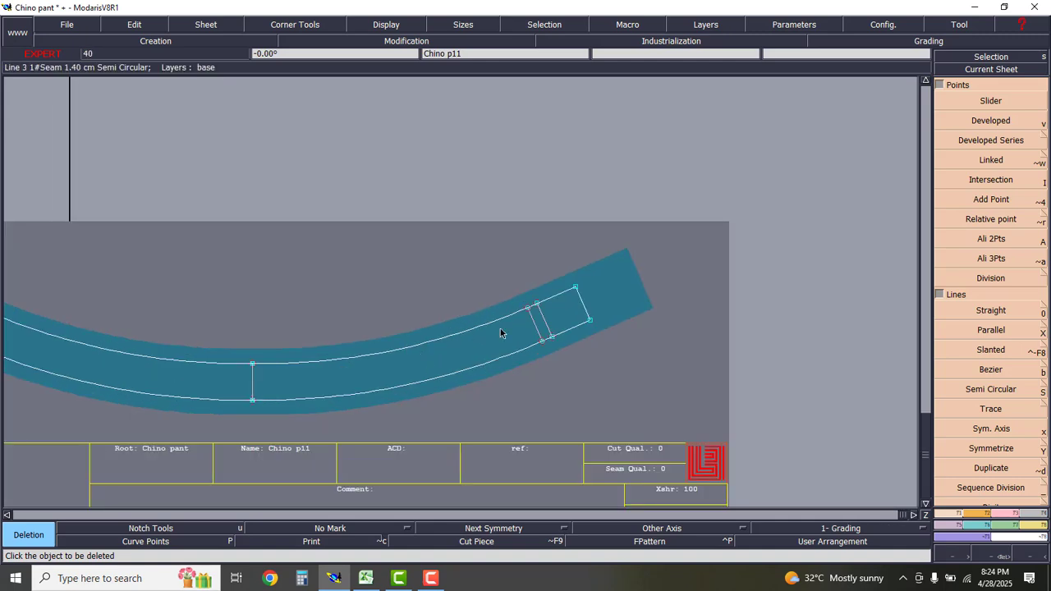
pyautogui.scroll(-2, 499, 328)
pyautogui.scroll(2, 402, 302)
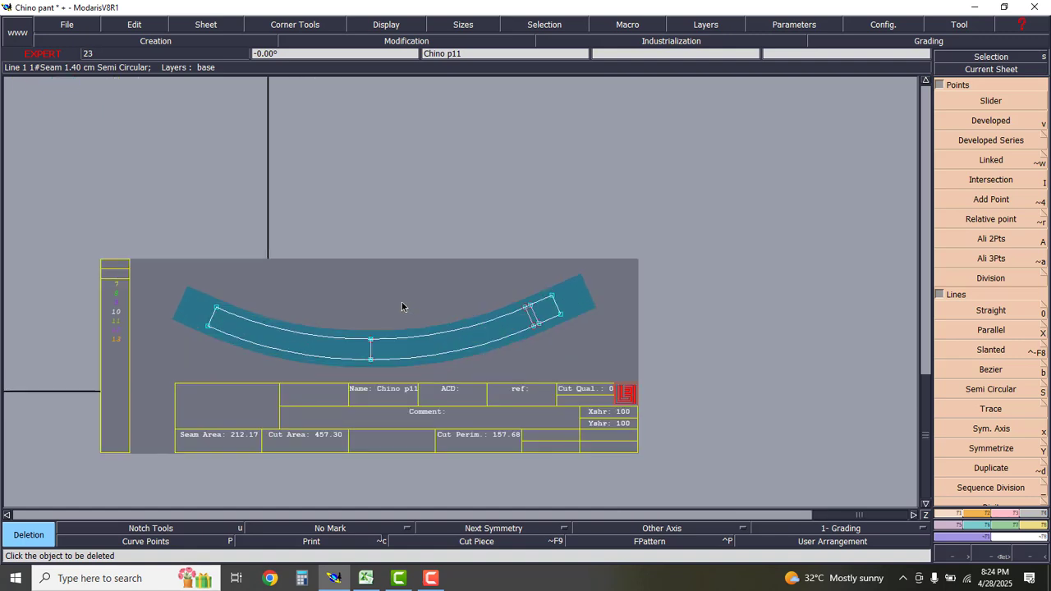
pyautogui.scroll(-2, 402, 302)
pyautogui.scroll(1, 415, 302)
pyautogui.scroll(2, 420, 303)
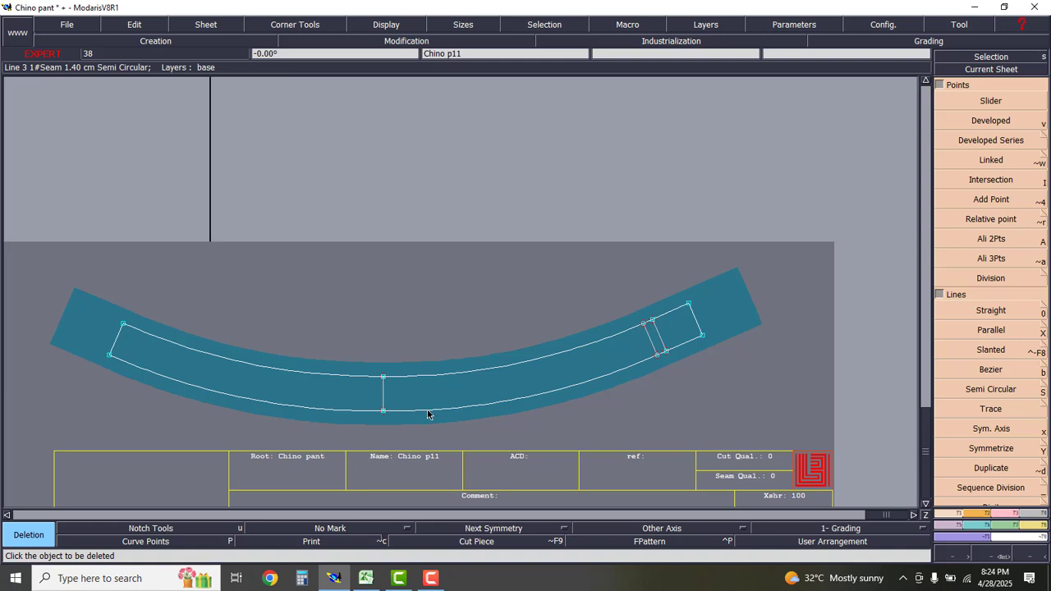
# - Add a dynamic length measure along the waistband's upper edge, from the end opposite the extension to the first extension line
pyautogui.click(1038, 525)
pyautogui.click(998, 157)
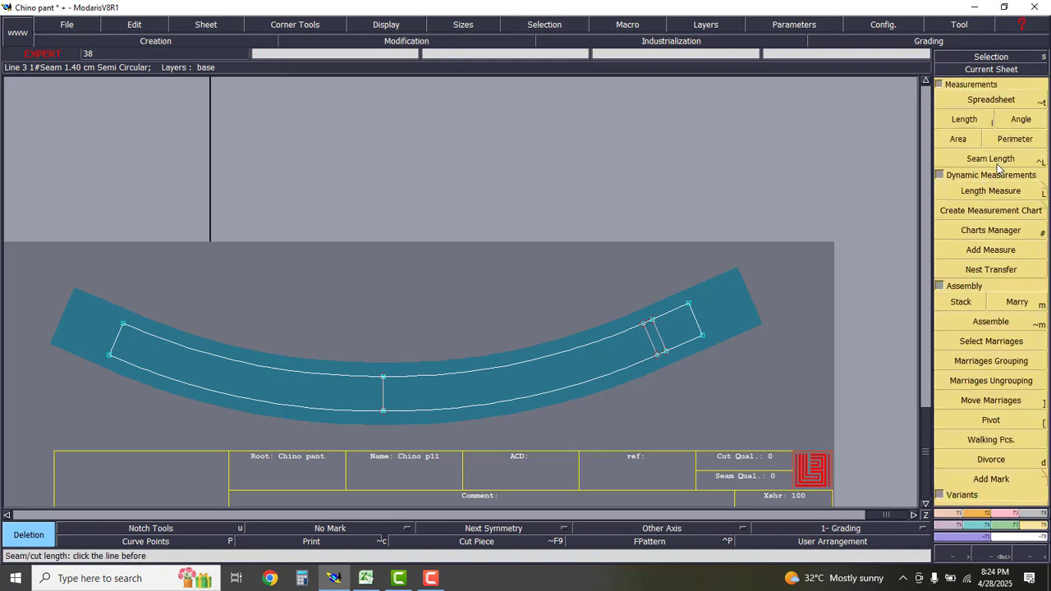
pyautogui.click(1000, 191)
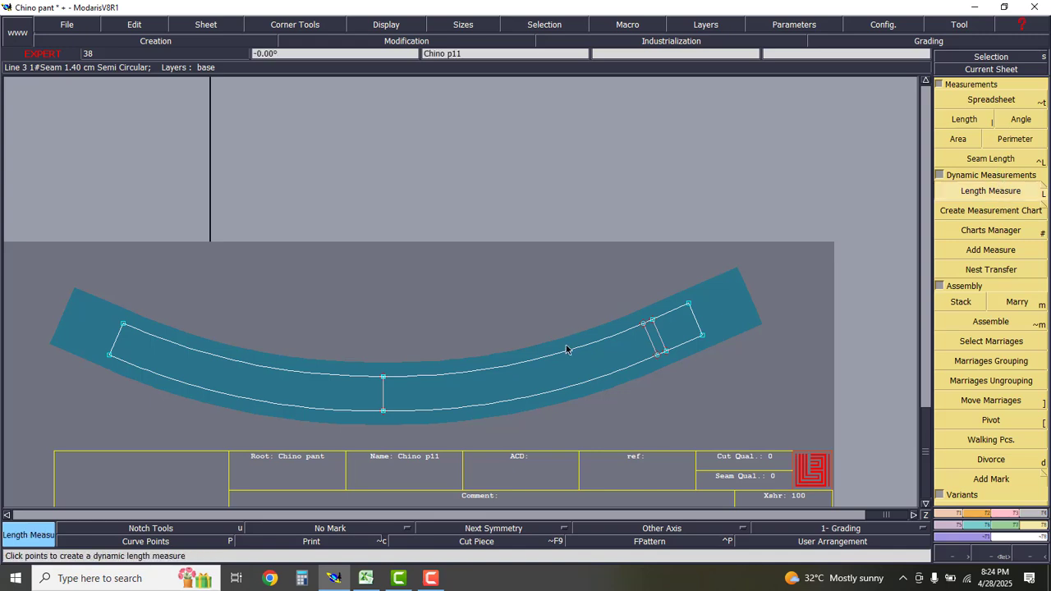
pyautogui.click(523, 326)
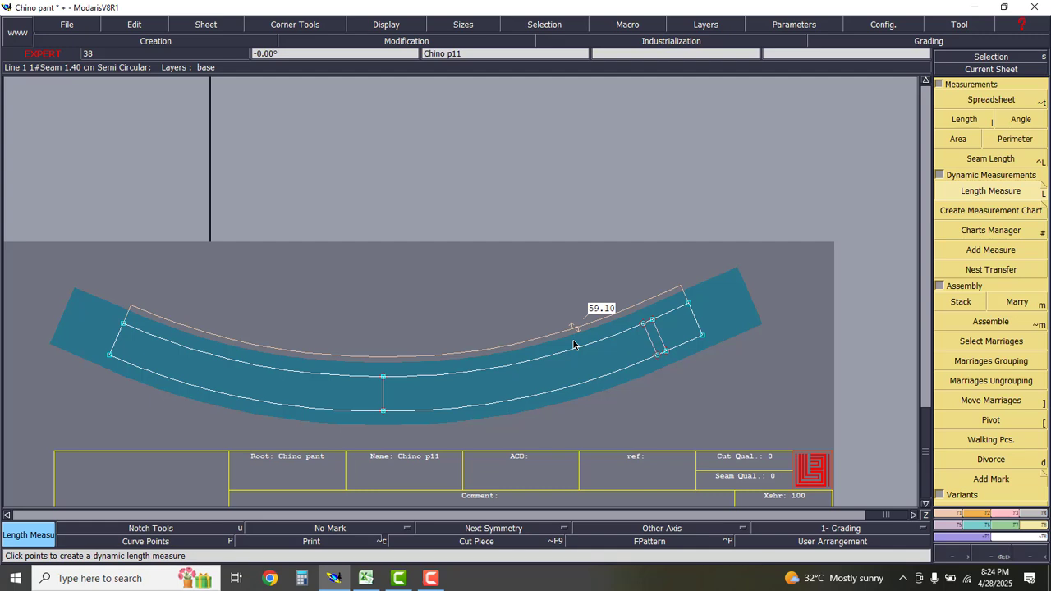
pyautogui.hotkey('ctrl', 'z')
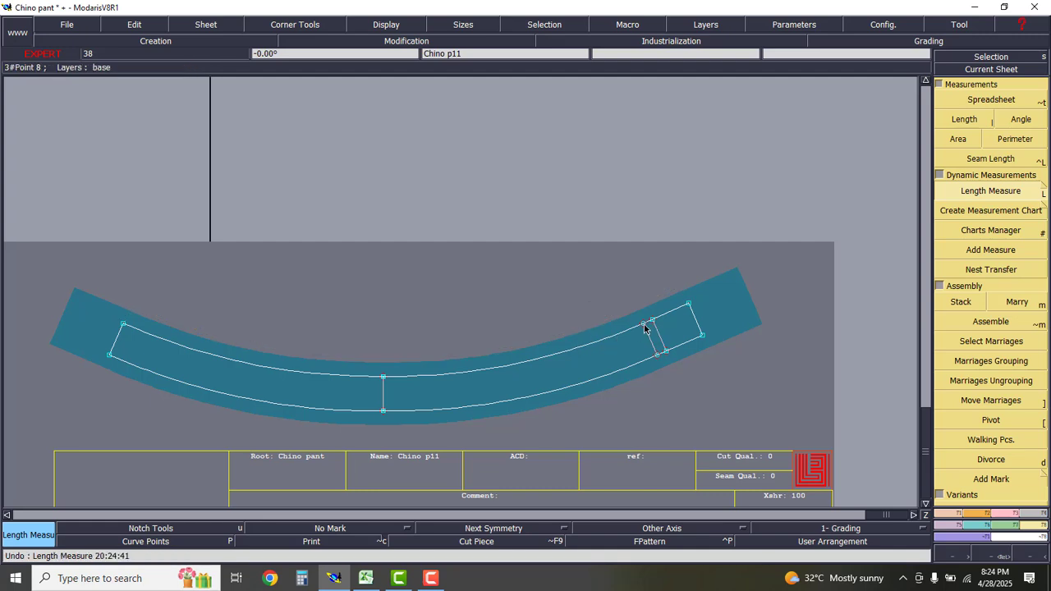
pyautogui.click(144, 303)
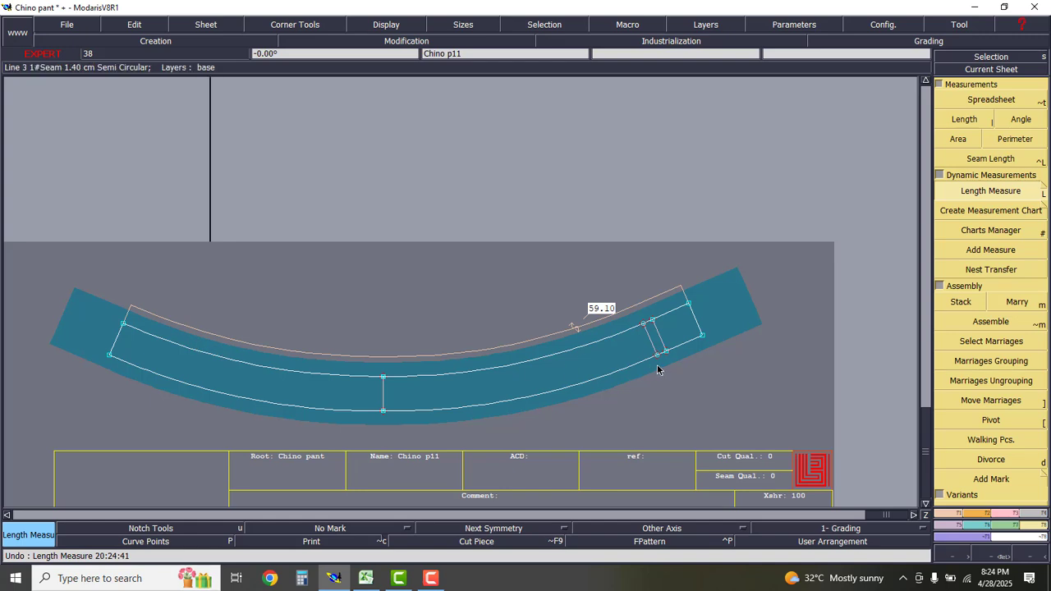
pyautogui.click(640, 327)
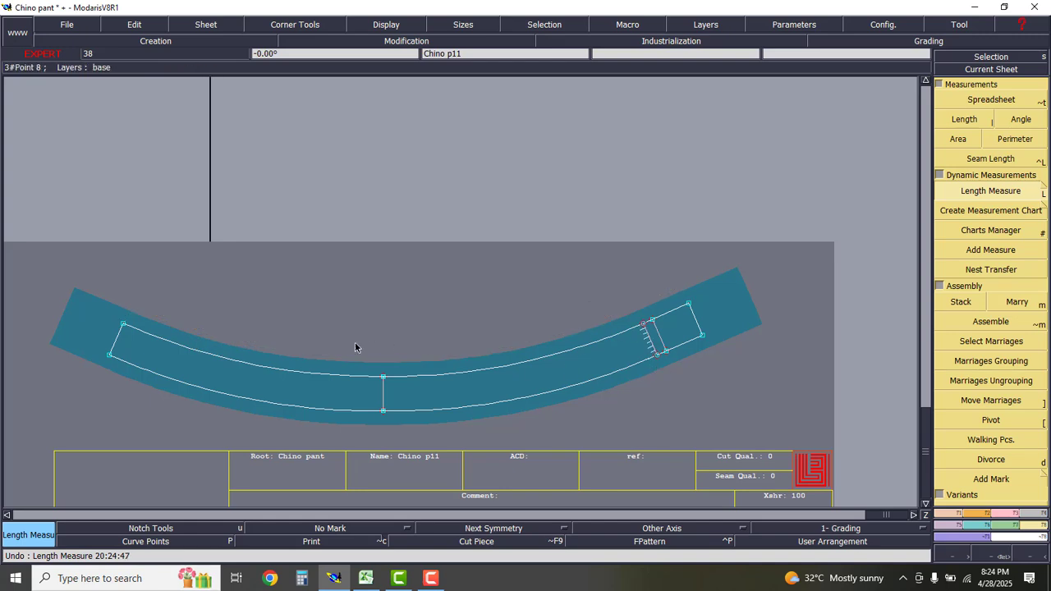
pyautogui.click(114, 324)
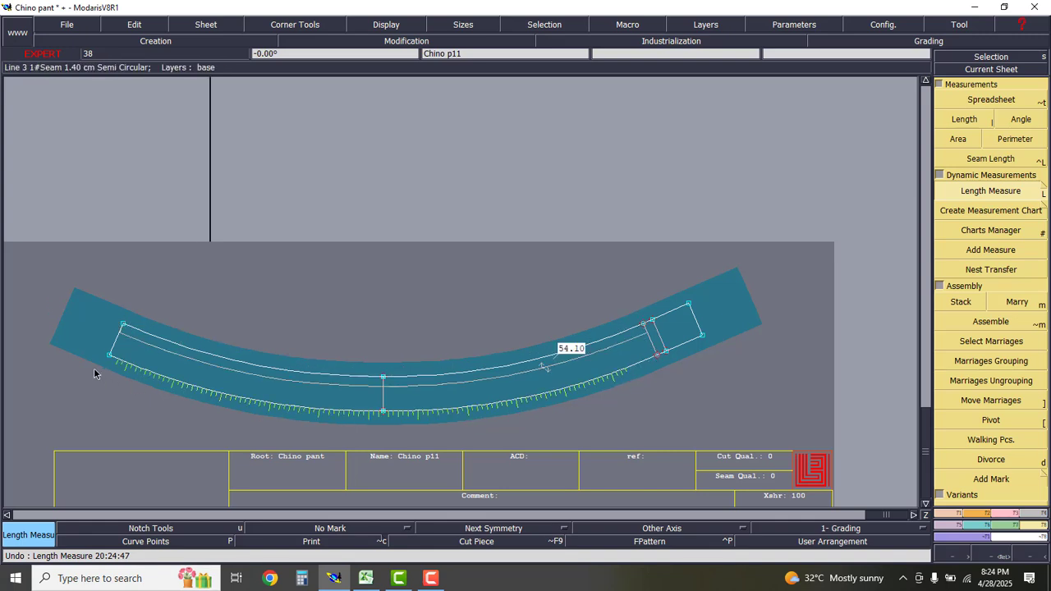
# - Add a dynamic length measure along the waistband's lower edge, from the end opposite the extension to the first extension line
pyautogui.click(64, 363)
pyautogui.click(302, 413)
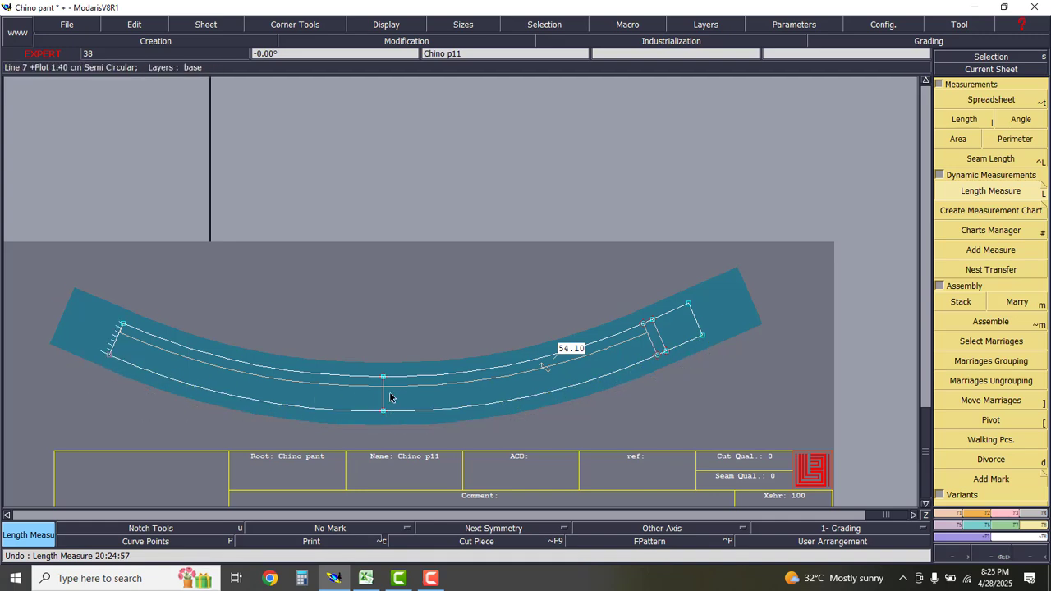
pyautogui.click(657, 358)
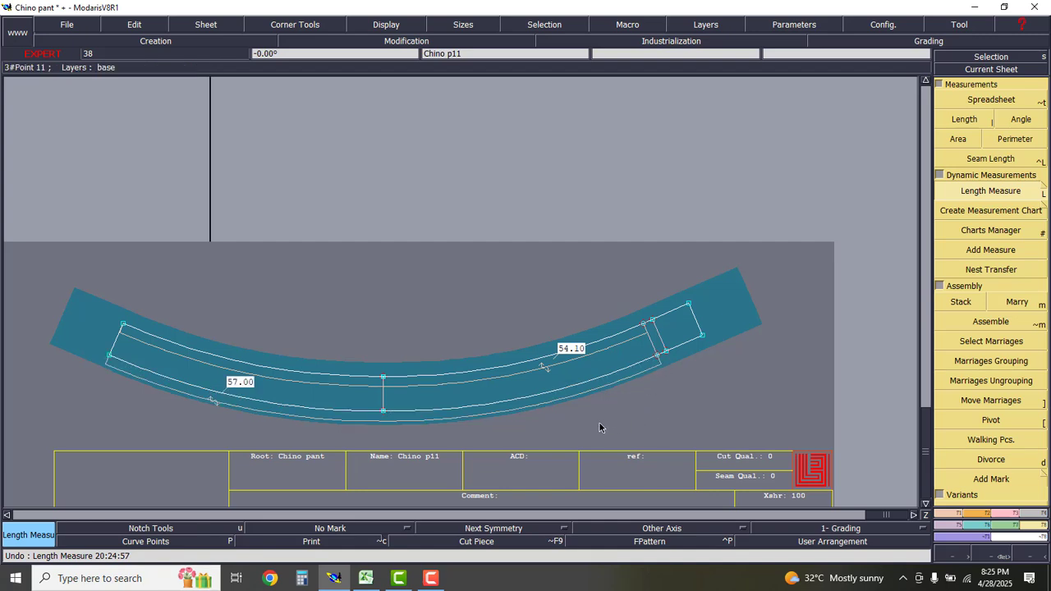
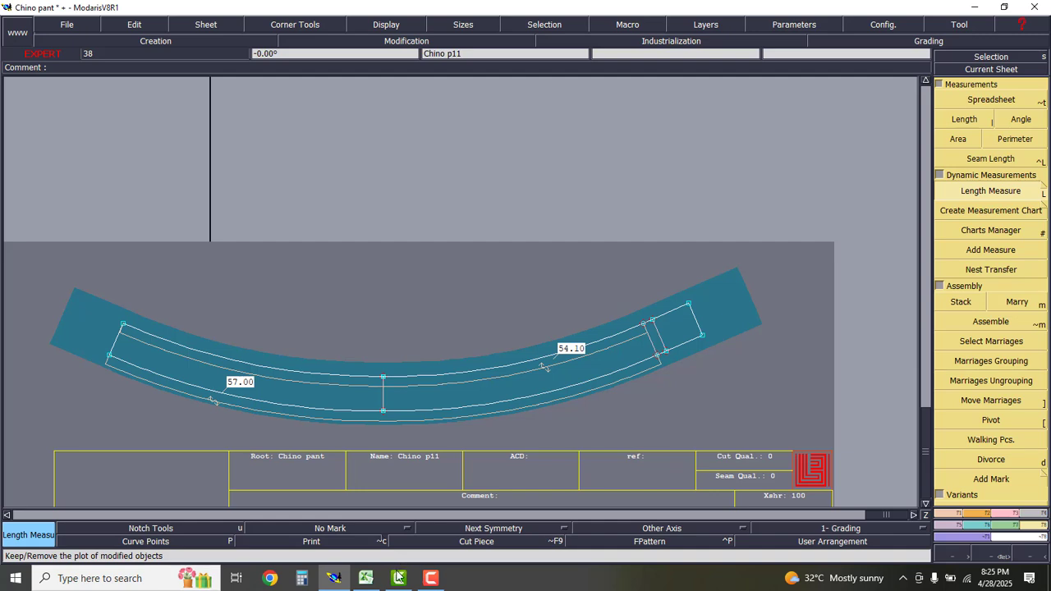
# - Switch to Excel to check the waistband in the chino pant sketches, and return to the pattern in Modaris
pyautogui.moveTo(338, 582)
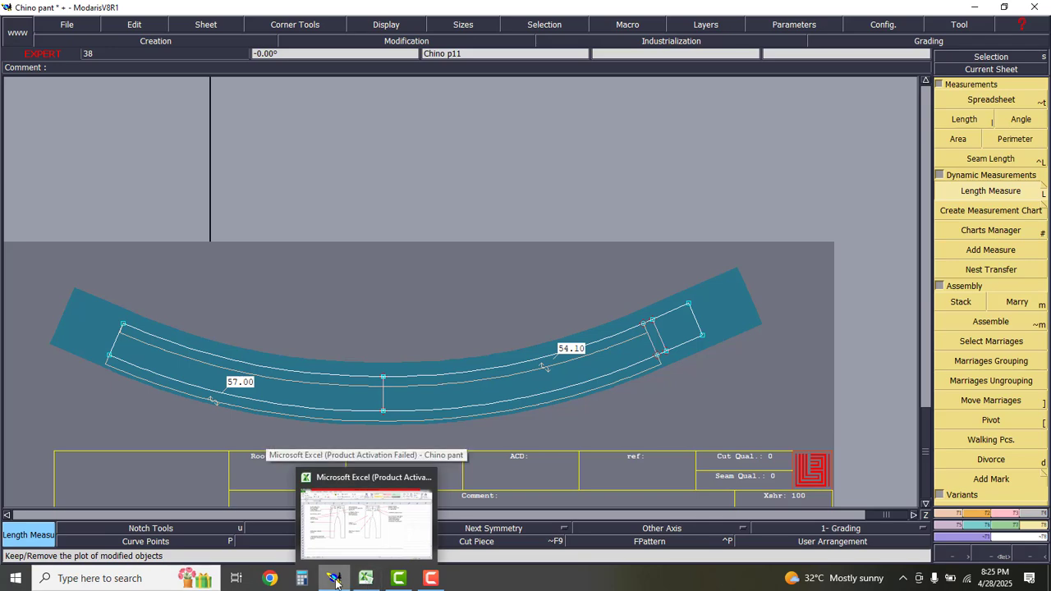
pyautogui.click(367, 582)
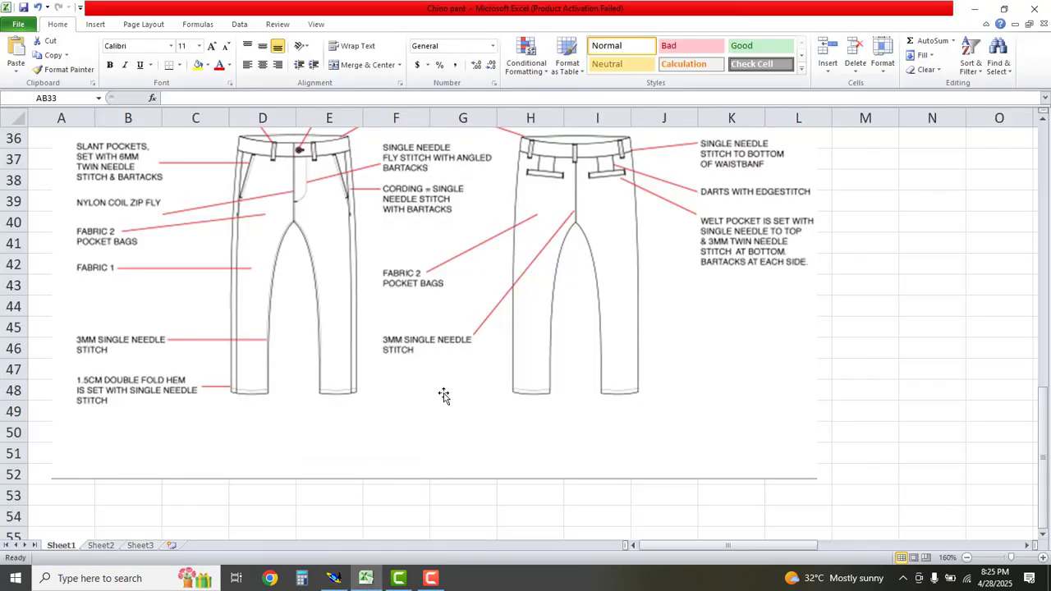
pyautogui.click(333, 578)
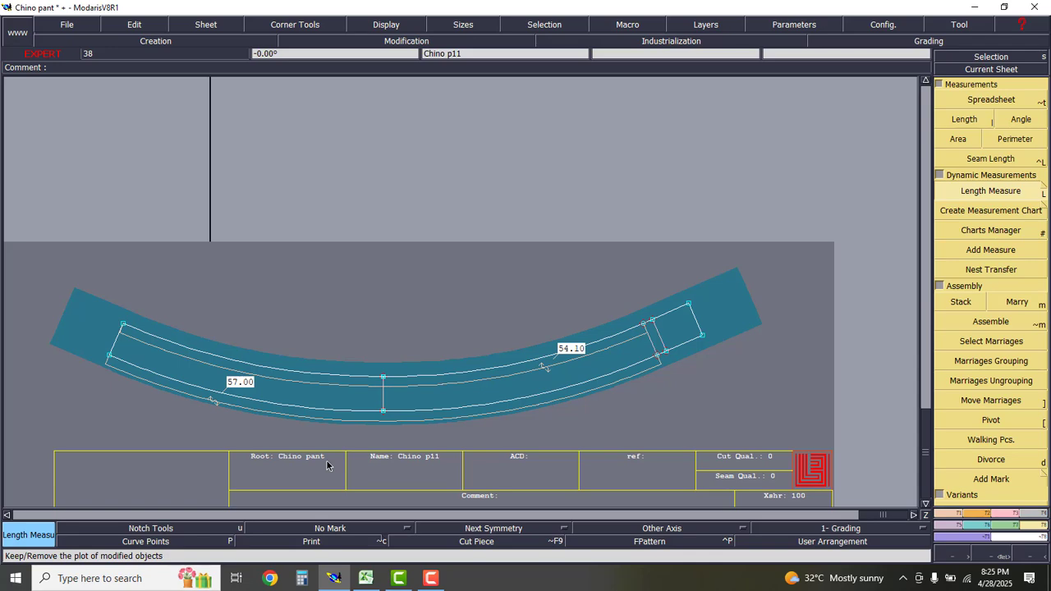
# - Arrange all the sheets and measure the front pattern's waist edge on the Chino pant2 sheet with a dynamic length
pyautogui.press('j')
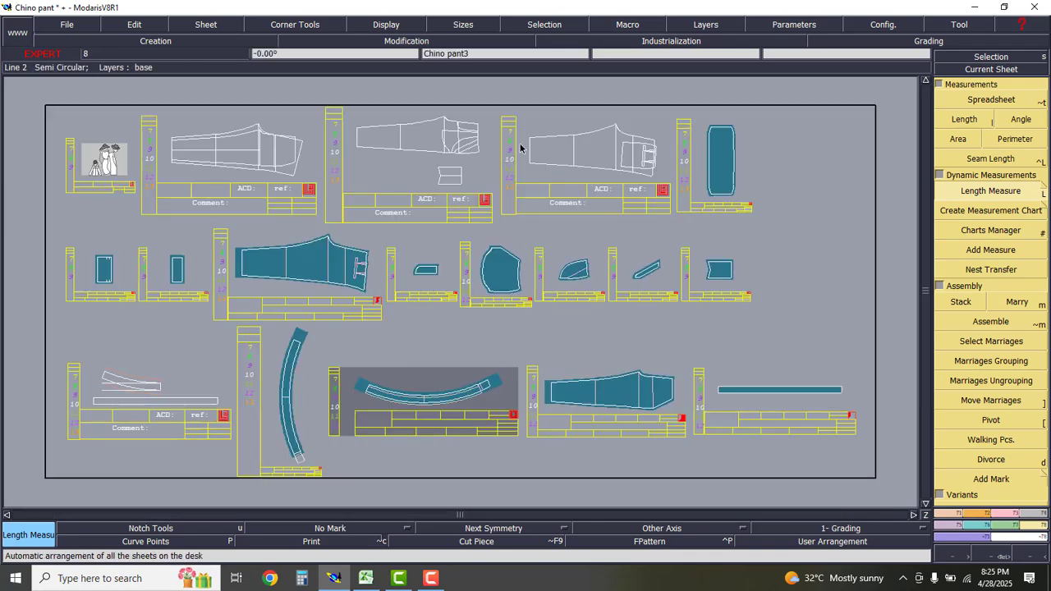
pyautogui.scroll(5, 519, 147)
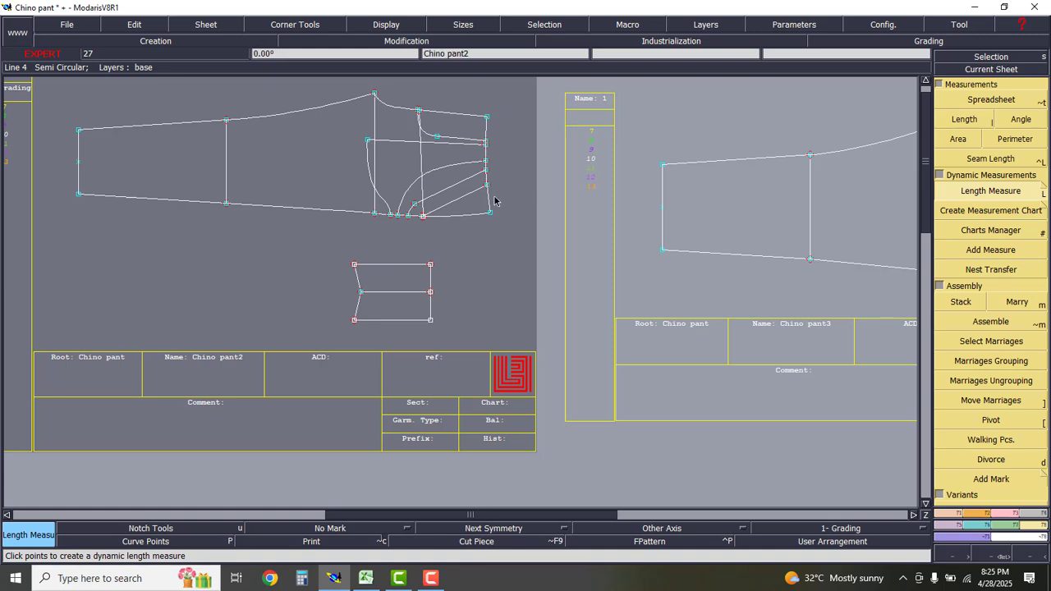
pyautogui.rightClick(588, 195)
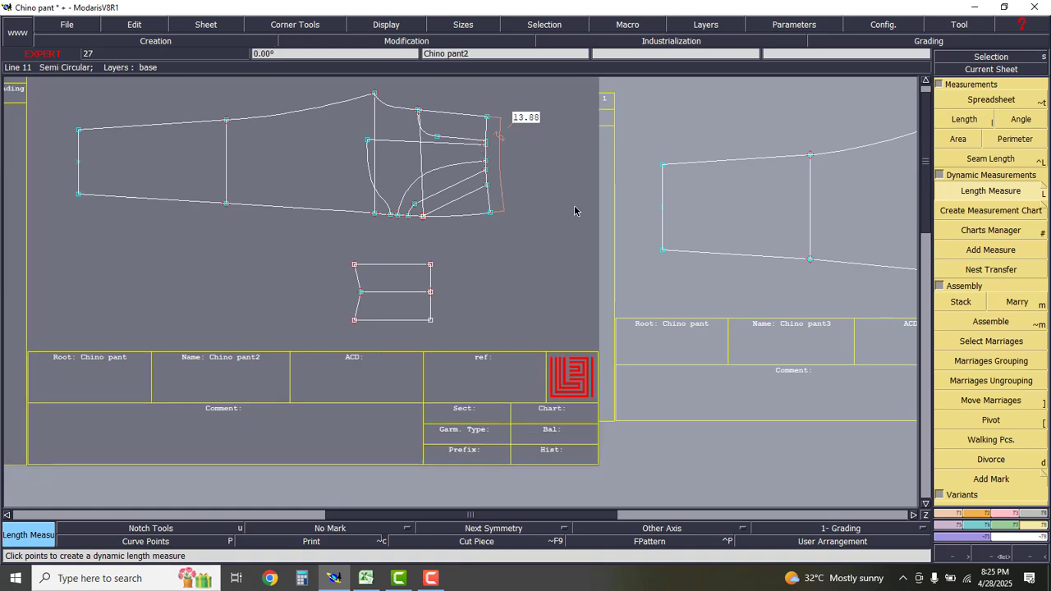
pyautogui.press('space')
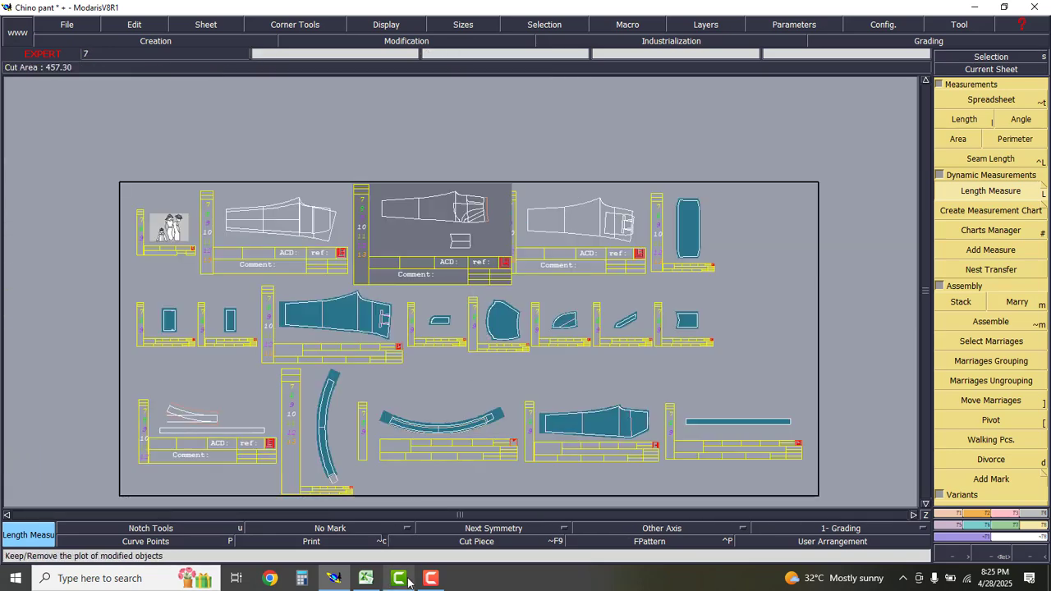
# - Look at the trouser sketches in Excel once more, and return to the curved waistband sheet in Modaris
pyautogui.click(341, 582)
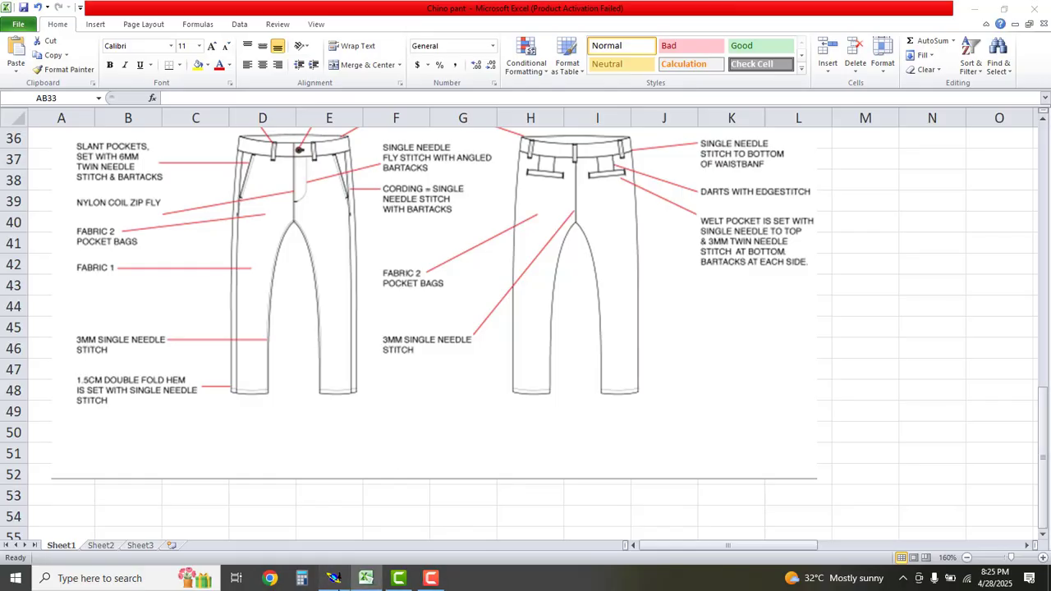
pyautogui.click(333, 578)
pyautogui.scroll(4, 422, 434)
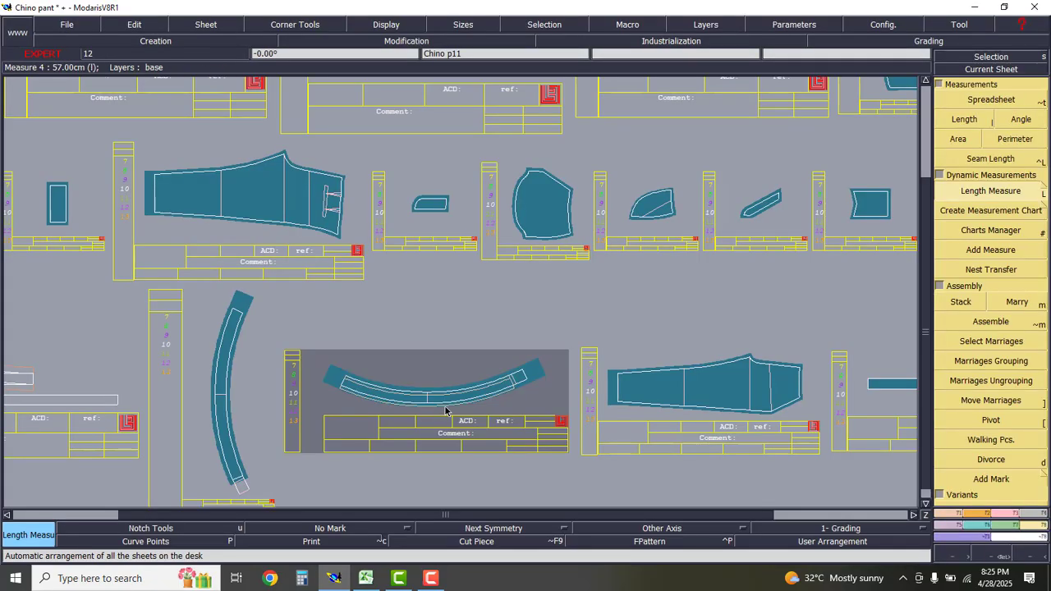
pyautogui.scroll(3, 448, 401)
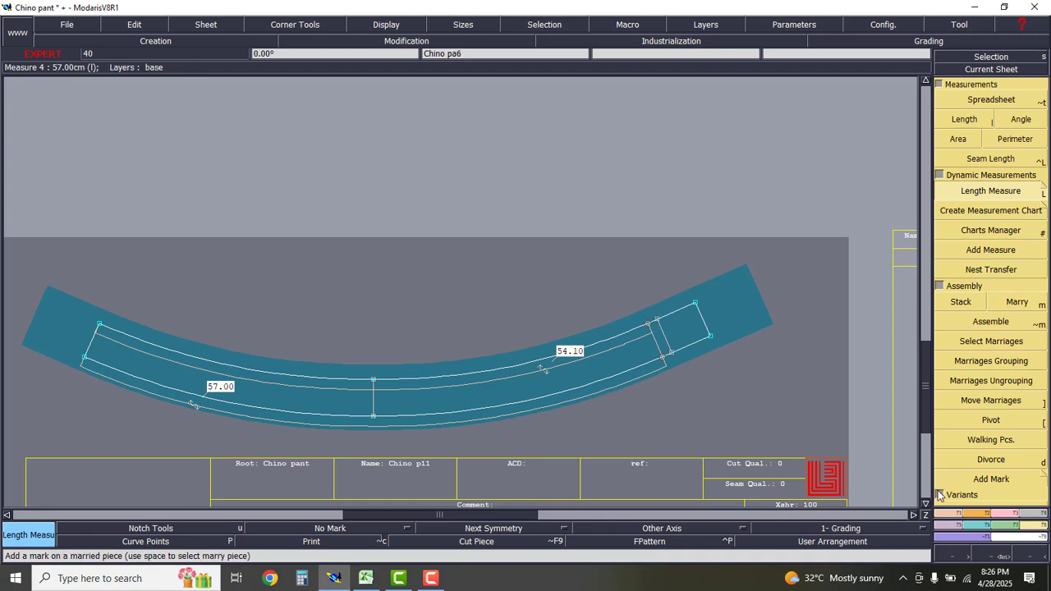
# - Try to create a parallel line about 3.1 cm inside the waistband's end opposite the extension, and undo it
pyautogui.click(952, 515)
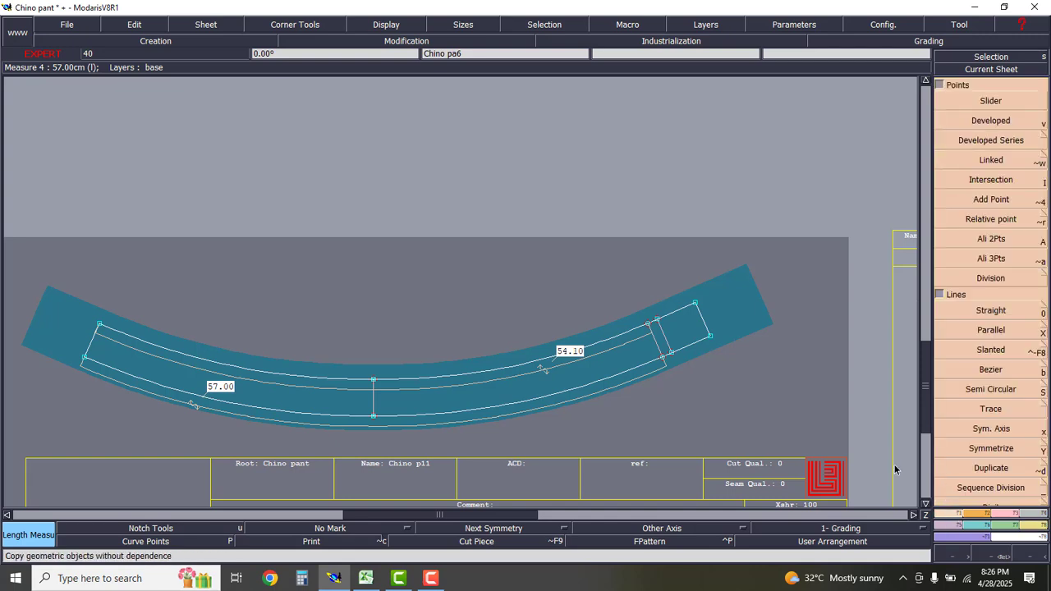
pyautogui.click(993, 330)
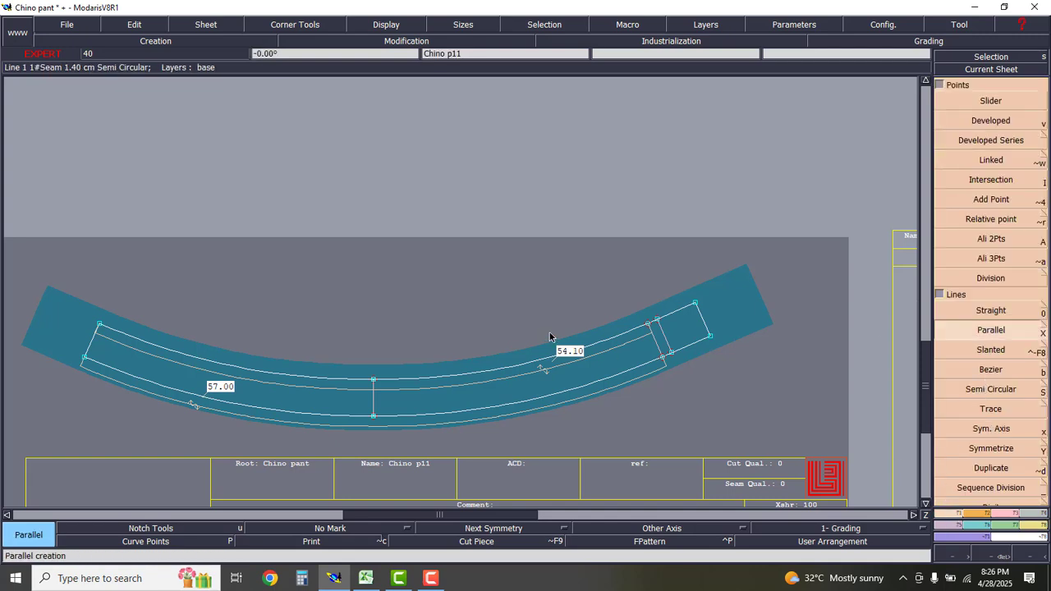
pyautogui.click(175, 371)
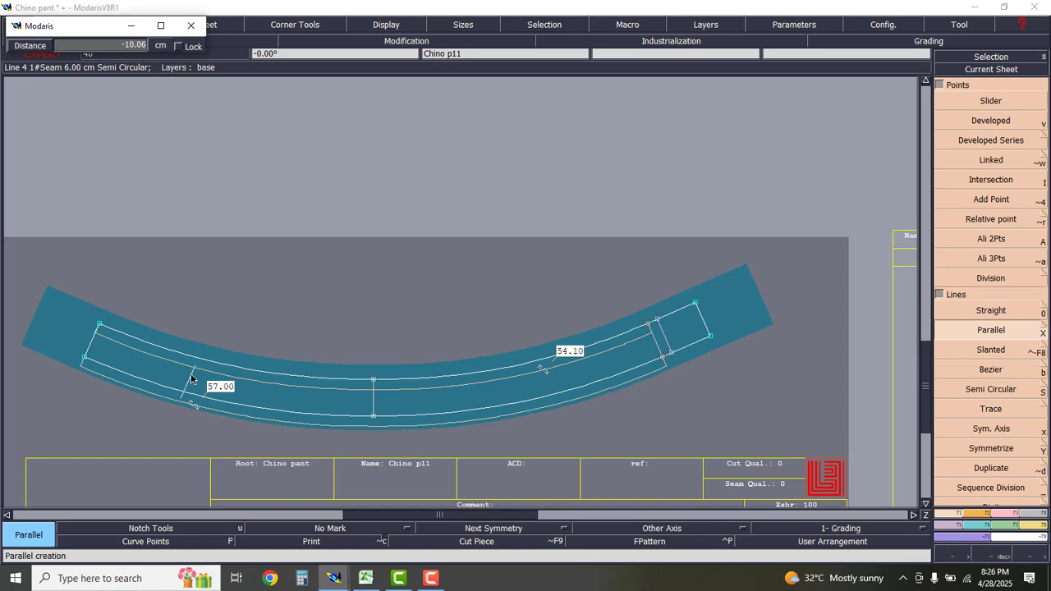
pyautogui.click(130, 368)
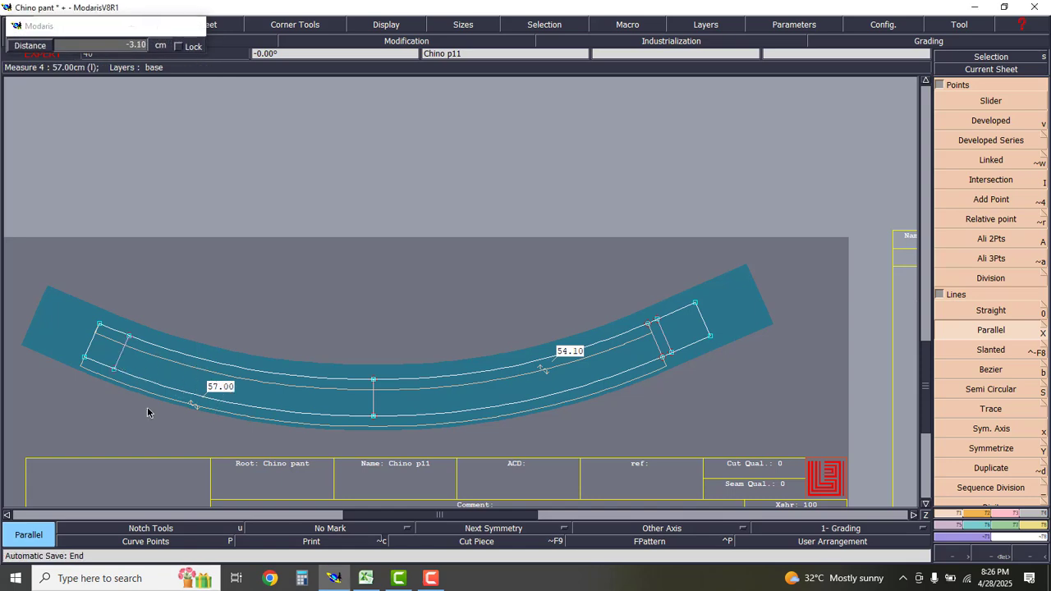
pyautogui.hotkey('ctrl', 'z')
# - Try to duplicate the waistband's end line opposite the extension further inside the piece, and undo the copy
pyautogui.hotkey('alt', 'd')
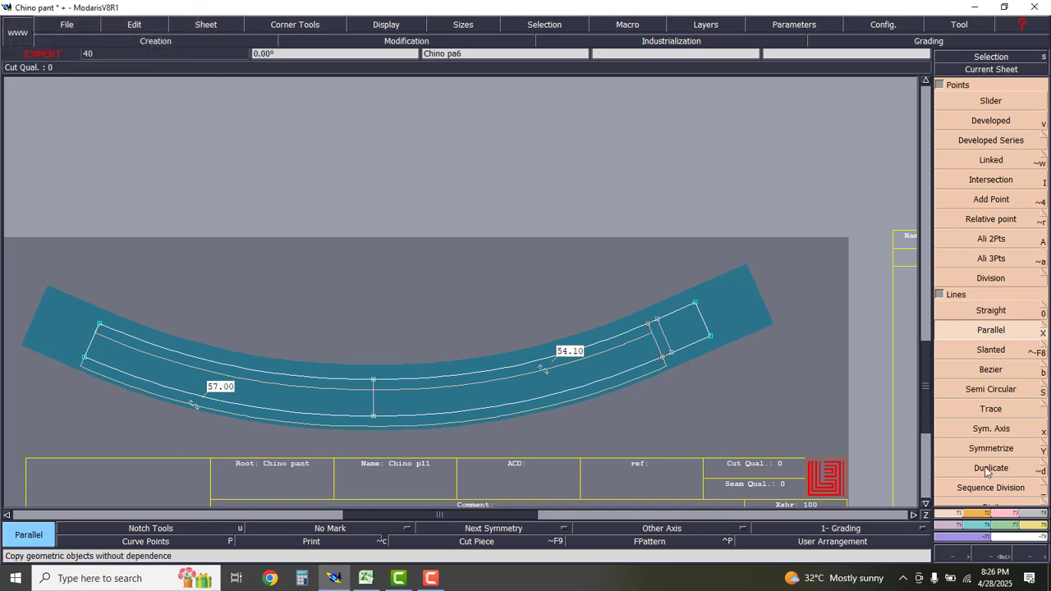
pyautogui.click(89, 351)
pyautogui.click(219, 438)
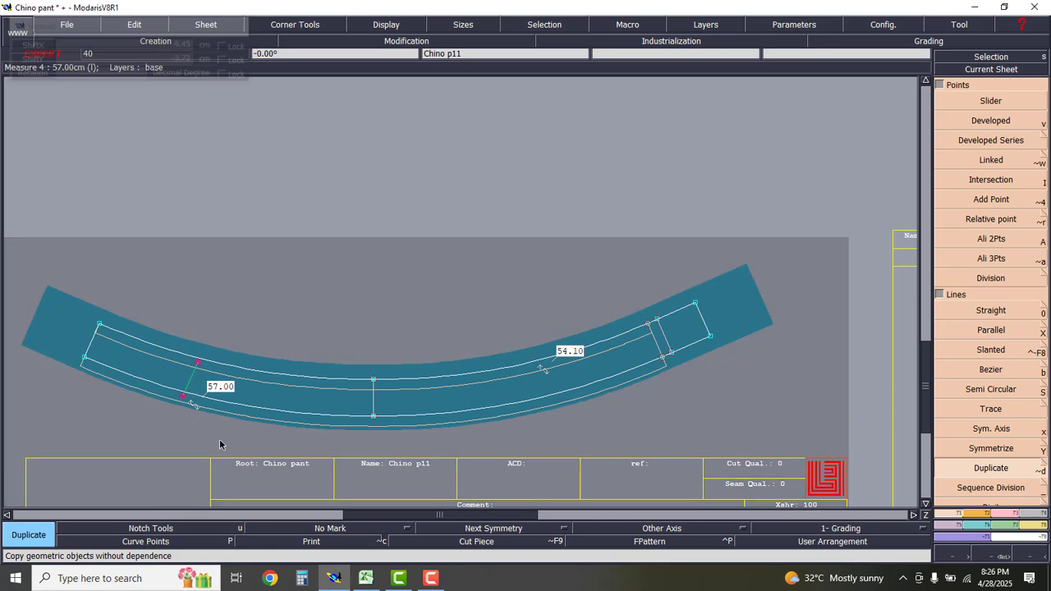
pyautogui.hotkey('ctrl', 'z')
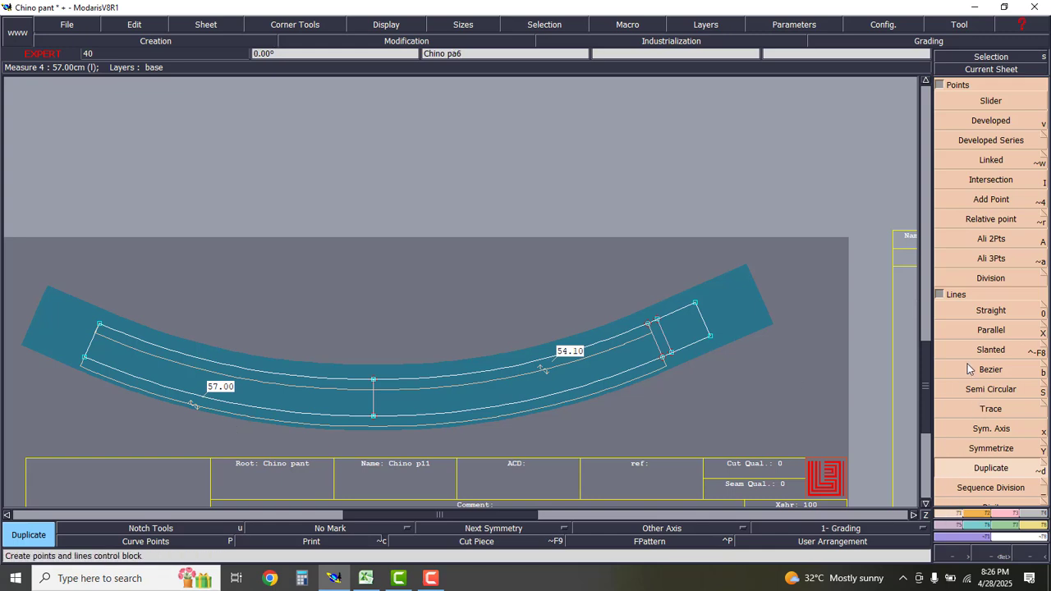
# - Create a developed point on the waistband's upper edge at a curve length of 13.88 cm from the end opposite the extension
pyautogui.click(991, 121)
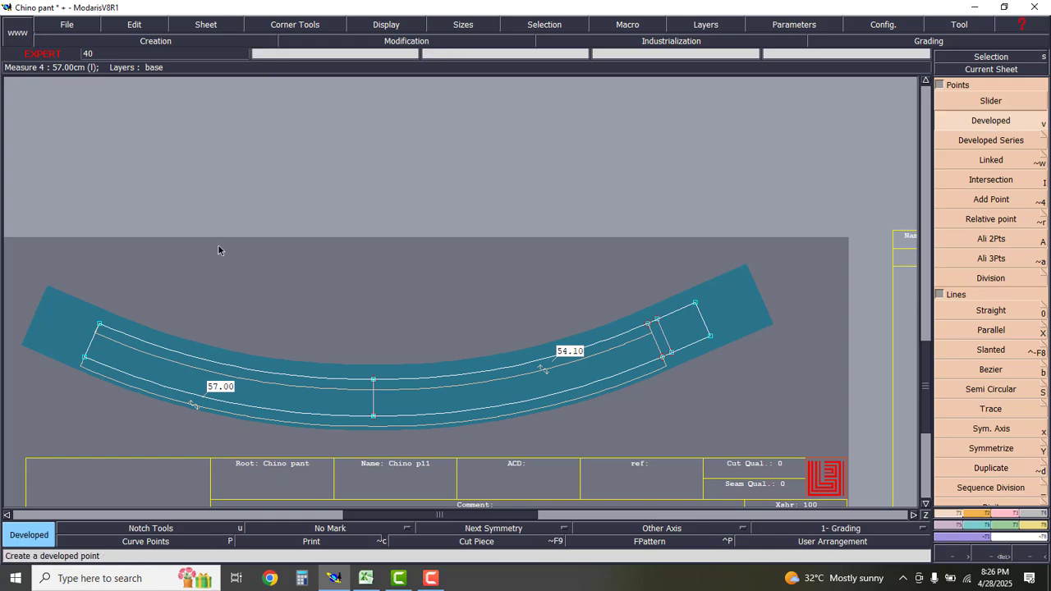
pyautogui.click(99, 326)
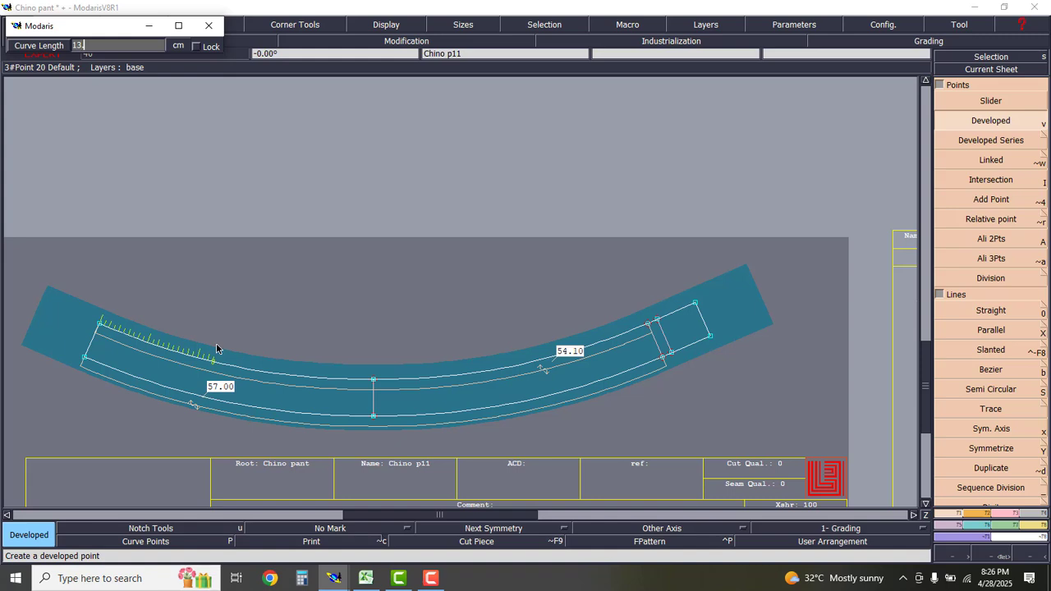
pyautogui.click(216, 343)
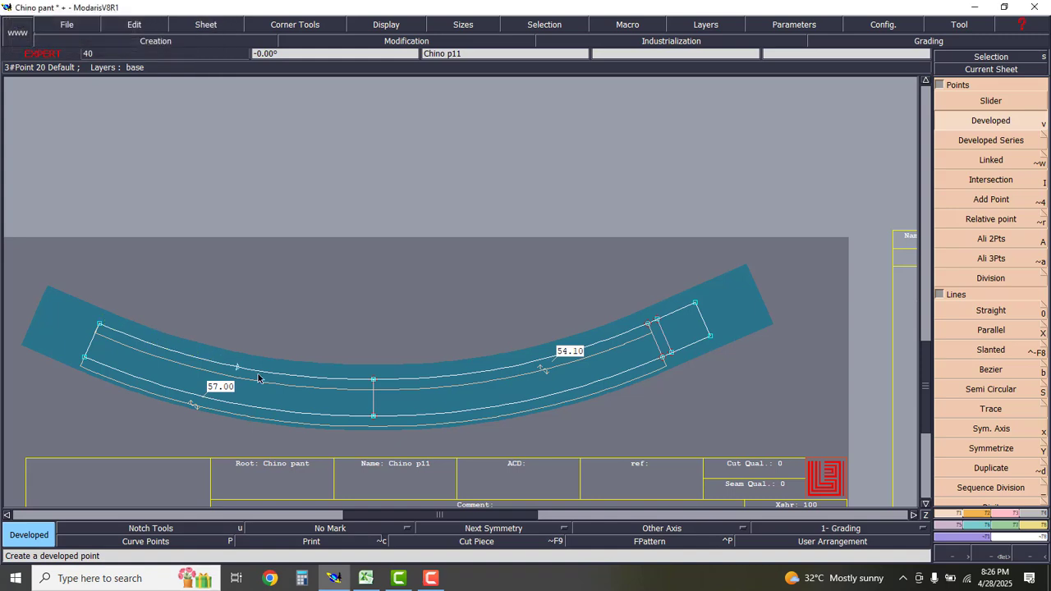
# - Insert the developed point into the waistband's upper edge, then try a straight line from it across the band and undo the line
pyautogui.click(1015, 525)
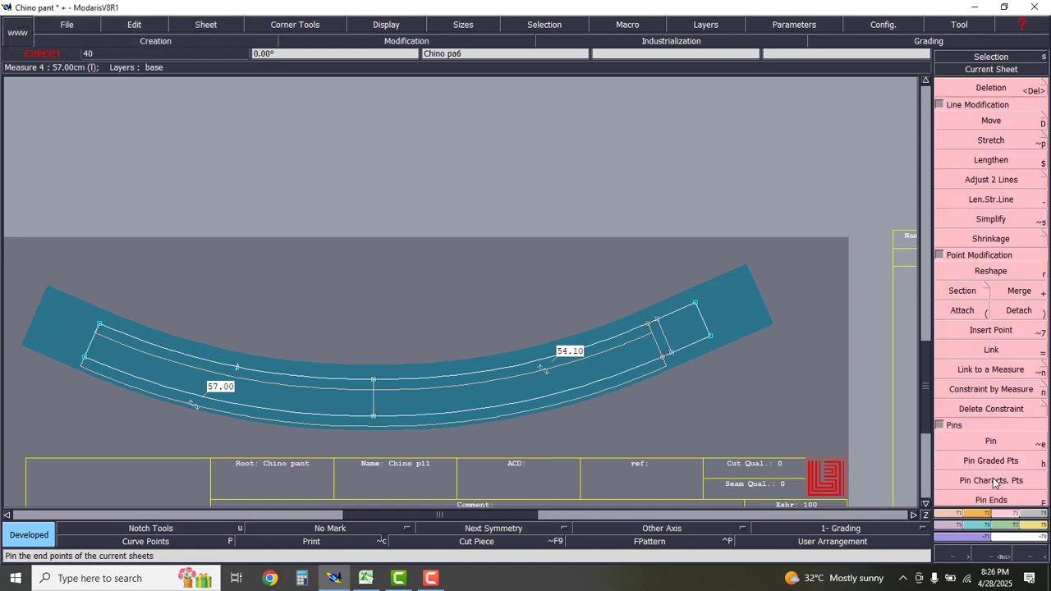
pyautogui.click(993, 330)
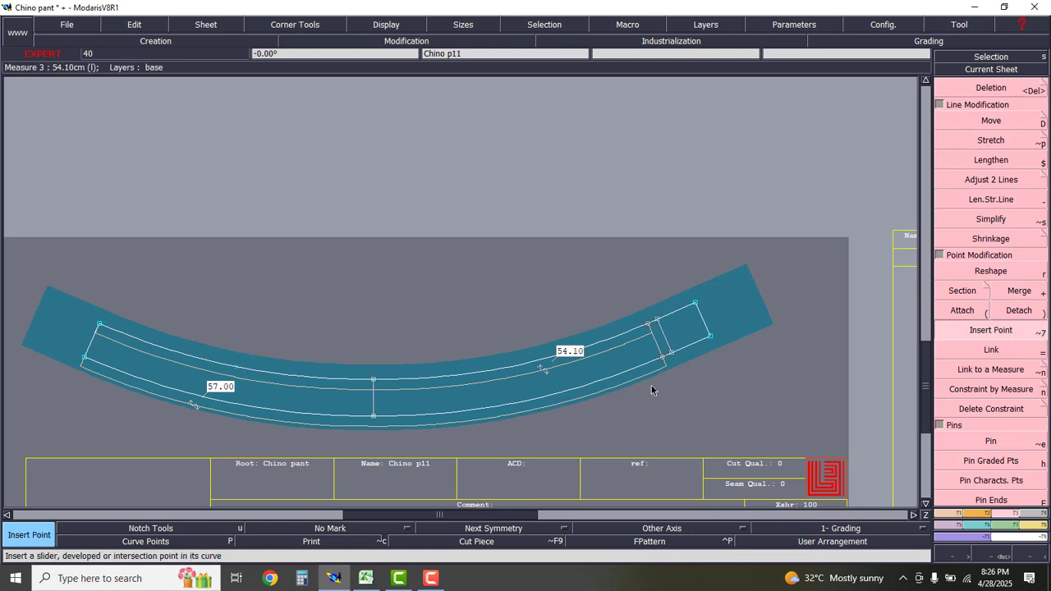
pyautogui.click(944, 524)
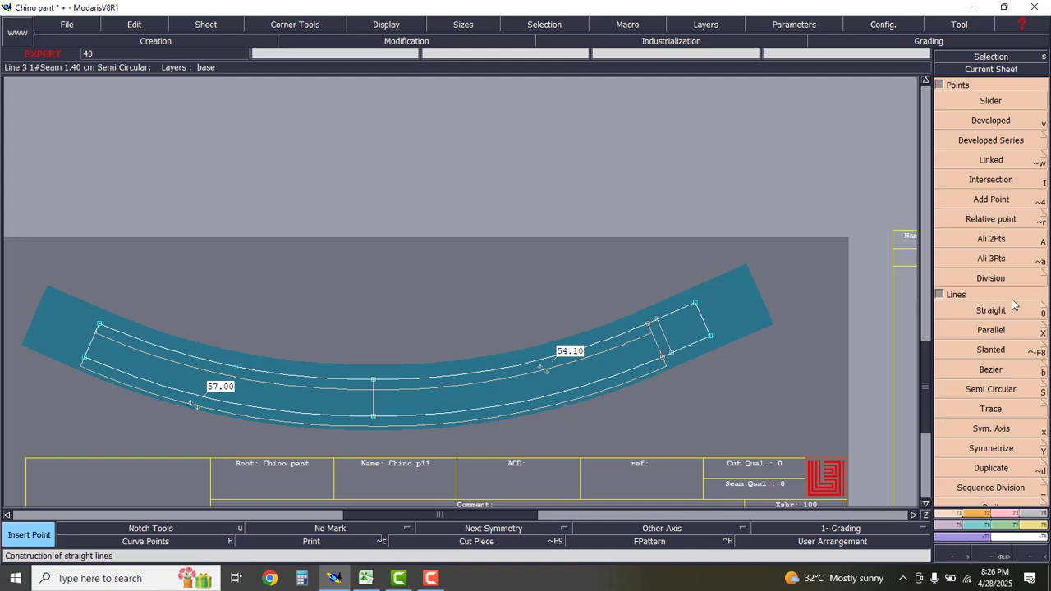
pyautogui.click(1007, 310)
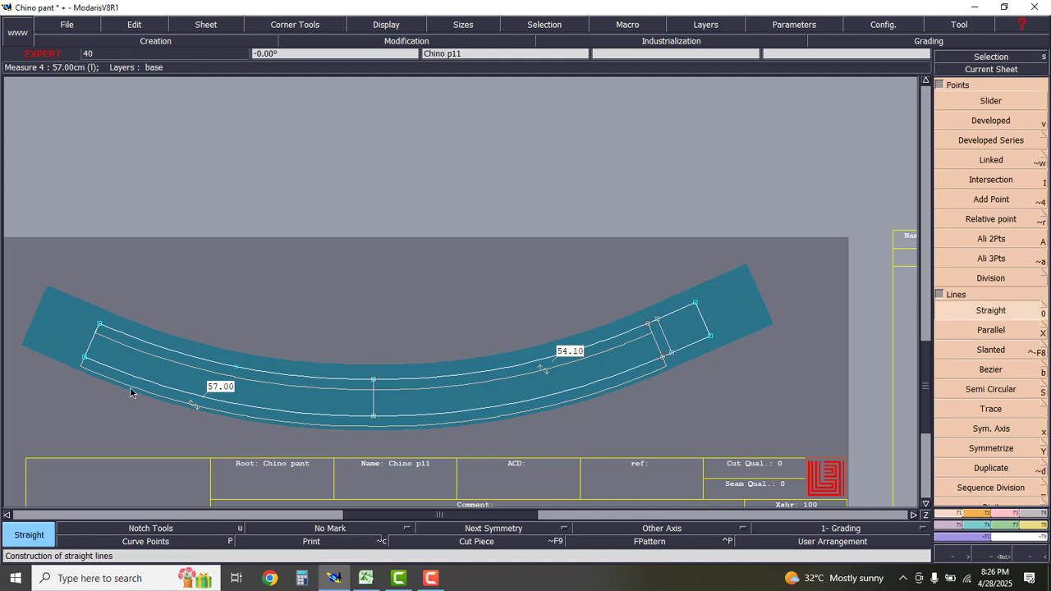
pyautogui.click(237, 370)
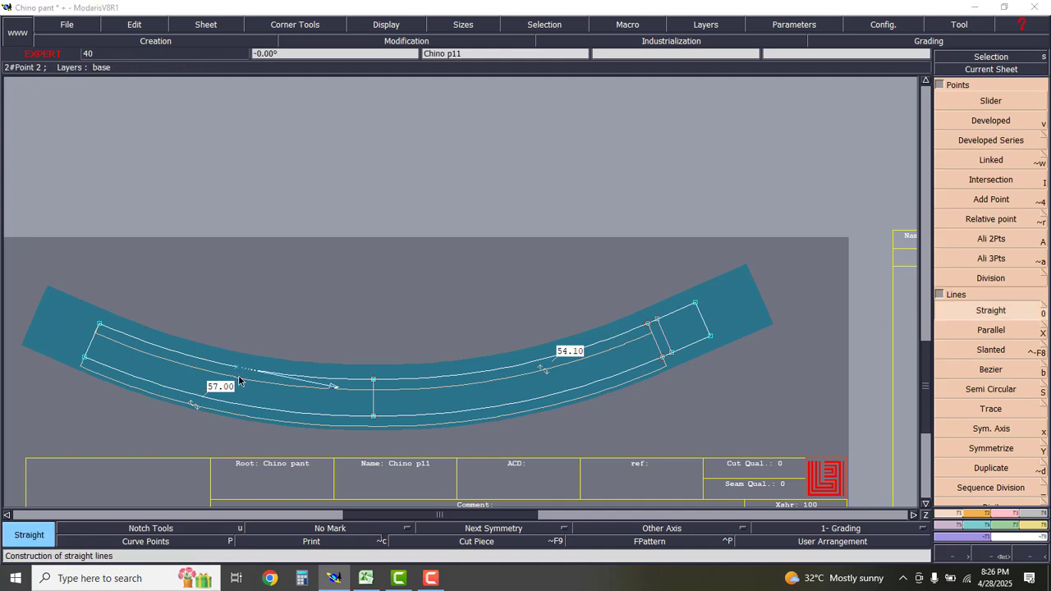
pyautogui.click(230, 417)
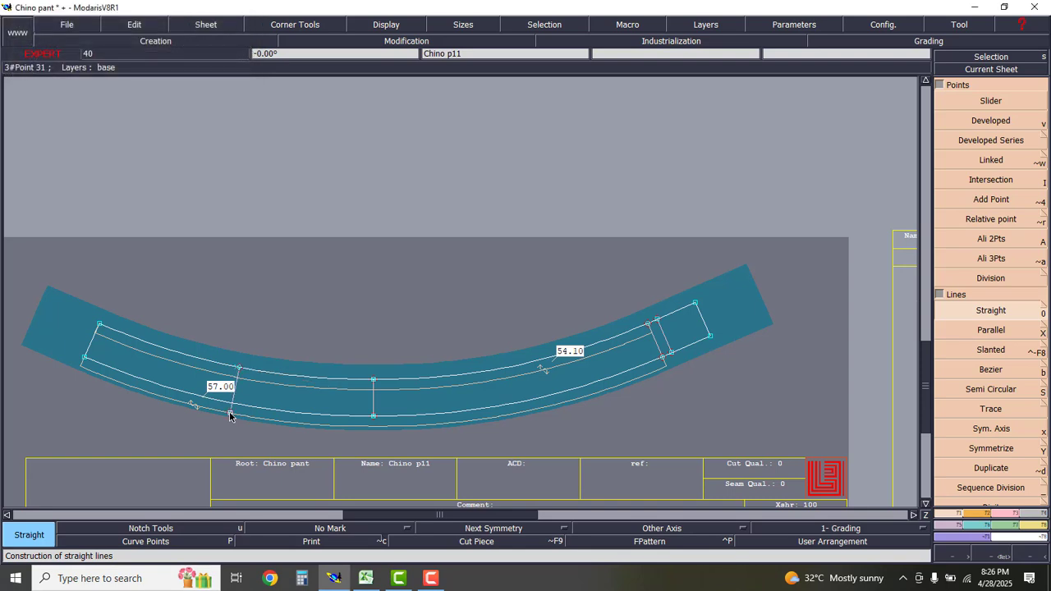
pyautogui.scroll(2, 243, 408)
pyautogui.hotkey('ctrl', 'z')
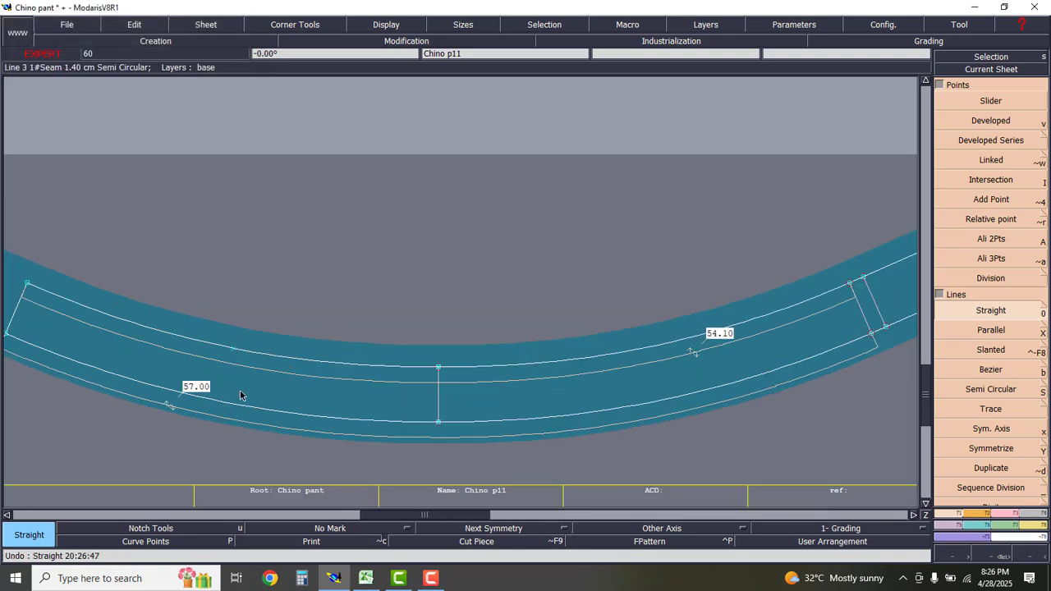
# - Draw a straight line from the inserted upper-edge point across the waistband to just past its lower edge
pyautogui.scroll(1, 223, 385)
pyautogui.click(238, 331)
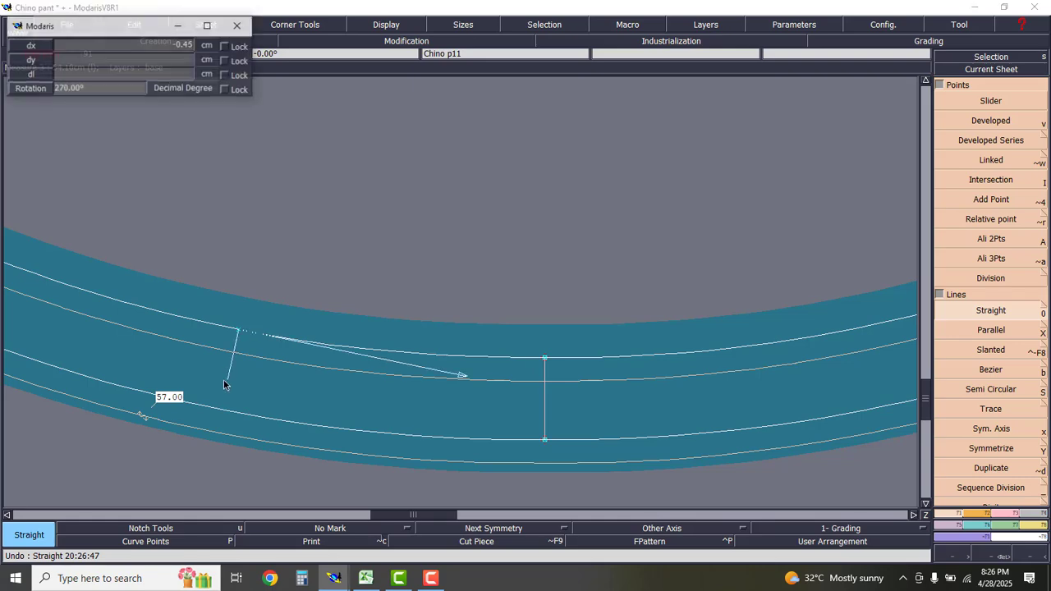
pyautogui.click(218, 439)
pyautogui.scroll(-3, 264, 408)
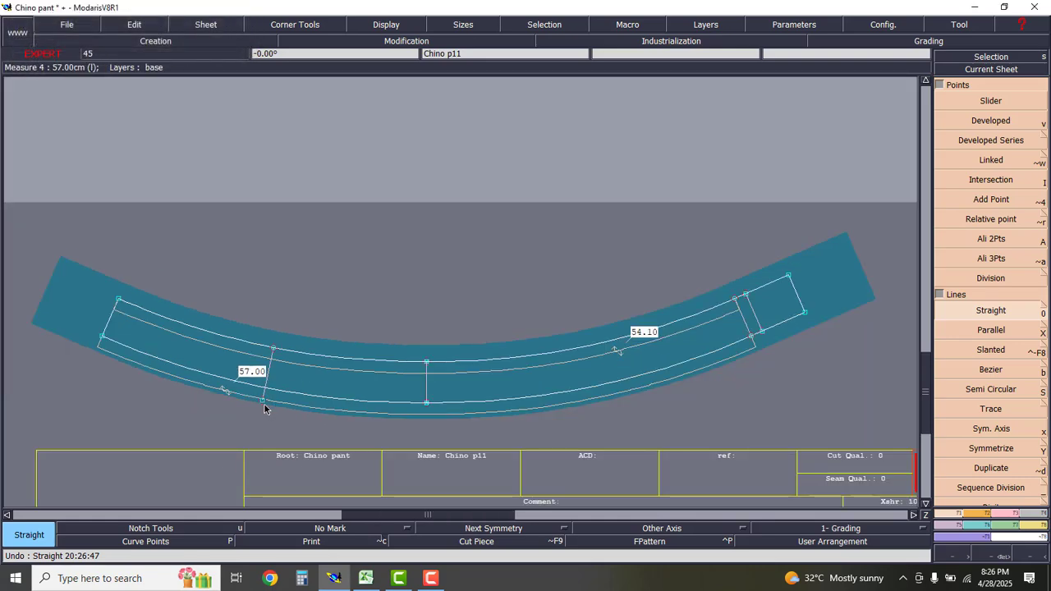
pyautogui.scroll(4, 265, 409)
pyautogui.scroll(-1, 256, 370)
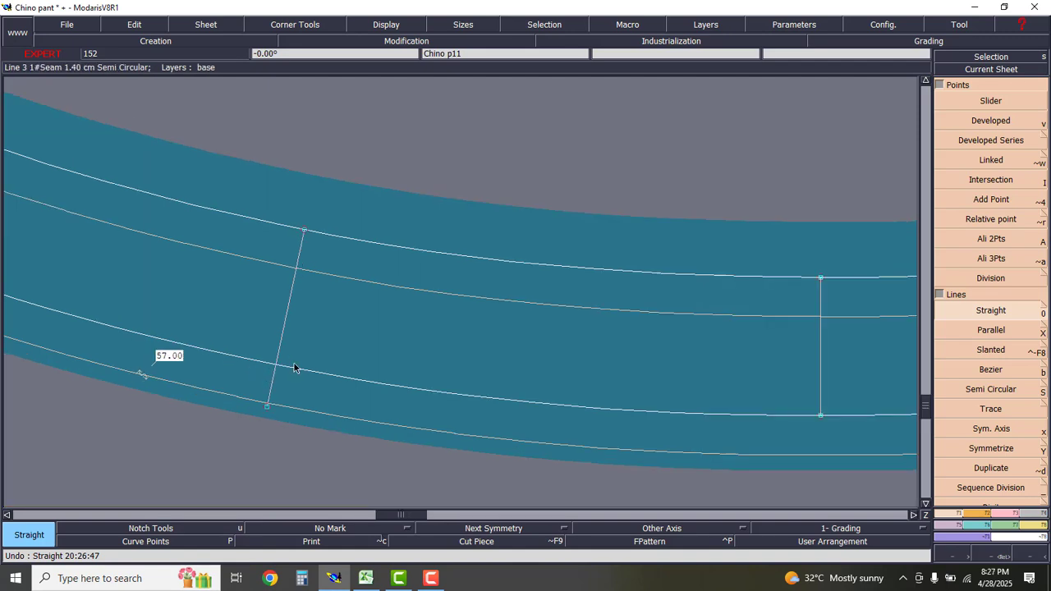
# - Delete the two length measures running along the waistband's upper and lower edges
pyautogui.scroll(-2, 294, 367)
pyautogui.press('Delete')
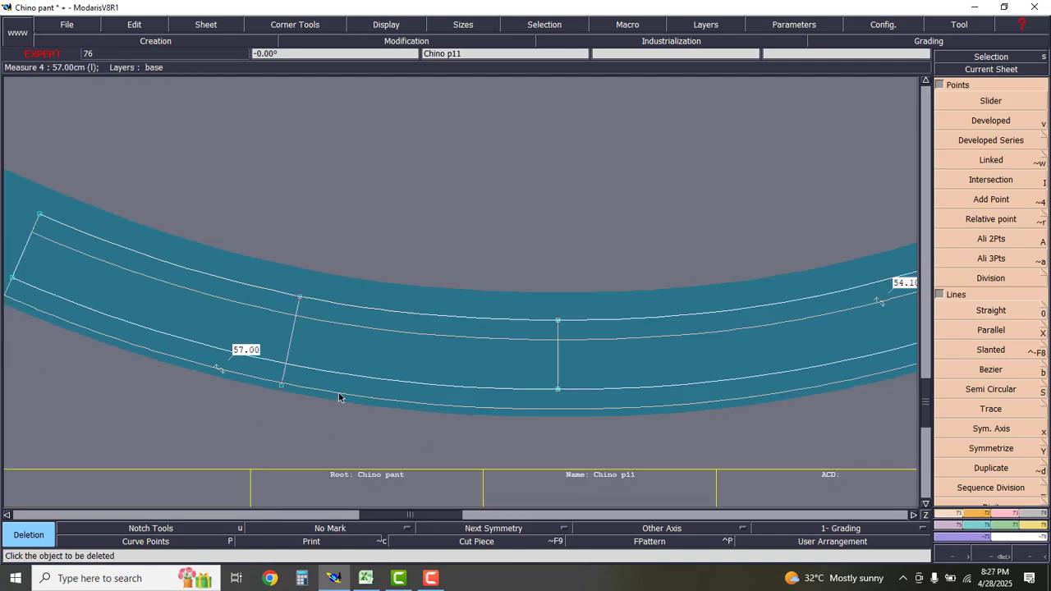
pyautogui.click(338, 398)
pyautogui.click(358, 332)
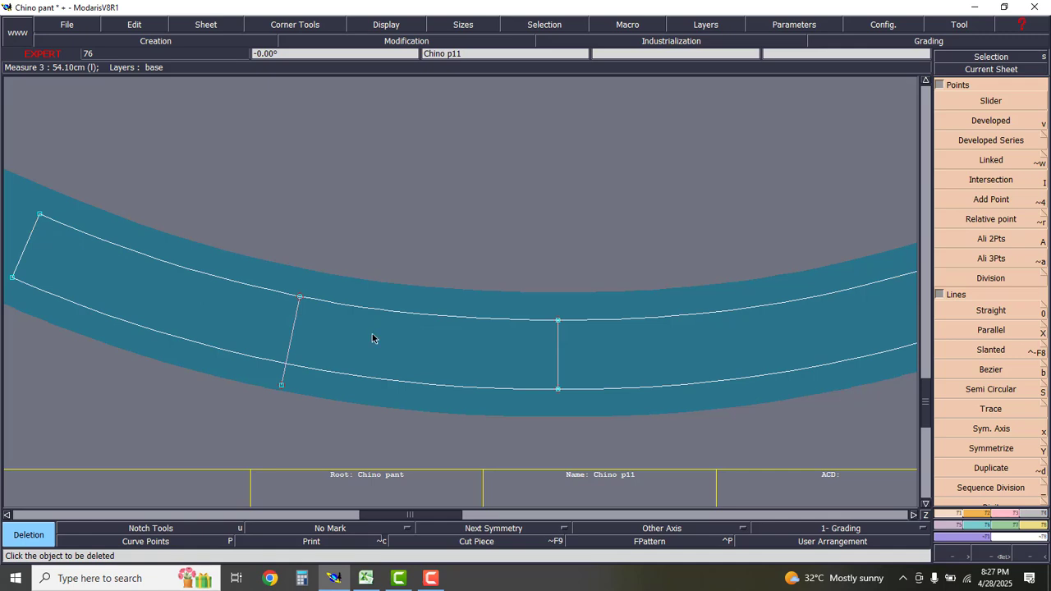
# - Trim the new cross line to the waistband's lower edge with Adjust 2 Lines
pyautogui.press('F2')
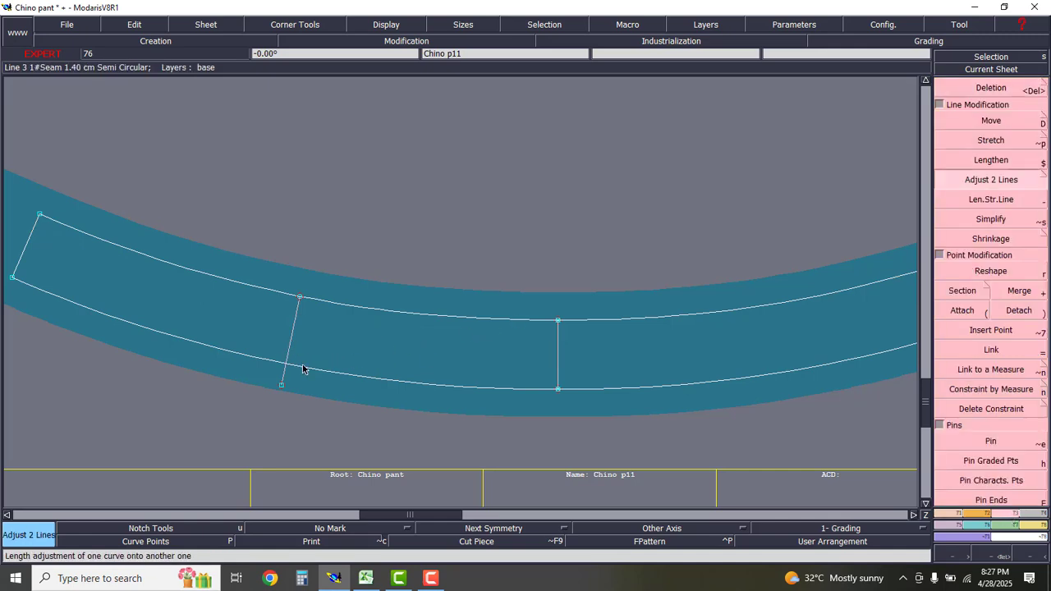
pyautogui.scroll(-1, 399, 344)
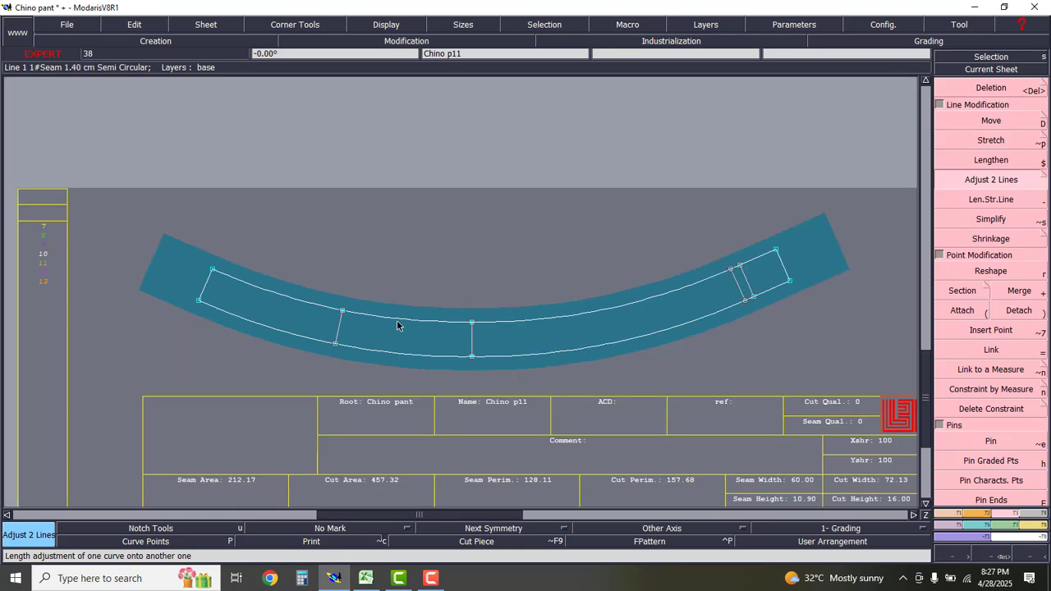
pyautogui.scroll(1, 443, 326)
pyautogui.scroll(-1, 533, 328)
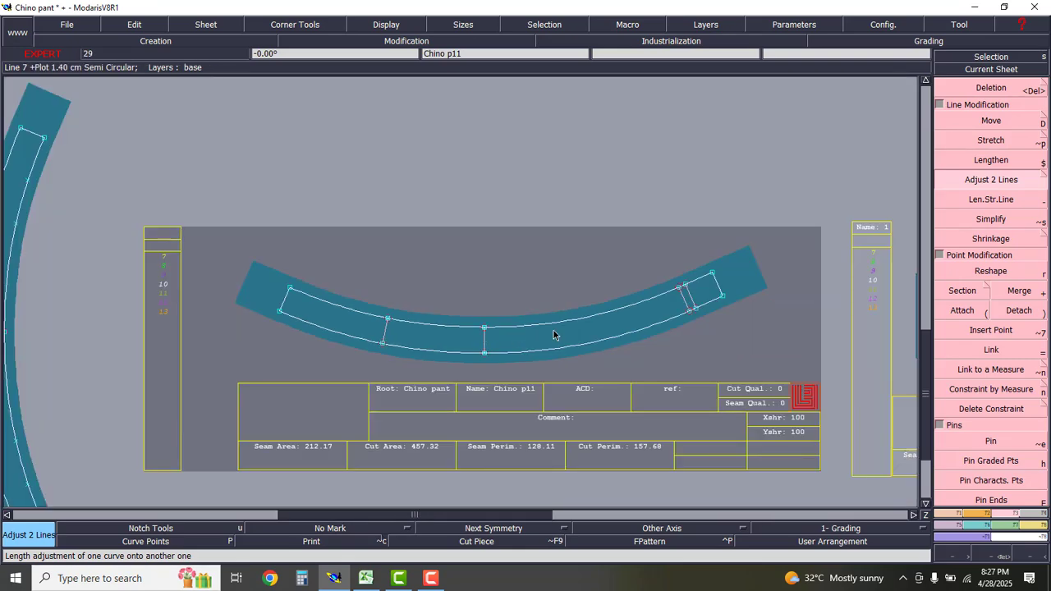
pyautogui.scroll(1, 879, 436)
# - Try a developed point on the upper edge at a curve length of -1.88 cm from the inner extension line, and undo it
pyautogui.click(156, 40)
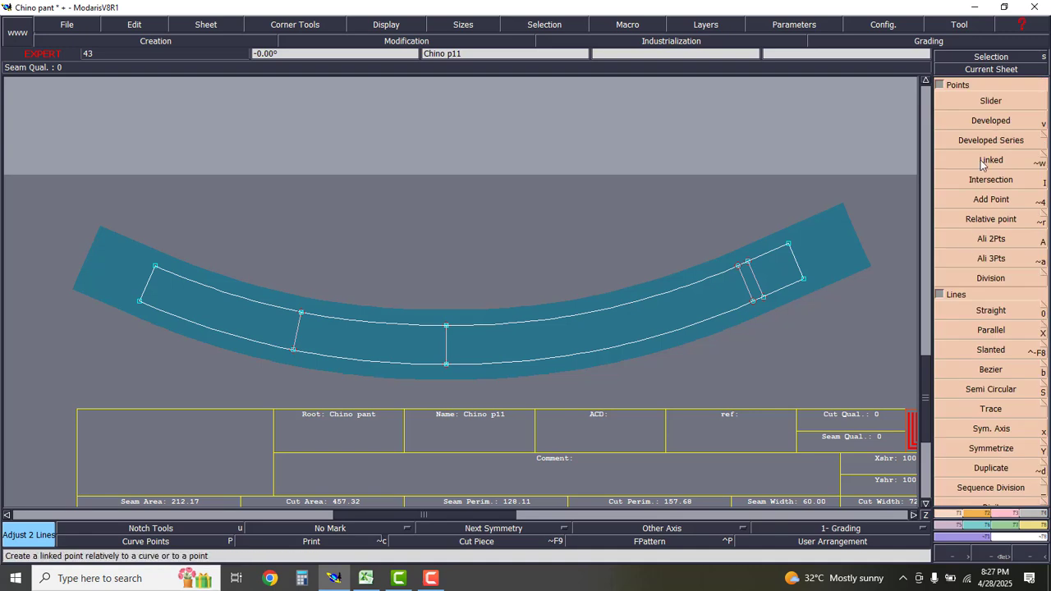
pyautogui.click(993, 120)
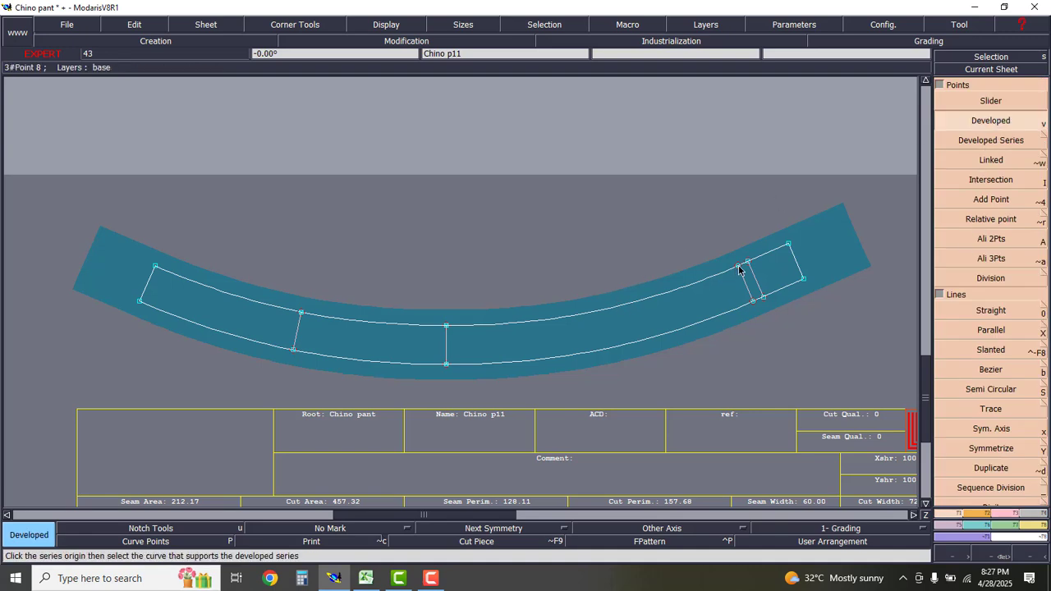
pyautogui.click(739, 269)
pyautogui.write('-1.88')
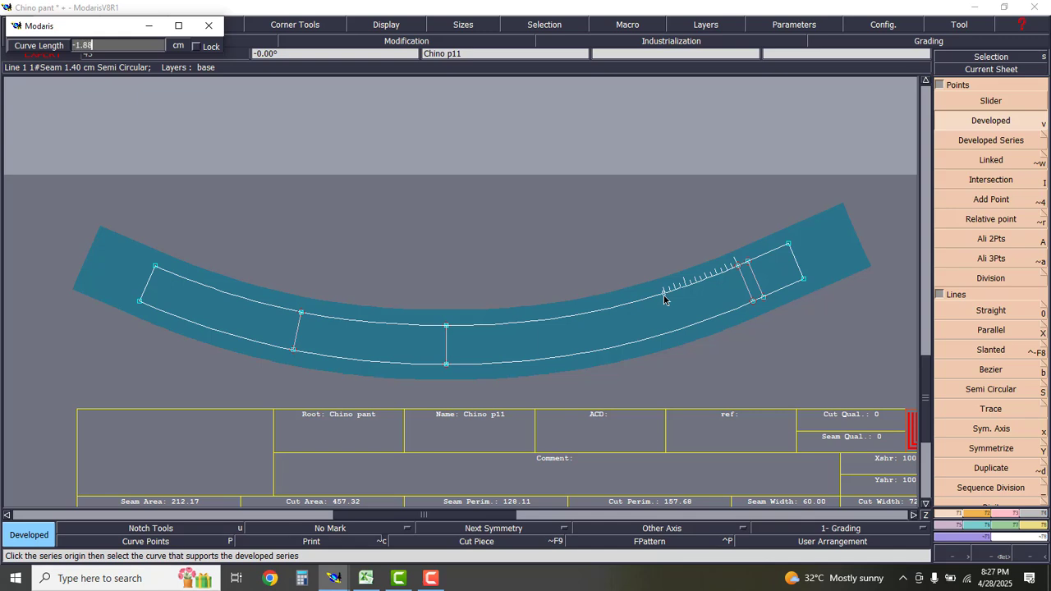
pyautogui.press('Return')
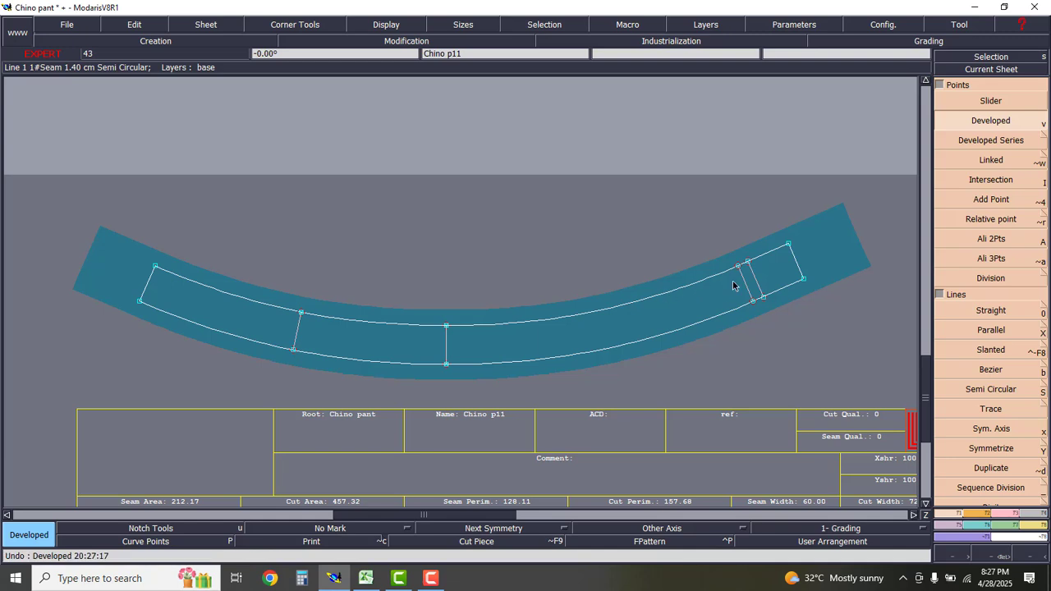
# - Create a developed point on the upper edge at a curve length of -13.88 cm from the inner extension line, and delete it
pyautogui.click(744, 268)
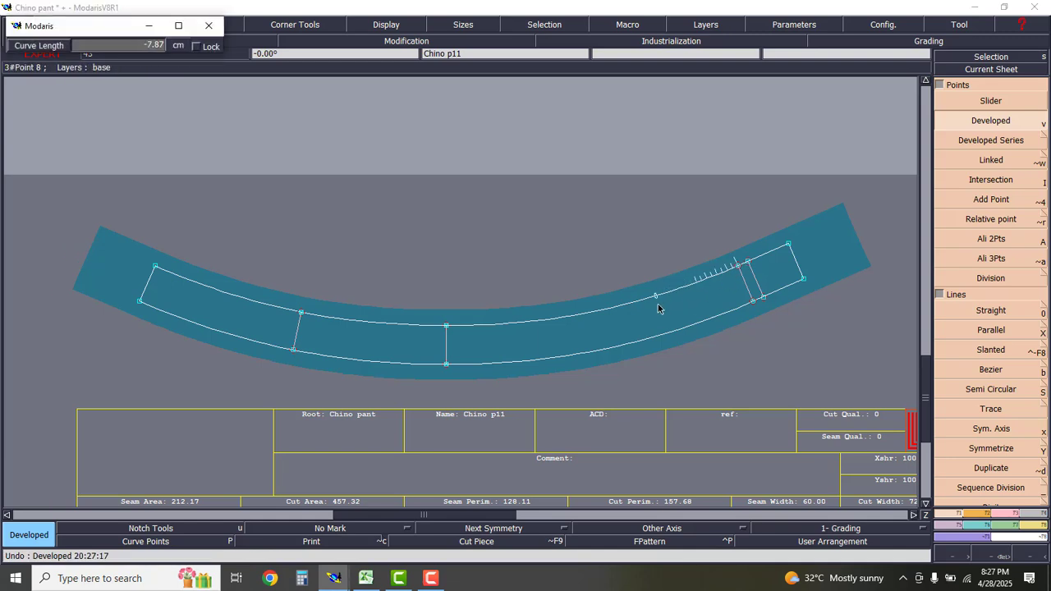
pyautogui.write('-13.88')
pyautogui.press('Return')
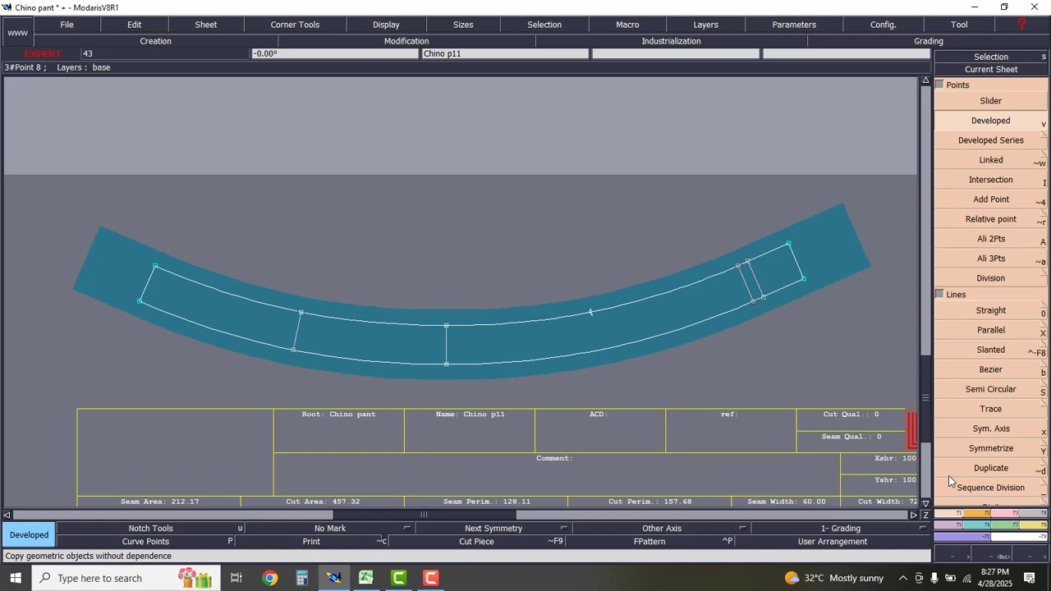
pyautogui.press('Delete')
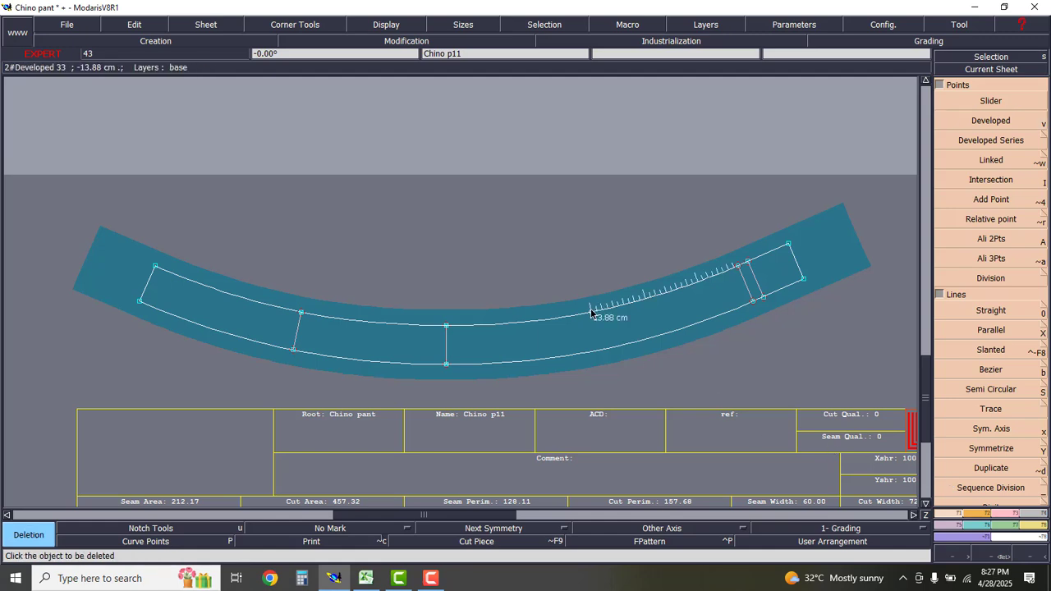
pyautogui.click(590, 313)
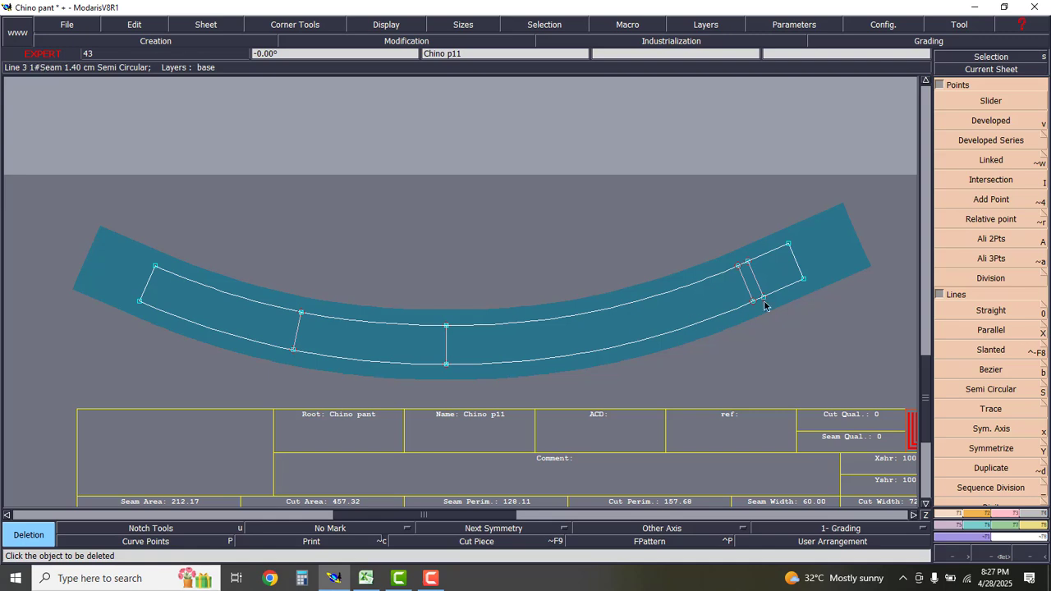
# - Create a developed point on the waistband's lower edge at a curve length of 13.88 cm from the inner extension line
pyautogui.click(991, 120)
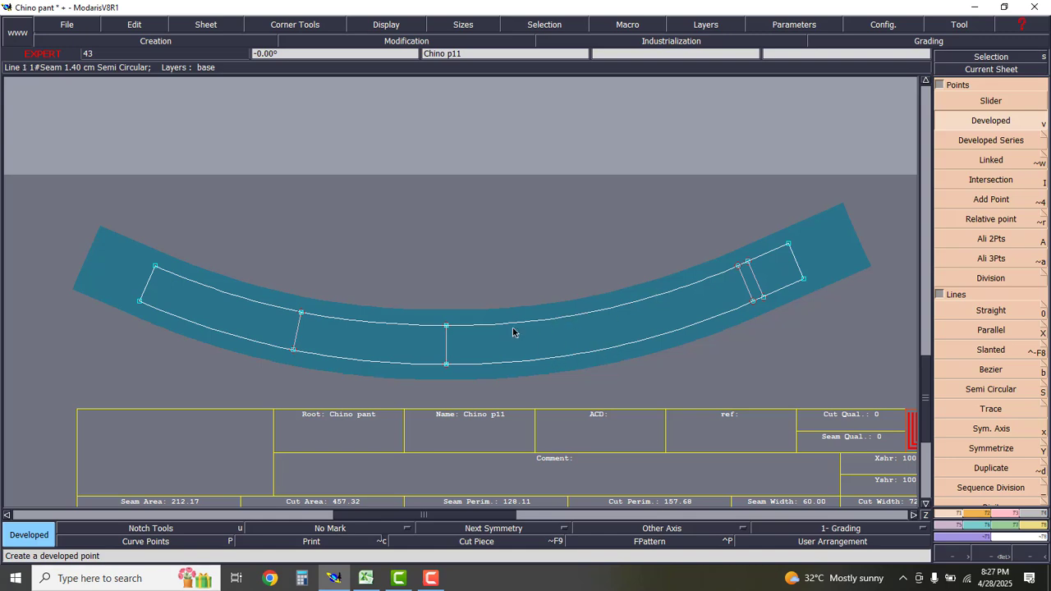
pyautogui.click(753, 306)
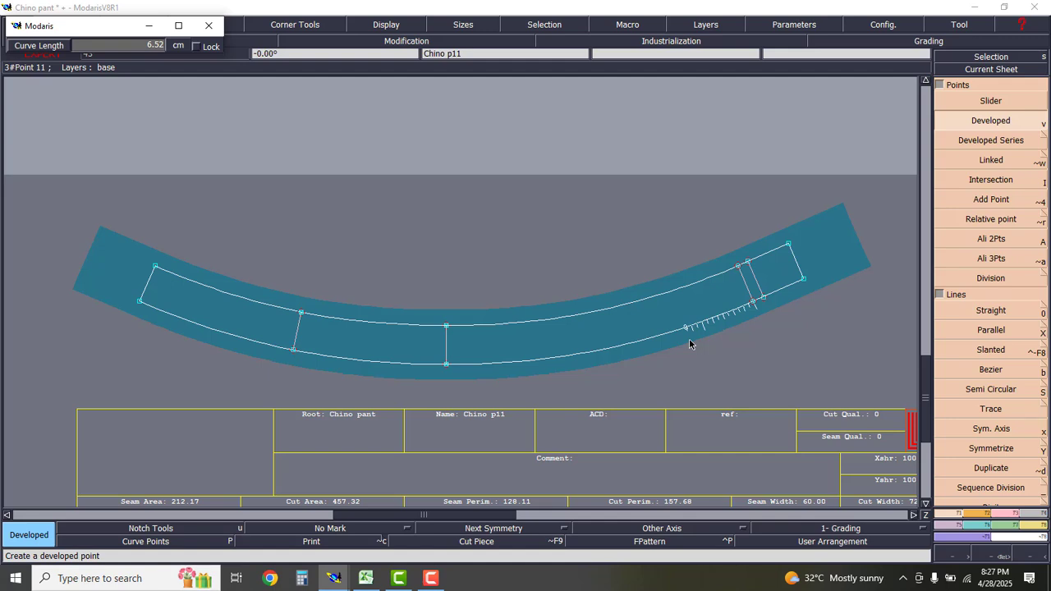
pyautogui.write('13.88')
pyautogui.press('Return')
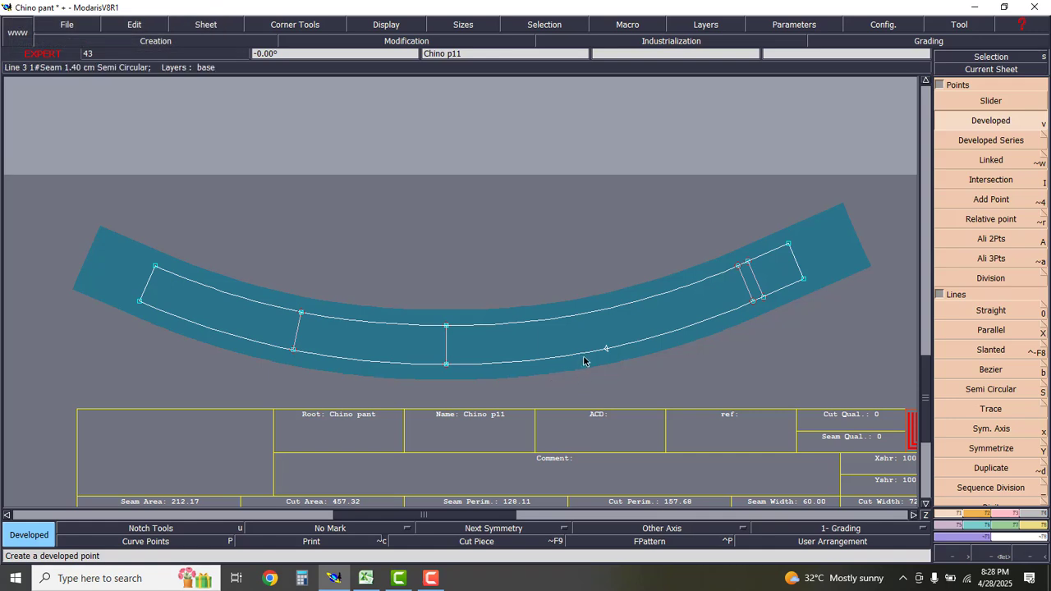
# - Measure the lower-edge length from the new developed point to the centre line, and undo the measure
pyautogui.click(1031, 527)
pyautogui.click(990, 191)
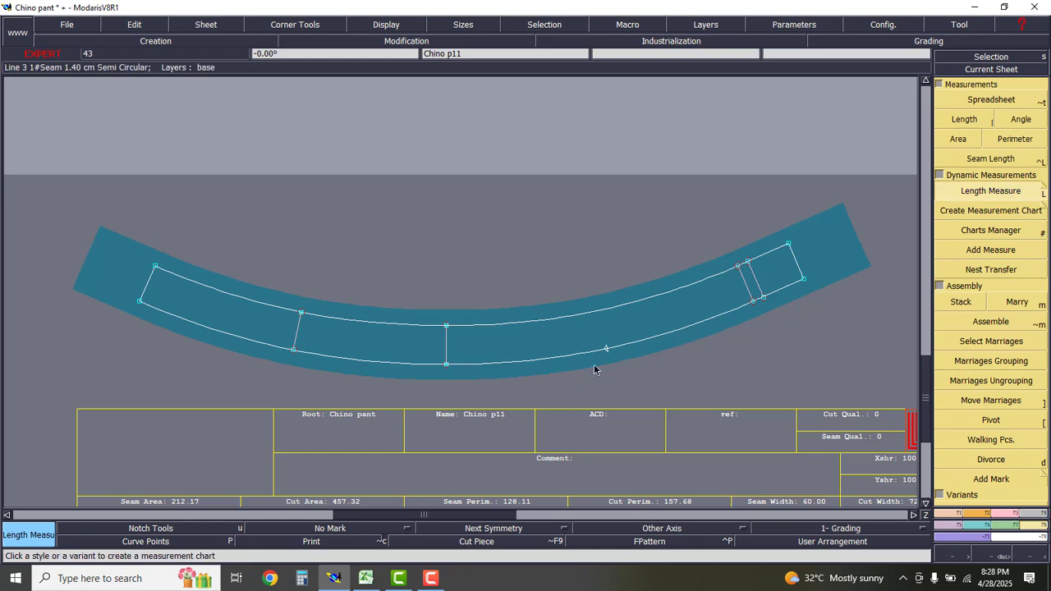
pyautogui.click(607, 351)
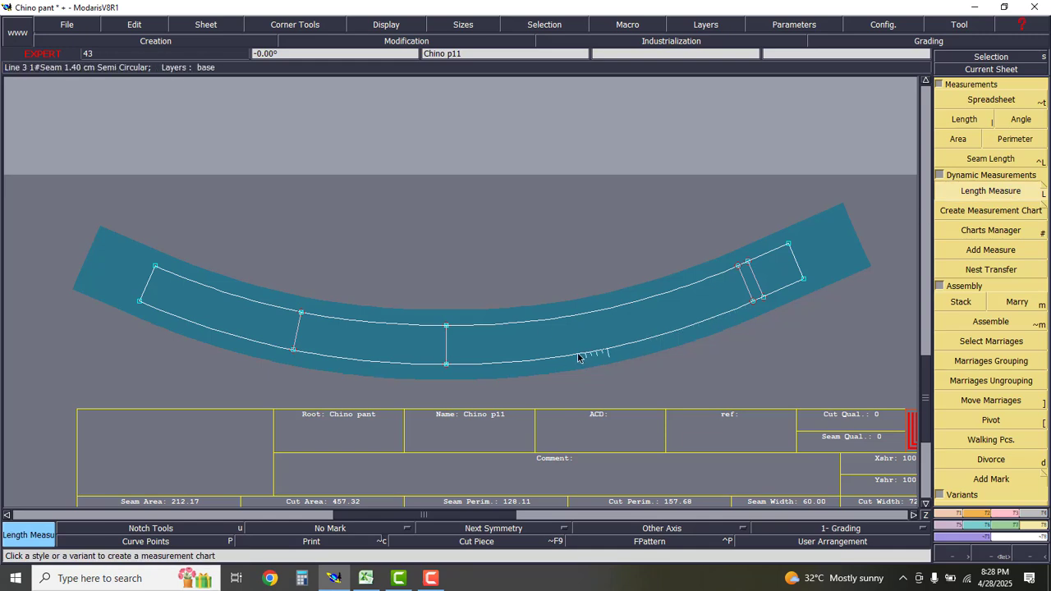
pyautogui.click(448, 368)
pyautogui.click(607, 353)
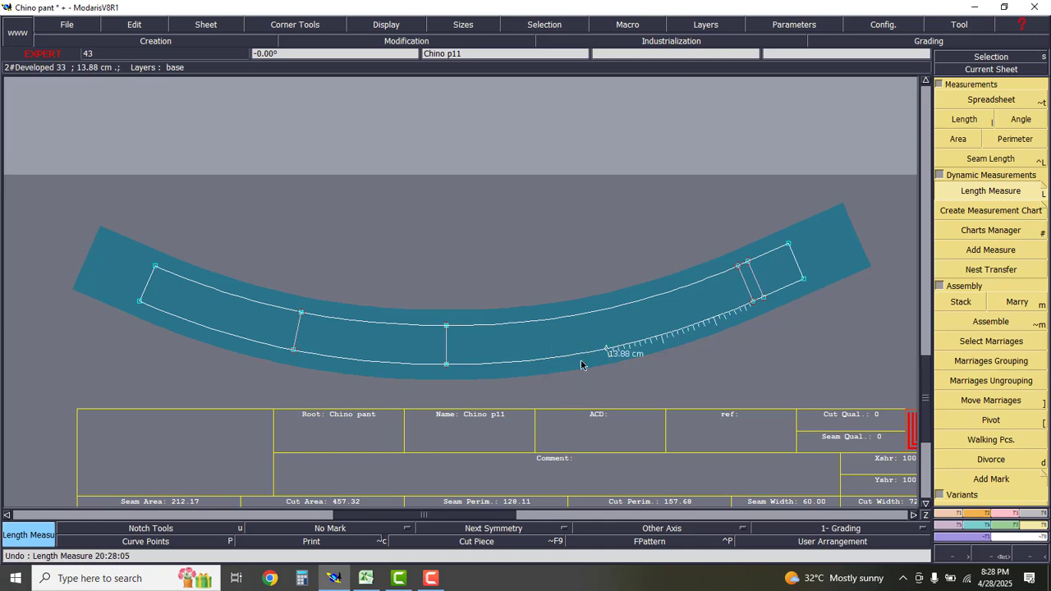
pyautogui.click(446, 367)
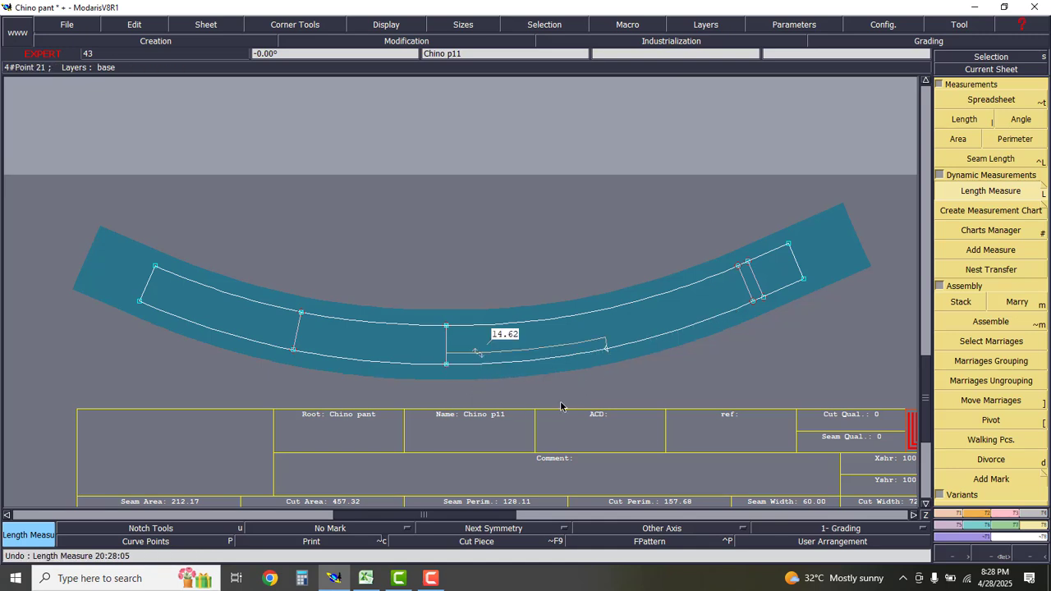
pyautogui.rightClick(632, 396)
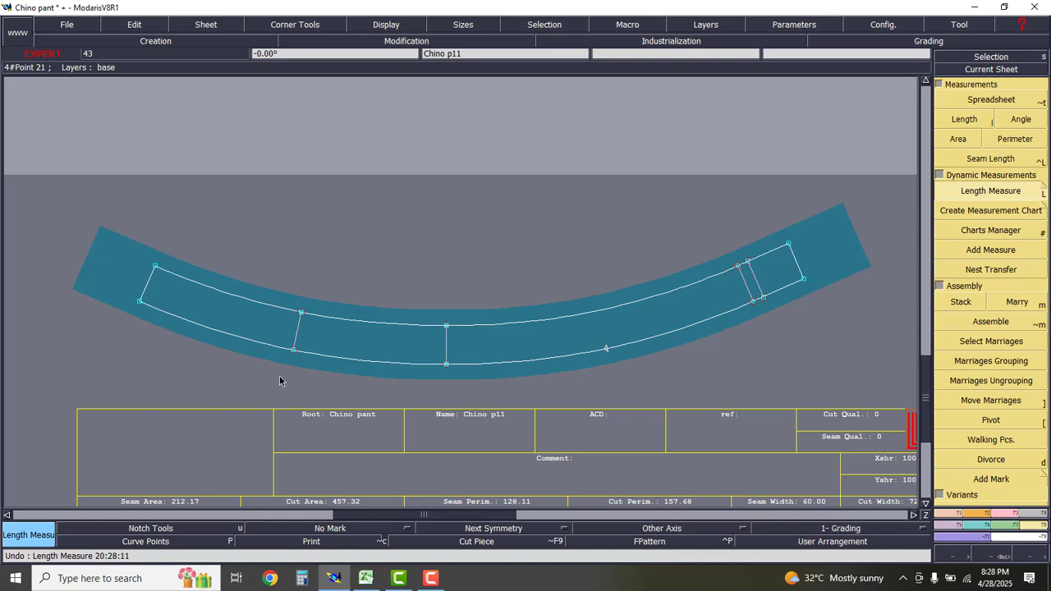
# - Delete the cross line and its upper-edge point on the waistband half opposite the extension
pyautogui.press('Delete')
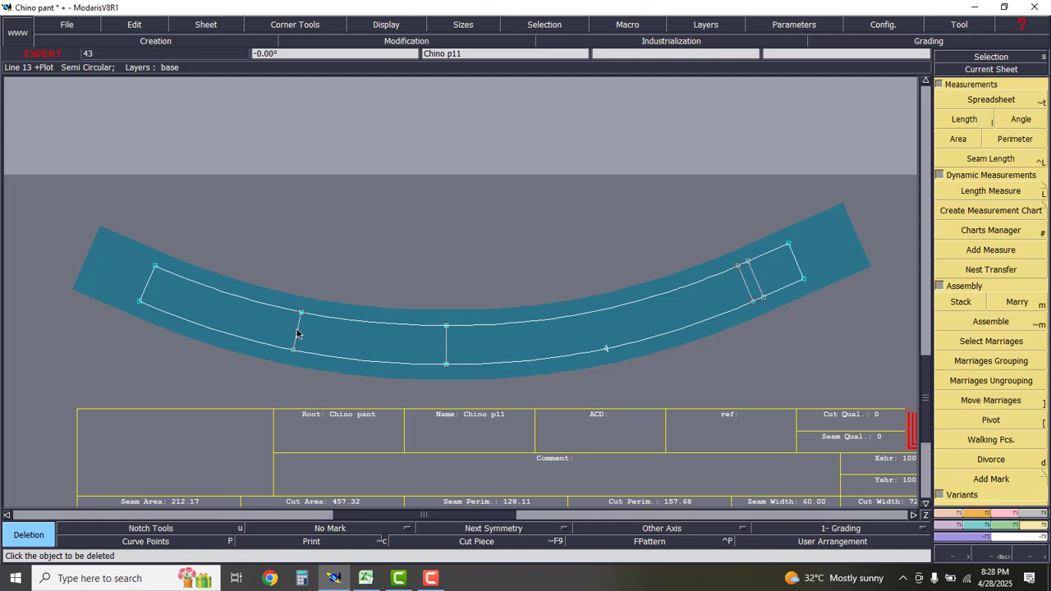
pyautogui.click(297, 332)
pyautogui.click(301, 321)
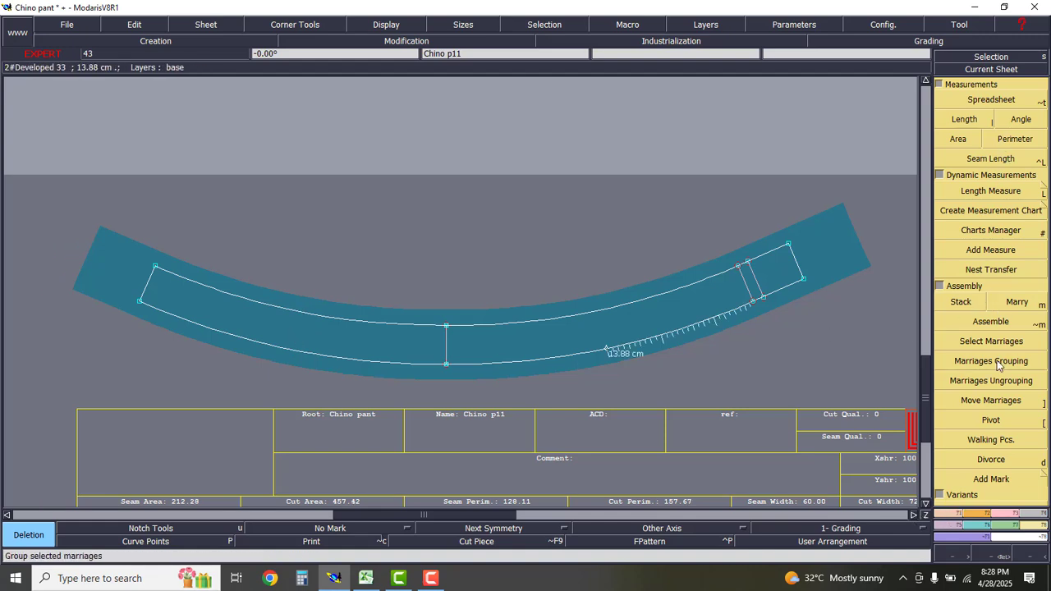
# - Create a developed point on the waistband's lower edge at a curve length of -13.88 cm from the front end without the extension
pyautogui.click(948, 516)
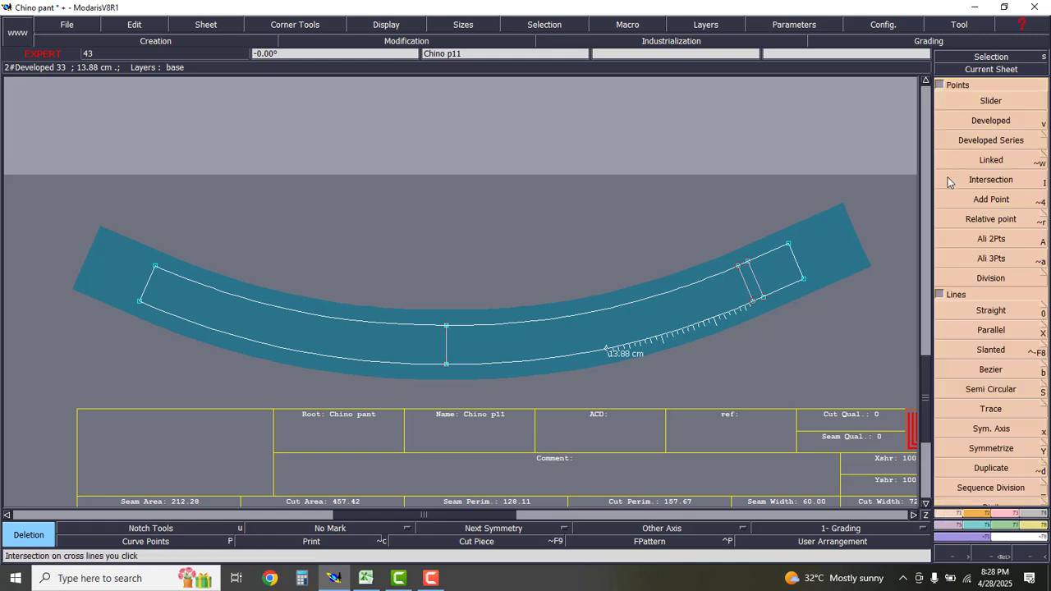
pyautogui.click(990, 119)
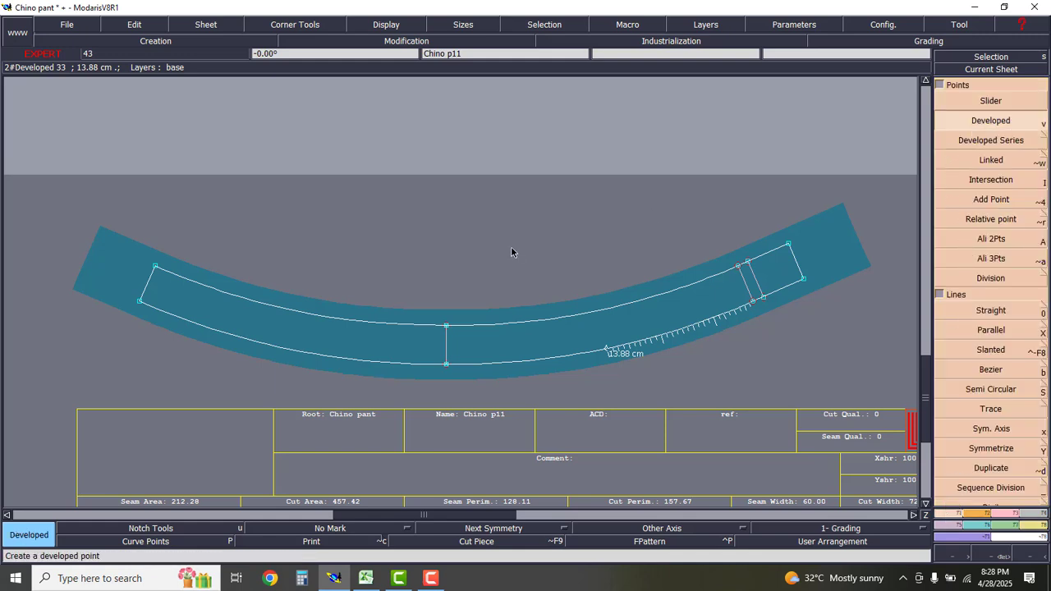
pyautogui.click(139, 303)
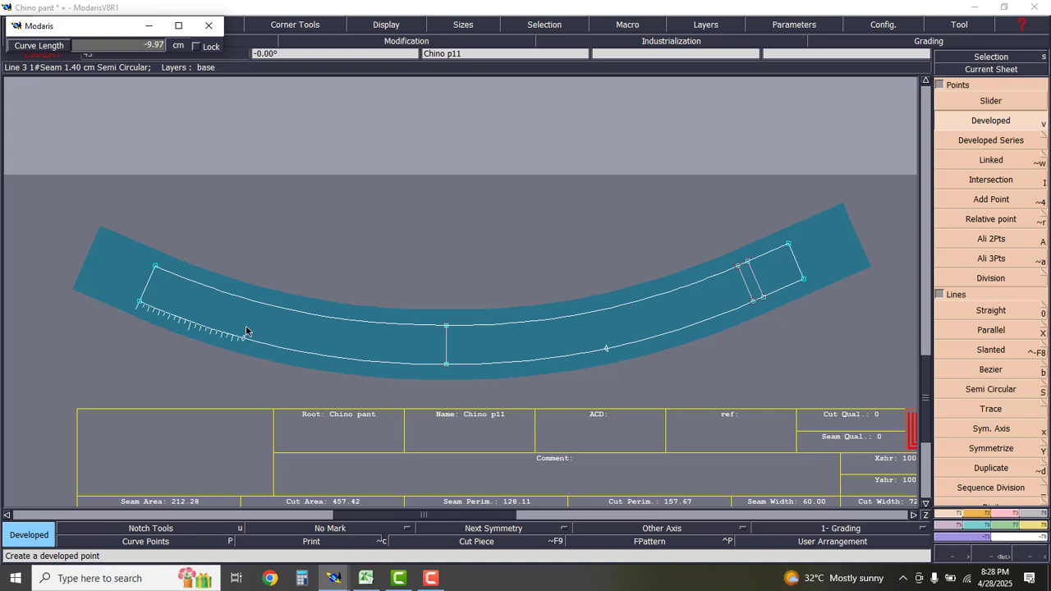
pyautogui.write('-13.88')
pyautogui.press('Return')
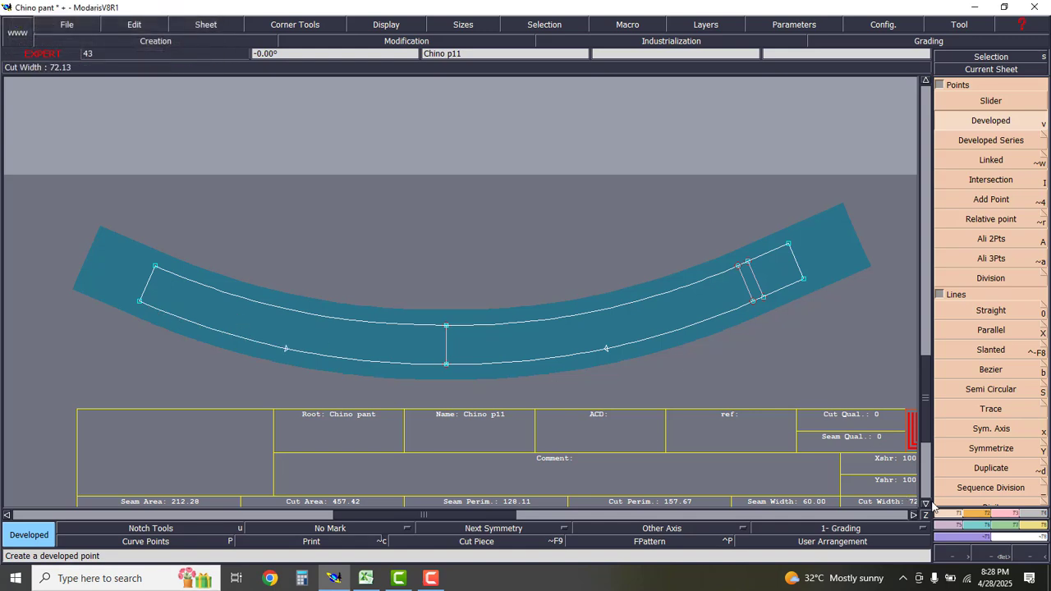
# - Try to draw a straight cross line from the developed point on the extension half up to the upper edge
pyautogui.click(993, 312)
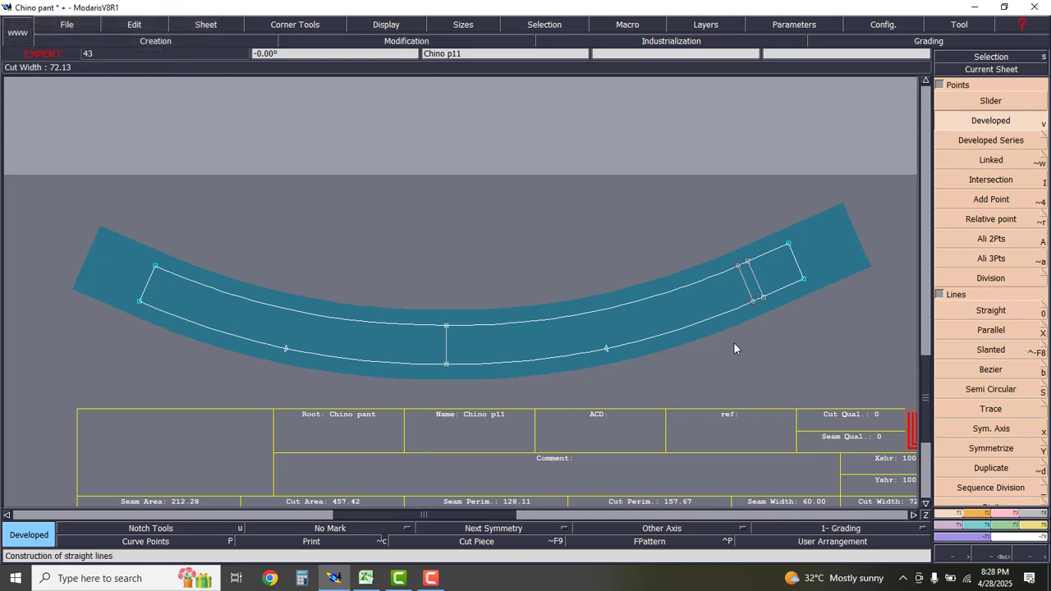
pyautogui.click(608, 351)
pyautogui.click(597, 312)
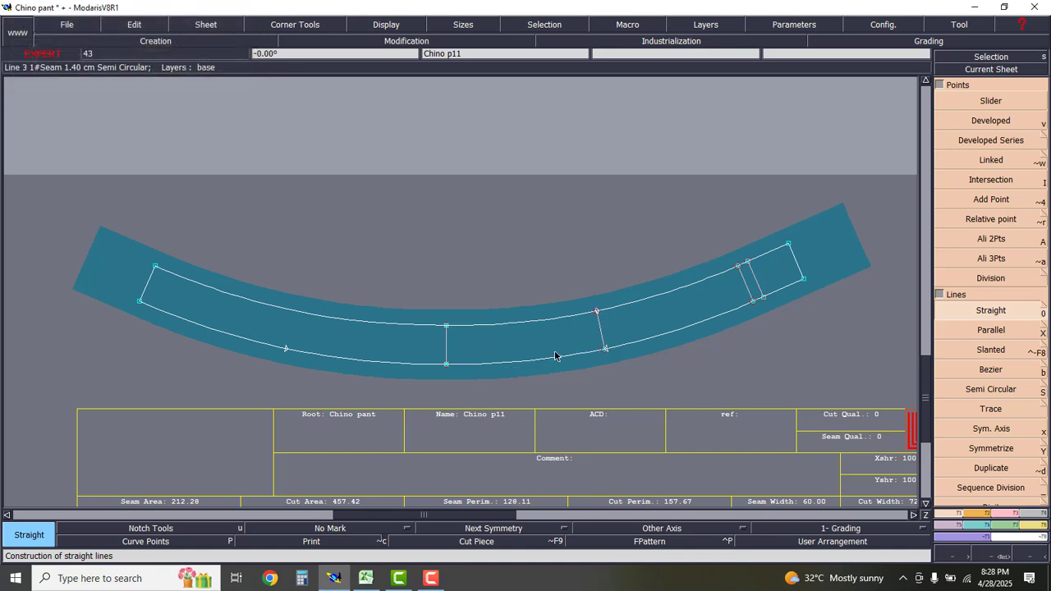
pyautogui.hotkey('ctrl', 'z')
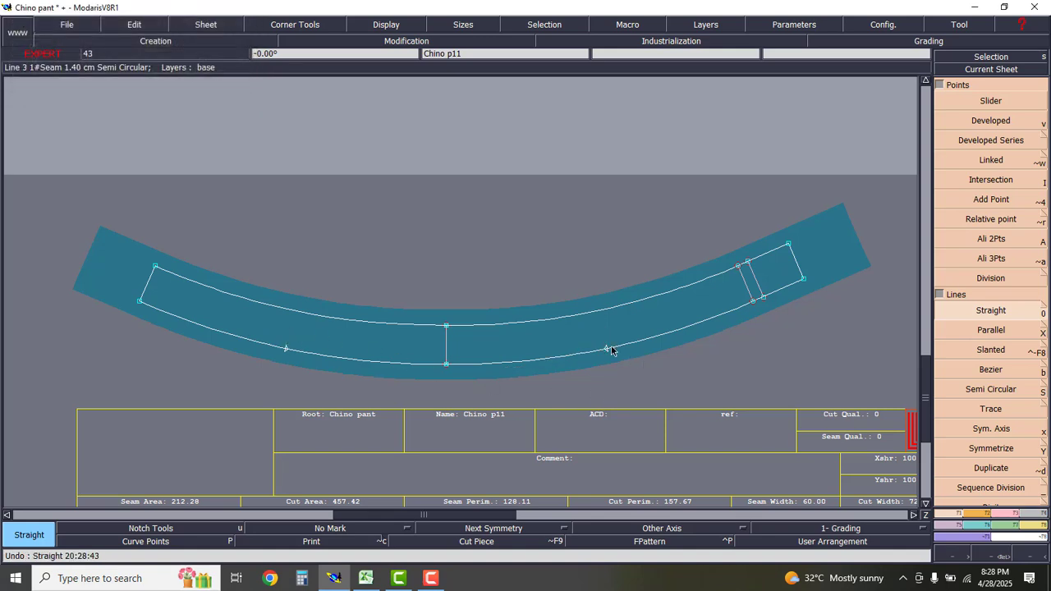
pyautogui.click(608, 352)
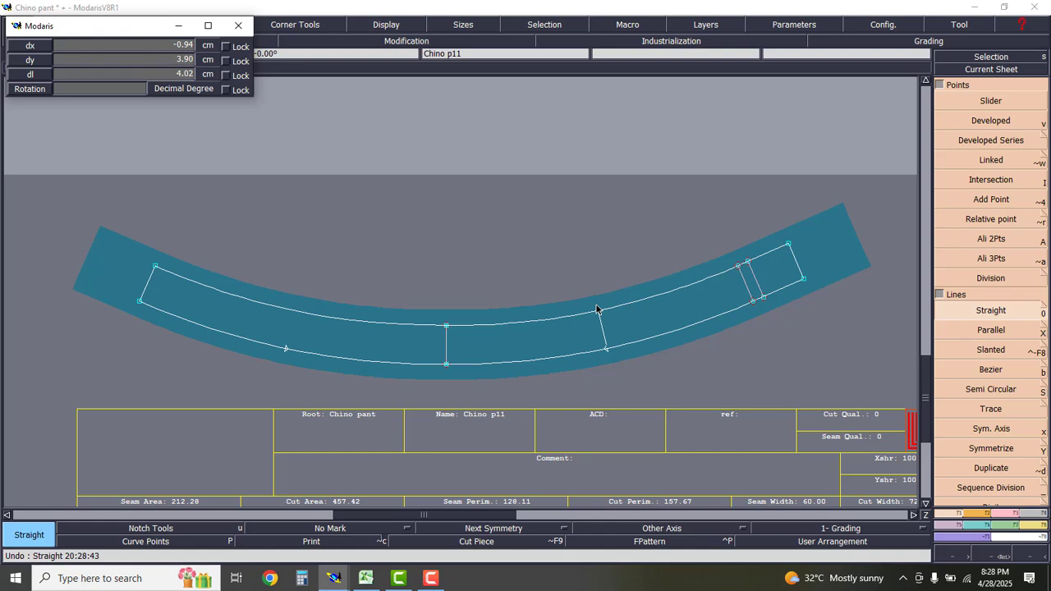
pyautogui.click(597, 306)
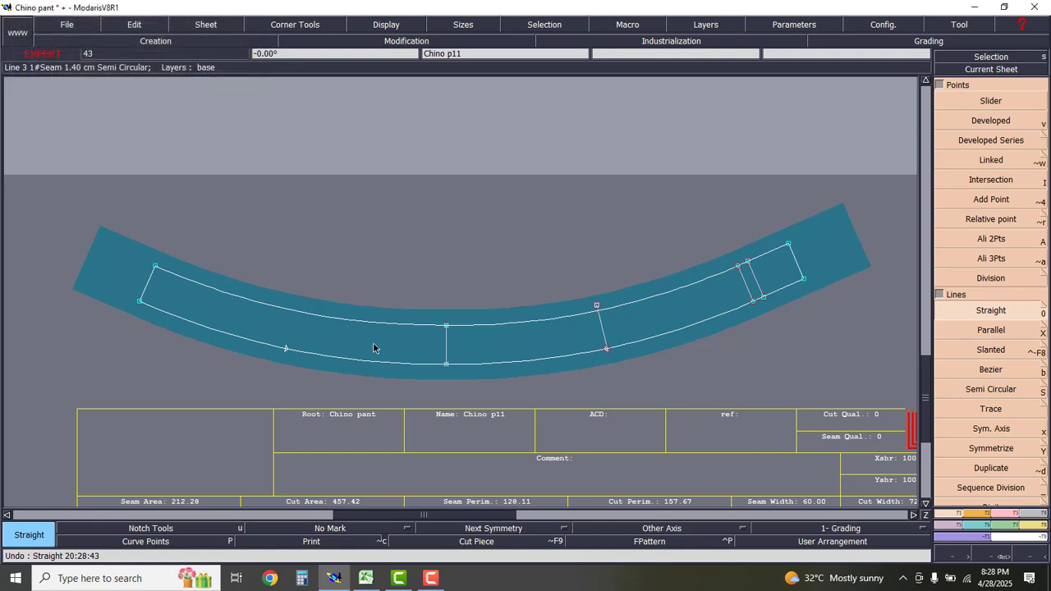
# - Draw cross lines perpendicular to the lower edge from both developed points past the upper edge, and adjust their ends to meet it
pyautogui.click(607, 350)
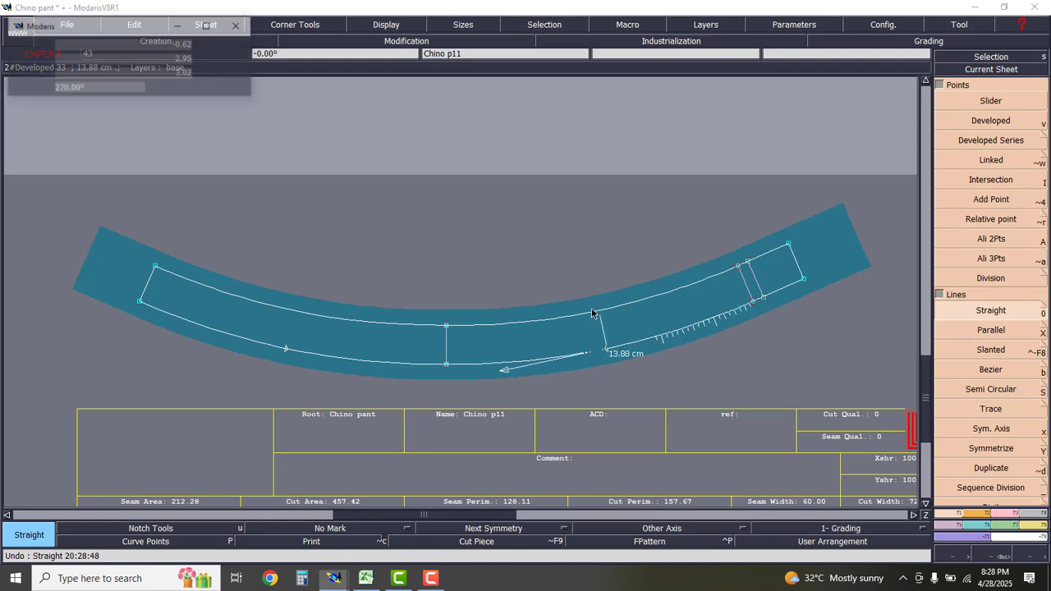
pyautogui.click(597, 305)
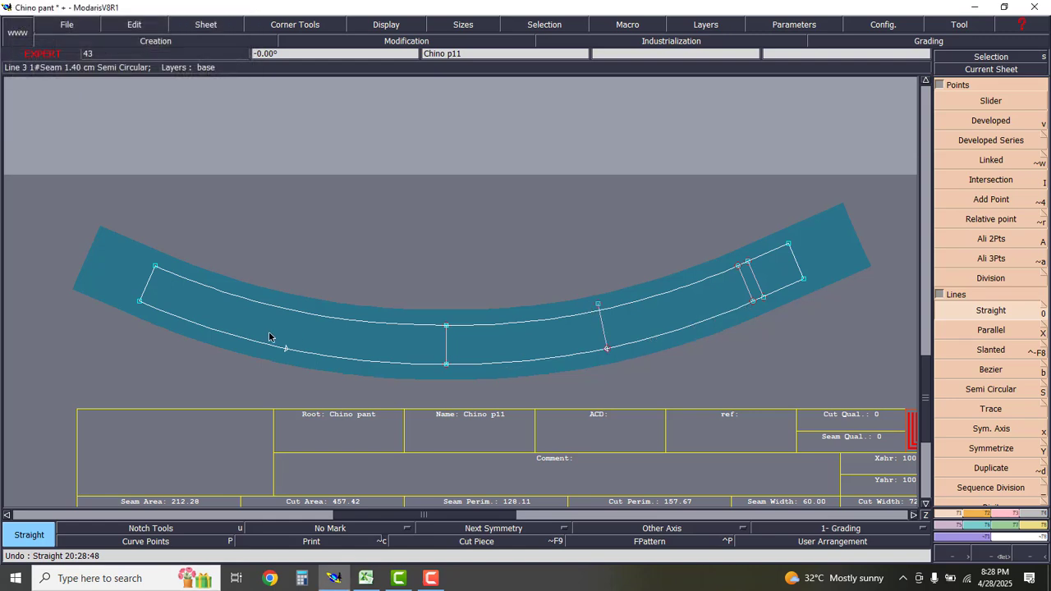
pyautogui.click(285, 351)
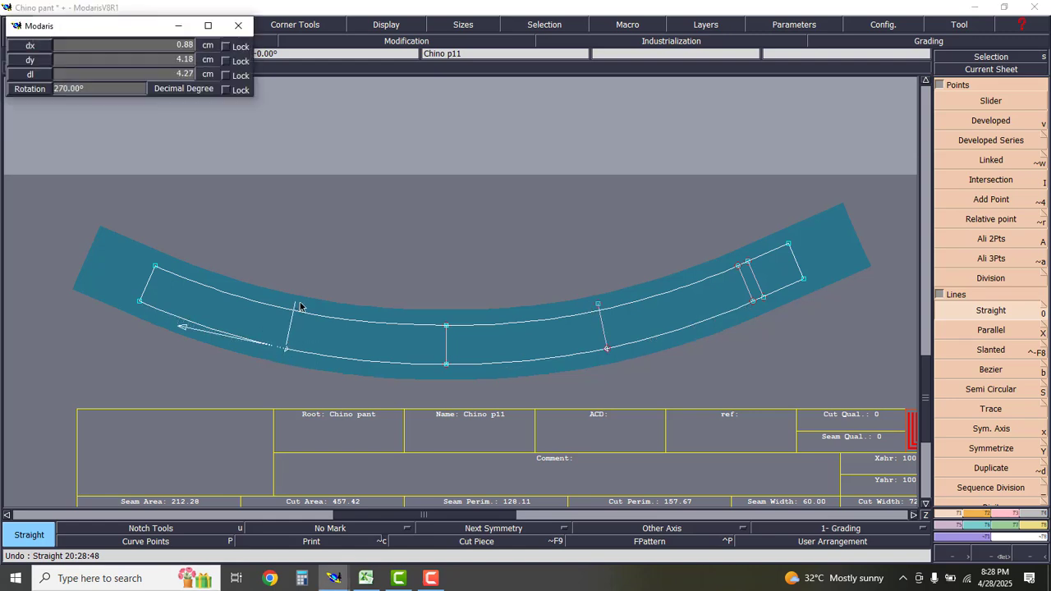
pyautogui.click(299, 305)
pyautogui.hotkey('ctrl', 'z')
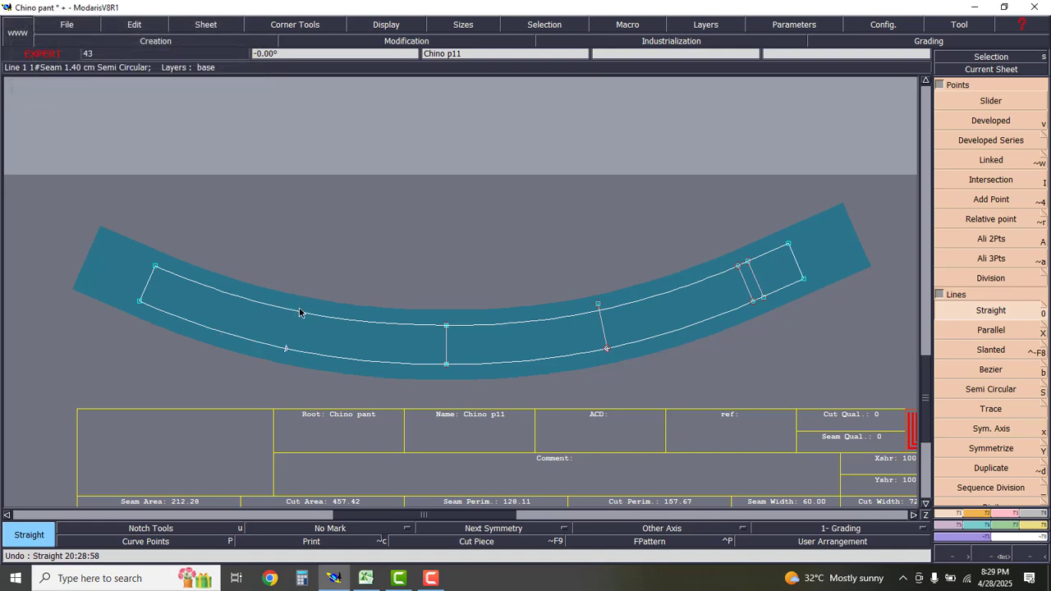
pyautogui.click(285, 351)
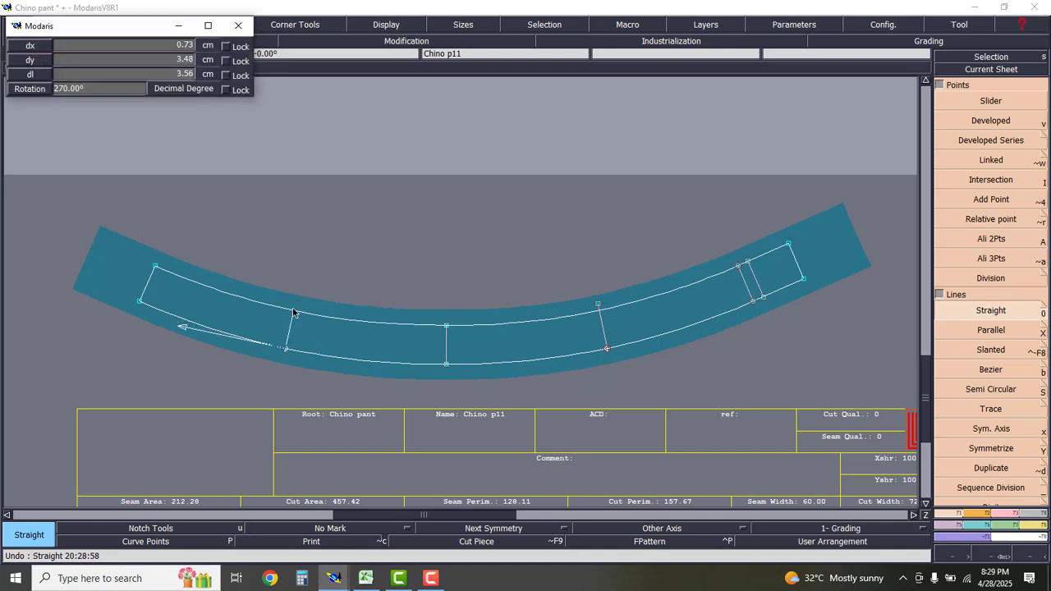
pyautogui.click(294, 304)
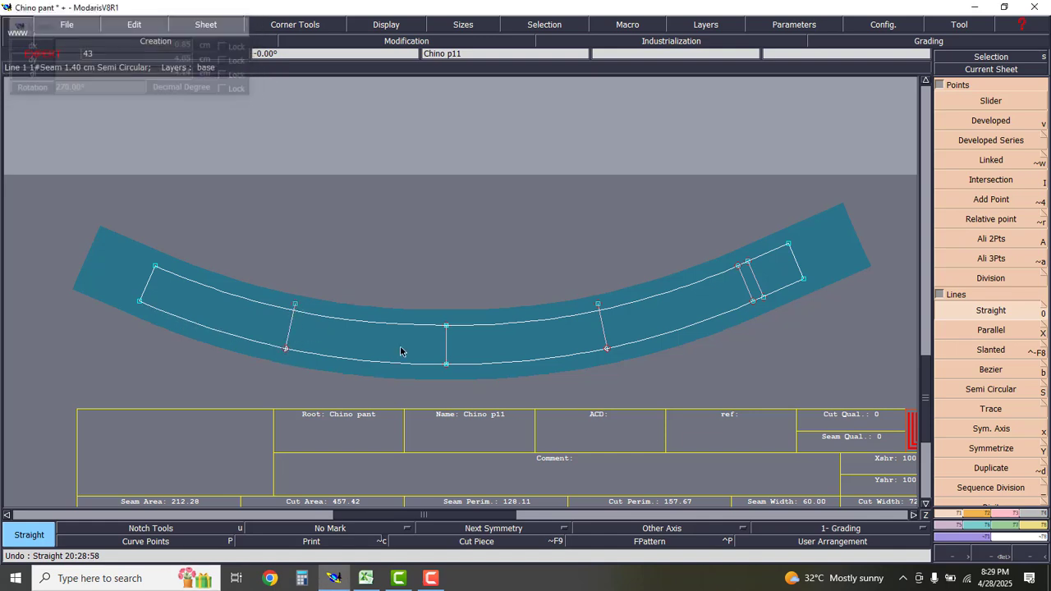
pyautogui.click(1008, 514)
pyautogui.click(1014, 183)
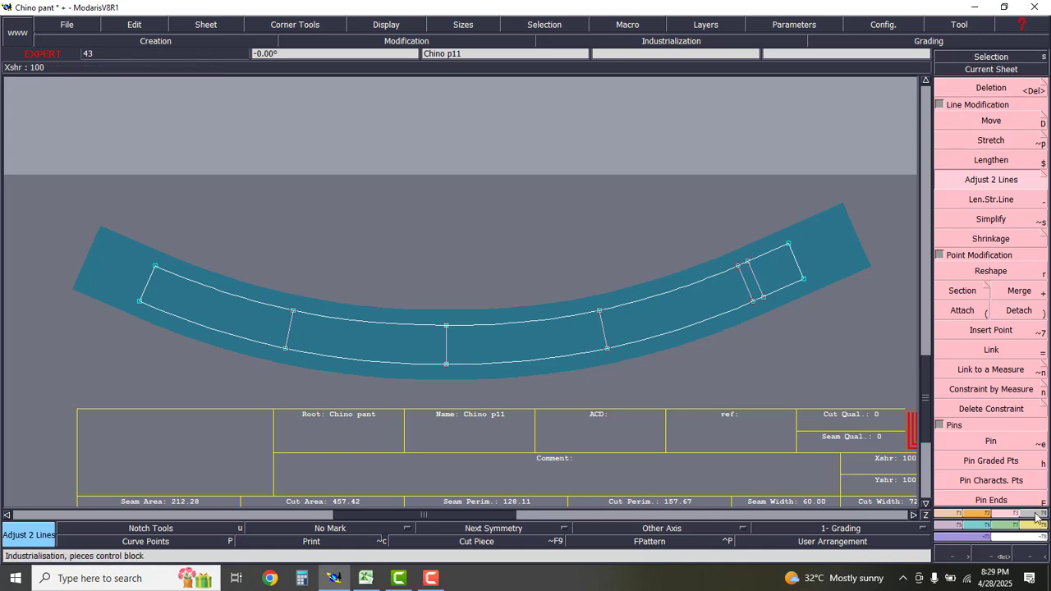
# - Rotate the finished curved waistband sheet by -90° and rearrange all the sheets on the desk
pyautogui.click(1003, 524)
pyautogui.click(985, 523)
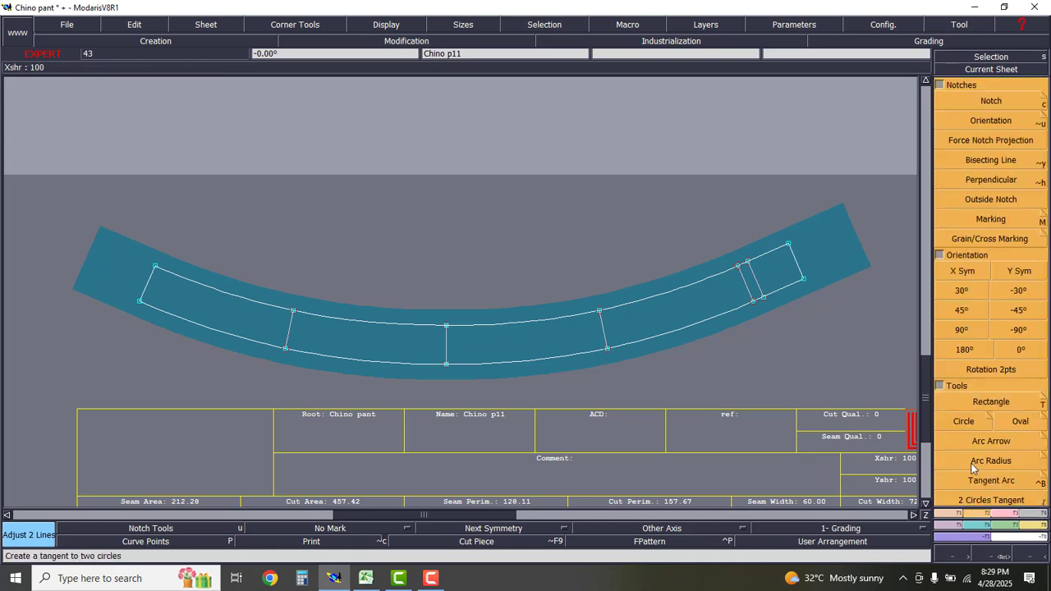
pyautogui.click(1018, 329)
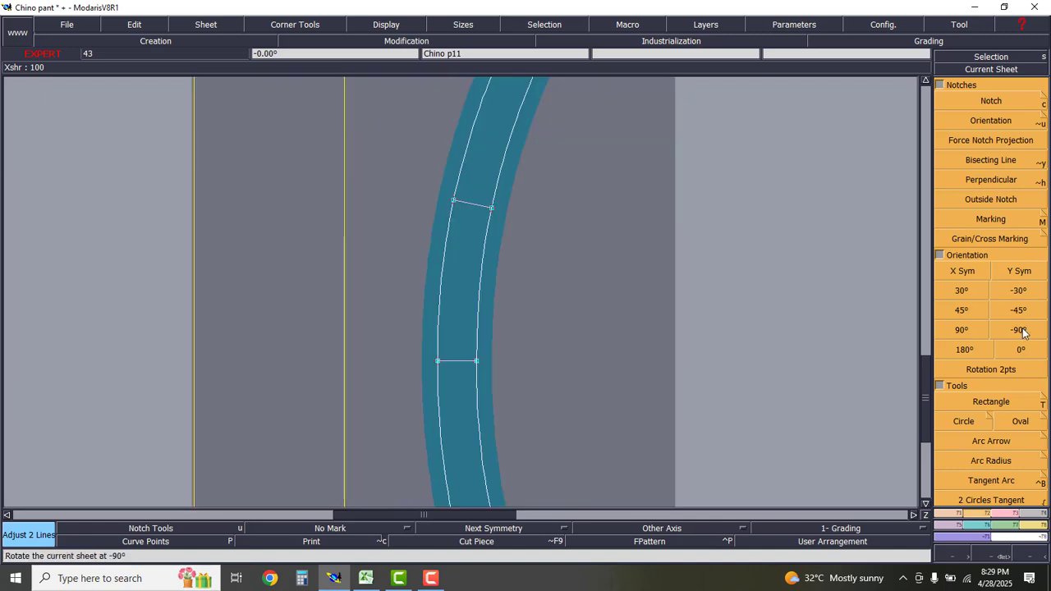
pyautogui.click(1018, 330)
pyautogui.click(1018, 329)
pyautogui.click(1023, 331)
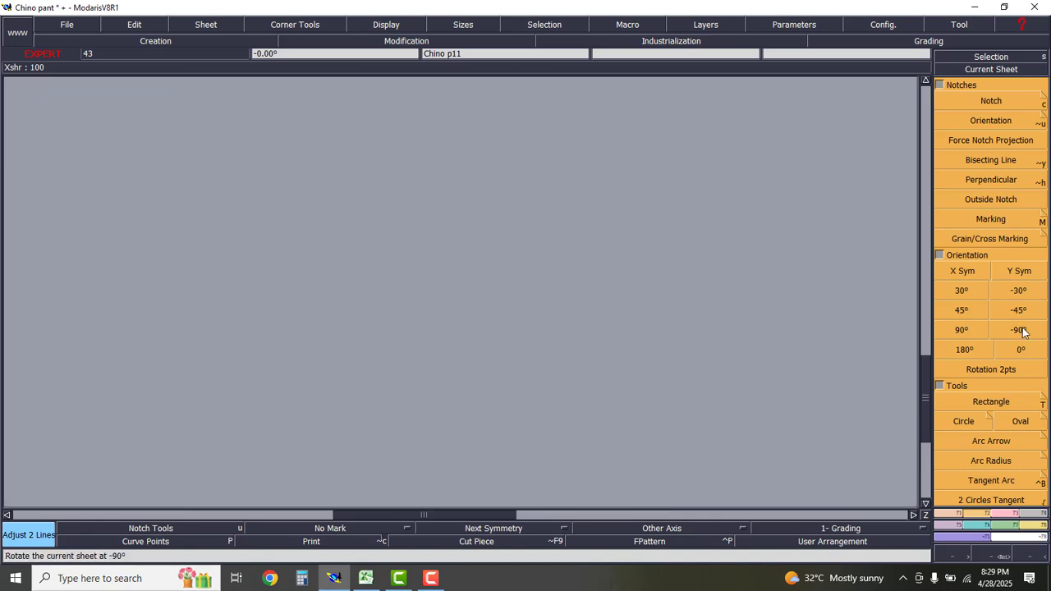
pyautogui.press('8')
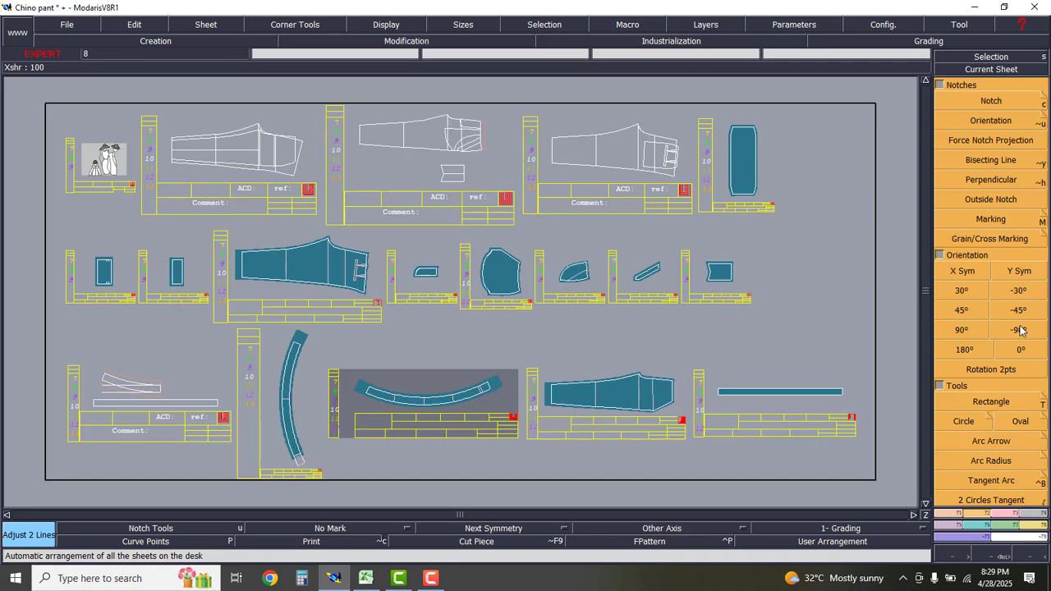
pyautogui.click(1021, 330)
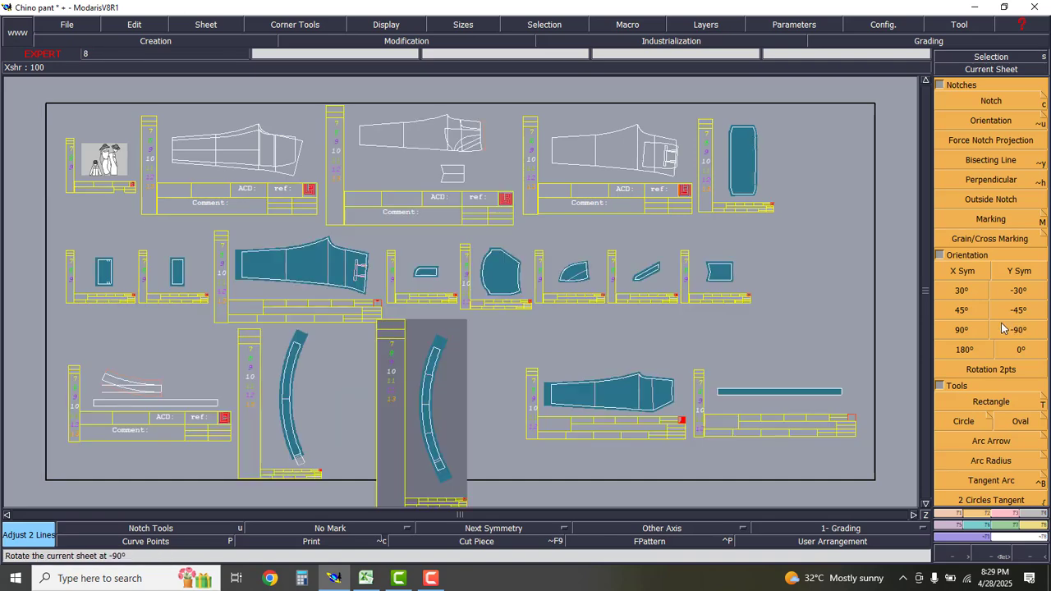
pyautogui.press('7')
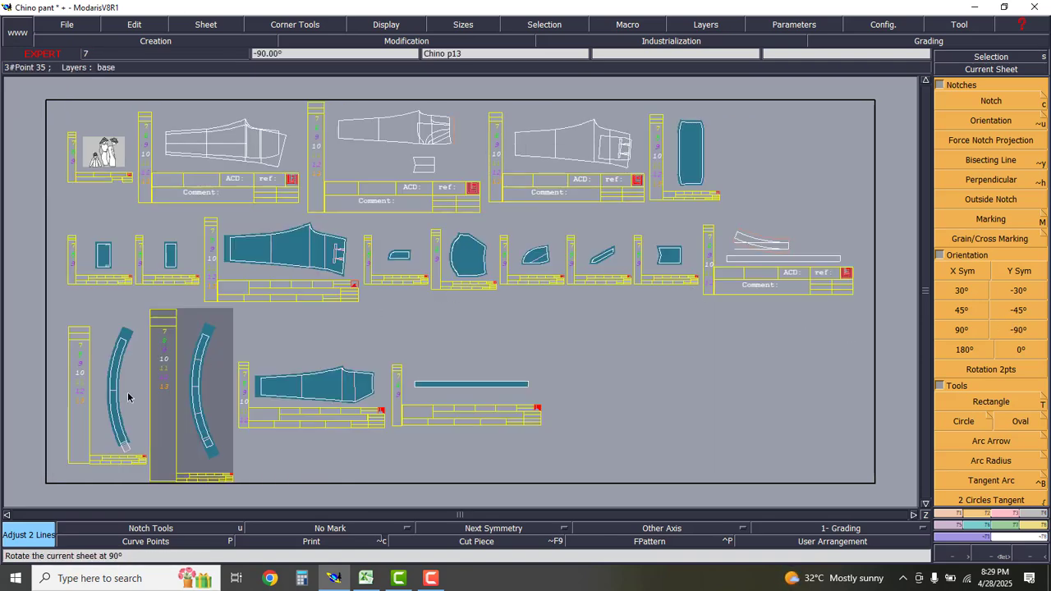
# - Delete the older curved waistband sheet beside the finished one
pyautogui.press('Delete')
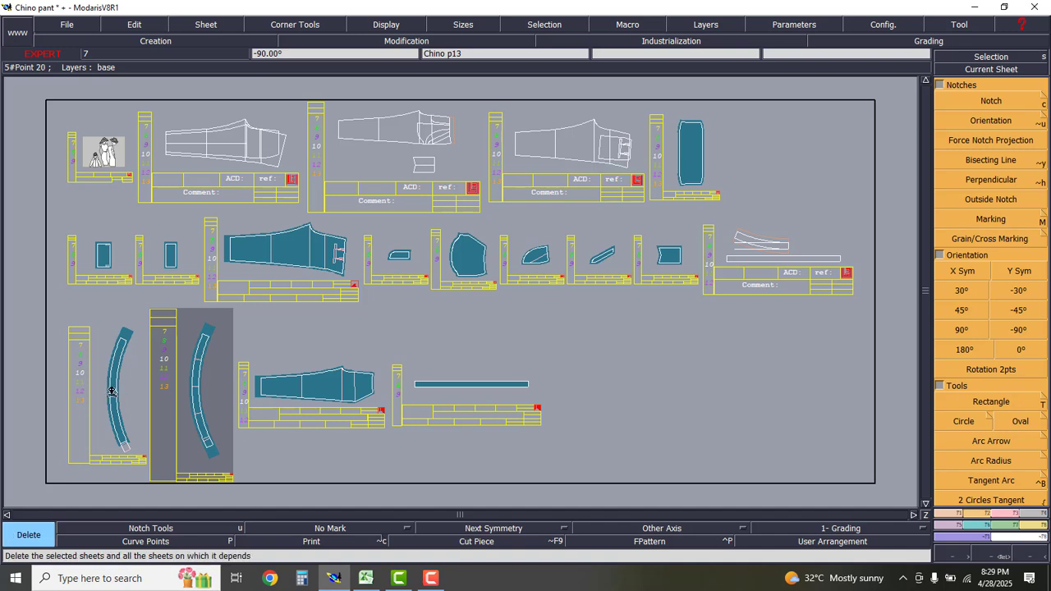
pyautogui.click(111, 392)
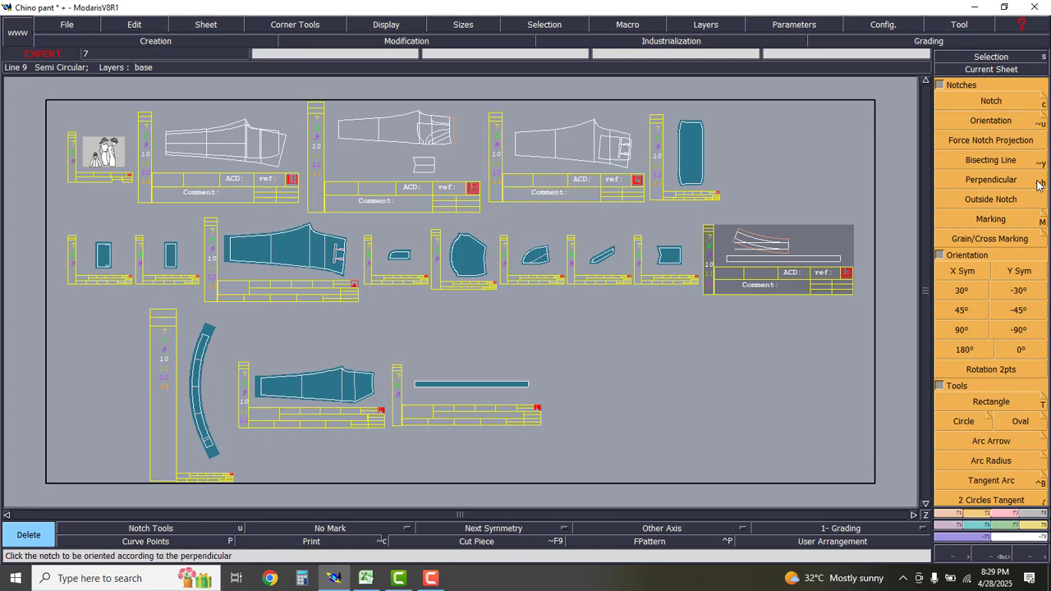
# - Select the back pocket bag sheet Chino pa2, rearrange the sheets on the desk, and focus on the selected sheet
pyautogui.click(991, 56)
pyautogui.click(692, 156)
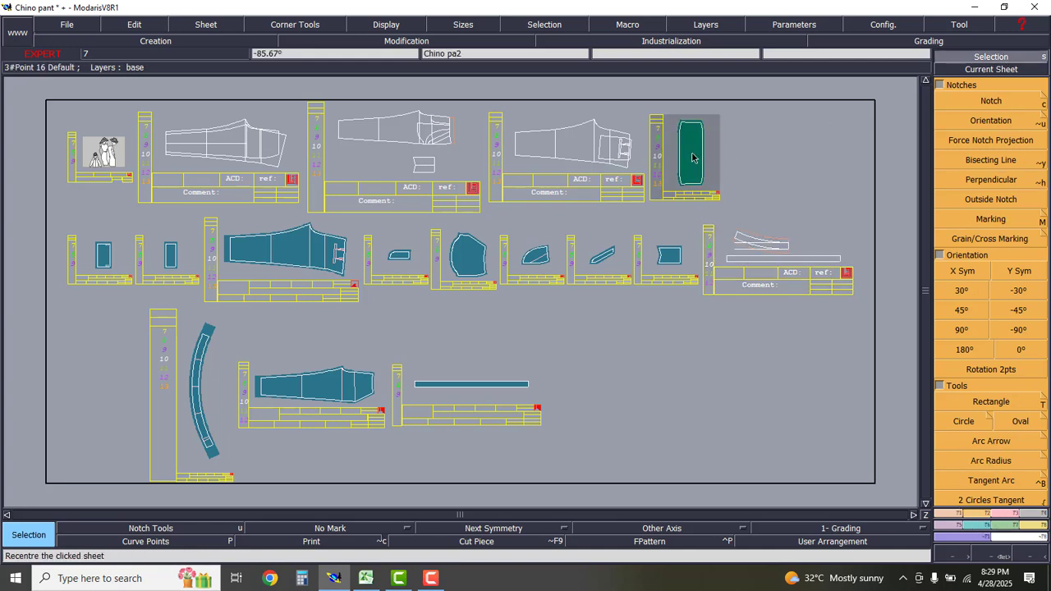
pyautogui.press('pageup')
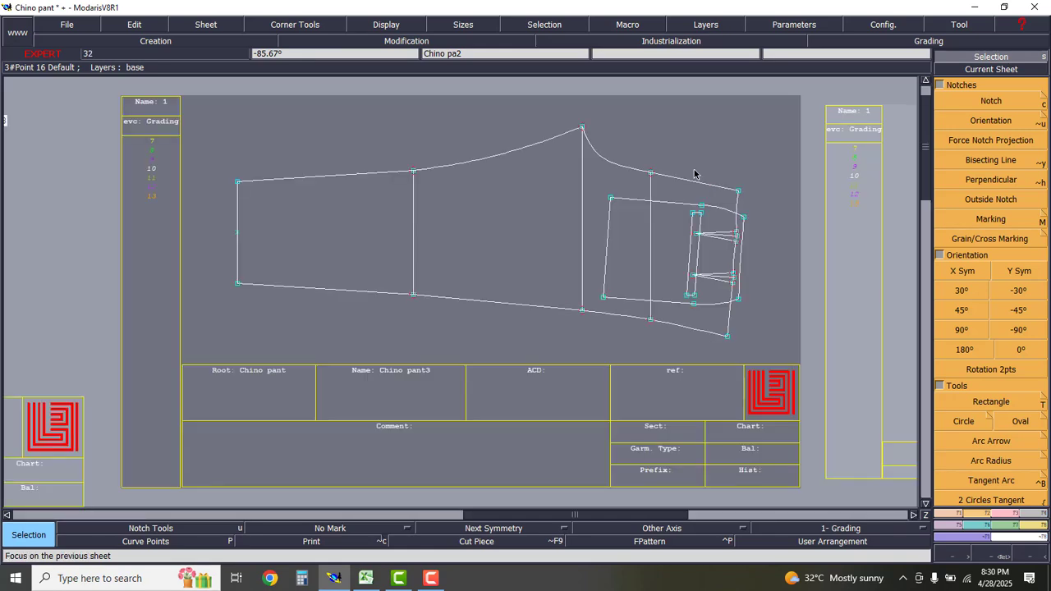
pyautogui.press('j')
pyautogui.click(948, 60)
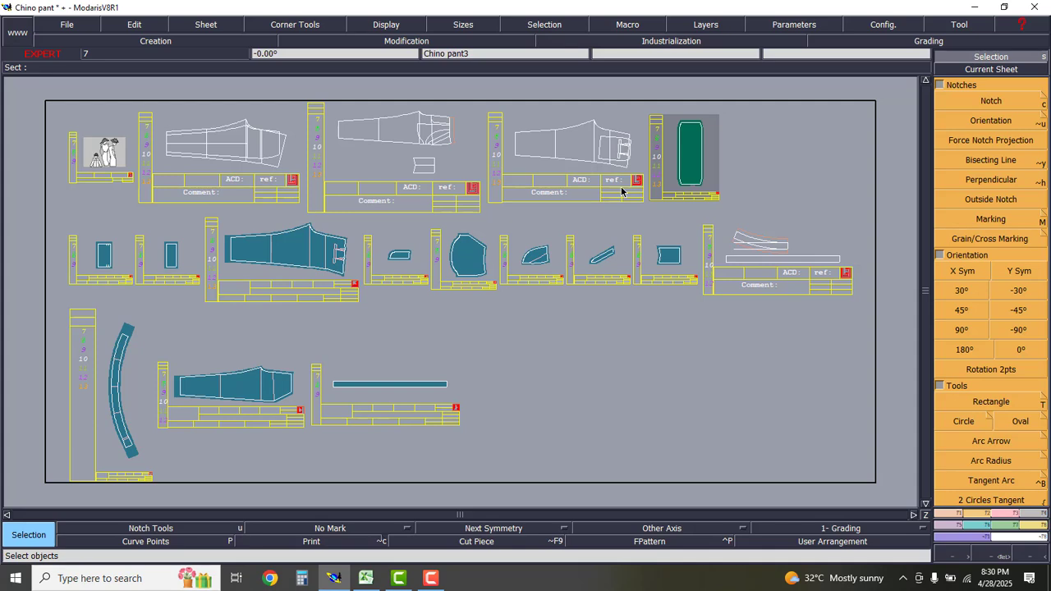
pyautogui.press('Home')
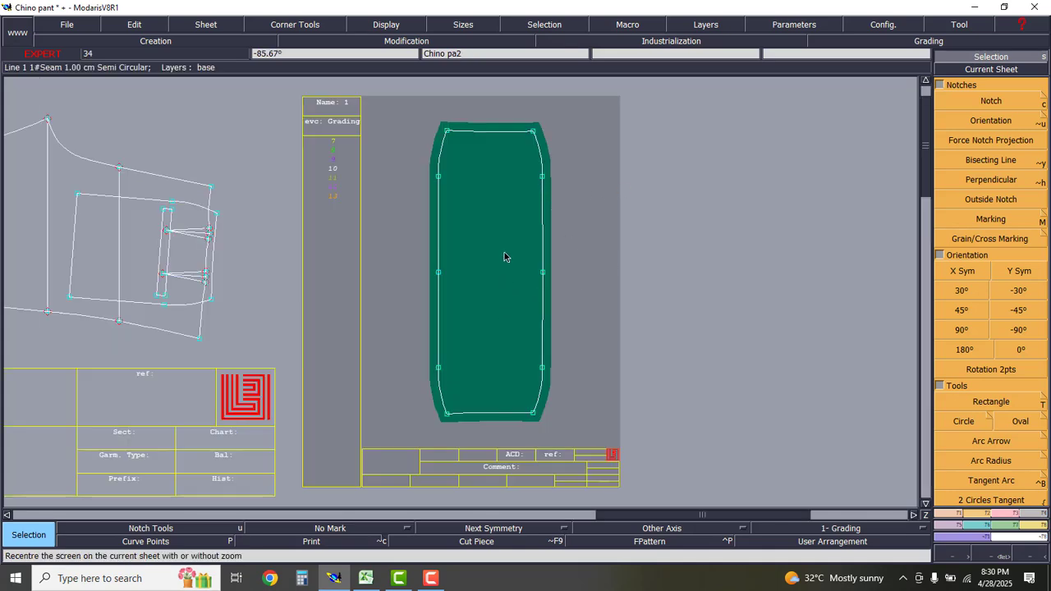
pyautogui.scroll(-1, 504, 255)
pyautogui.scroll(1, 513, 182)
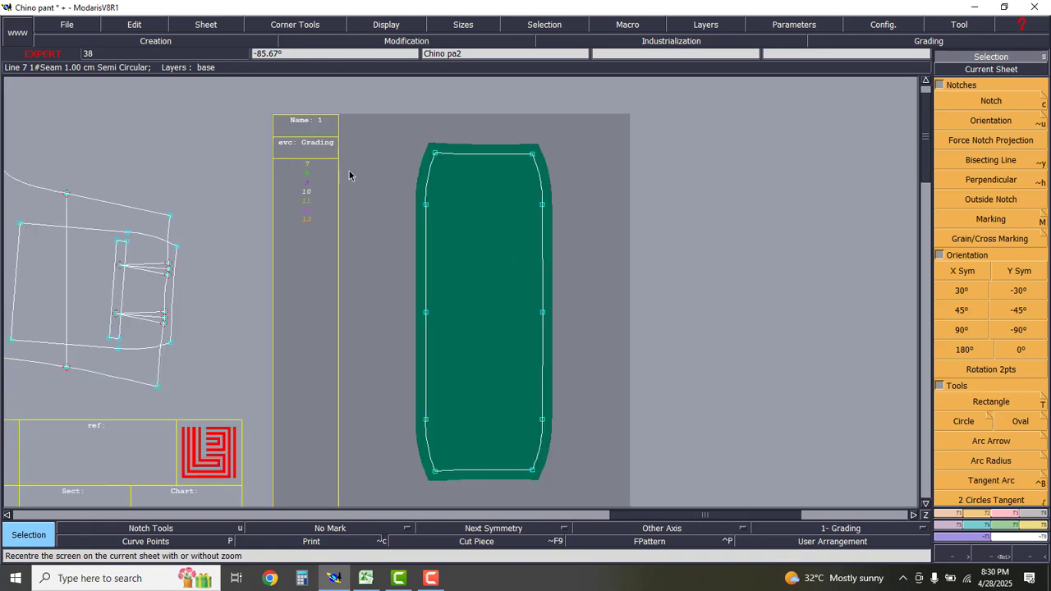
# - Enter the comment "Back pocket bag 1X2" in the title block of the Chino pa2 piece
pyautogui.click(141, 28)
pyautogui.click(144, 41)
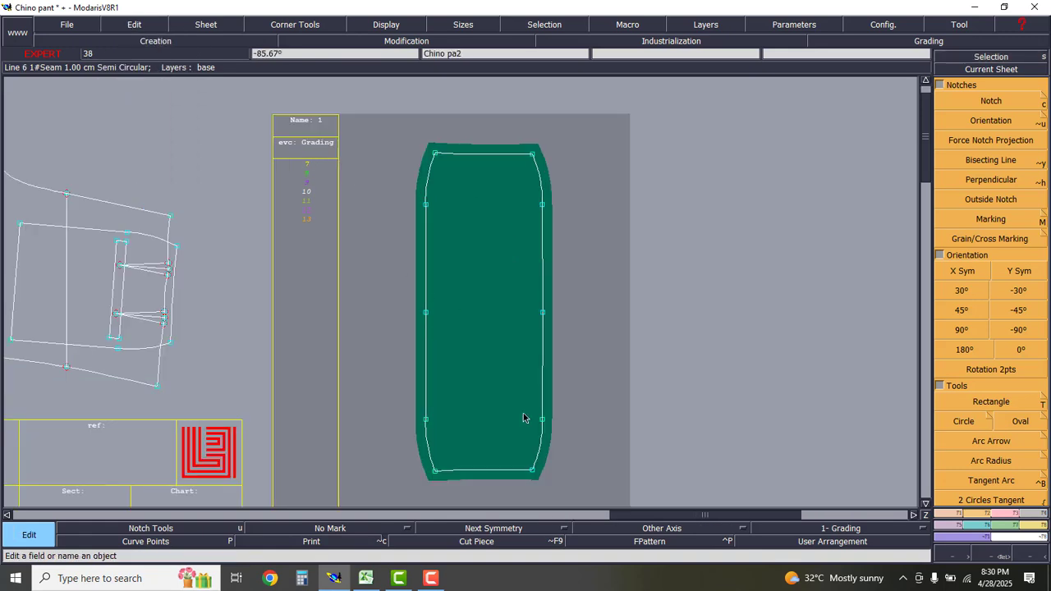
pyautogui.scroll(3, 460, 490)
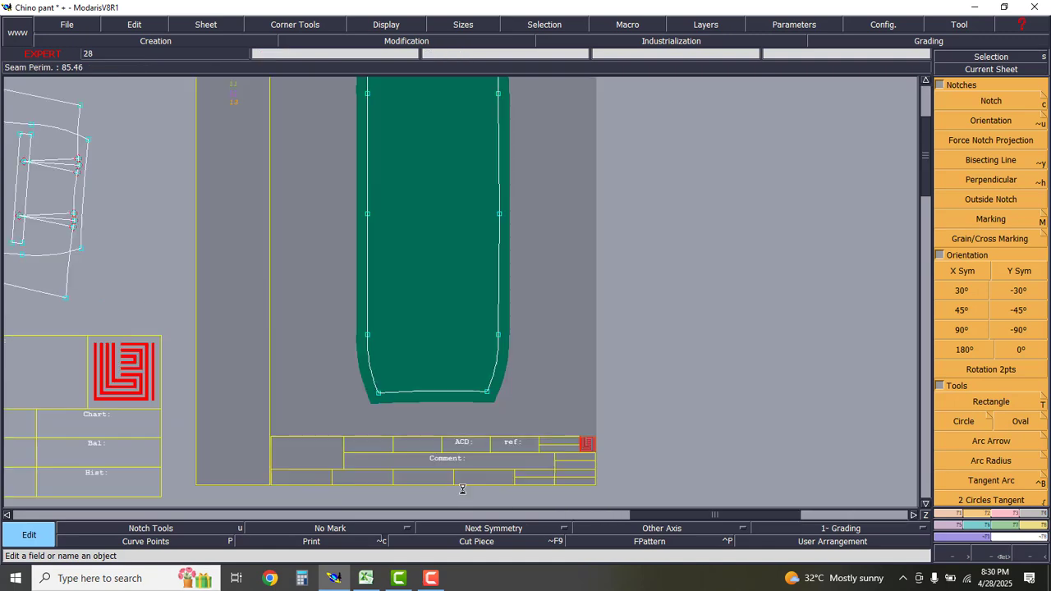
pyautogui.click(482, 460)
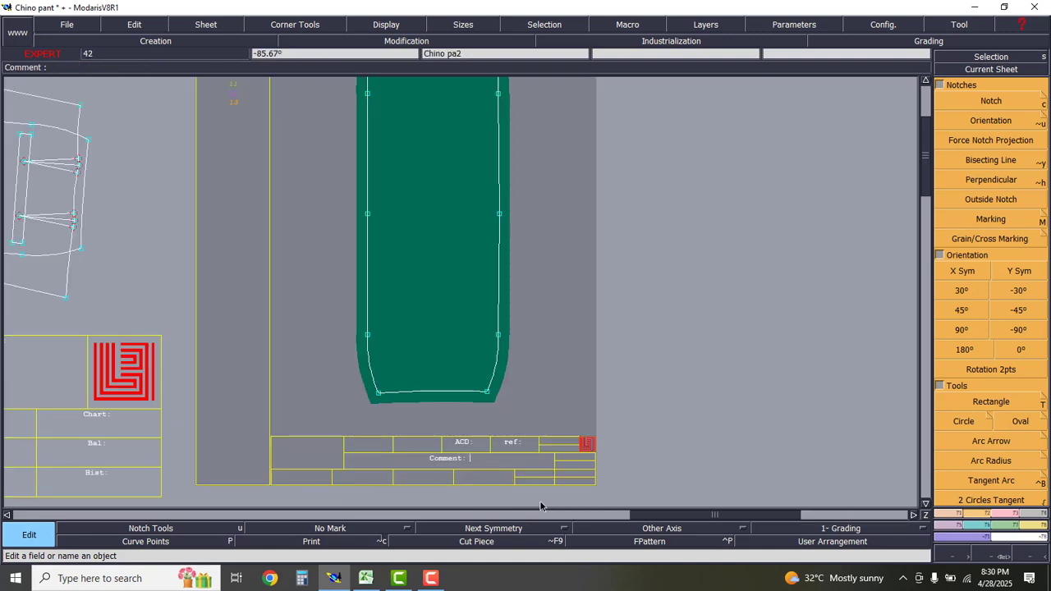
pyautogui.write('Back pocket')
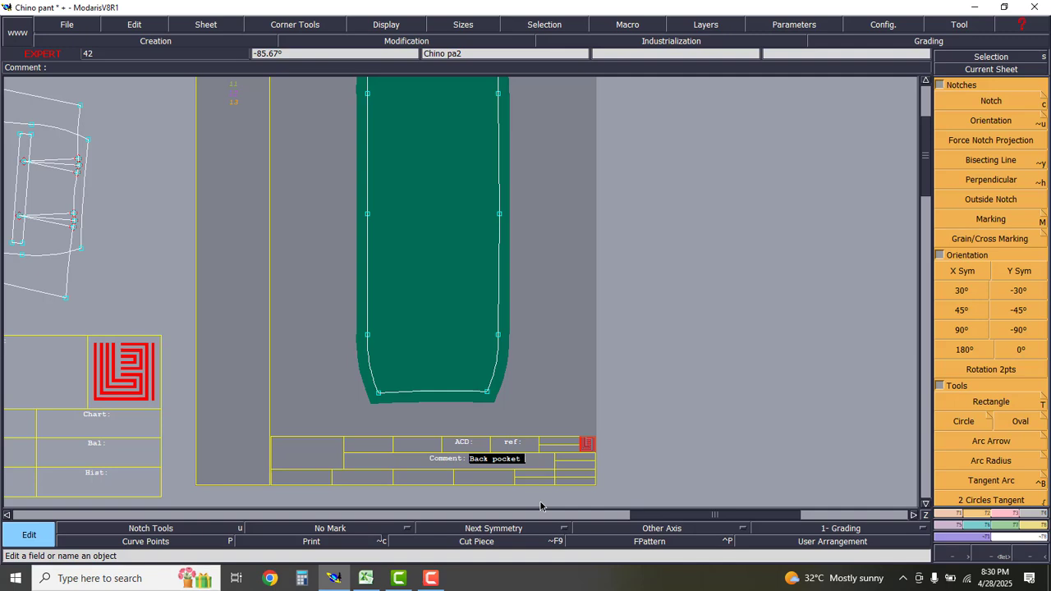
pyautogui.write(' bag 1X2')
pyautogui.click(558, 380)
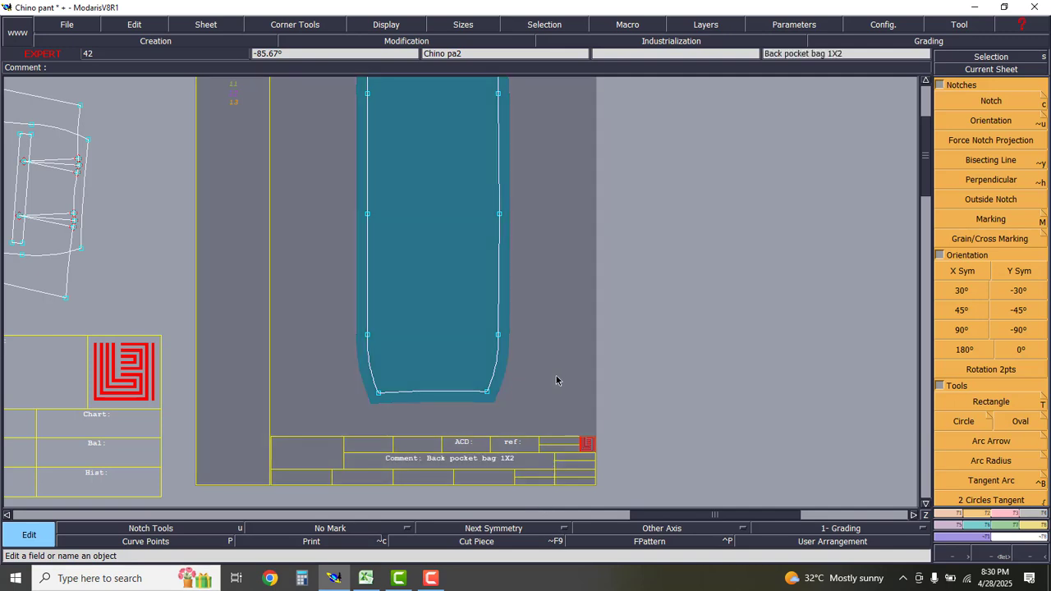
pyautogui.scroll(-2, 558, 380)
pyautogui.scroll(2, 544, 305)
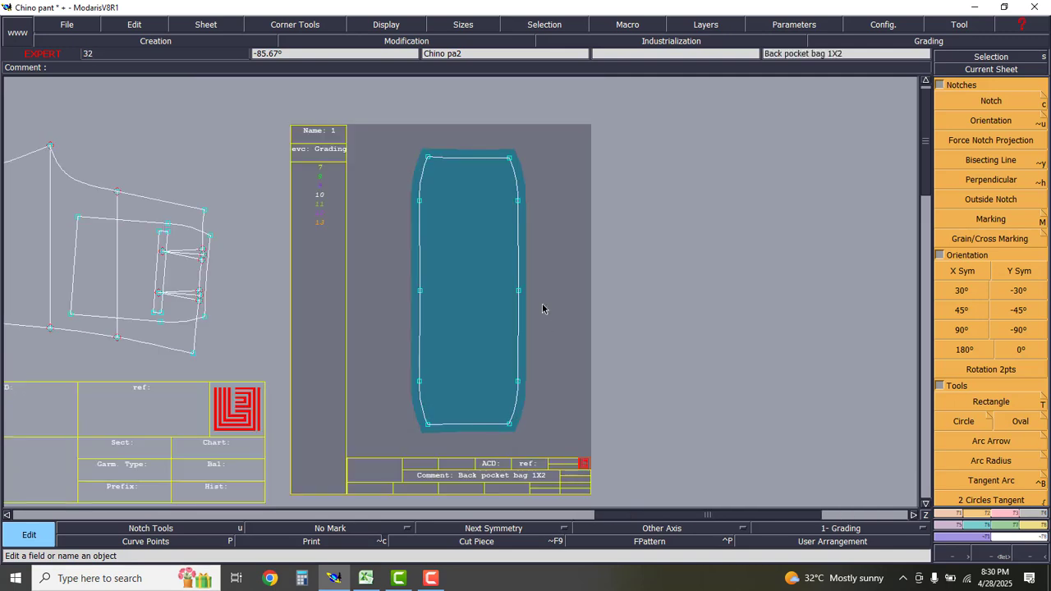
# - Draw a horizontal 'DF' grain line axis across the middle of the Chino pa2 back pocket bag and focus on the following sheet
pyautogui.click(689, 531)
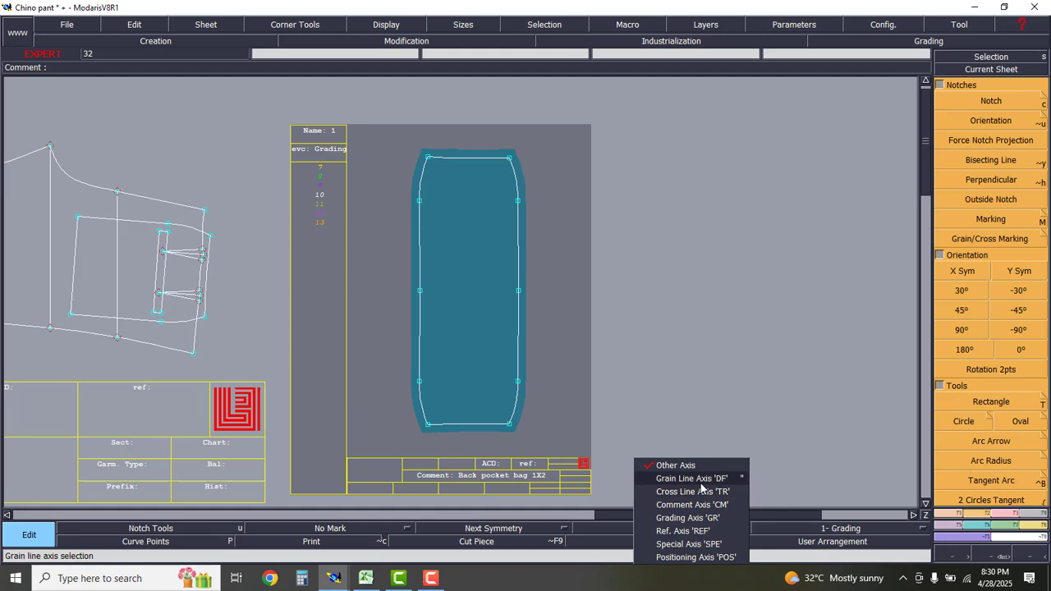
pyautogui.click(661, 479)
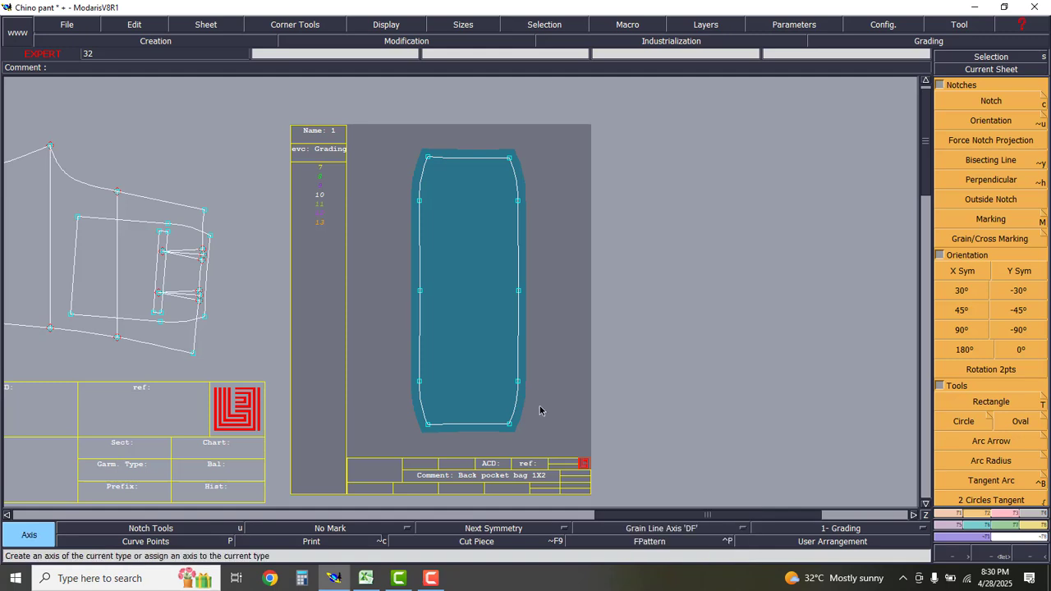
pyautogui.click(436, 293)
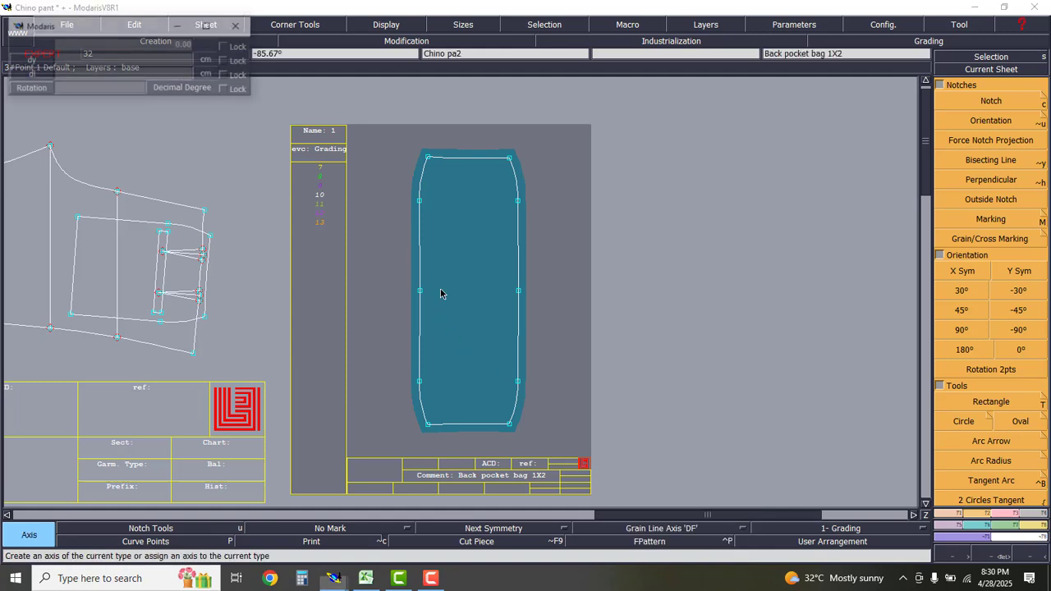
pyautogui.click(510, 291)
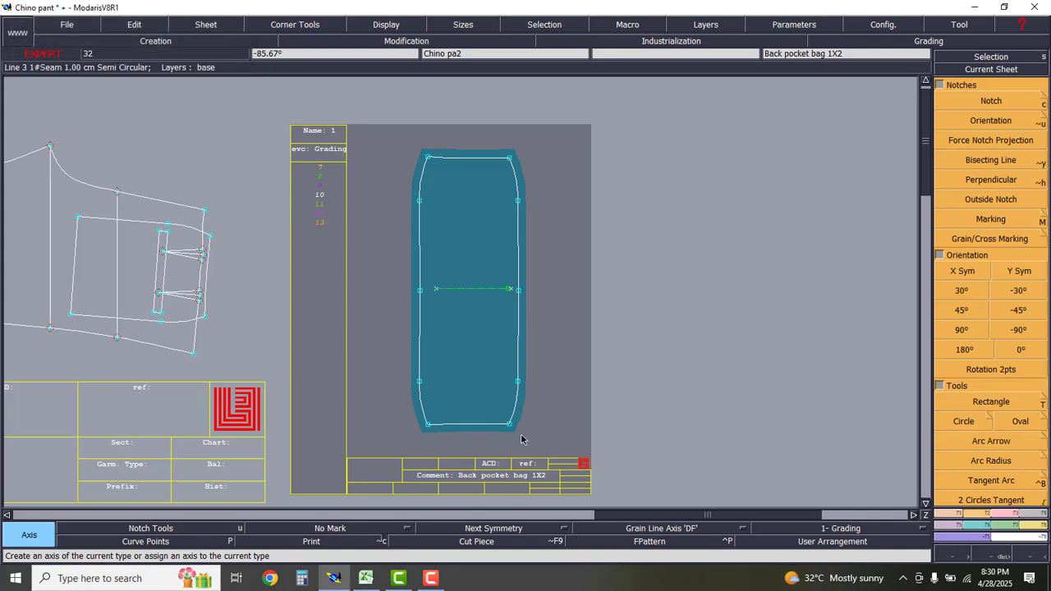
pyautogui.press('pagedown')
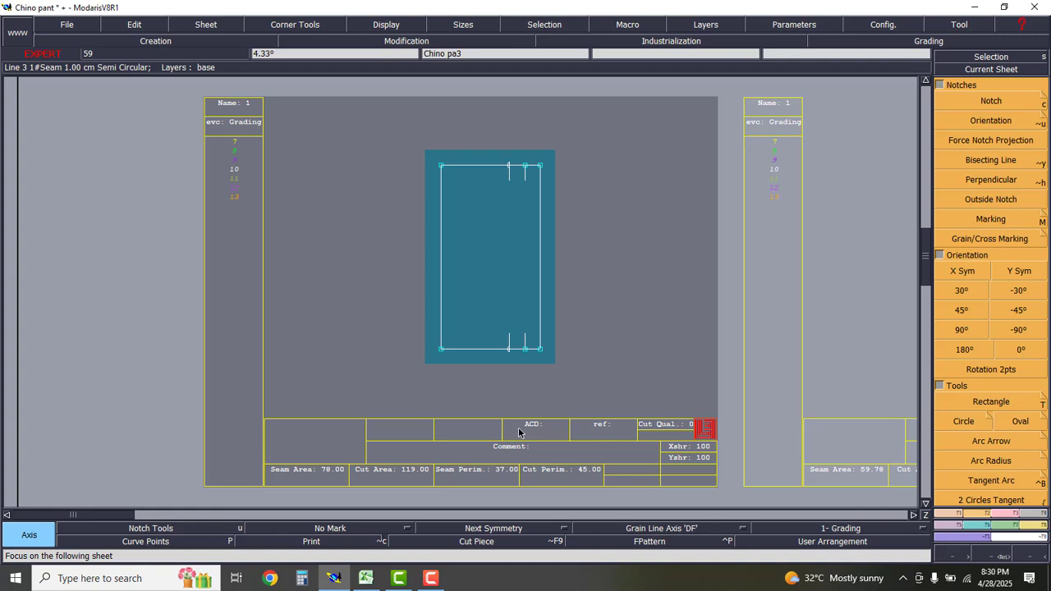
pyautogui.click(535, 446)
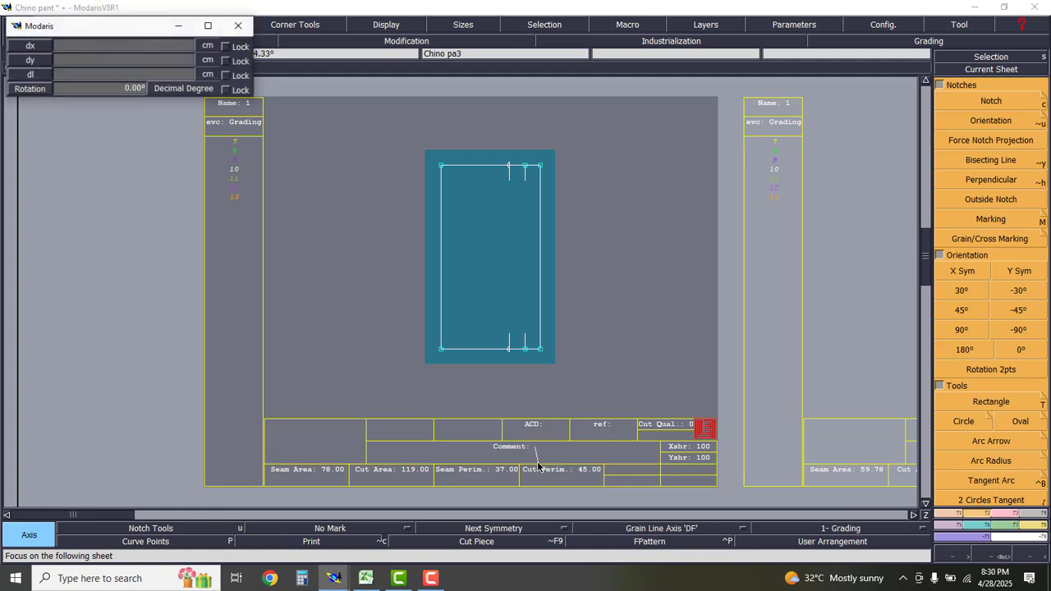
pyautogui.click(555, 405)
pyautogui.hotkey('ctrl', 'z')
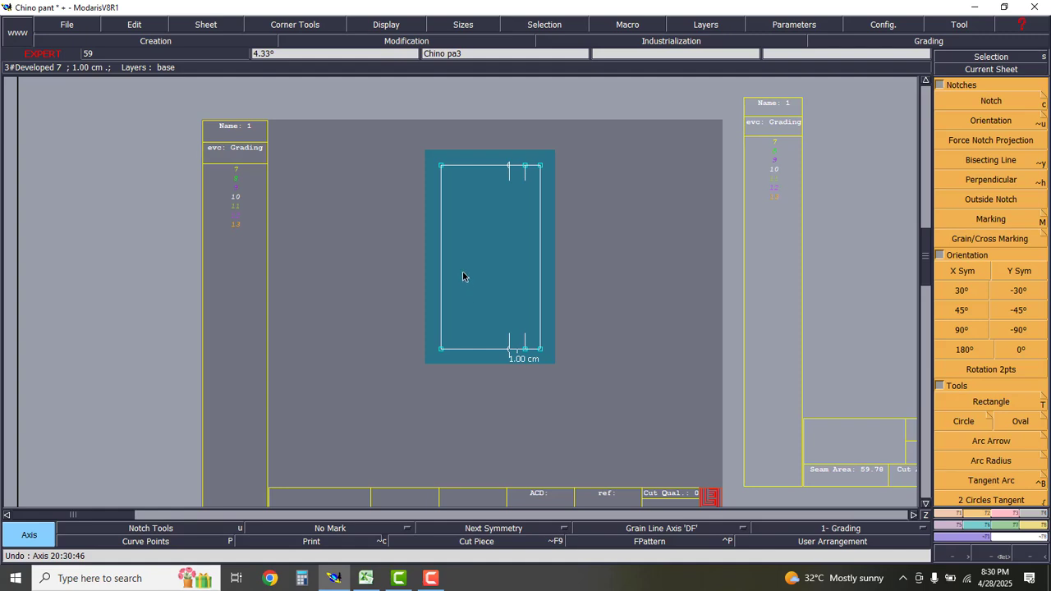
# - Draw a horizontal grain line axis about 5.5 cm long across the middle of the Chino pa3 piece
pyautogui.click(447, 251)
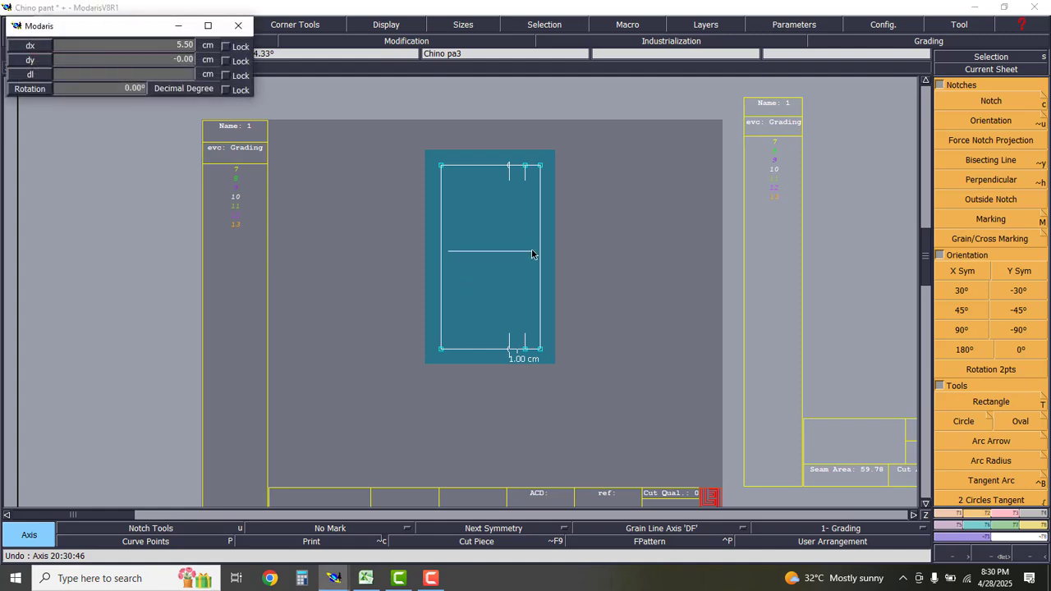
pyautogui.click(531, 250)
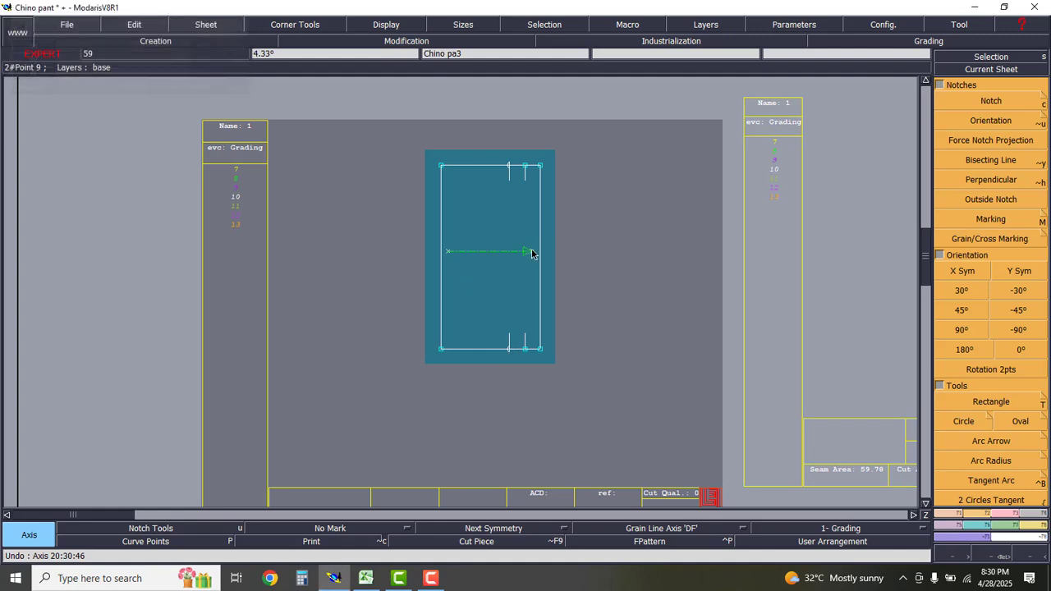
# - Enter the comment "Back pocket bone 1X2" in the title block of the Chino pa3 piece
pyautogui.click(134, 25)
pyautogui.click(145, 43)
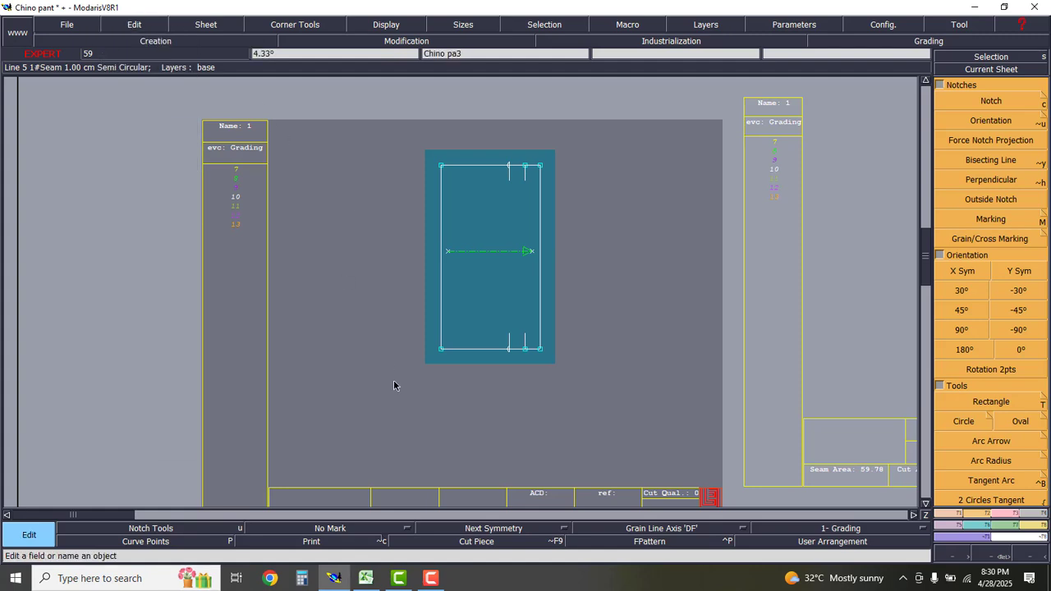
pyautogui.scroll(-3, 485, 417)
pyautogui.click(531, 473)
pyautogui.scroll(2, 531, 474)
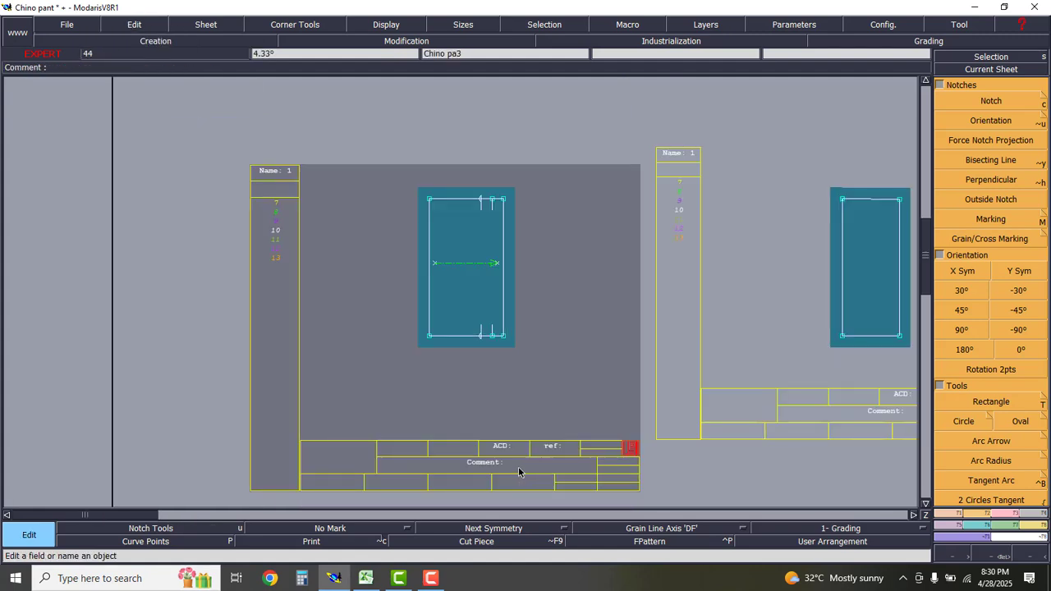
pyautogui.click(511, 462)
pyautogui.write('Back ocket')
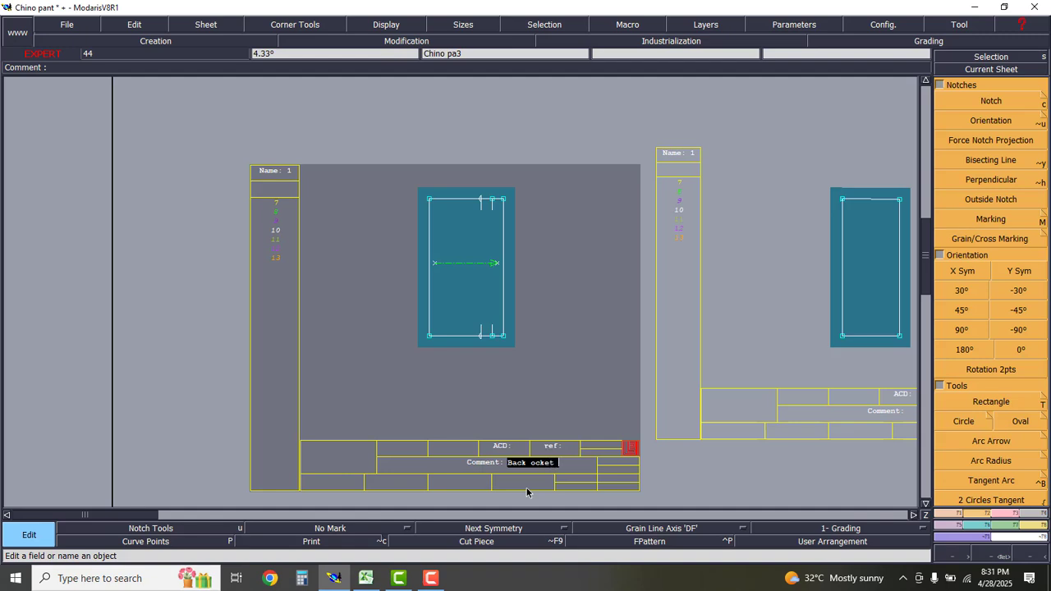
pyautogui.press('BackSpace')
pyautogui.press('BackSpace')
pyautogui.press('BackSpace')
pyautogui.write('po')
pyautogui.write('cket ')
pyautogui.write('bone ')
pyautogui.write('1Z2')
pyautogui.write('2')
pyautogui.press('Return')
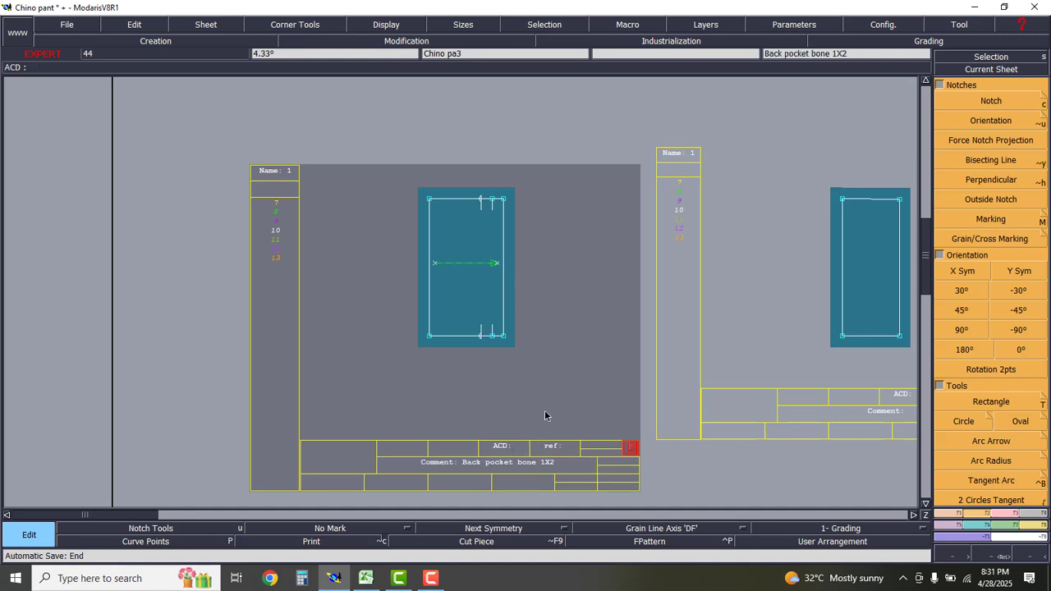
# - Focus on the following sheet, Chino pa4, and enter the comment "Back pocket Faching 1X2" in its title block
pyautogui.press('pagedown')
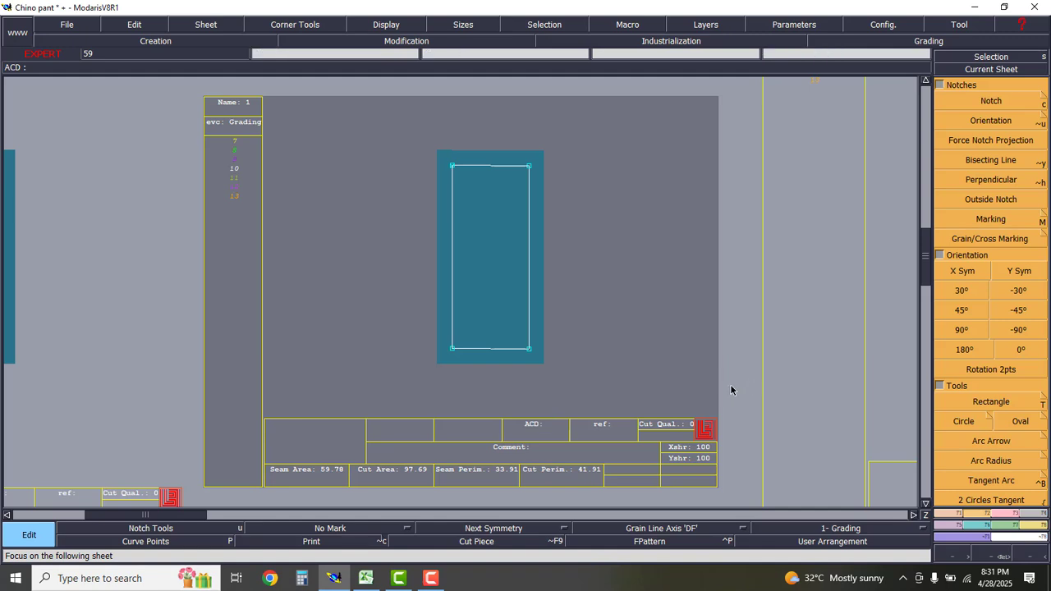
pyautogui.click(134, 23)
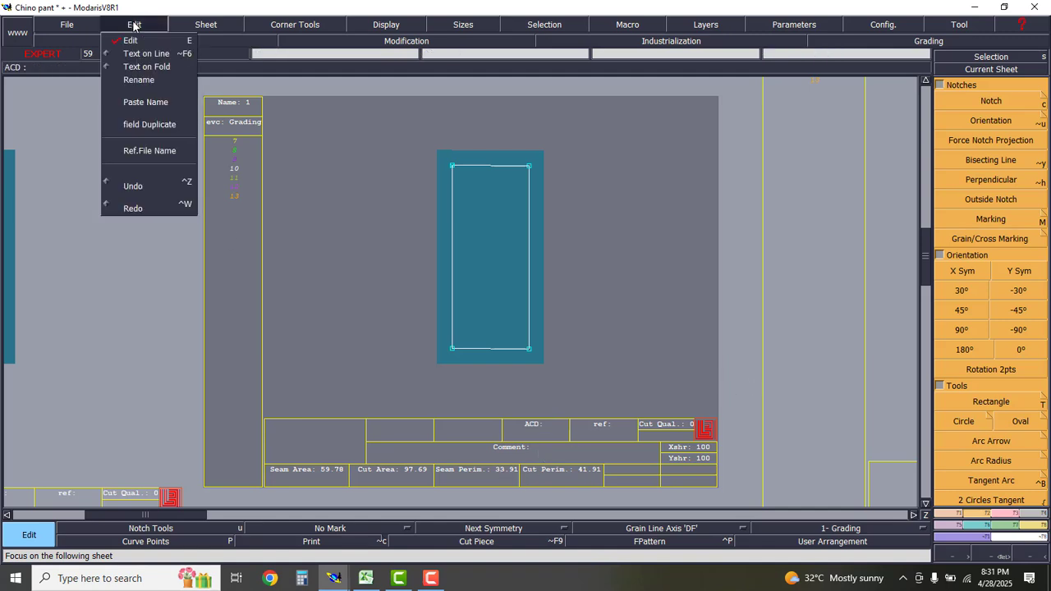
pyautogui.click(540, 449)
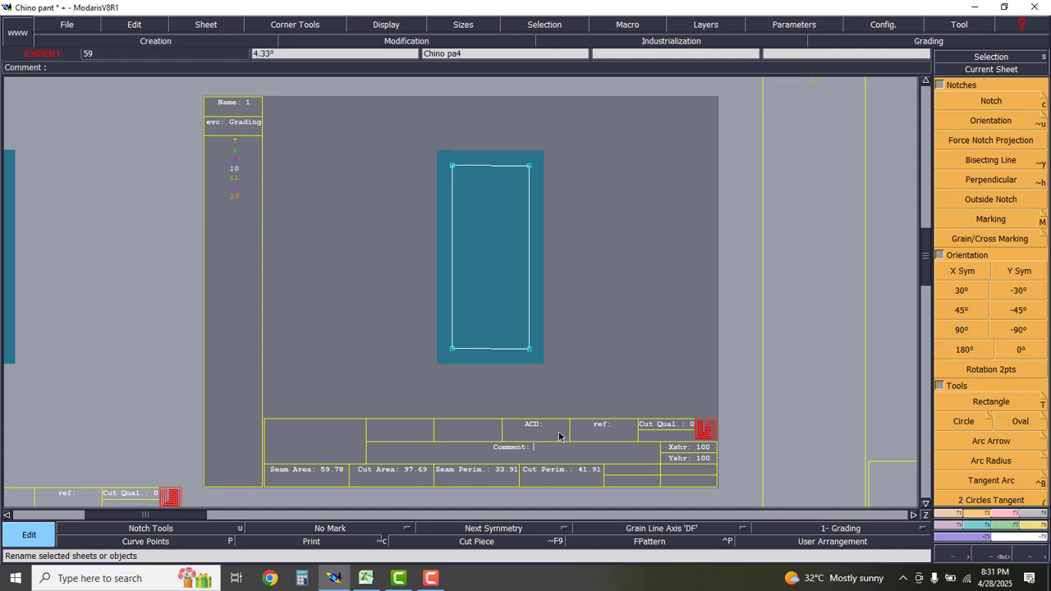
pyautogui.write('Back pocket')
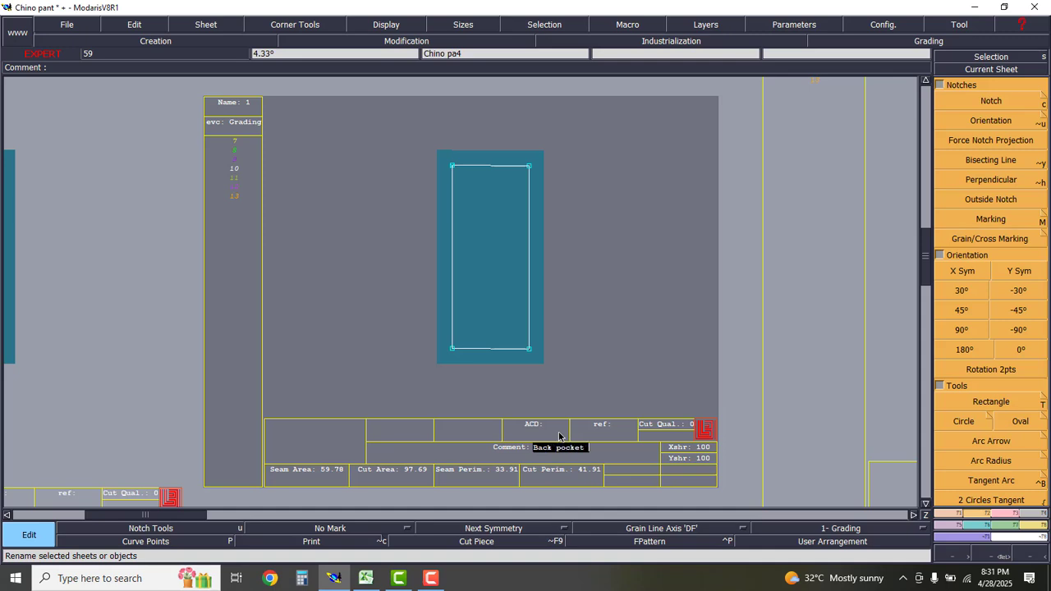
pyautogui.write(' Faching 1X2')
pyautogui.press('Return')
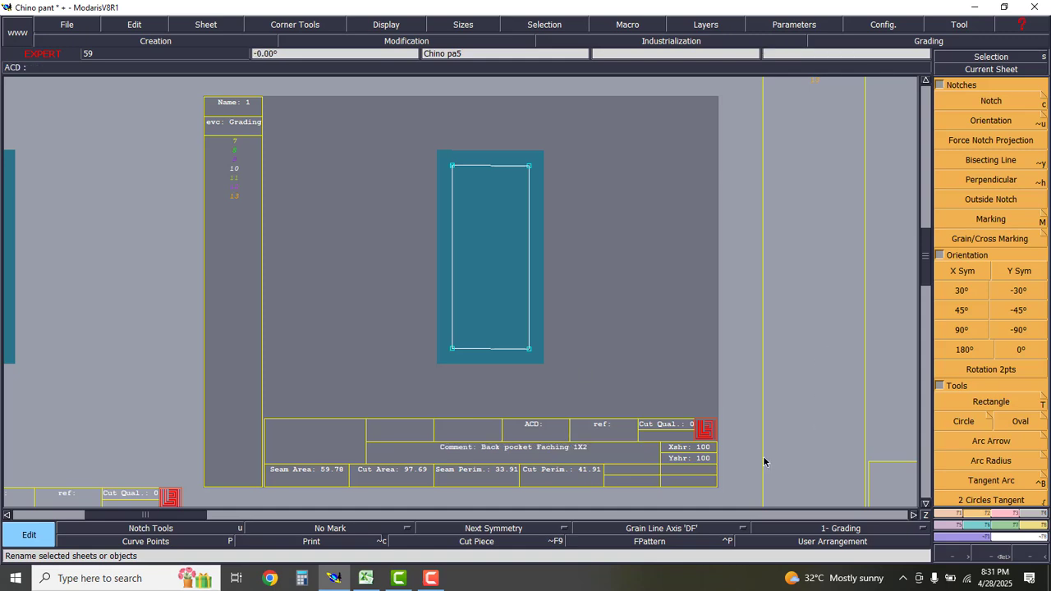
# - Draw a horizontal 'DF' grain line axis across the Chino pa4 back pocket facing piece
pyautogui.click(688, 530)
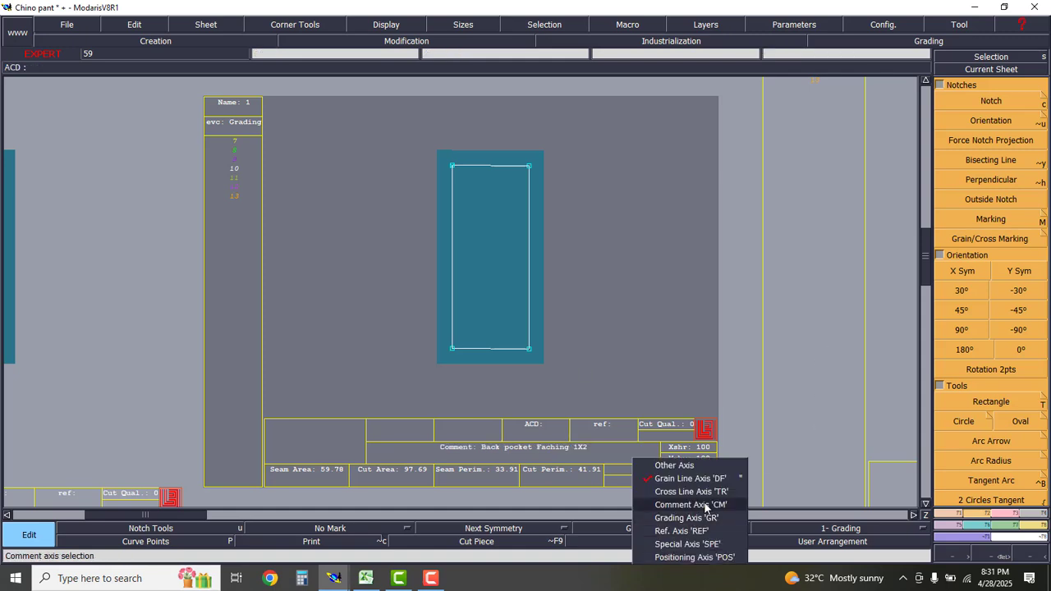
pyautogui.click(698, 479)
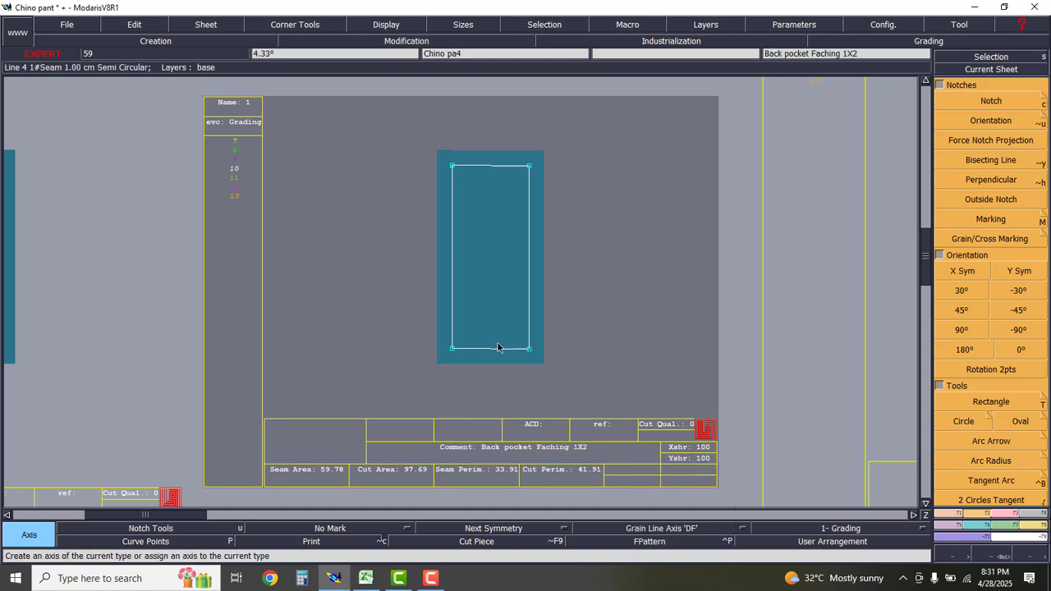
pyautogui.click(457, 246)
pyautogui.click(523, 247)
# - Focus on the back leg sheet Chino pa5 and draw a horizontal grain line from below the knee line to past the crotch line
pyautogui.press('pagedown')
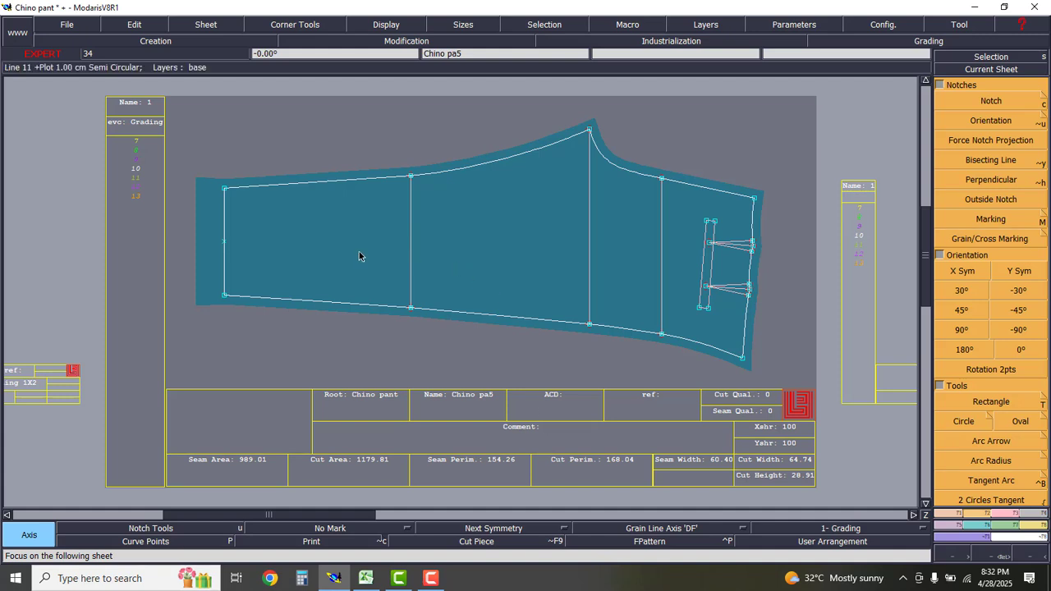
pyautogui.click(331, 239)
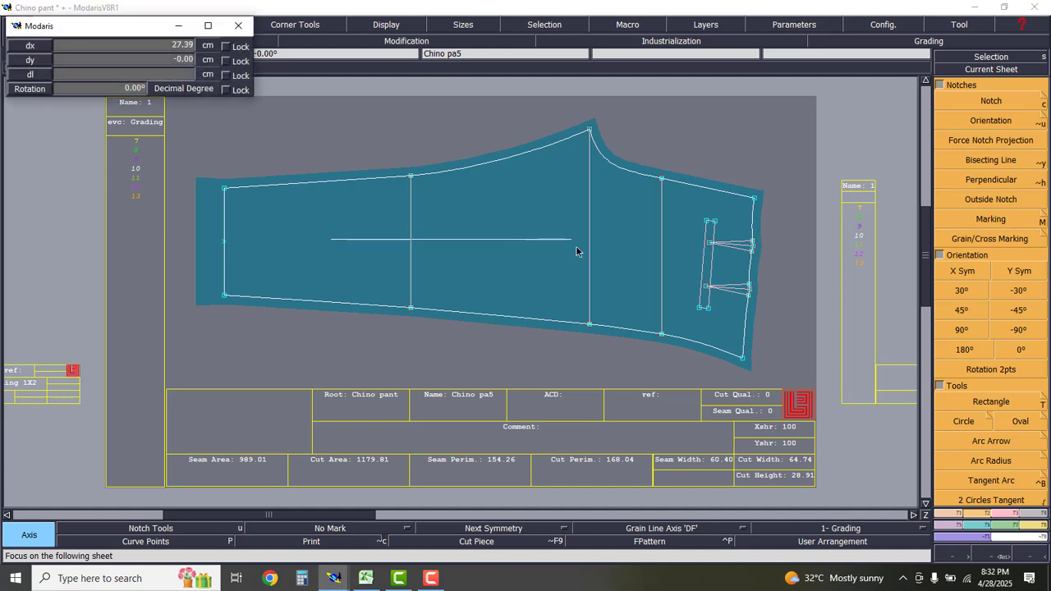
pyautogui.click(618, 239)
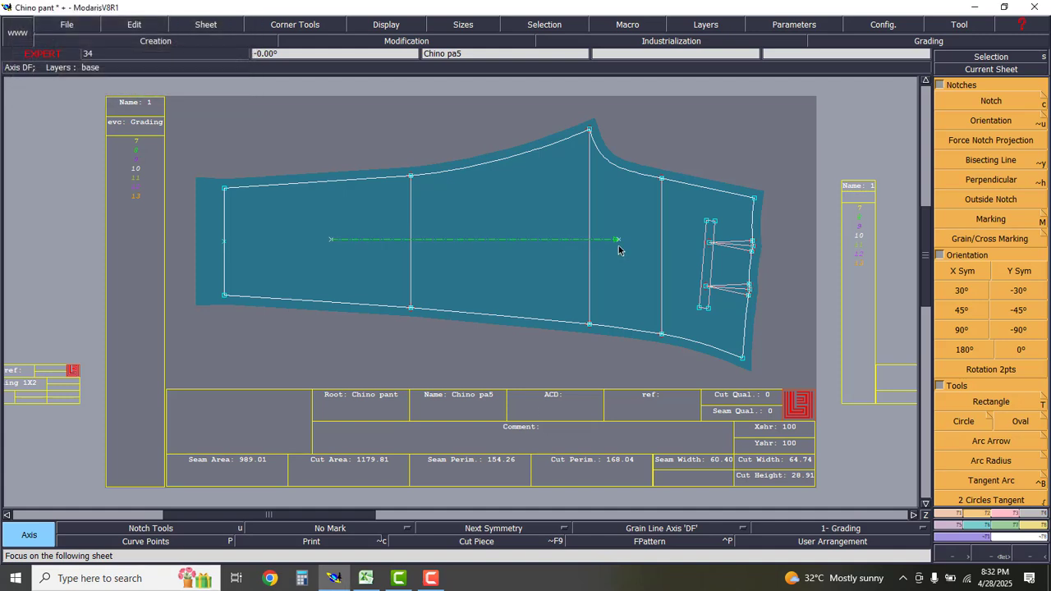
# - Enter the comment "Back part 1X2" in the title block of the Chino pa5 piece
pyautogui.click(143, 29)
pyautogui.click(146, 47)
pyautogui.click(546, 430)
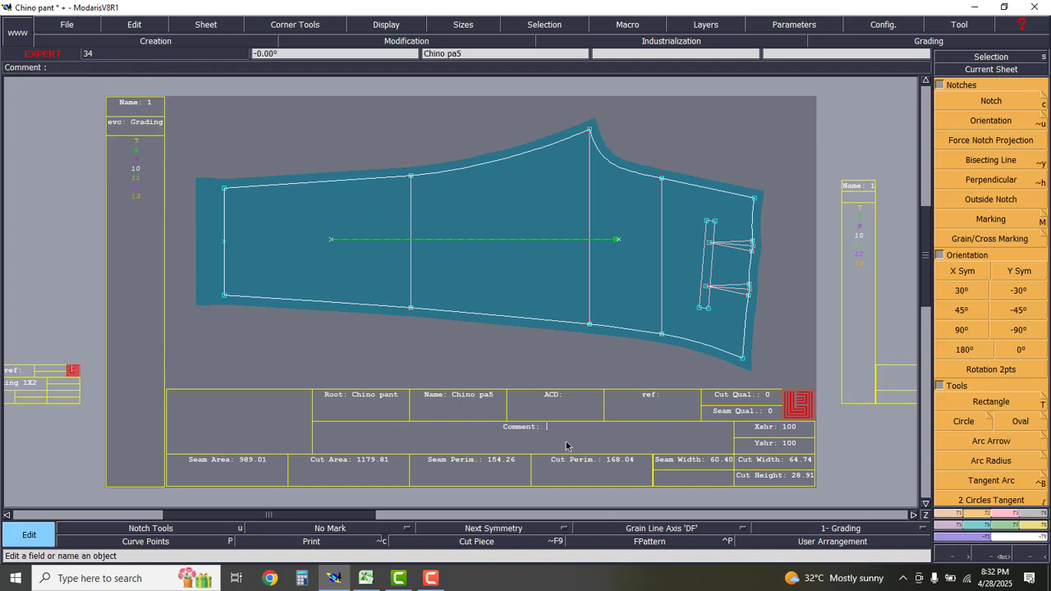
pyautogui.write('Back part 1X')
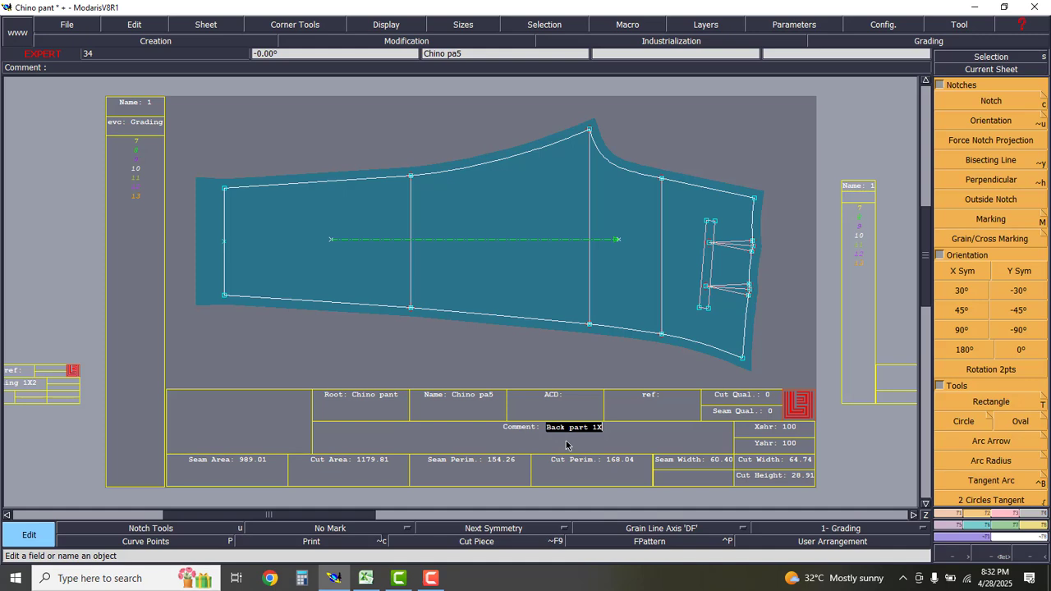
pyautogui.write('@')
pyautogui.press('Return')
# - Focus on the following sheet, the fly piece, and enter the comment "Single fly 1X1" in its title block
pyautogui.press('pagedown')
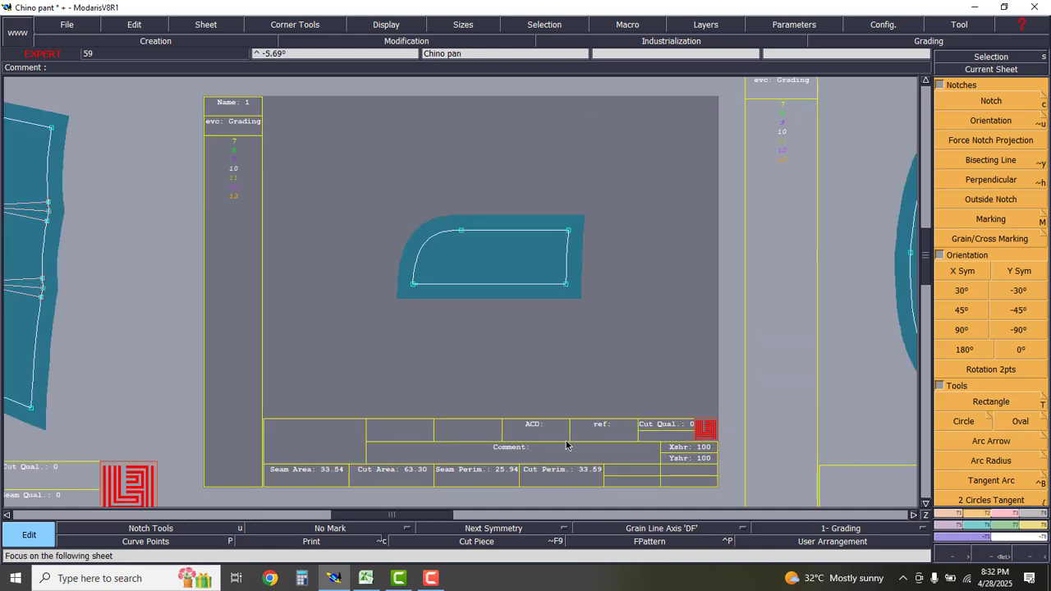
pyautogui.click(536, 453)
pyautogui.write('Single')
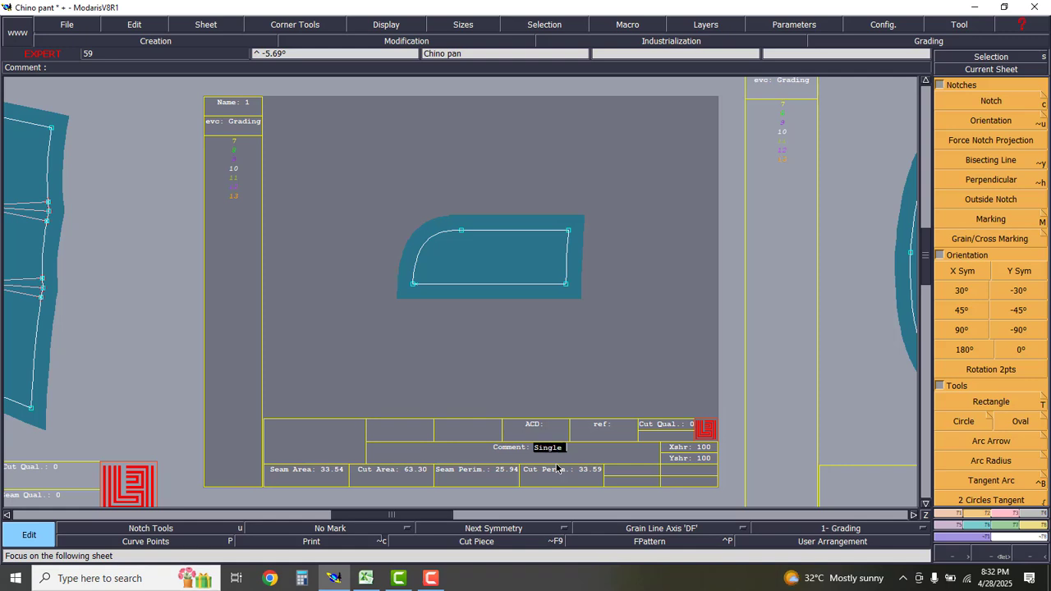
pyautogui.write(' pfly 1X1')
# - Draw a horizontal 'DF' grain line axis about 7.5 cm long along the single fly piece
pyautogui.click(681, 529)
pyautogui.click(685, 475)
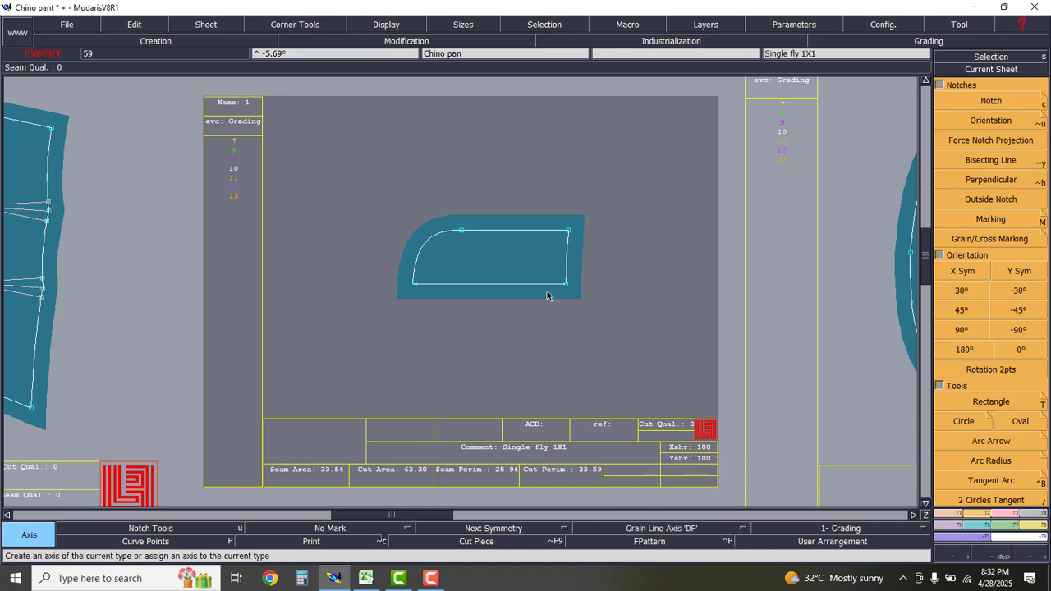
pyautogui.click(441, 259)
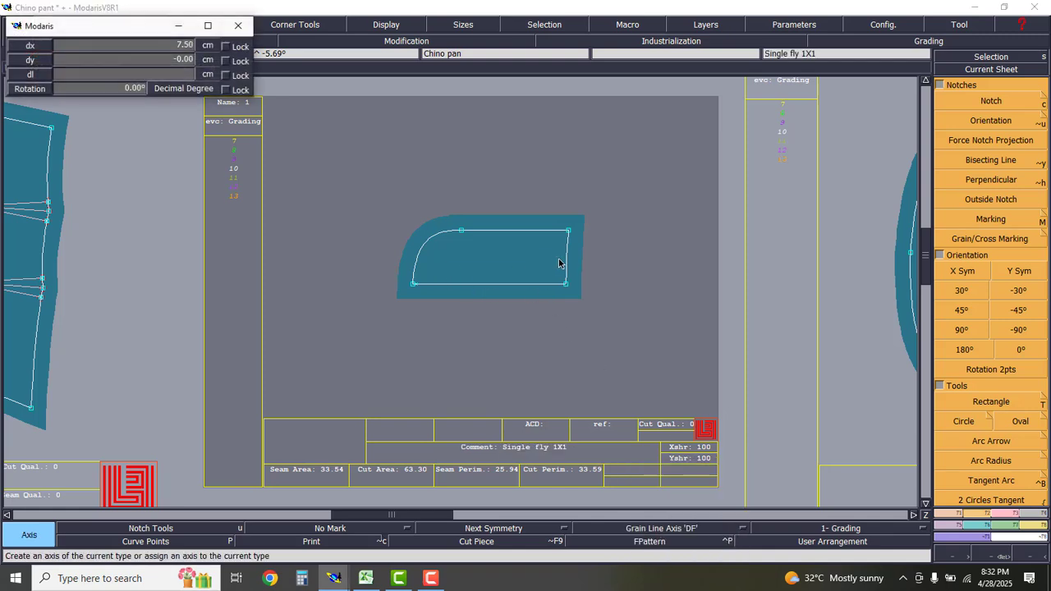
pyautogui.click(555, 258)
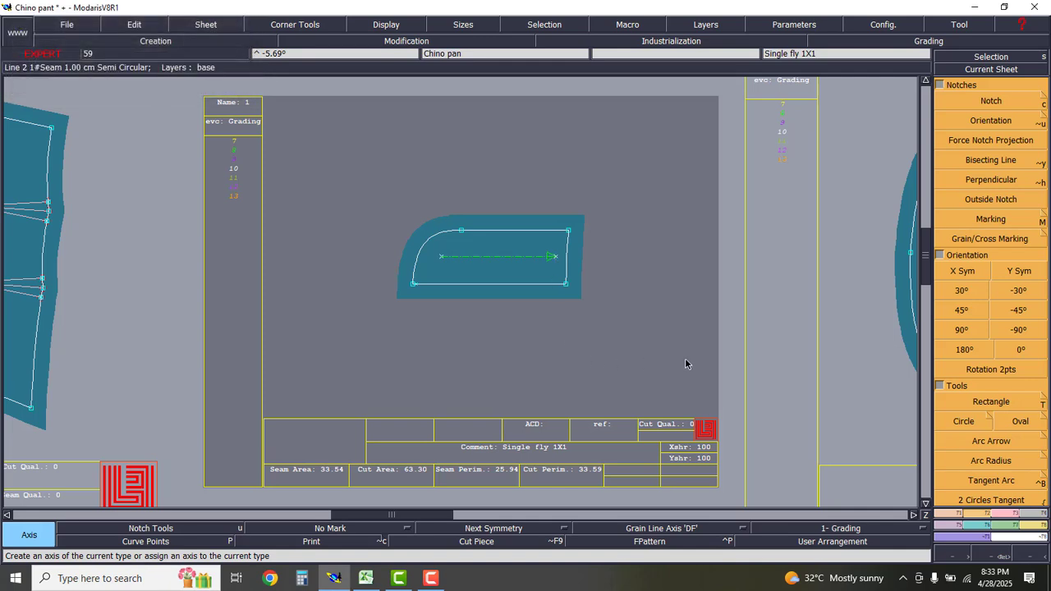
# - Arrange all sheets on the desk and add notches at the hem corners and knee line ends of the back part Chino pa5
pyautogui.press('pagedown')
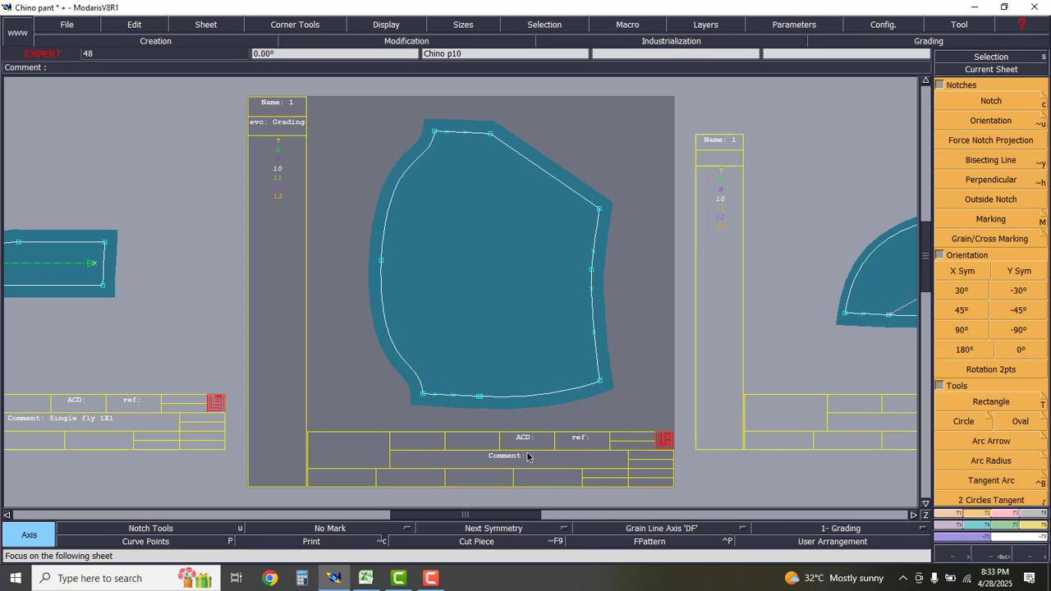
pyautogui.press('j')
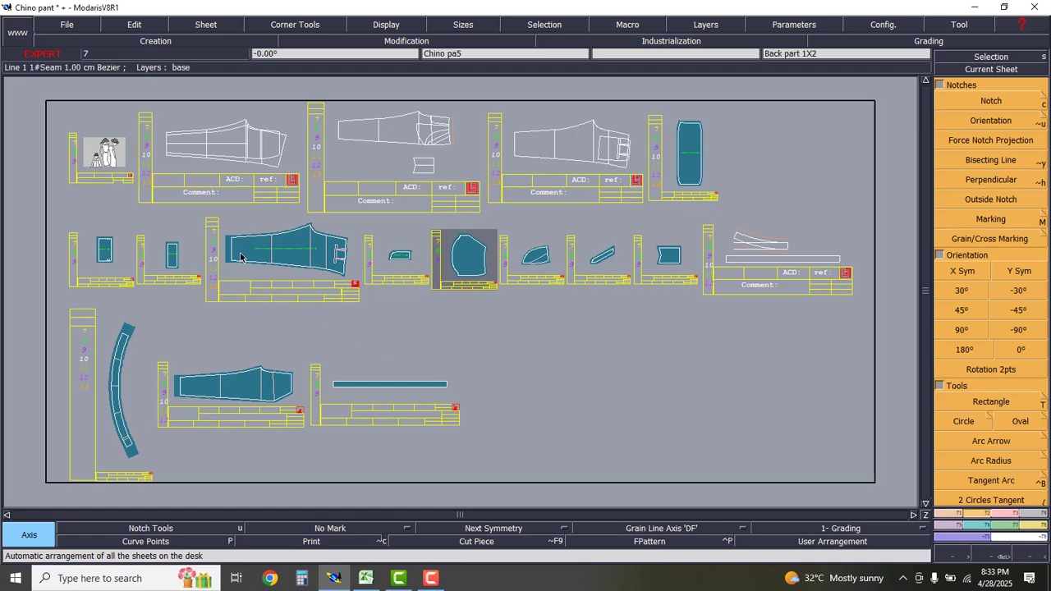
pyautogui.scroll(5, 238, 250)
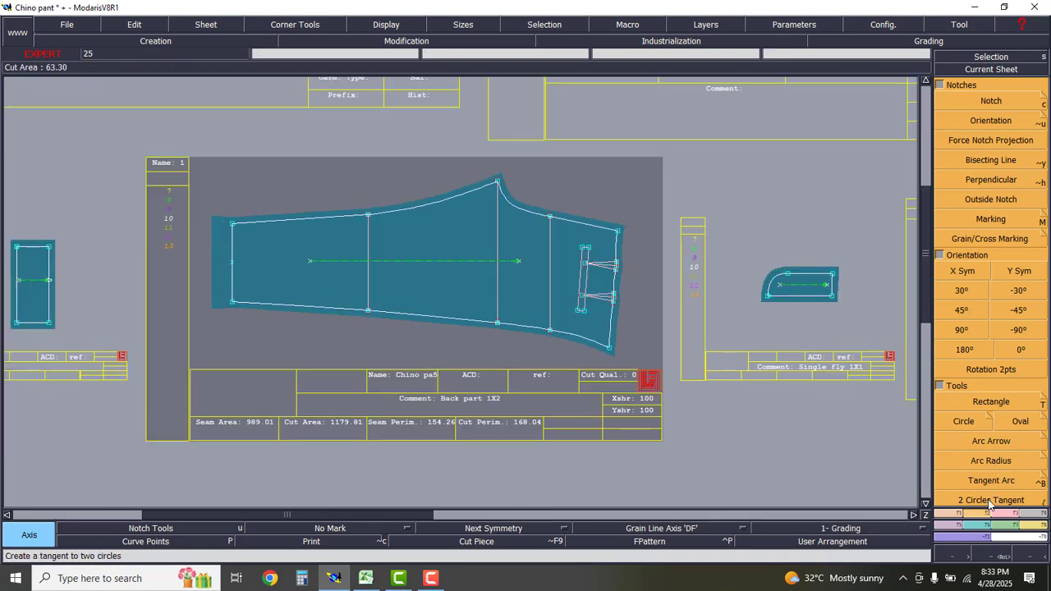
pyautogui.click(937, 108)
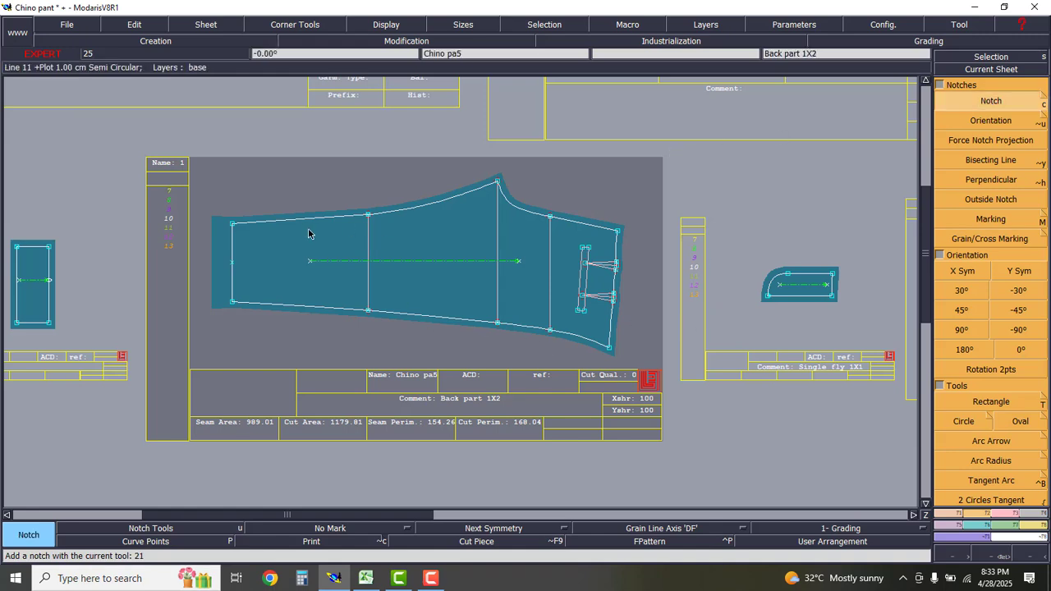
pyautogui.scroll(2, 218, 230)
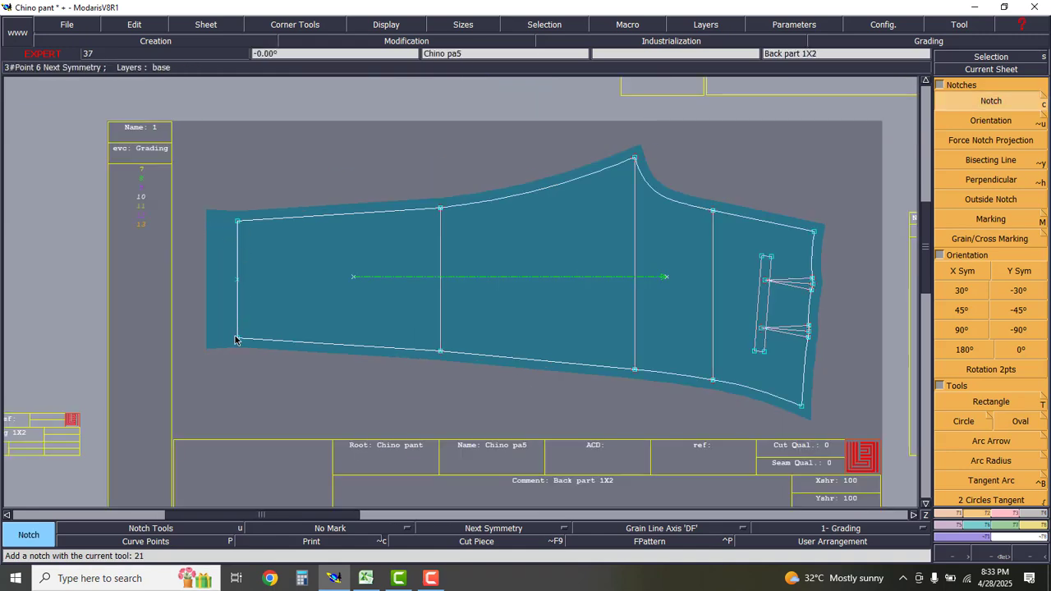
pyautogui.click(440, 351)
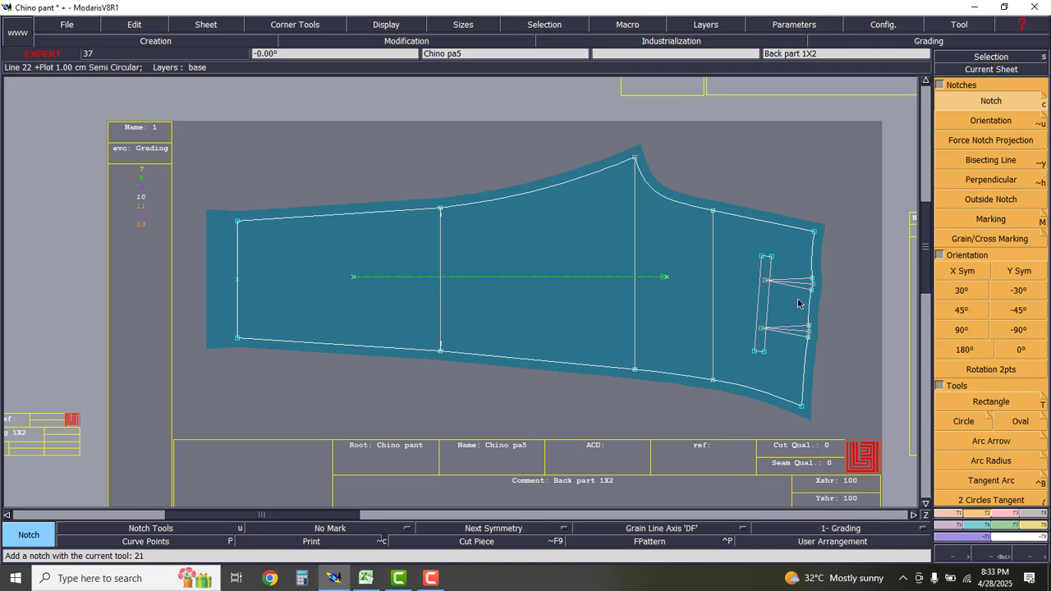
# - Add notches at the waistline points of both darts on the back part
pyautogui.scroll(4, 797, 304)
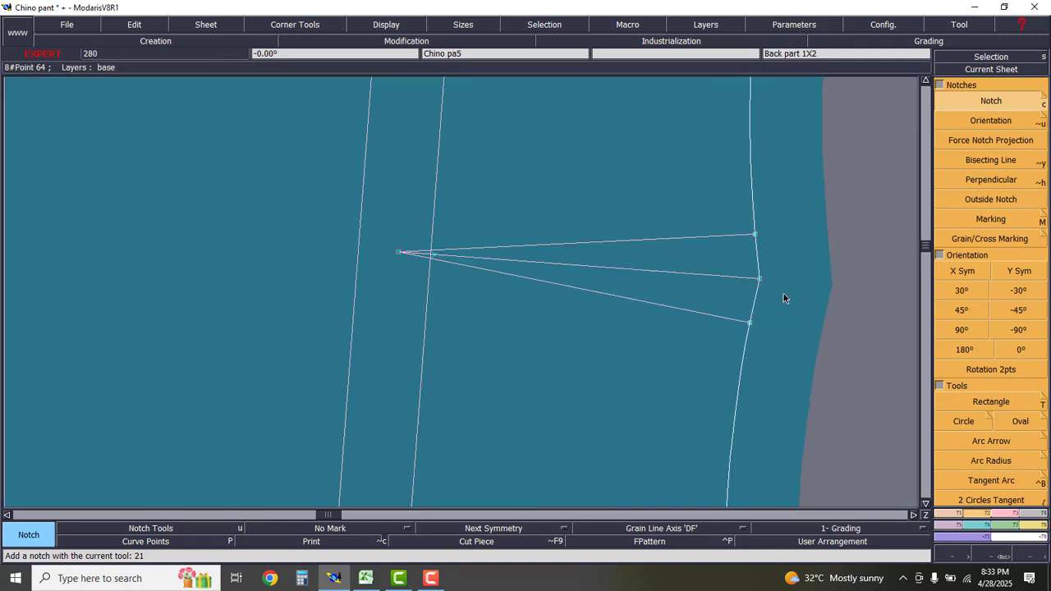
pyautogui.click(754, 235)
pyautogui.click(748, 323)
pyautogui.scroll(-3, 697, 295)
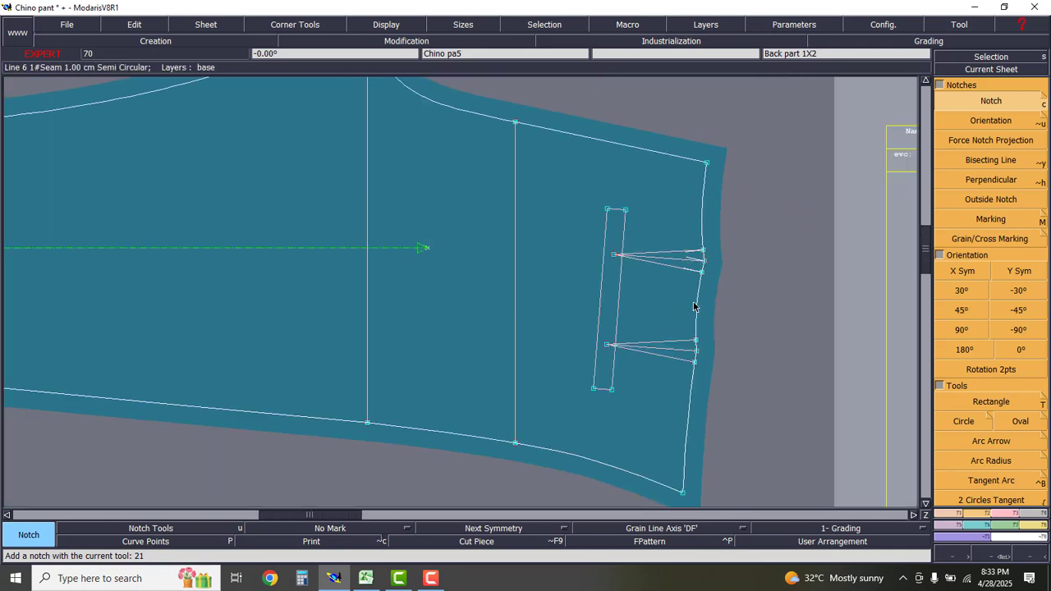
pyautogui.scroll(3, 697, 328)
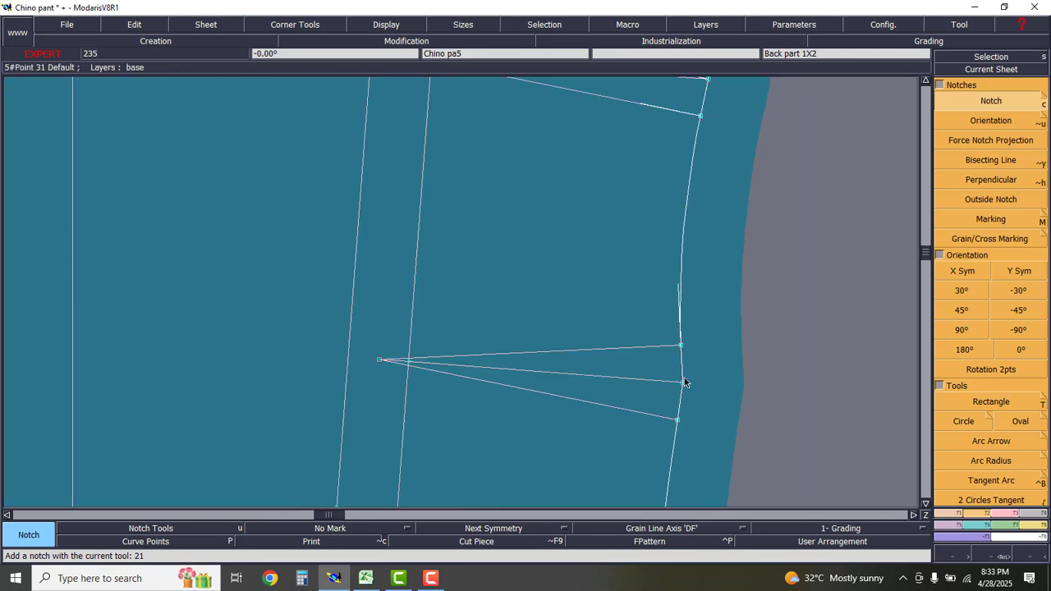
pyautogui.click(685, 382)
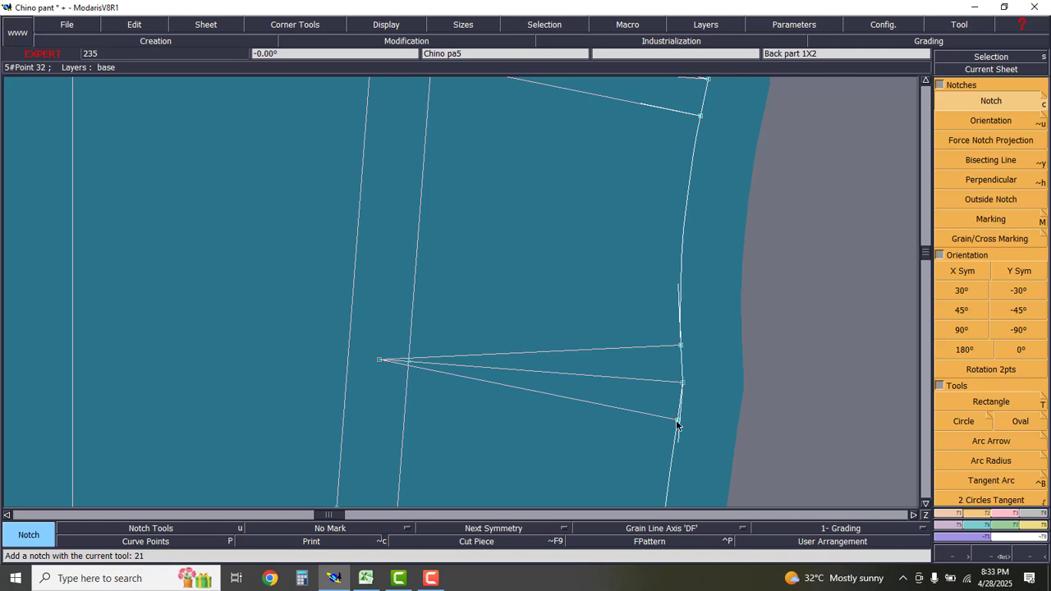
pyautogui.click(677, 421)
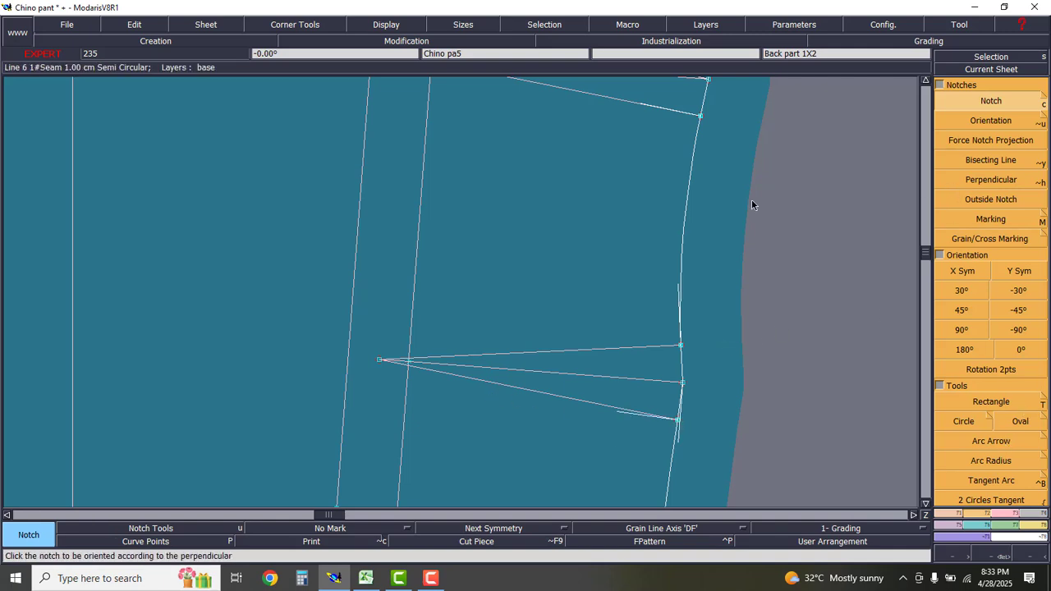
# - Orient the three notches of the upper waist dart on the back part towards the dart's apex
pyautogui.scroll(-2, 751, 206)
pyautogui.click(987, 121)
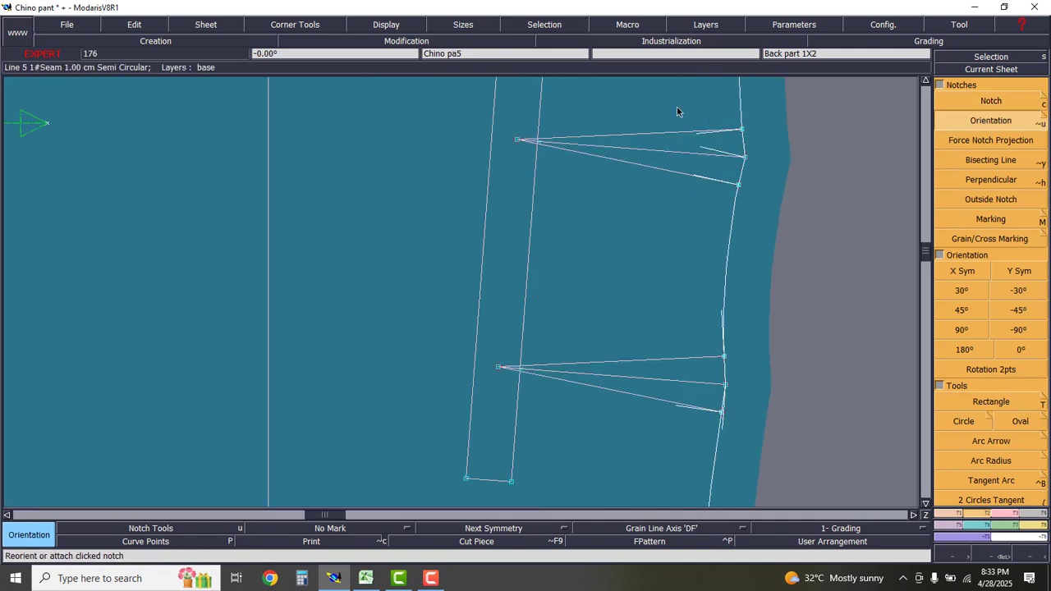
pyautogui.click(703, 134)
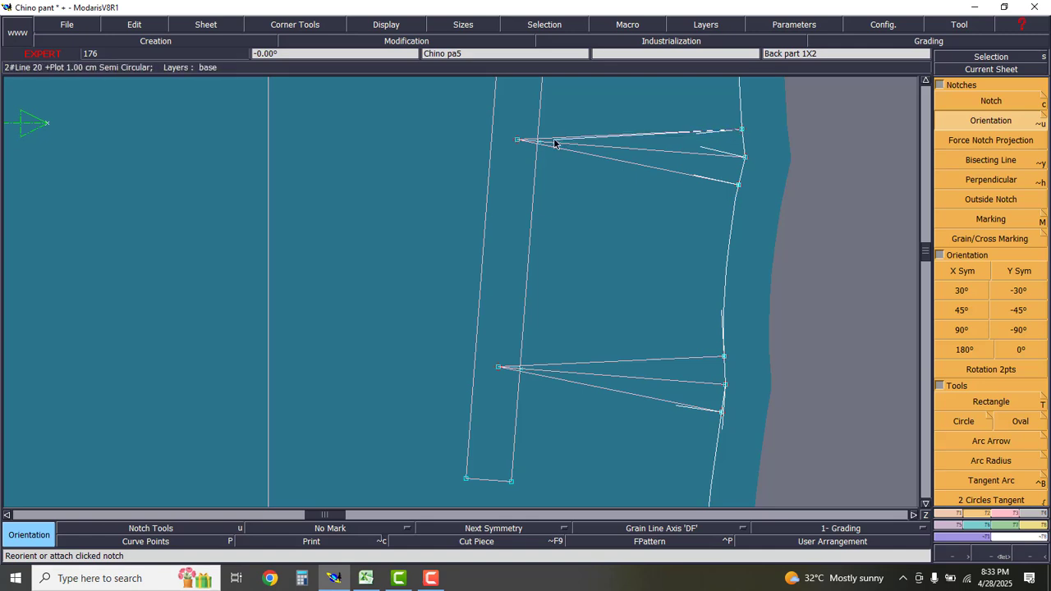
pyautogui.click(519, 141)
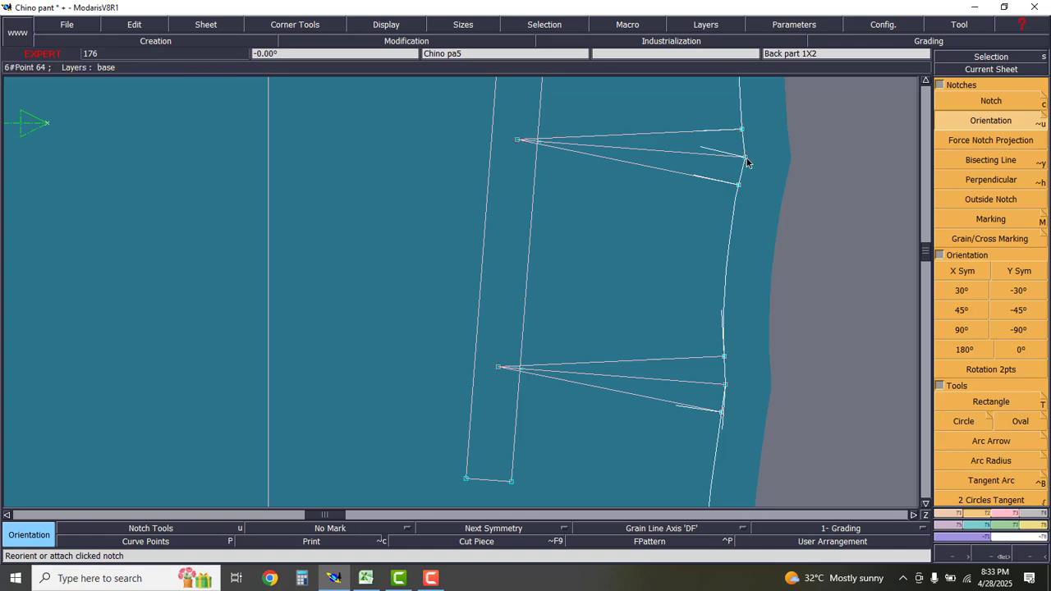
pyautogui.click(747, 162)
pyautogui.click(521, 142)
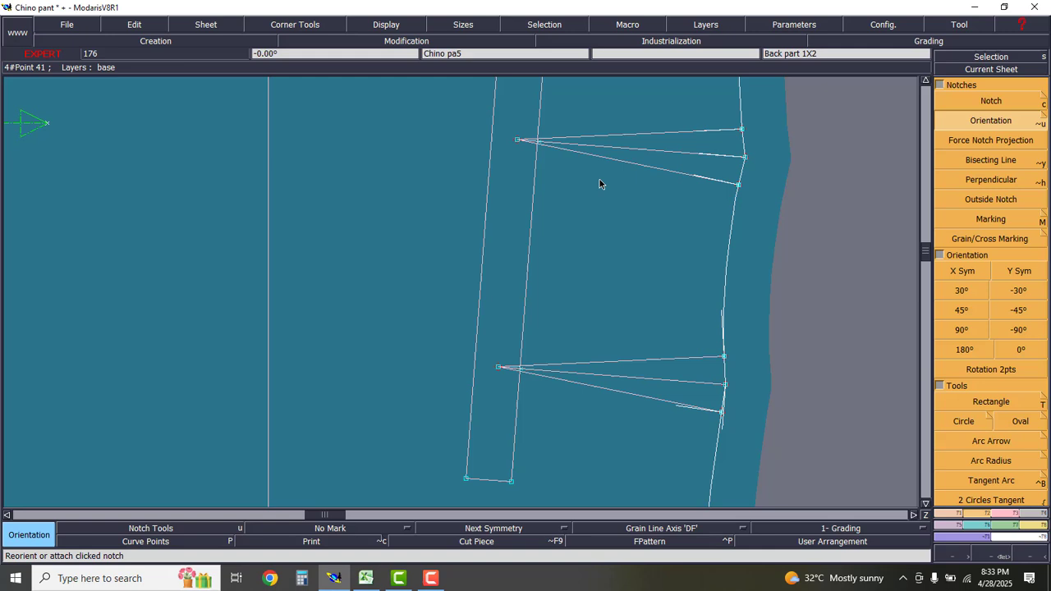
pyautogui.click(739, 187)
pyautogui.click(518, 140)
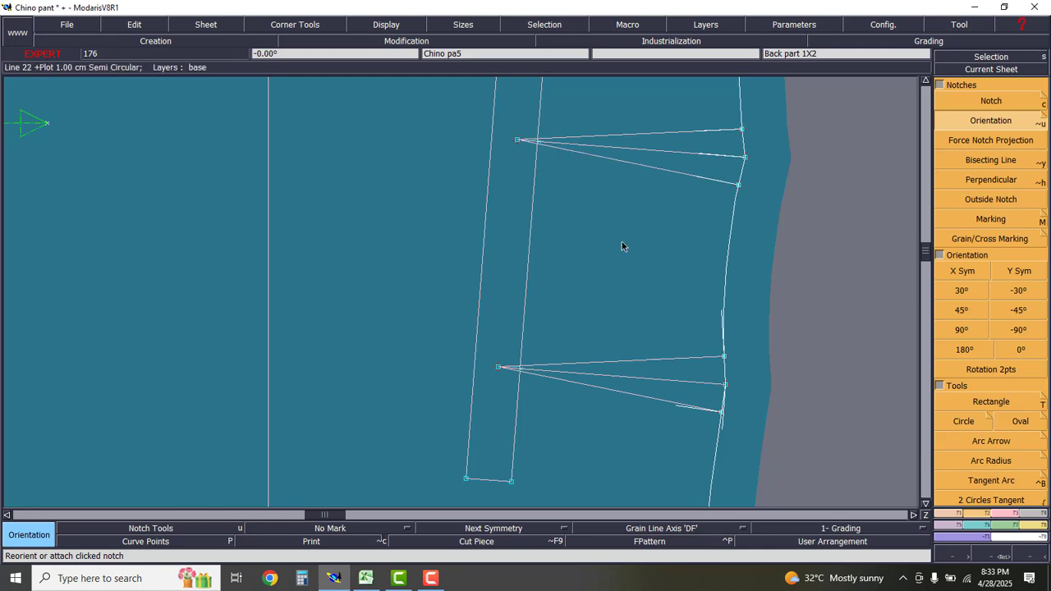
# - Orient the three notches of the lower waist dart on the back part towards that dart's apex
pyautogui.click(723, 356)
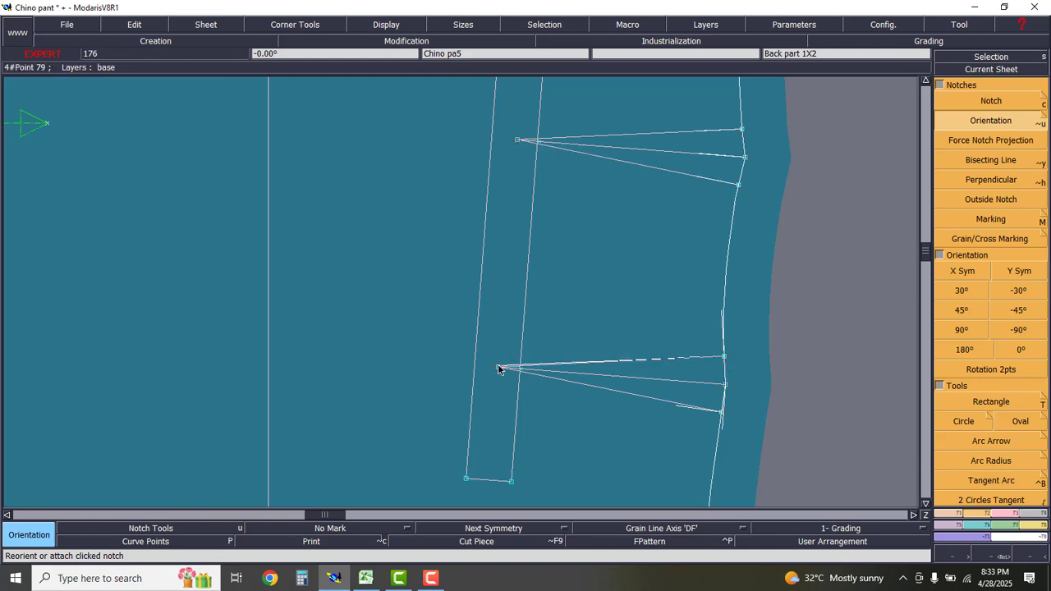
pyautogui.click(498, 369)
pyautogui.click(725, 384)
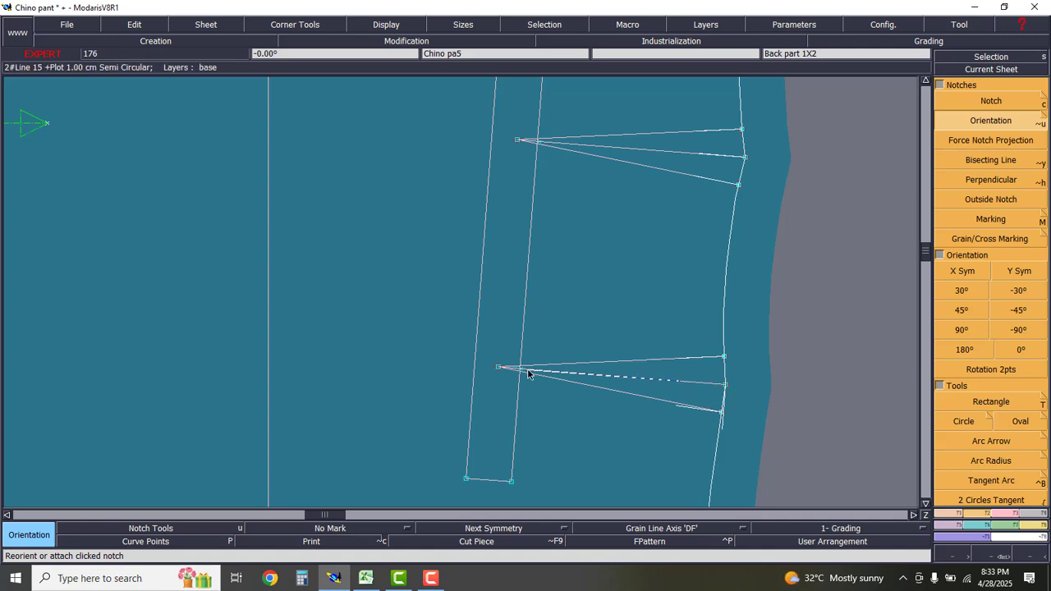
pyautogui.click(499, 368)
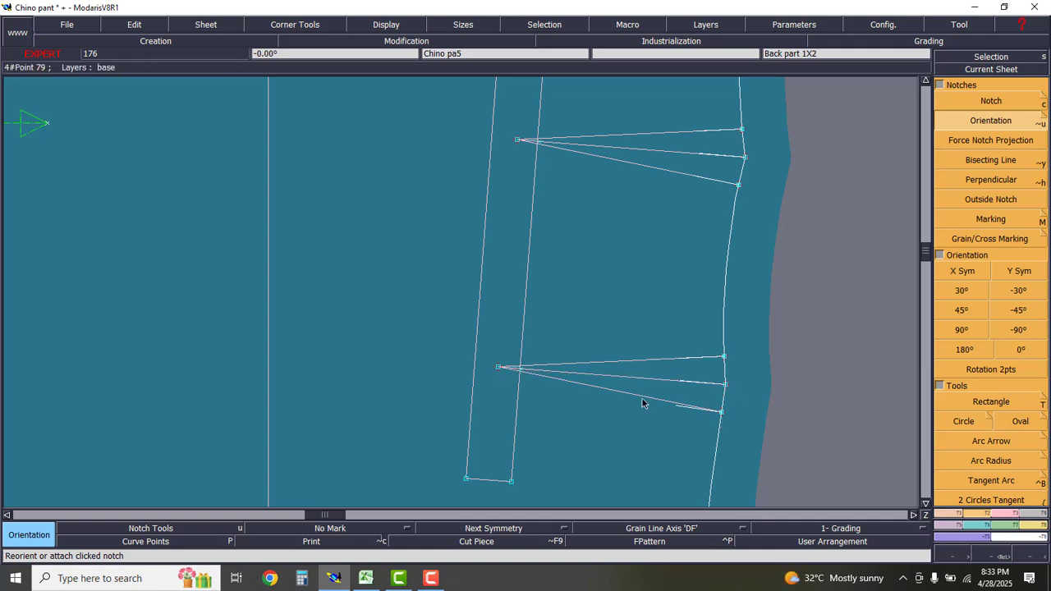
pyautogui.click(718, 409)
pyautogui.click(501, 368)
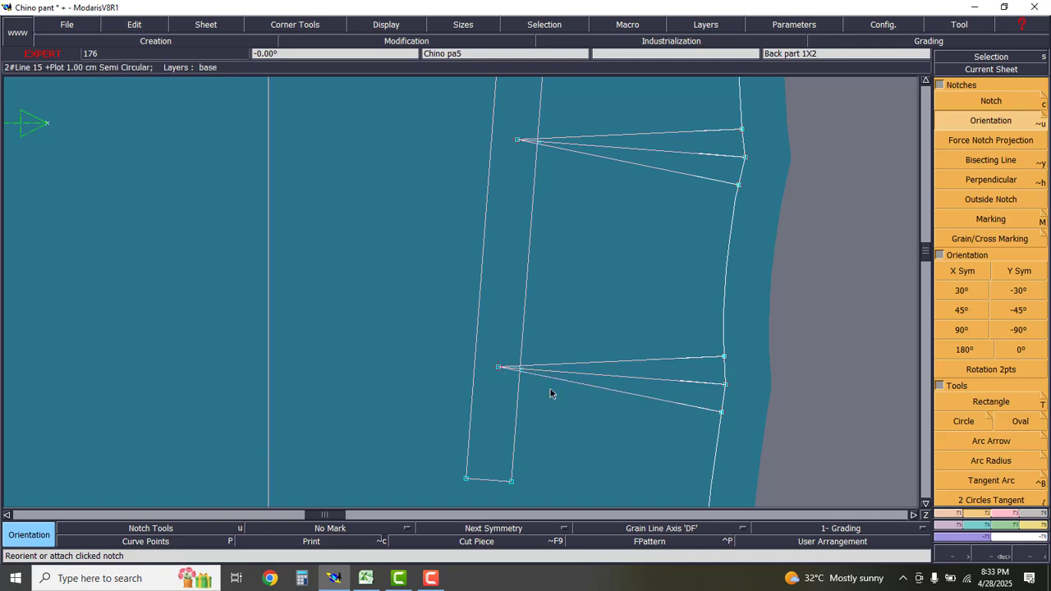
# - Orient the knee line and hem notches of the back part along their lines
pyautogui.scroll(-3, 777, 296)
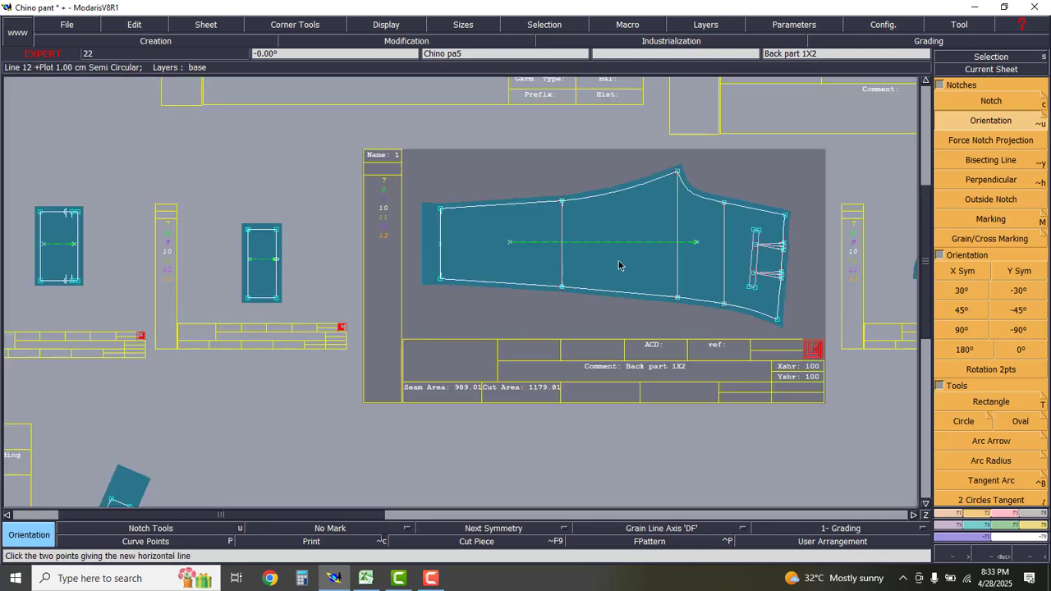
pyautogui.scroll(1, 619, 265)
pyautogui.click(536, 297)
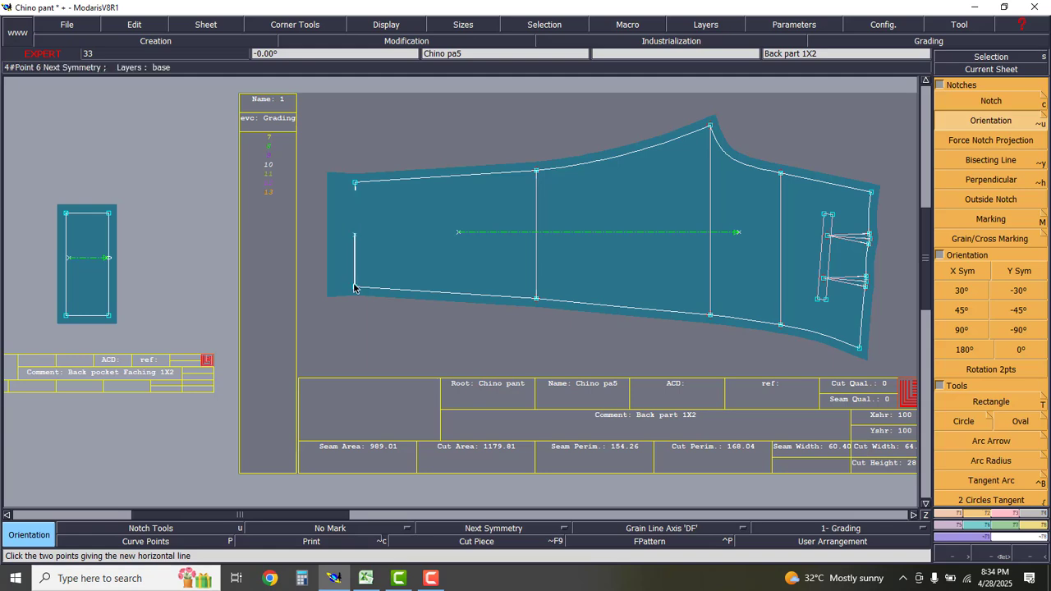
pyautogui.scroll(-2, 493, 217)
pyautogui.scroll(3, 584, 174)
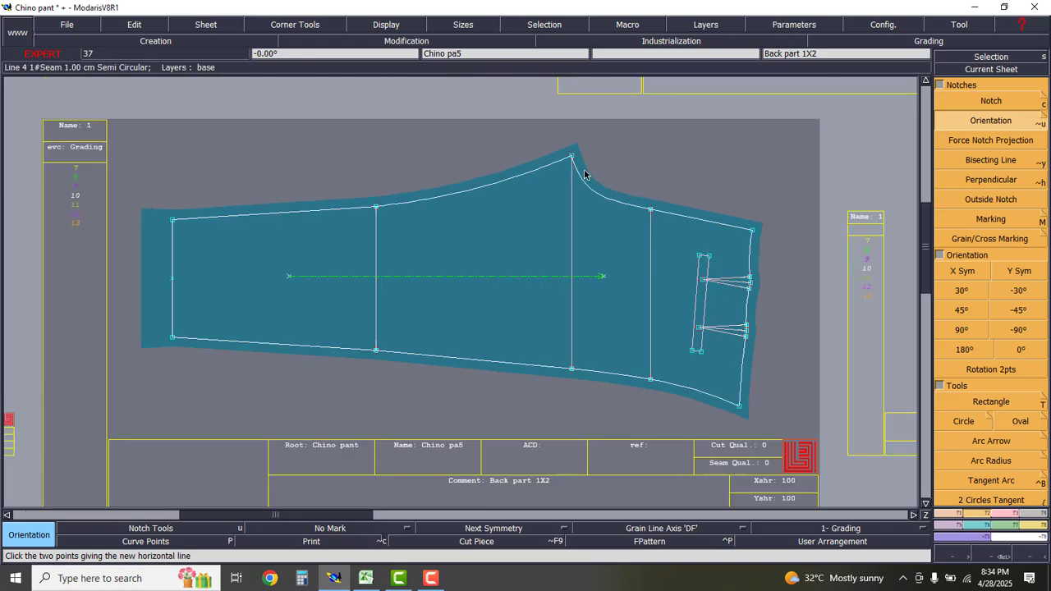
pyautogui.scroll(2, 575, 164)
pyautogui.scroll(-3, 579, 169)
pyautogui.scroll(2, 583, 193)
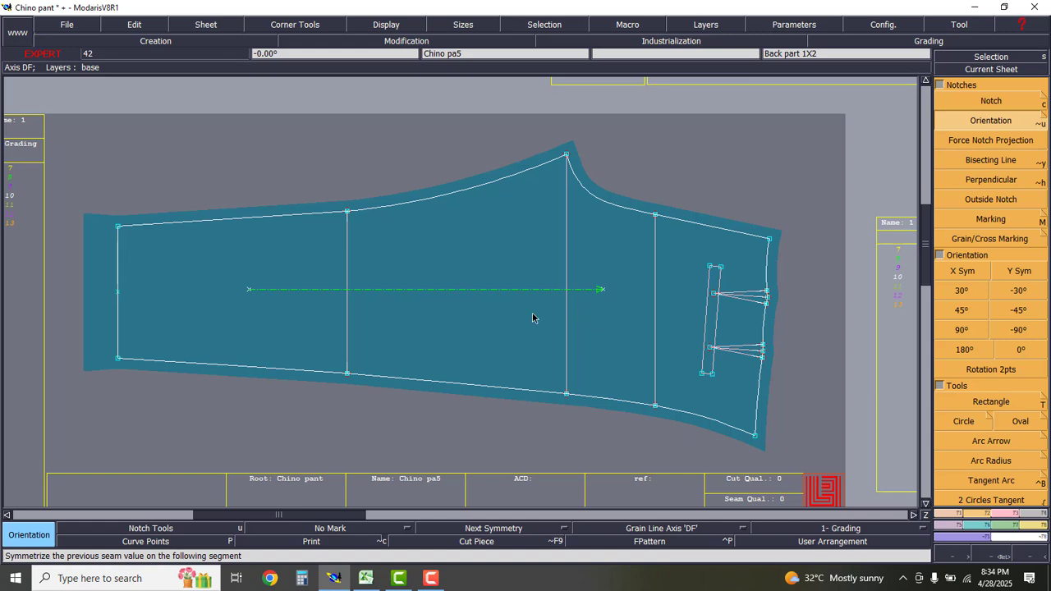
# - Display the back part as a cut piece and examine how its dart, knee and hem notches meet the cut edge
pyautogui.click(495, 543)
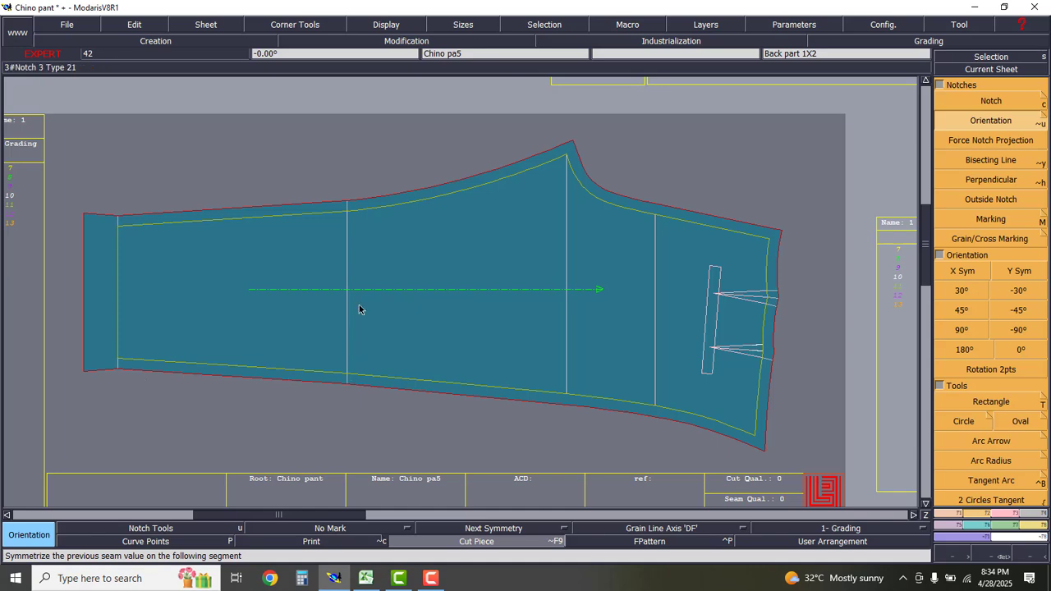
pyautogui.scroll(2, 780, 307)
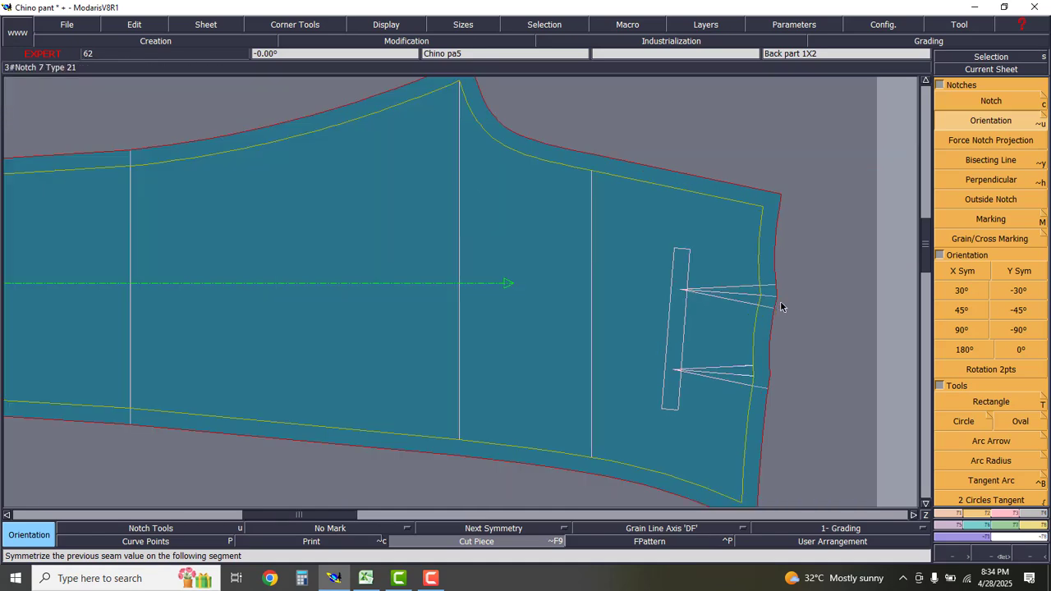
pyautogui.scroll(4, 775, 302)
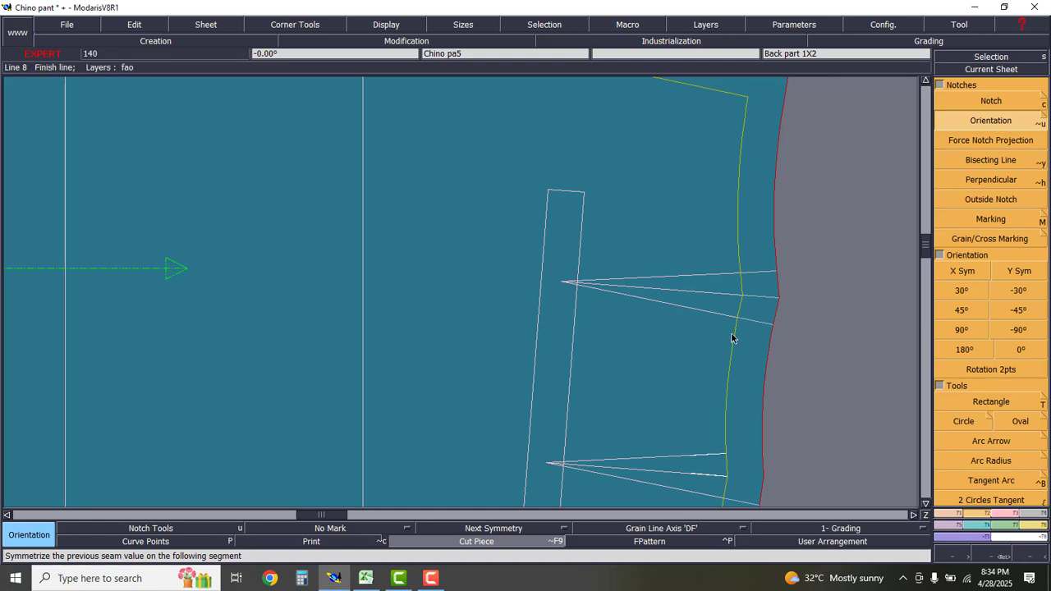
pyautogui.scroll(-5, 732, 338)
pyautogui.scroll(-5, 728, 422)
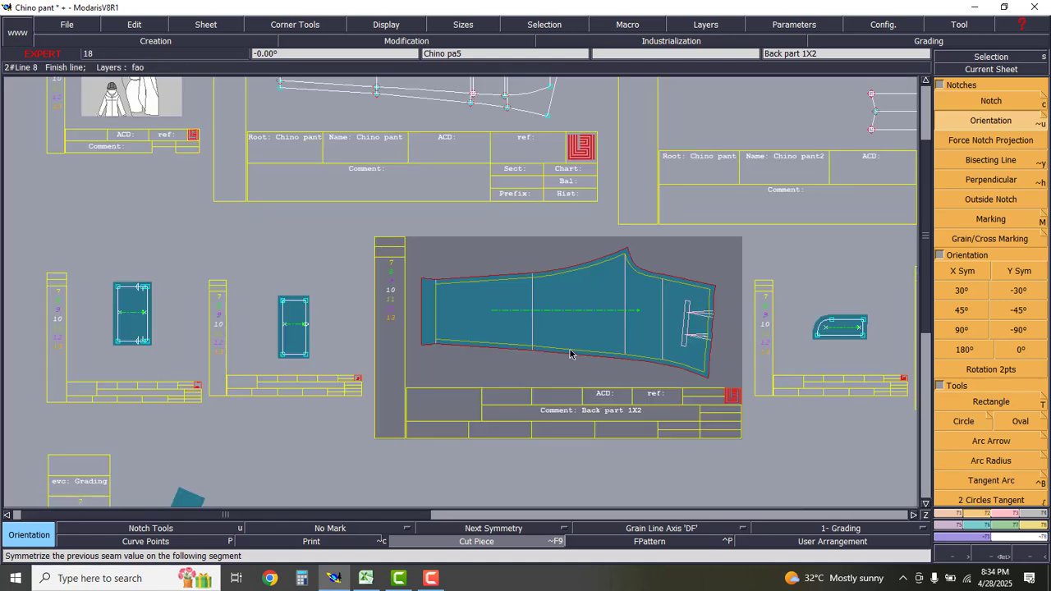
pyautogui.scroll(-3, 464, 349)
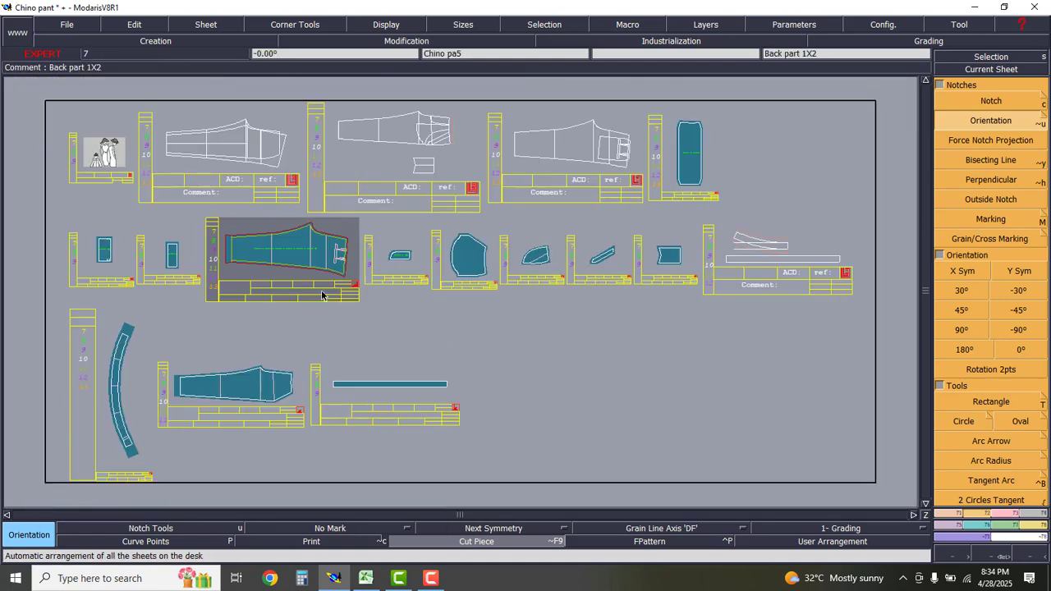
# - Add notches at the hem corners and knee line ends of the front leg piece Chino pa6 and orient them along their lines
pyautogui.scroll(2, 201, 394)
pyautogui.scroll(2, 201, 395)
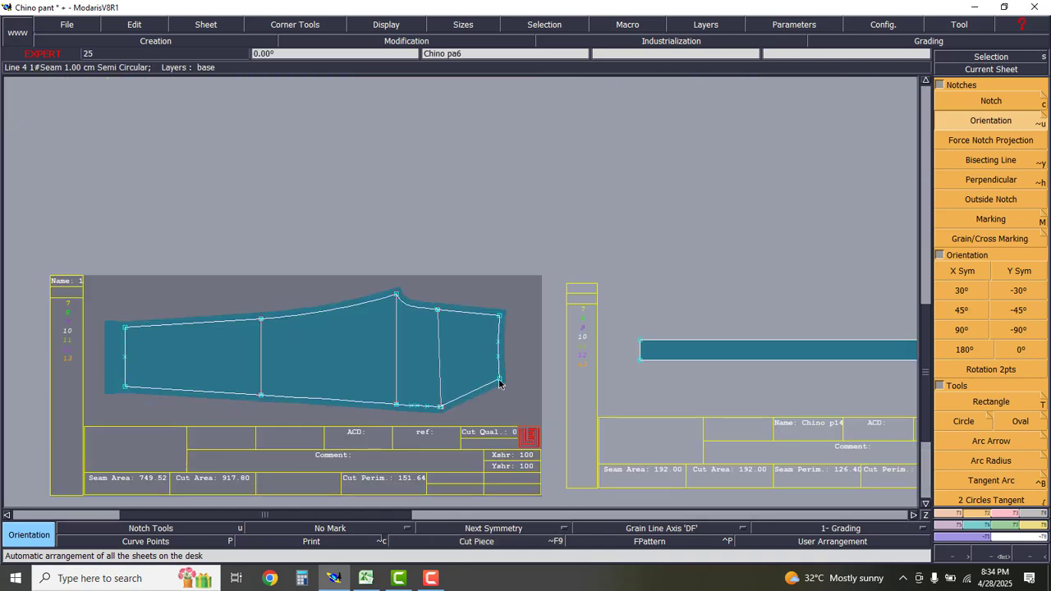
pyautogui.press('c')
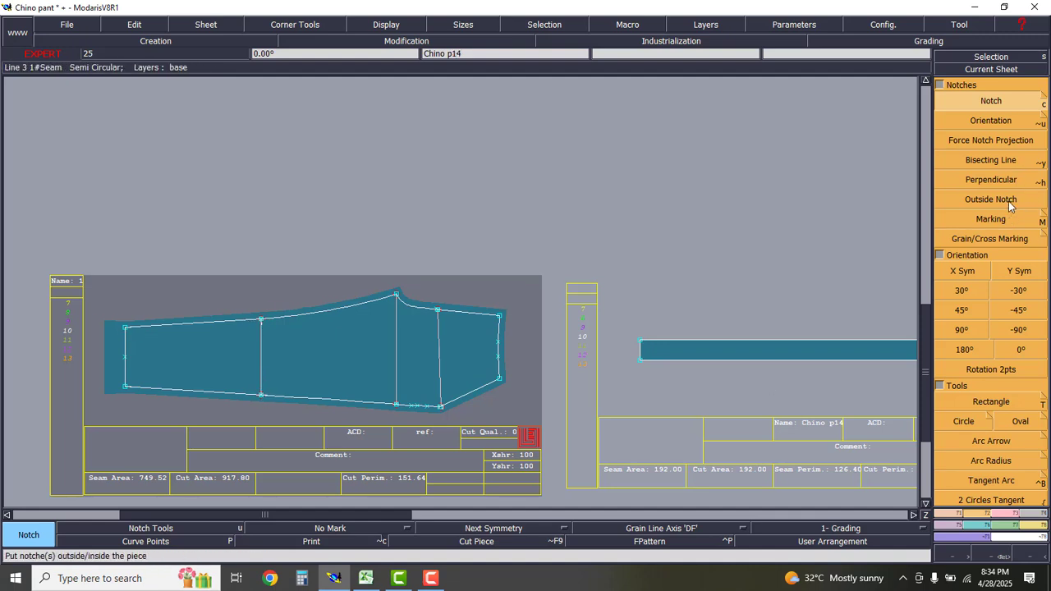
pyautogui.click(996, 121)
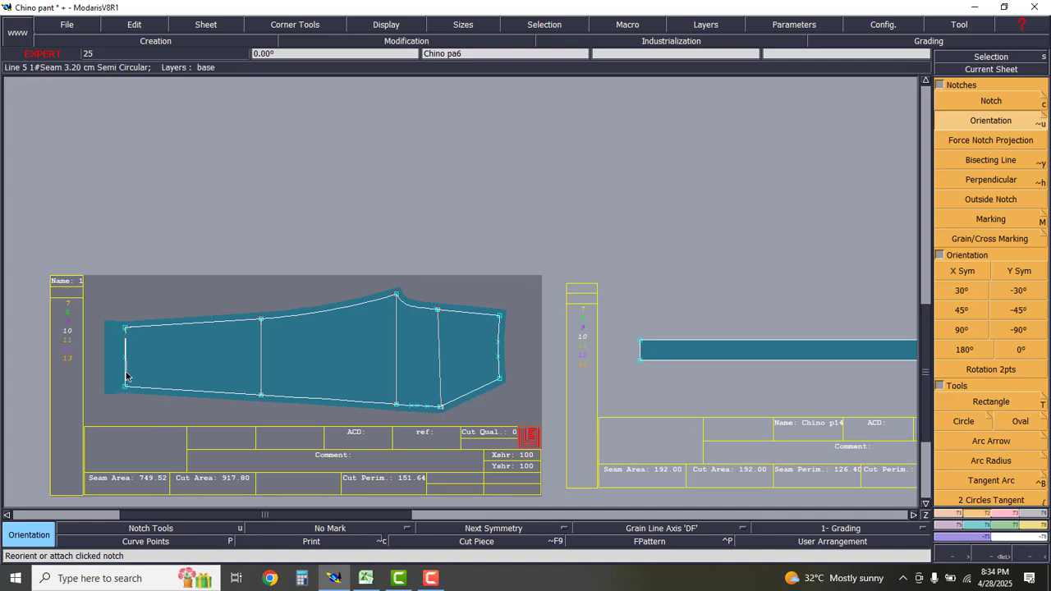
# - Examine the curved waistband piece Chino p11 and the cross lines where its notches belong
pyautogui.scroll(-3, 422, 333)
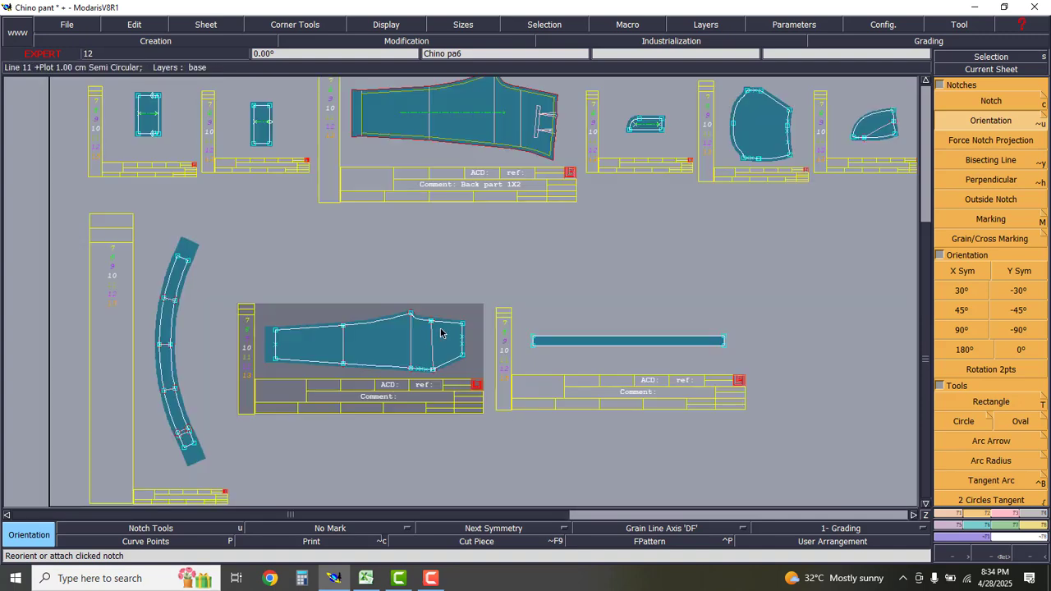
pyautogui.scroll(-2, 462, 328)
pyautogui.scroll(5, 295, 328)
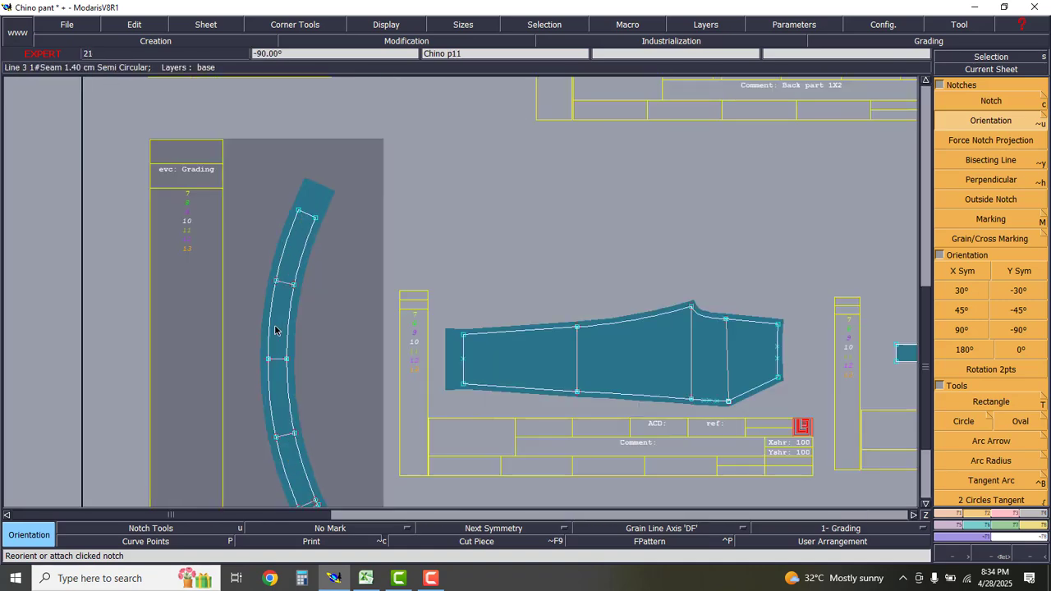
pyautogui.scroll(-2, 276, 330)
pyautogui.scroll(4, 278, 312)
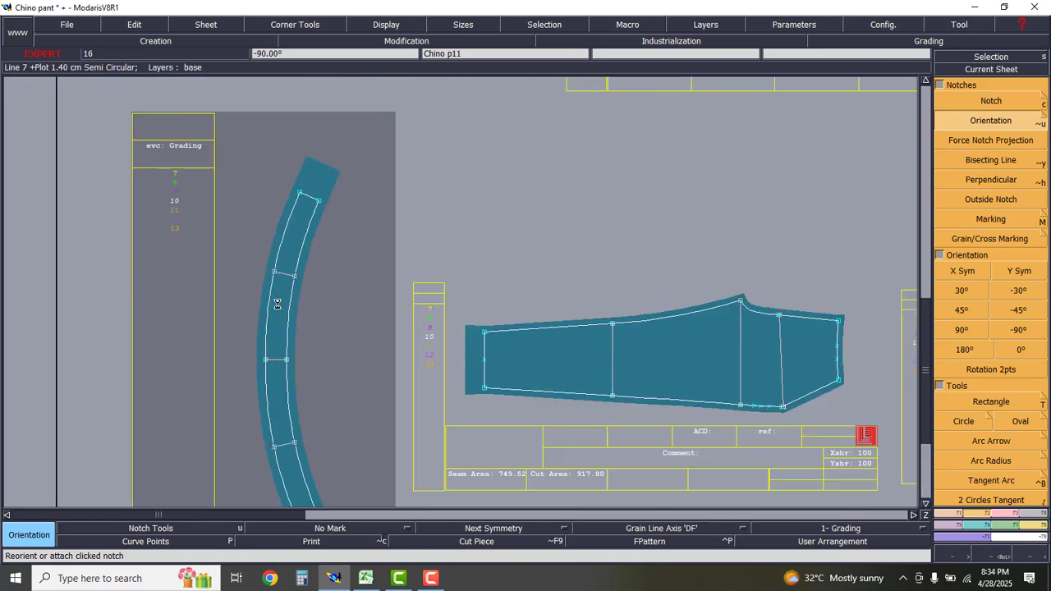
pyautogui.scroll(-3, 278, 308)
pyautogui.scroll(2, 284, 310)
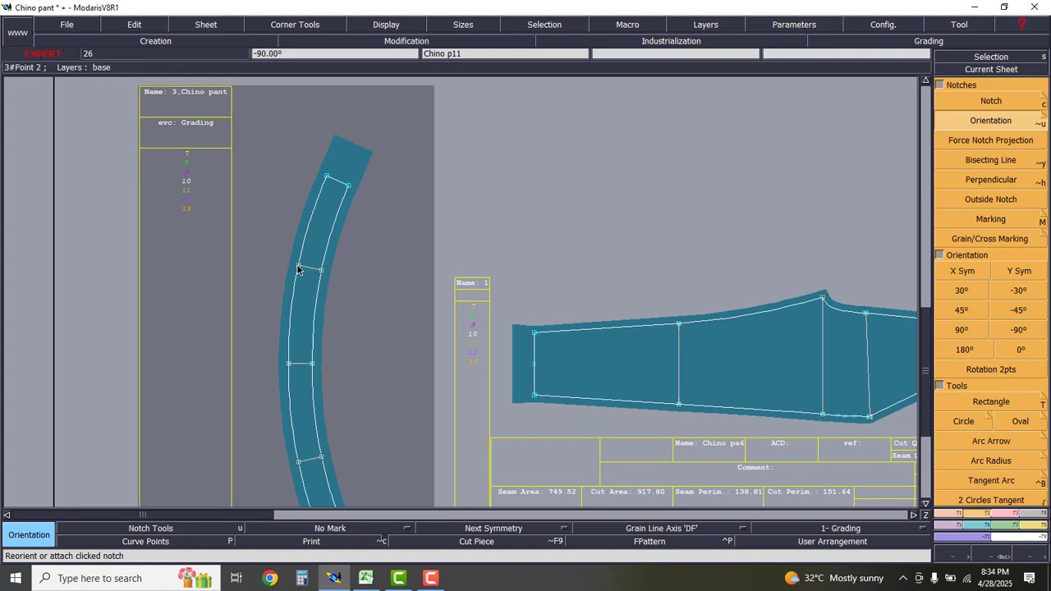
pyautogui.scroll(-2, 340, 263)
pyautogui.scroll(-4, 286, 283)
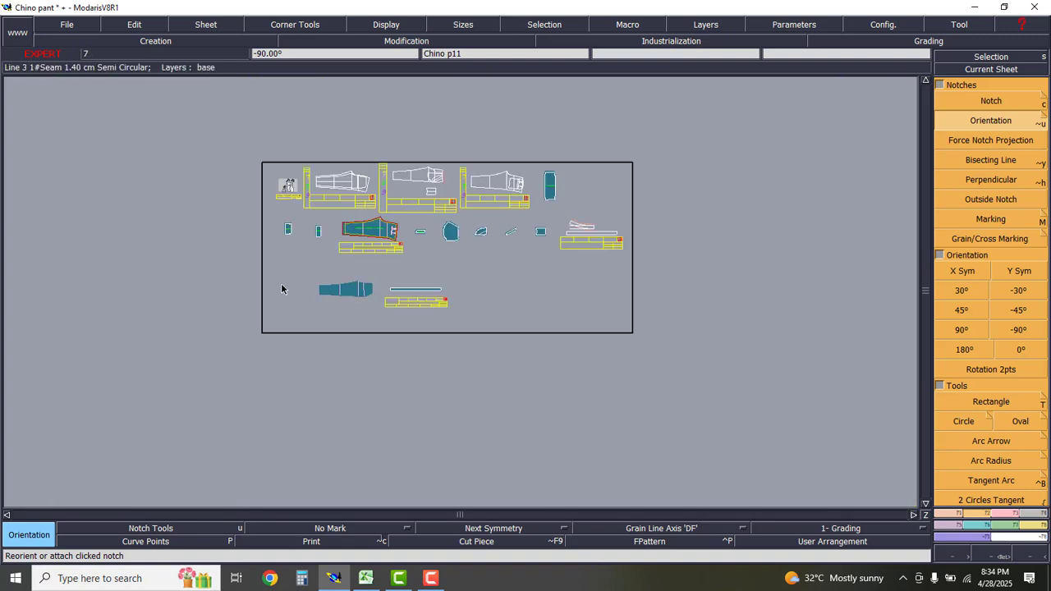
# - Add notches at the middle of the two long edges of piece Chino p10 and orient them towards each other
pyautogui.scroll(2, 462, 227)
pyautogui.scroll(4, 443, 230)
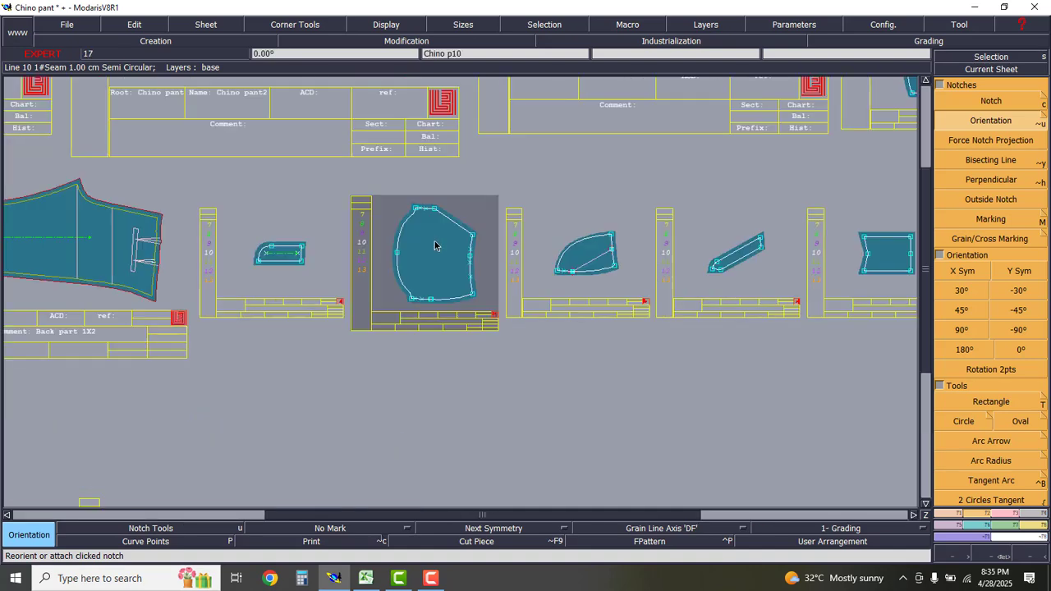
pyautogui.click(975, 102)
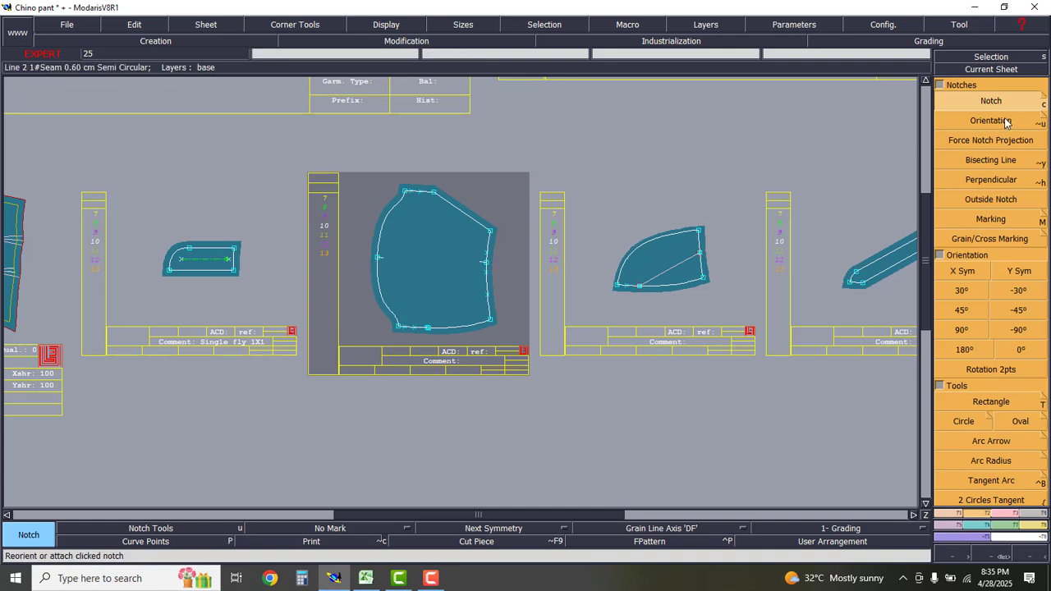
pyautogui.click(989, 121)
pyautogui.click(378, 258)
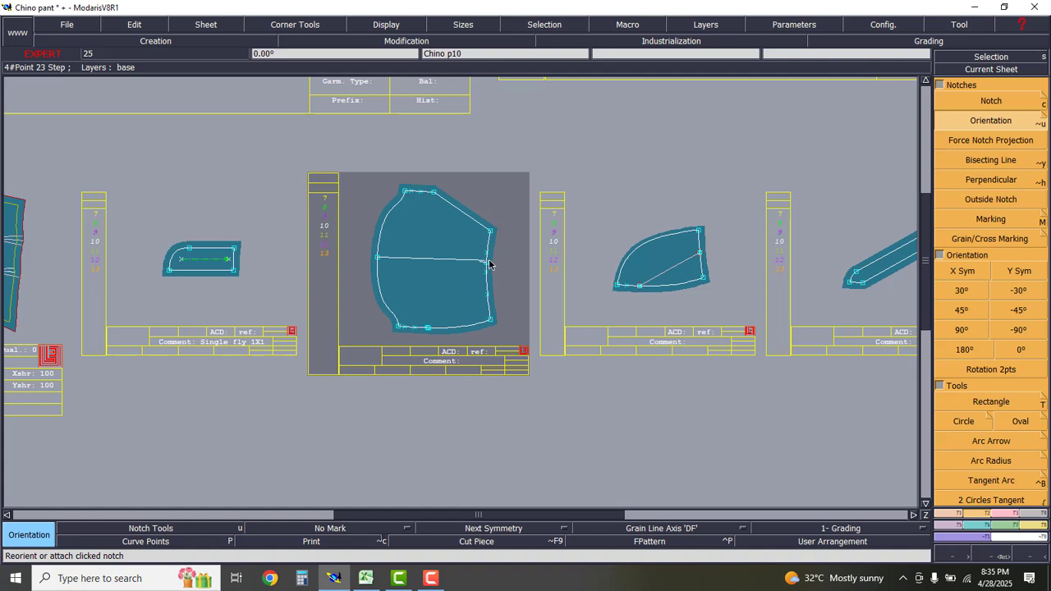
pyautogui.click(488, 262)
pyautogui.click(485, 263)
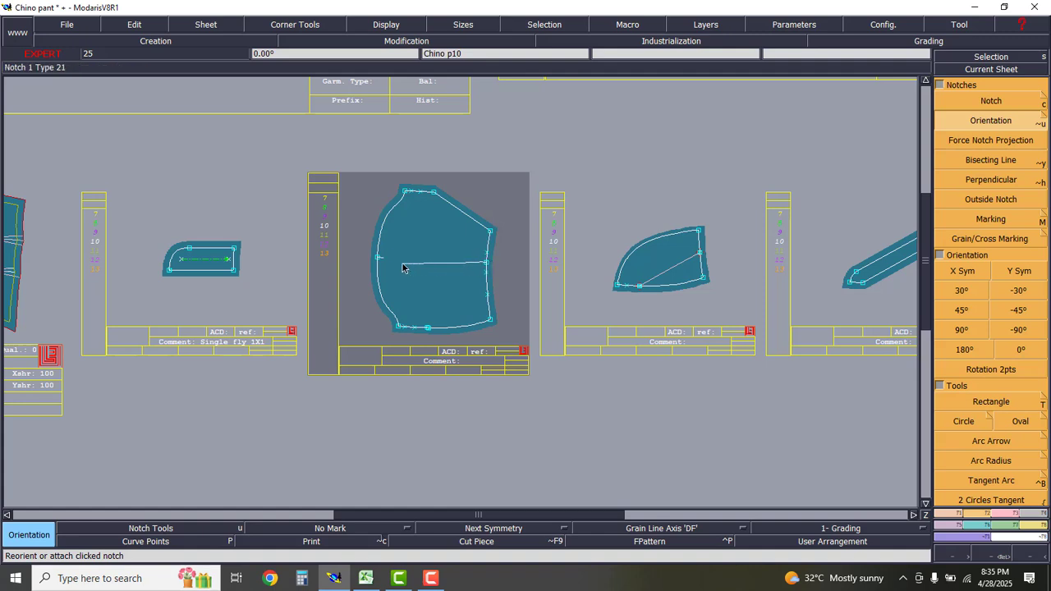
pyautogui.click(379, 257)
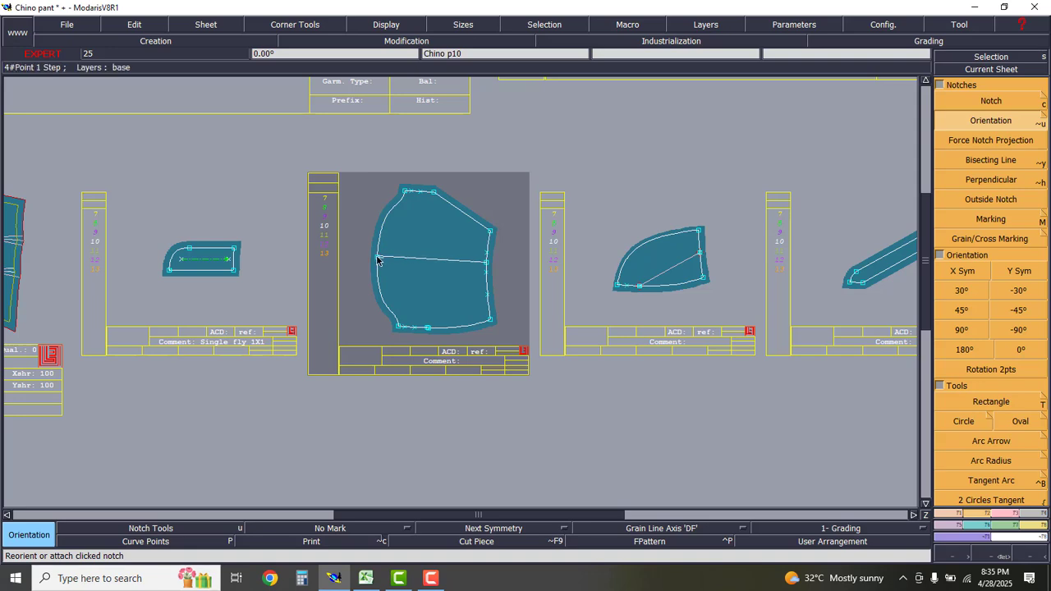
# - Add notches to piece Chino pa7 at the upper and lower ends of its diagonal inner line
pyautogui.scroll(3, 702, 269)
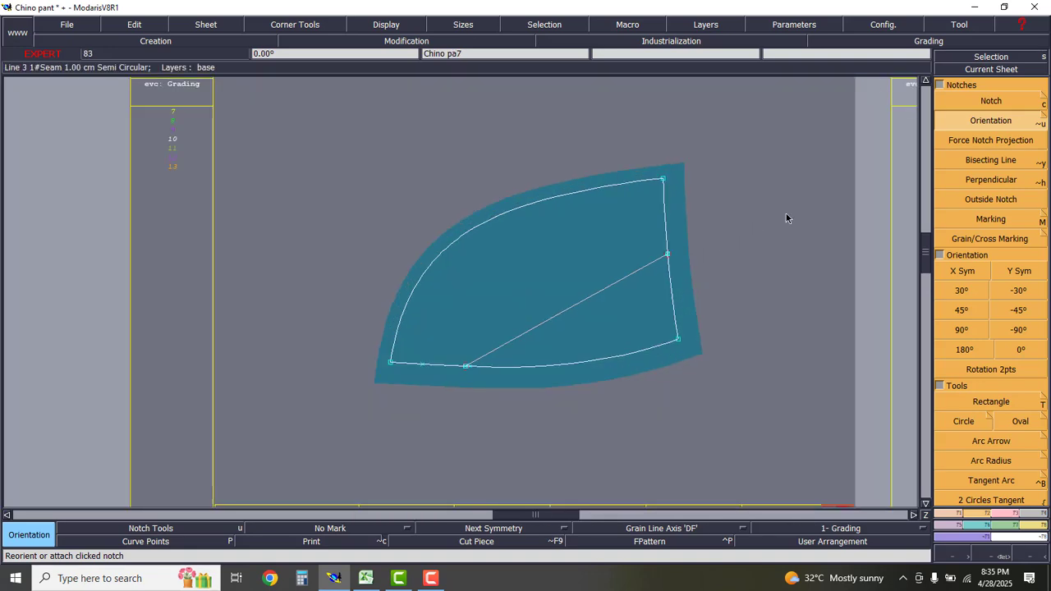
pyautogui.click(991, 100)
pyautogui.click(666, 255)
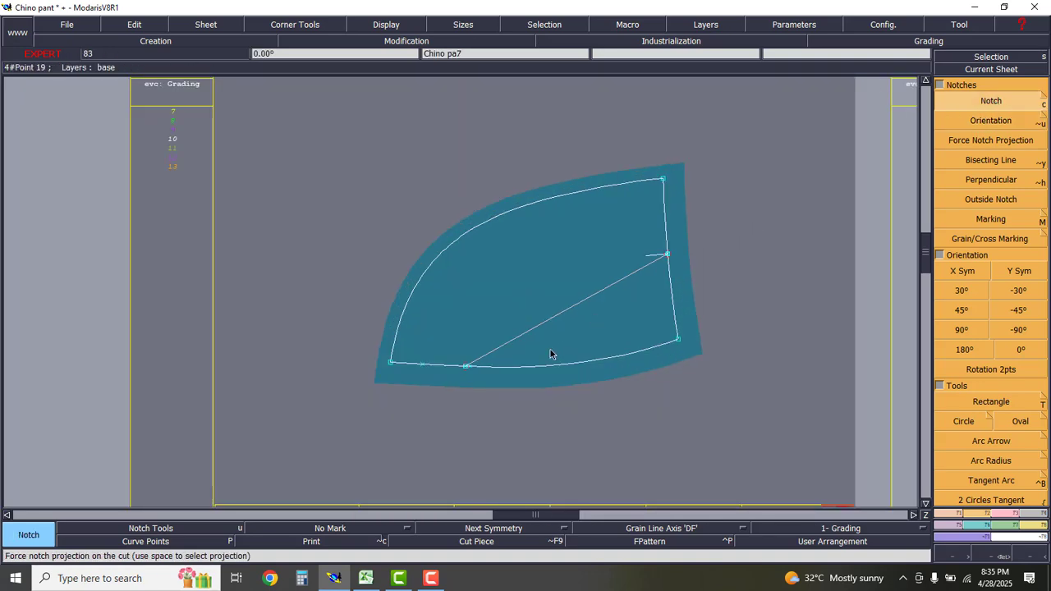
pyautogui.click(466, 366)
pyautogui.click(468, 366)
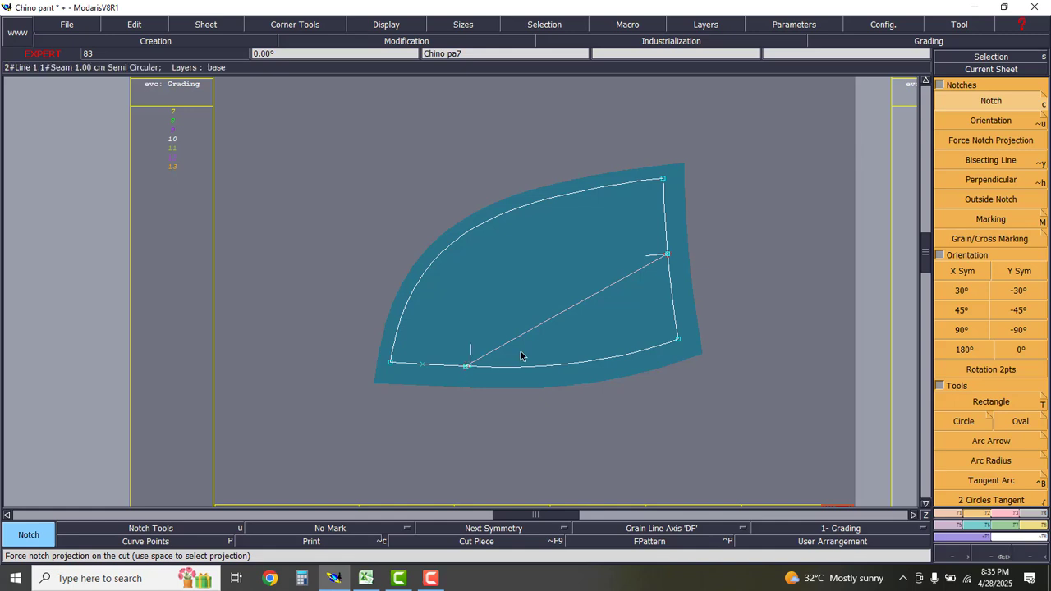
# - Delete the misplaced lower notch on Chino pa7 and add one exactly at the diagonal line's lower end point
pyautogui.scroll(3, 512, 356)
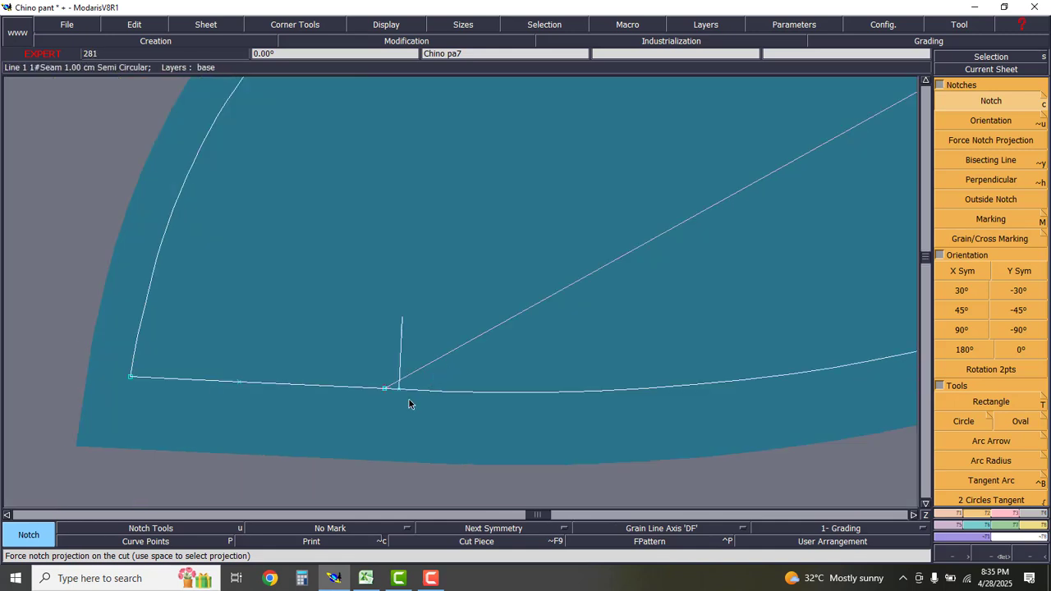
pyautogui.press('Delete')
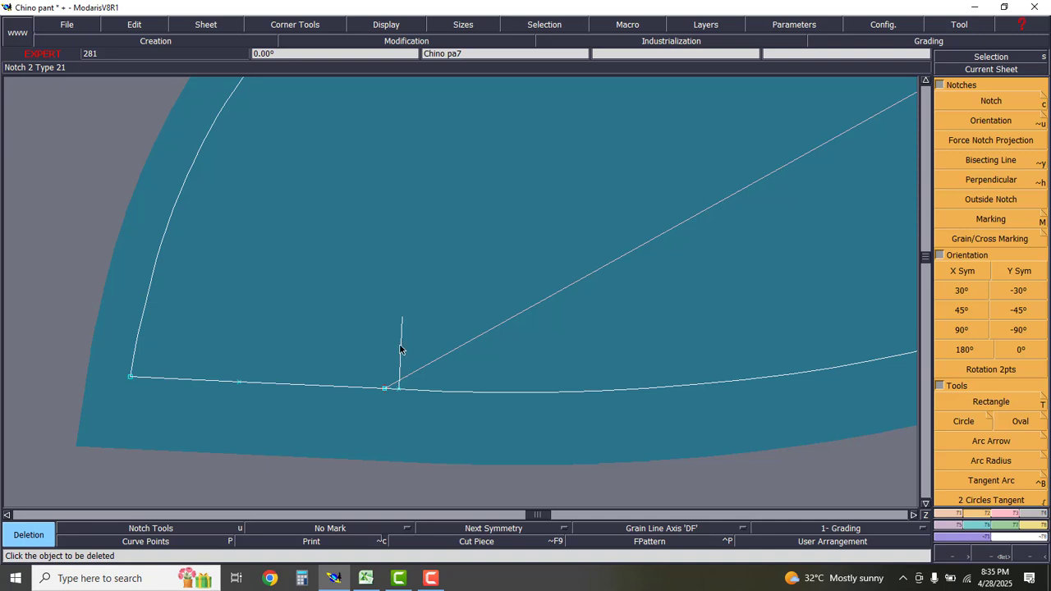
pyautogui.click(399, 350)
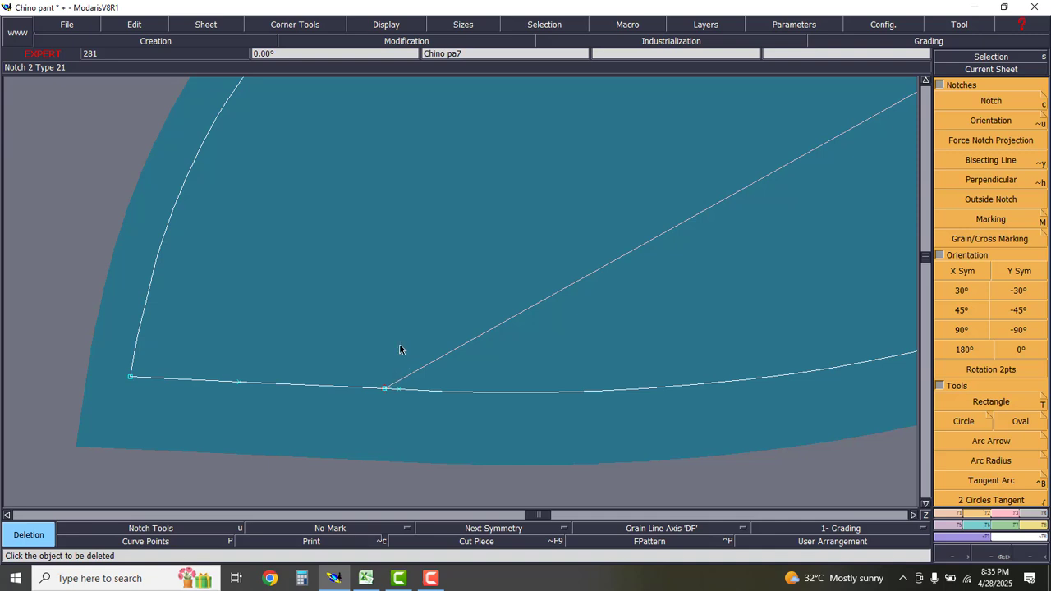
pyautogui.click(990, 101)
pyautogui.click(386, 388)
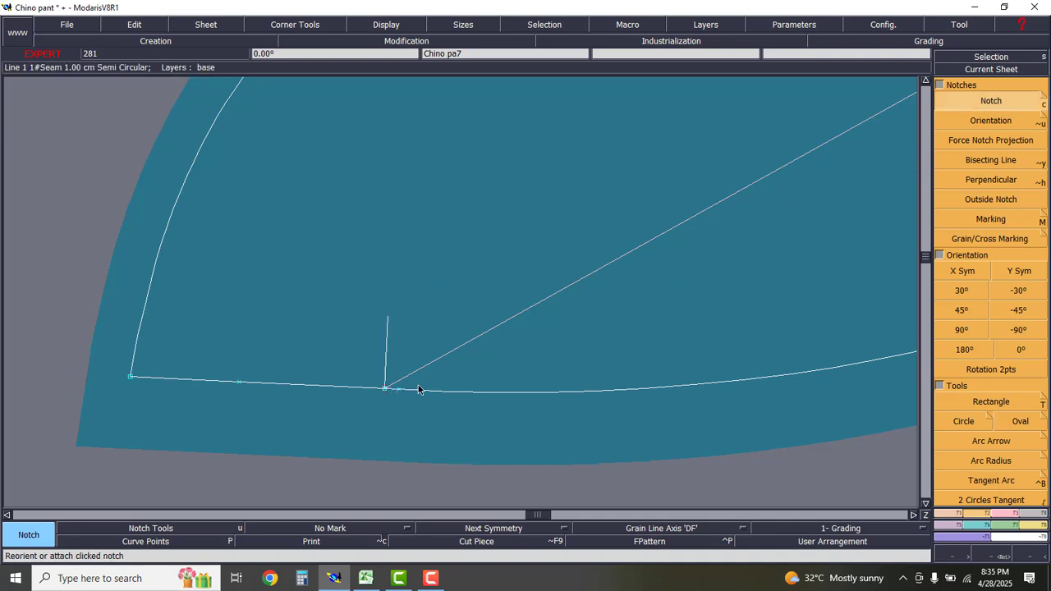
# - Orient both notches of piece Chino pa7 along the diagonal inner line, each towards the line's opposite end
pyautogui.scroll(-2, 388, 300)
pyautogui.click(991, 121)
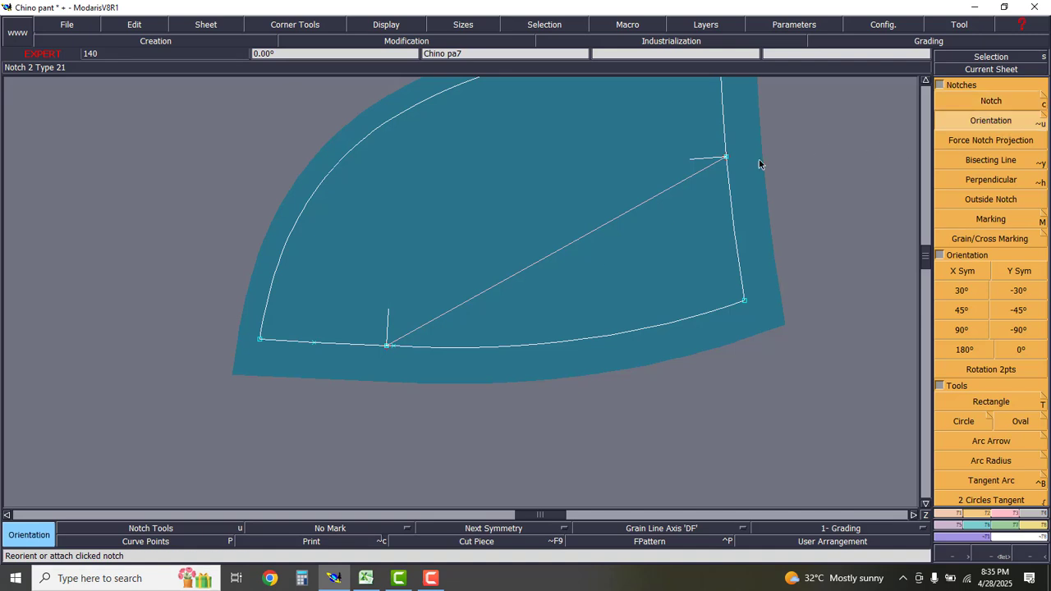
pyautogui.click(726, 157)
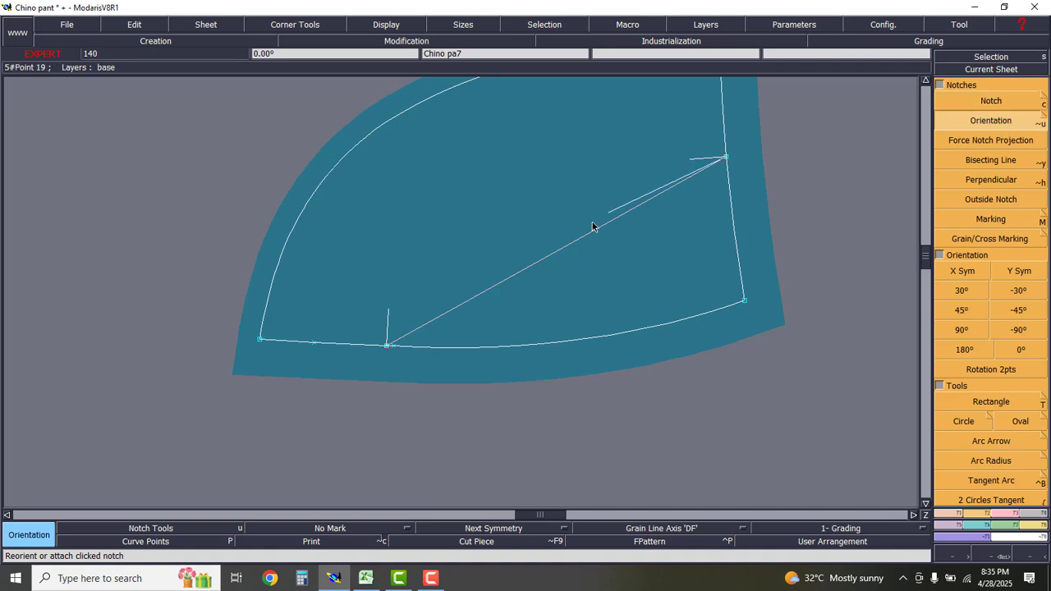
pyautogui.click(388, 346)
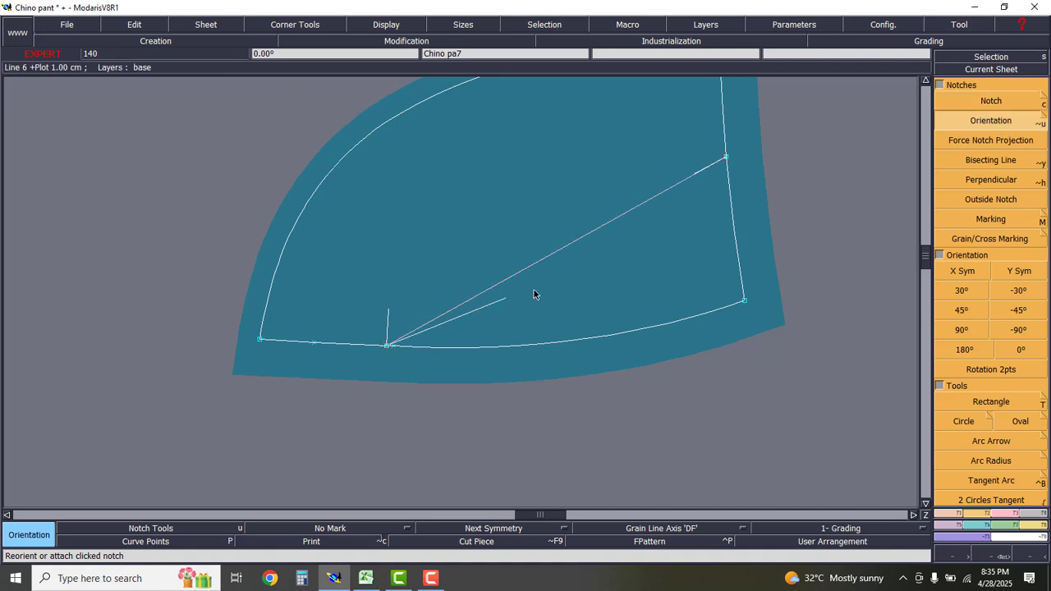
pyautogui.click(724, 160)
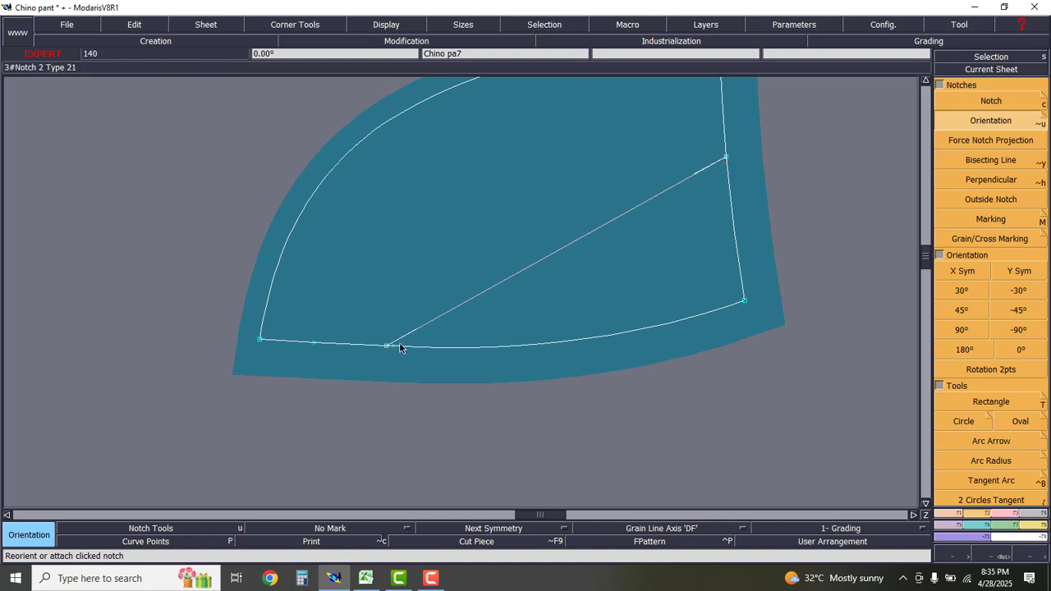
pyautogui.scroll(-1, 387, 348)
pyautogui.scroll(-1, 394, 352)
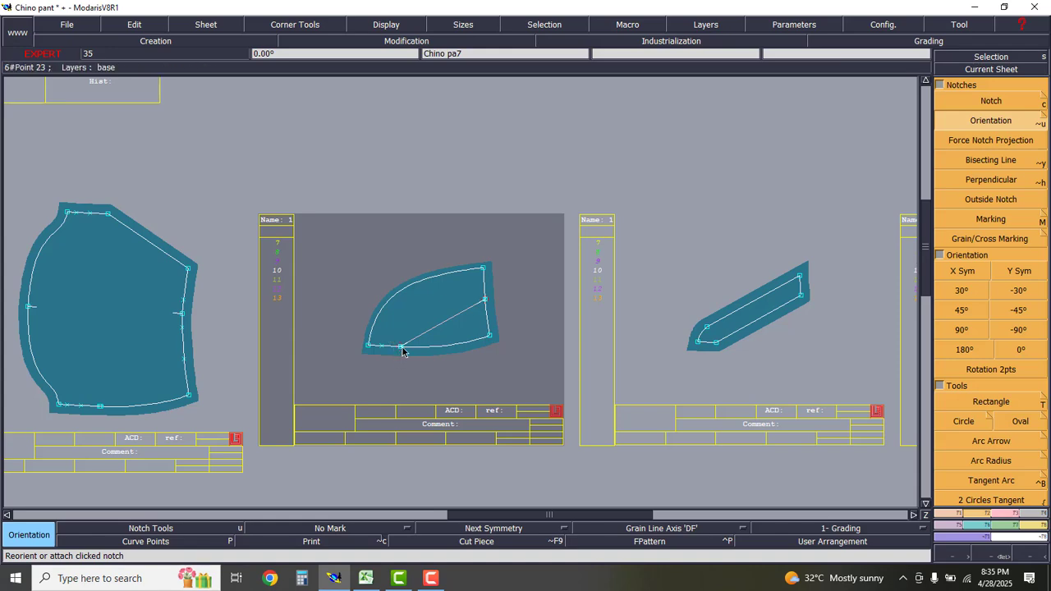
pyautogui.scroll(-2, 469, 328)
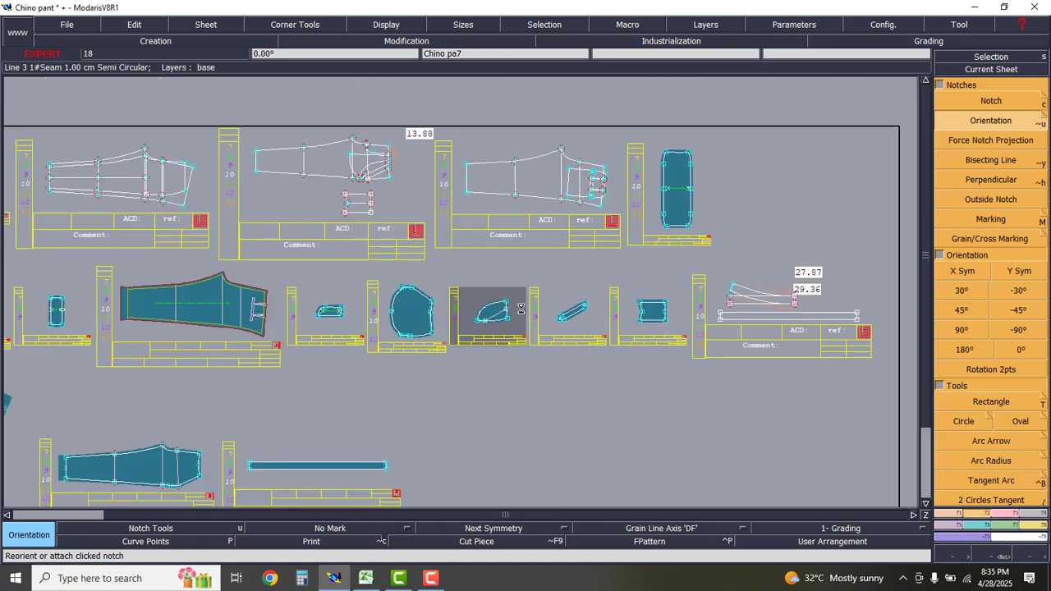
pyautogui.scroll(-1, 633, 238)
pyautogui.scroll(4, 424, 330)
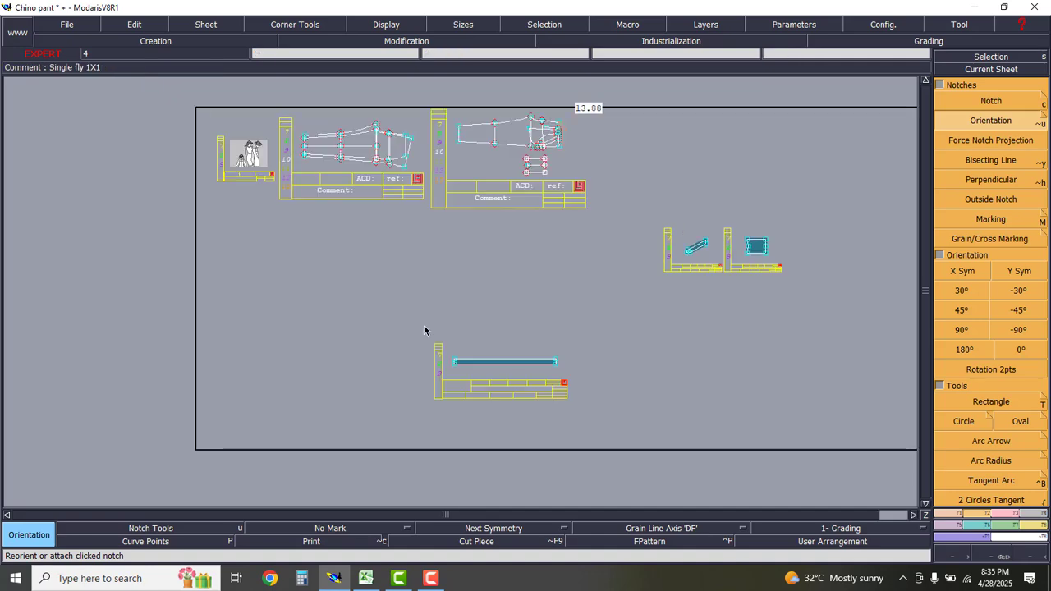